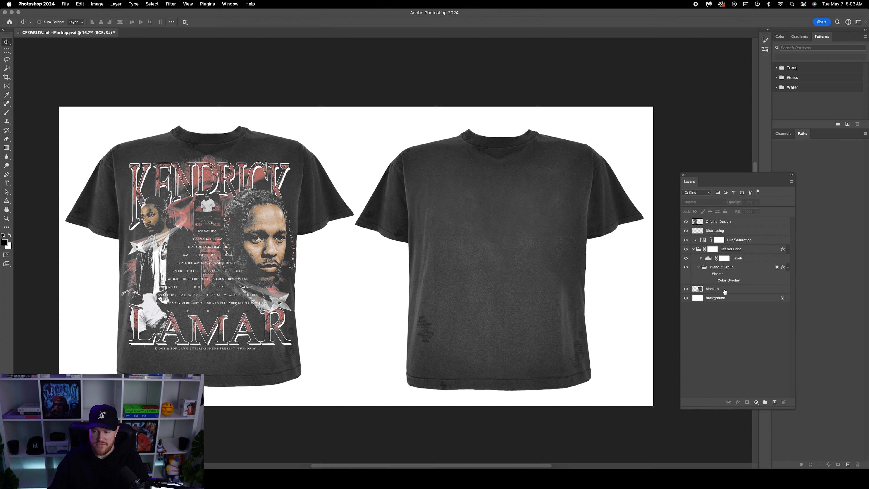
Step: Review the Blend If slider settings in the layer style of the Blend If Group above the Mockup layer
{"action": "left_click", "coordinate": [725, 291]}
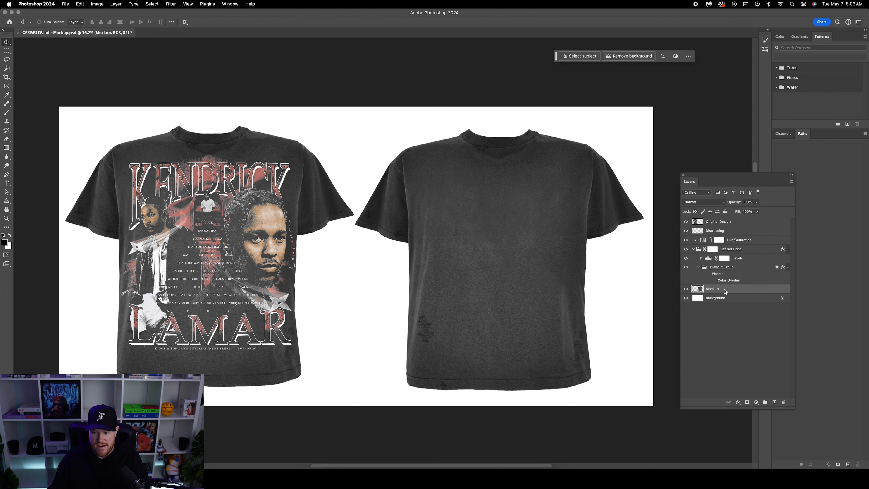
{"action": "left_click", "coordinate": [745, 268]}
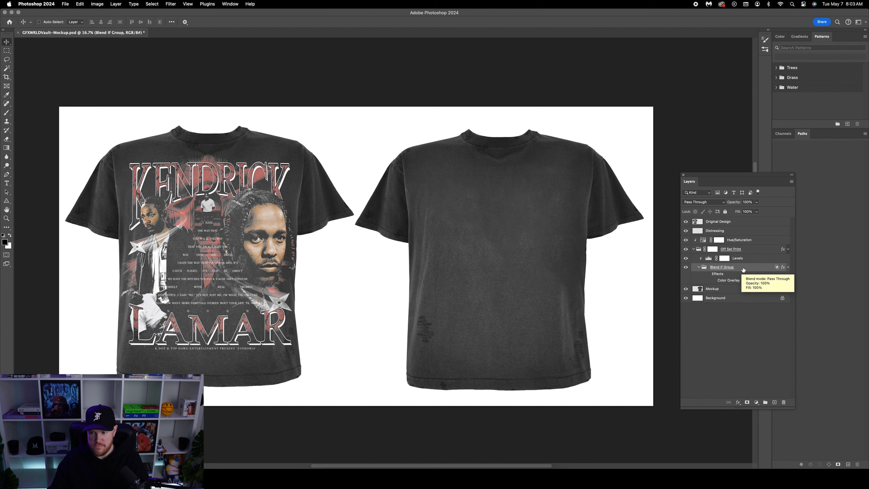
{"action": "double_click", "coordinate": [743, 270]}
{"action": "left_click_drag", "start_coordinate": [618, 248], "coordinate": [601, 192]}
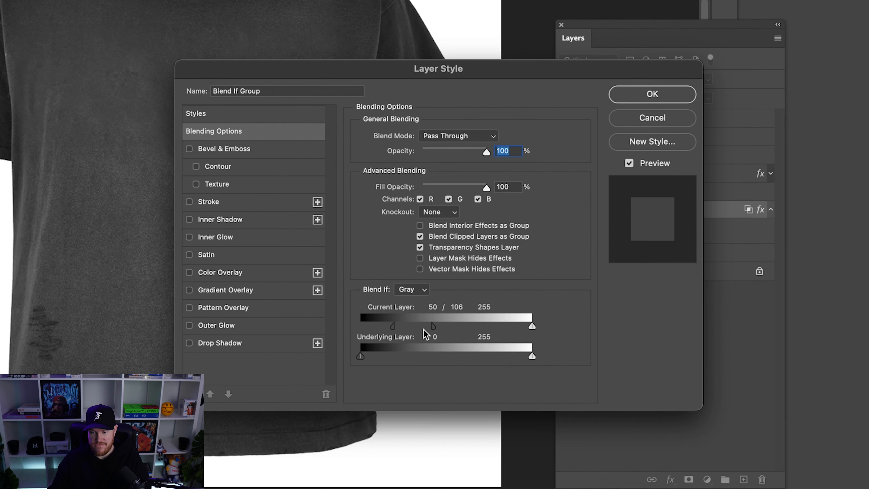
{"action": "left_click", "coordinate": [636, 96]}
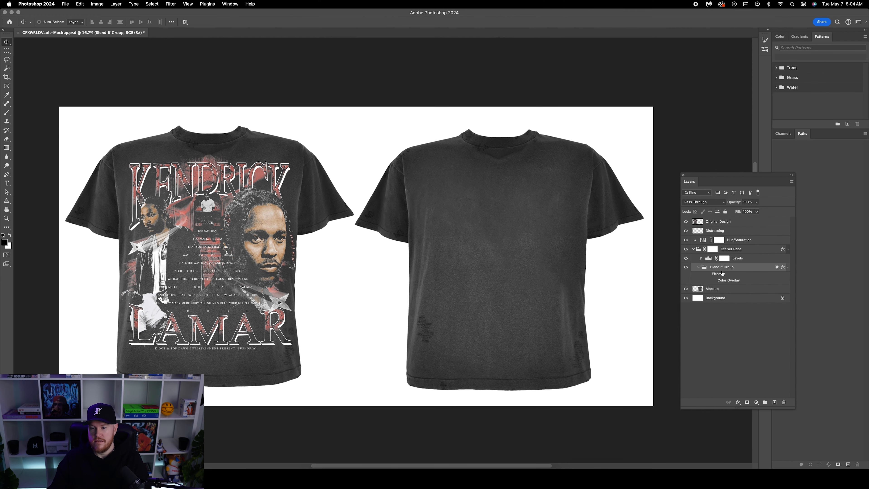
Step: Collapse the Off Set Print group and review the Inner Shadow settings in its layer style
{"action": "left_click", "coordinate": [755, 260]}
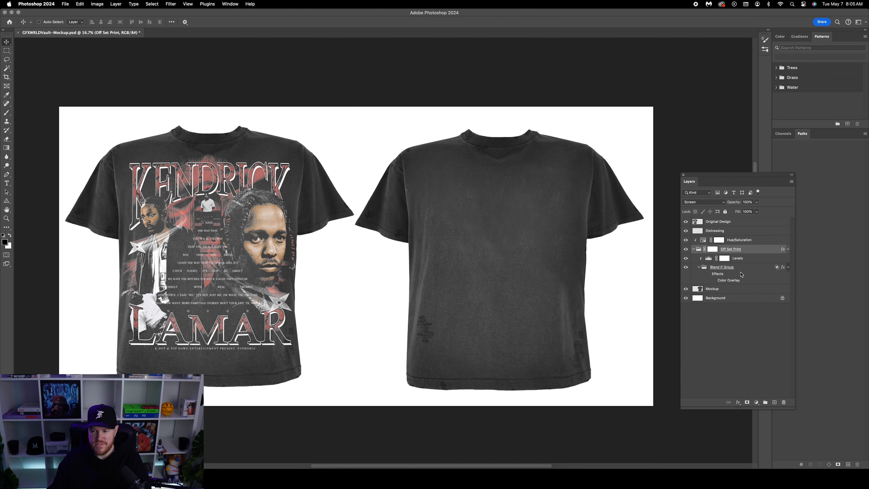
{"action": "left_click", "coordinate": [742, 275]}
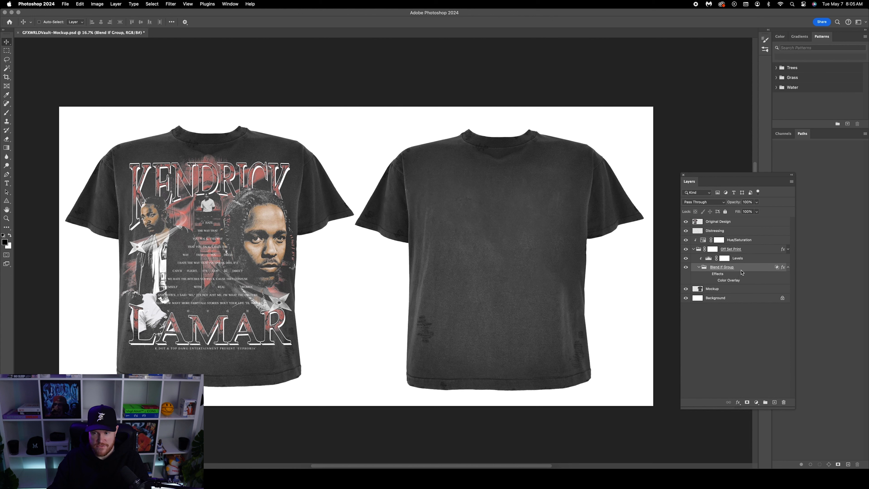
{"action": "left_click", "coordinate": [748, 261]}
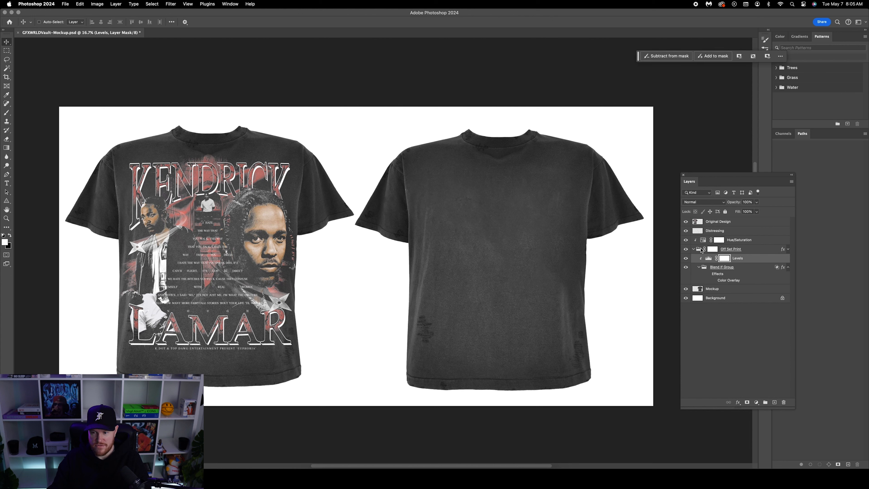
{"action": "left_click", "coordinate": [693, 250]}
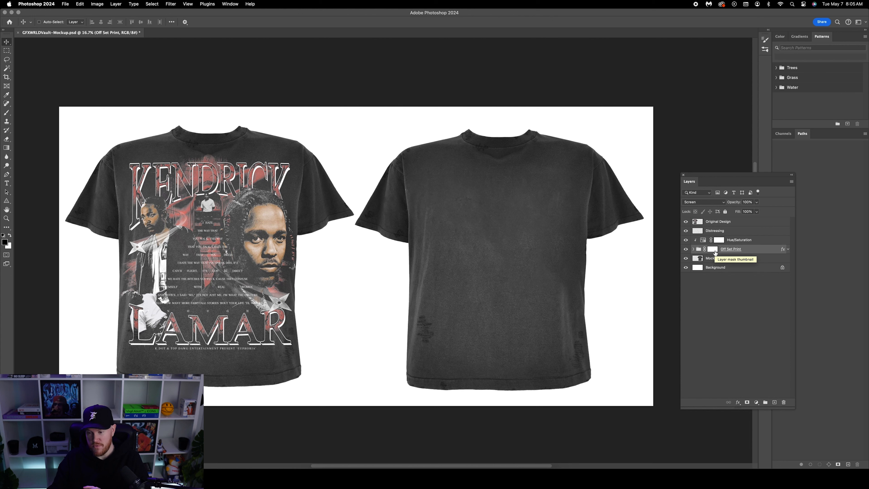
{"action": "double_click", "coordinate": [752, 253]}
{"action": "left_click", "coordinate": [533, 276]}
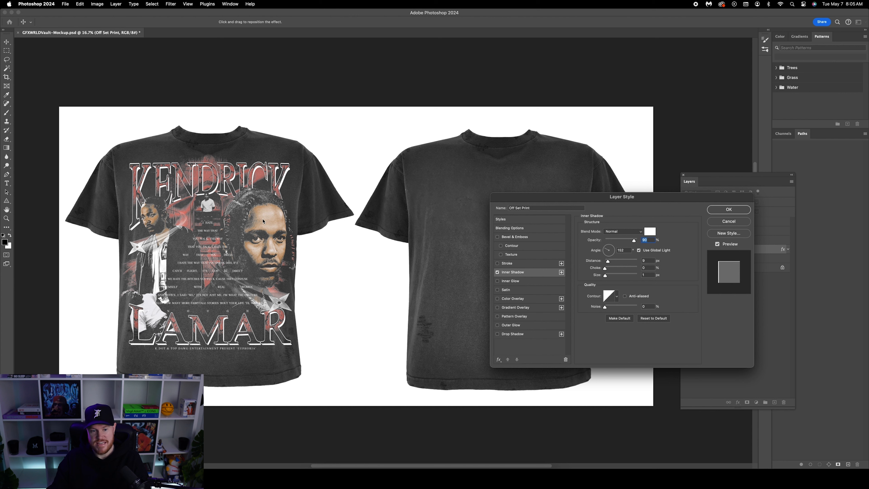
{"action": "left_click", "coordinate": [721, 210]}
Step: Open the Hue/Saturation adjustment layer's settings for review and hide that layer
{"action": "left_click", "coordinate": [756, 242]}
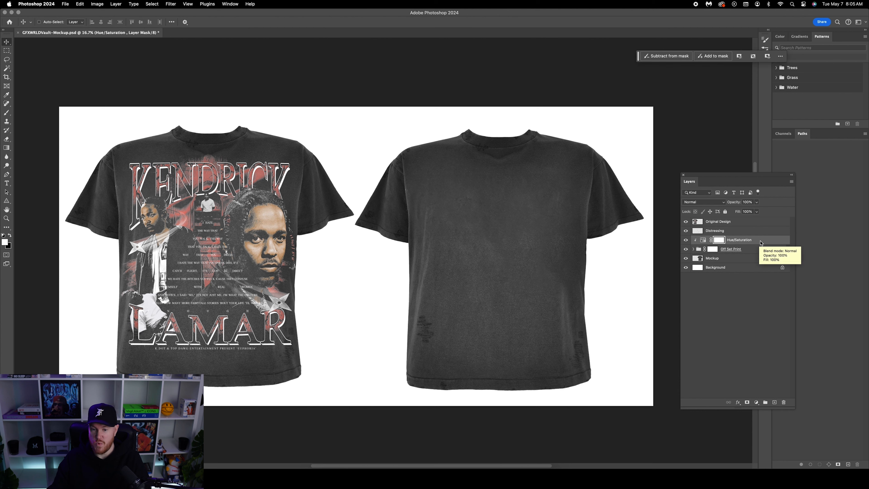
{"action": "double_click", "coordinate": [703, 240]}
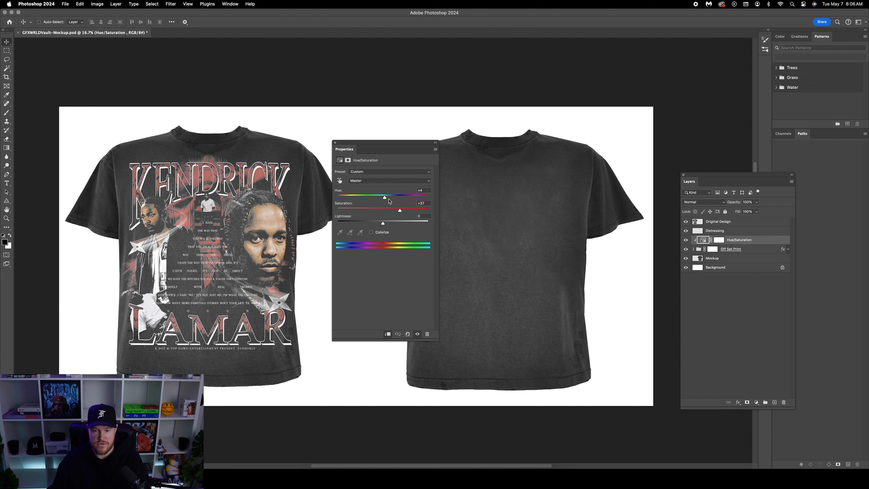
{"action": "left_click", "coordinate": [686, 240]}
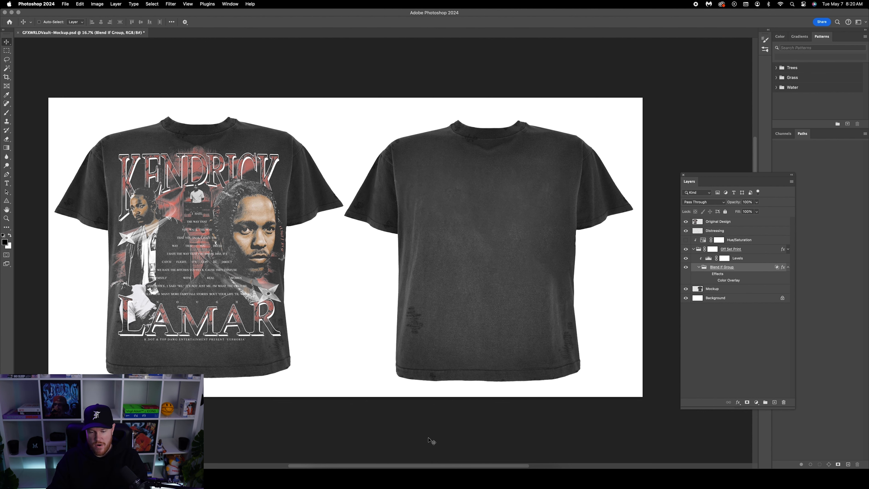
Step: Switch to Chrome and copy the BET photo of Kendrick Lamar in a black jacket from the Google image results
{"action": "left_click", "coordinate": [402, 480]}
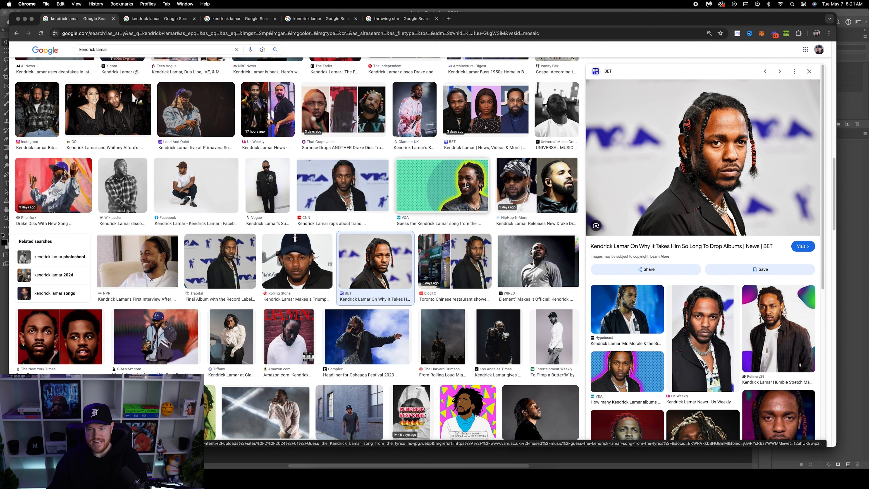
{"action": "left_click", "coordinate": [466, 185]}
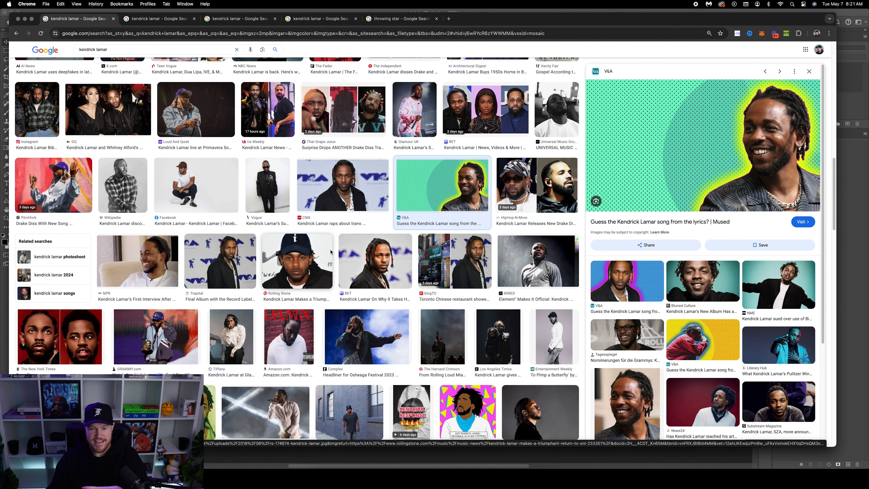
{"action": "left_click", "coordinate": [374, 260]}
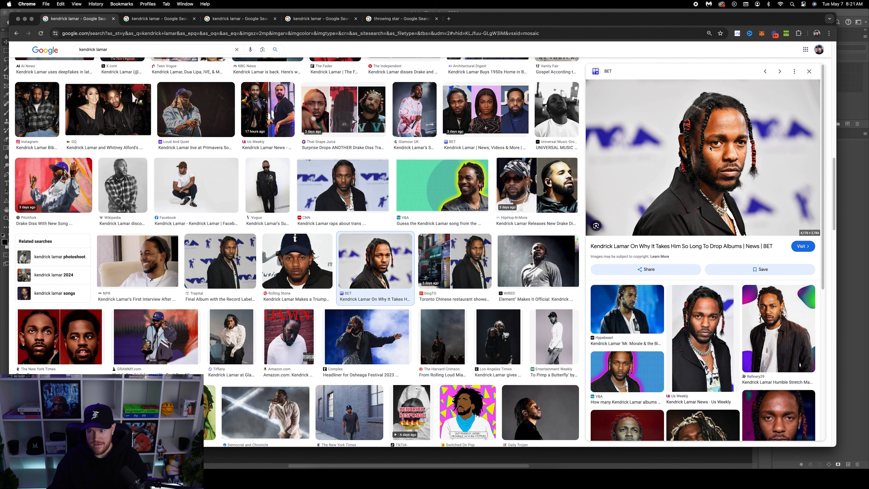
{"action": "right_click", "coordinate": [710, 148]}
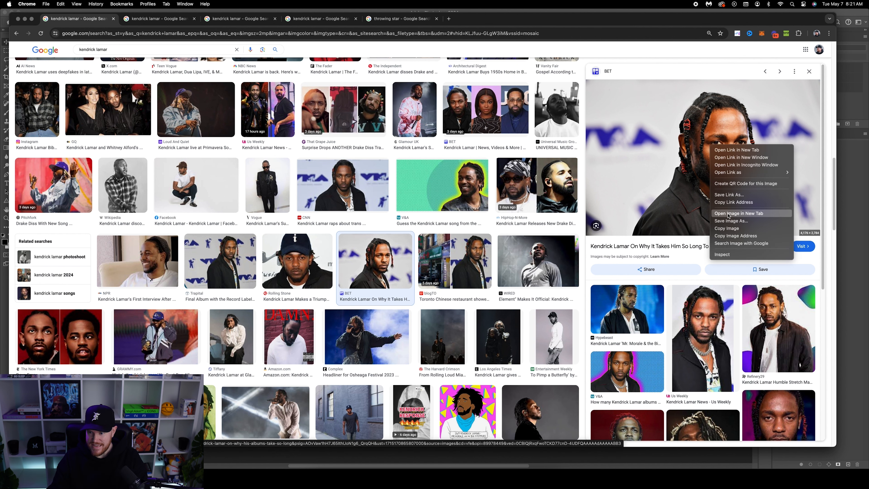
{"action": "left_click", "coordinate": [729, 230]}
Step: Return to Photoshop, paste the copied photo into the Blend If Group and move it onto the blank shirt
{"action": "left_click", "coordinate": [361, 478]}
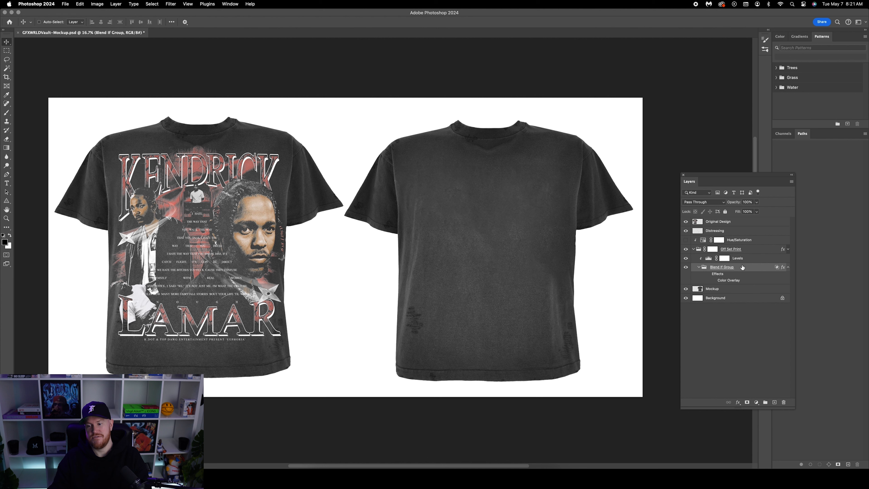
{"action": "key", "text": "super+v"}
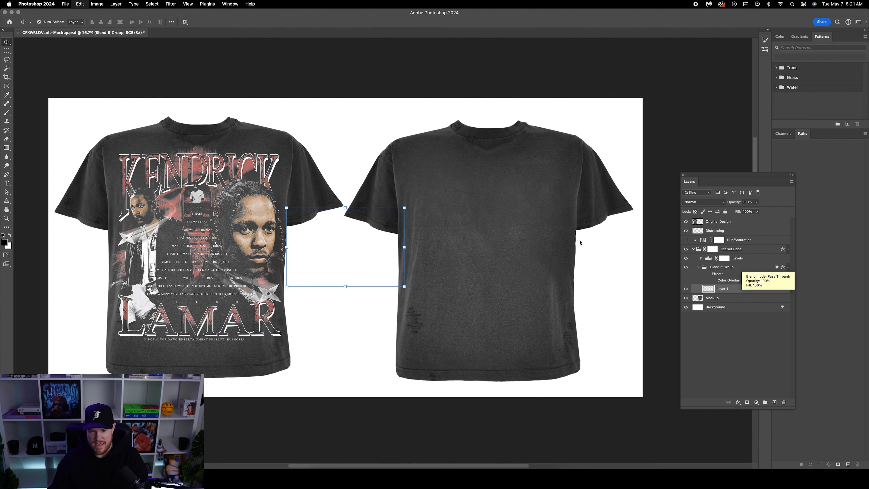
{"action": "left_click_drag", "start_coordinate": [380, 243], "coordinate": [514, 241]}
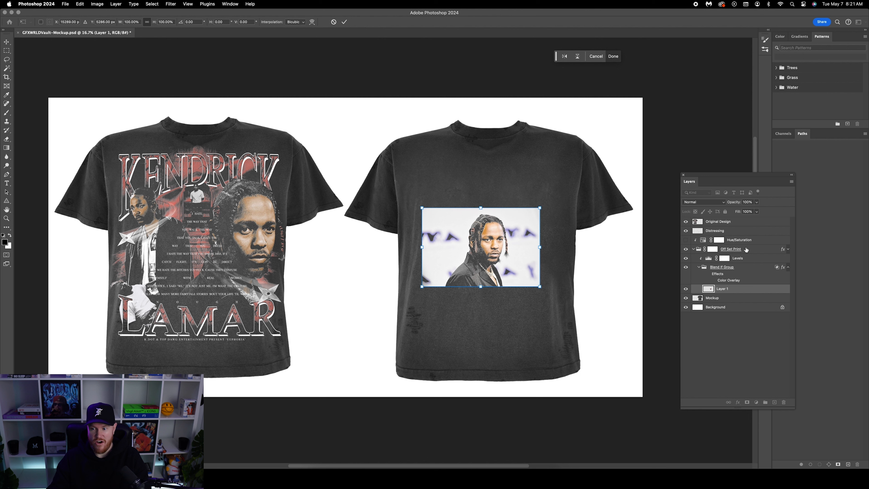
Step: Enlarge the pasted photo proportionally to more than the width of the blank shirt's body and reposition it over the chest
{"action": "left_click_drag", "start_coordinate": [541, 206], "coordinate": [643, 145]}
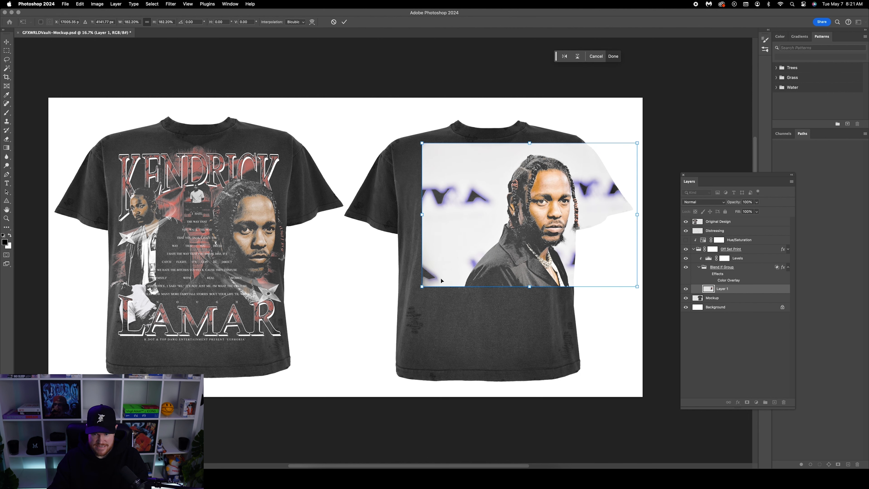
{"action": "left_click_drag", "start_coordinate": [422, 290], "coordinate": [399, 304]}
{"action": "left_click_drag", "start_coordinate": [519, 222], "coordinate": [490, 252]}
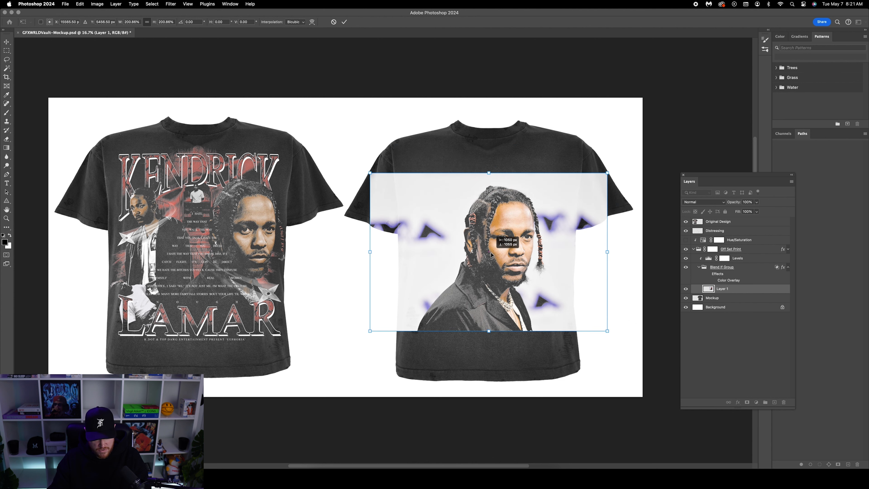
{"action": "left_click_drag", "start_coordinate": [610, 175], "coordinate": [634, 168]}
{"action": "key", "text": "Return"}
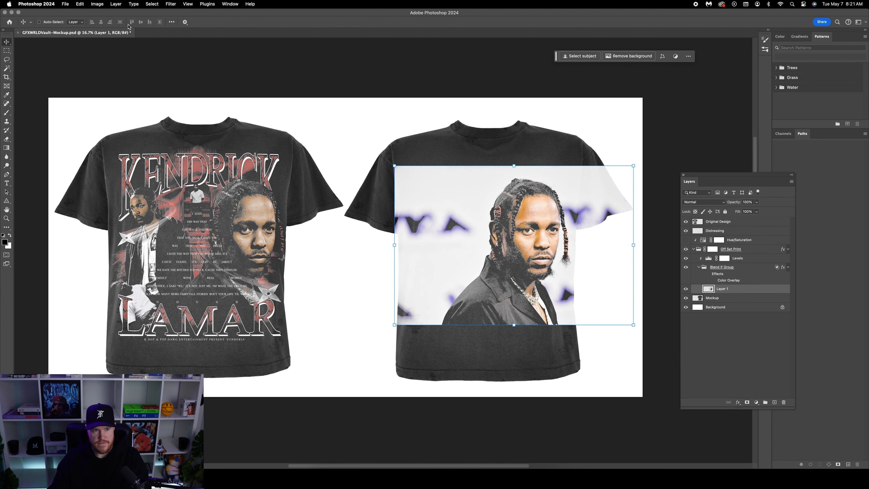
Step: Remove the photo's background with the Remove Background quick action and nudge the cutout slightly up on the shirt
{"action": "left_click", "coordinate": [226, 4]}
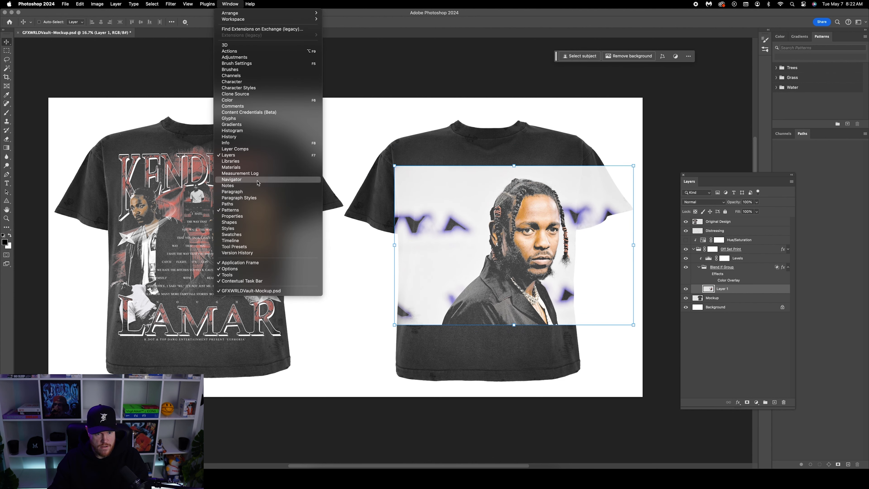
{"action": "left_click", "coordinate": [246, 217]}
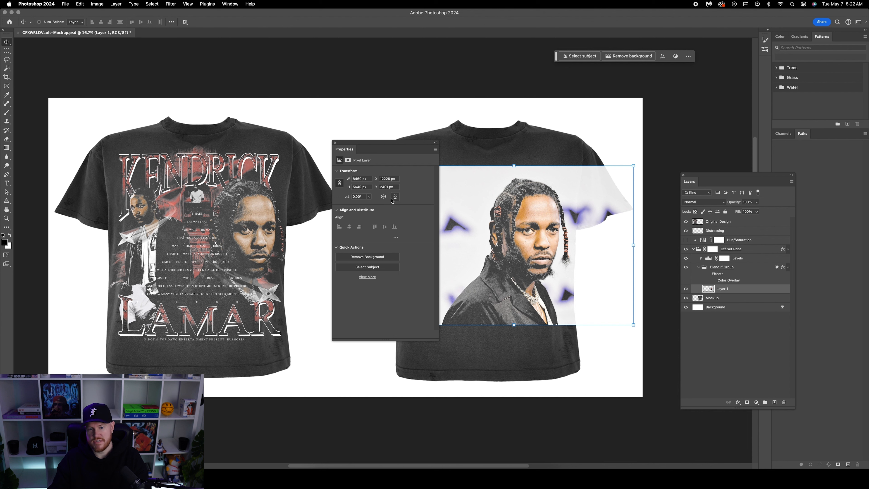
{"action": "left_click", "coordinate": [382, 260]}
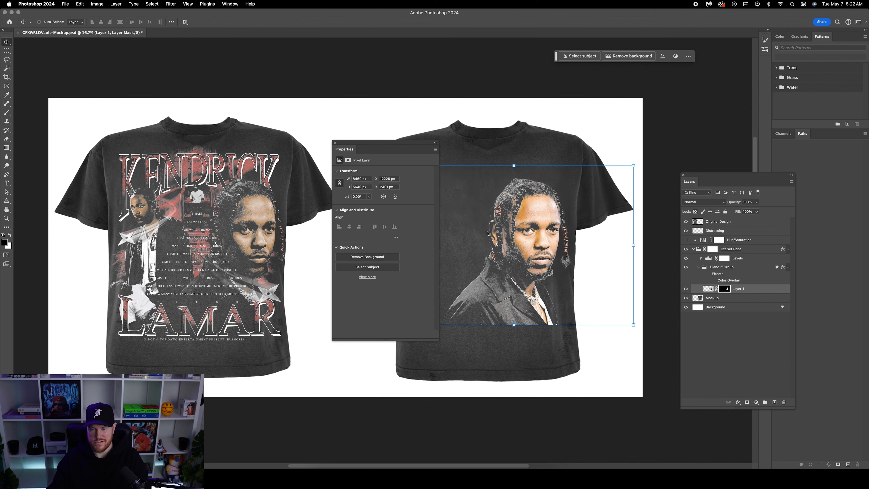
{"action": "left_click", "coordinate": [335, 143]}
{"action": "left_click_drag", "start_coordinate": [539, 240], "coordinate": [535, 237]}
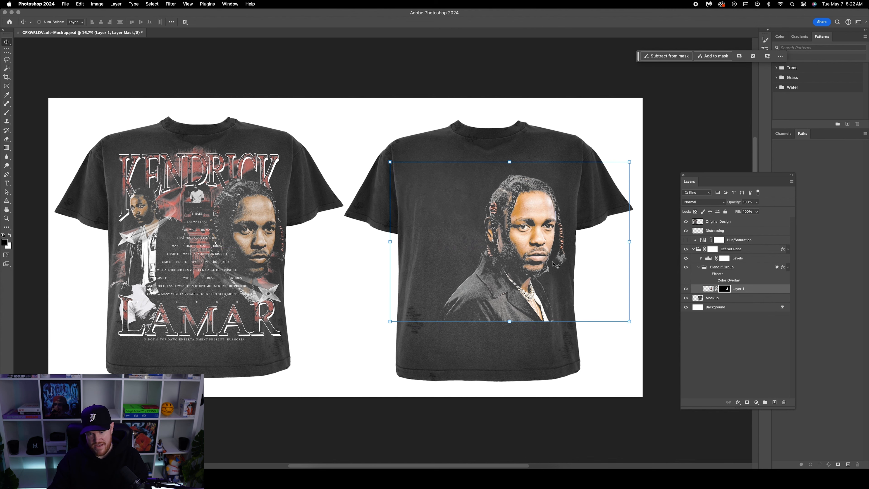
Step: Examine the masked portrait up close around the face, braids, beard and jacket edges
{"action": "scroll", "coordinate": [555, 265], "scroll_direction": "up", "scroll_amount": 4}
{"action": "scroll", "coordinate": [554, 265], "scroll_direction": "right", "scroll_amount": 5}
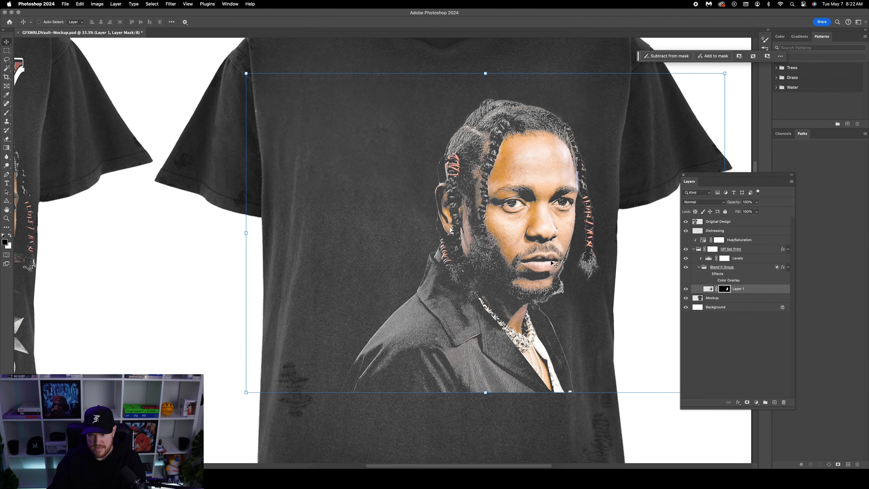
{"action": "scroll", "coordinate": [554, 265], "scroll_direction": "up", "scroll_amount": 2}
{"action": "scroll", "coordinate": [554, 264], "scroll_direction": "right", "scroll_amount": 3}
{"action": "scroll", "coordinate": [554, 265], "scroll_direction": "up", "scroll_amount": 2}
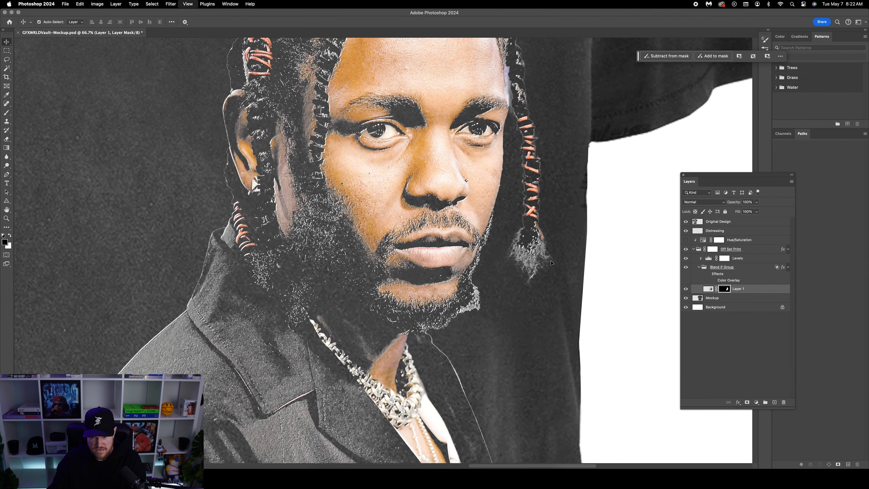
{"action": "scroll", "coordinate": [554, 264], "scroll_direction": "down", "scroll_amount": 2}
{"action": "scroll", "coordinate": [554, 264], "scroll_direction": "right", "scroll_amount": 2}
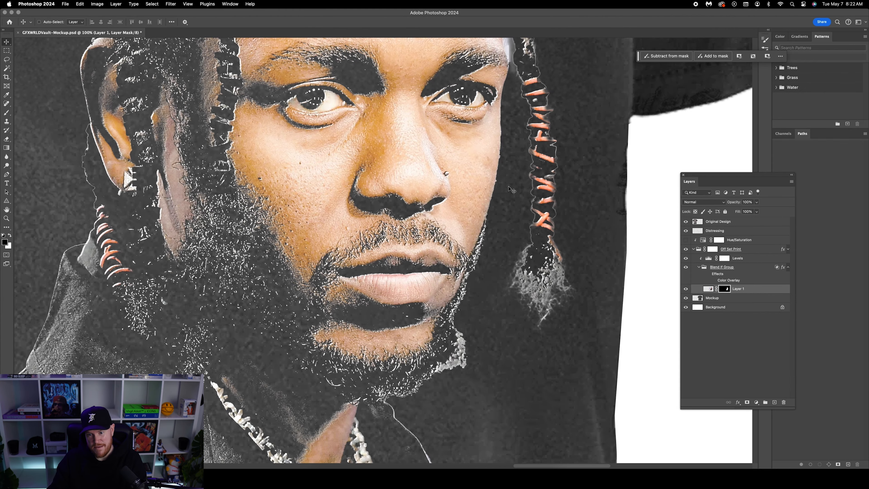
{"action": "scroll", "coordinate": [510, 199], "scroll_direction": "up", "scroll_amount": 3}
{"action": "scroll", "coordinate": [510, 198], "scroll_direction": "left", "scroll_amount": 2}
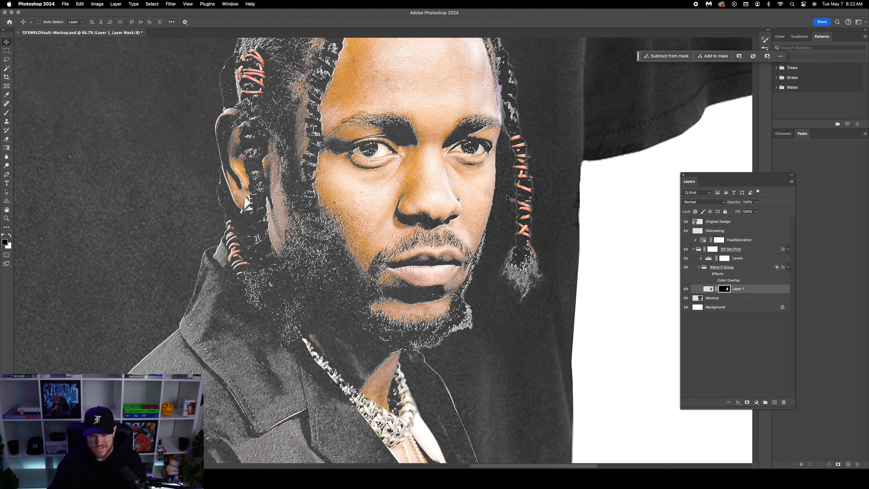
{"action": "scroll", "coordinate": [509, 198], "scroll_direction": "down", "scroll_amount": 1}
{"action": "scroll", "coordinate": [509, 198], "scroll_direction": "left", "scroll_amount": 3}
{"action": "scroll", "coordinate": [504, 200], "scroll_direction": "right", "scroll_amount": 5}
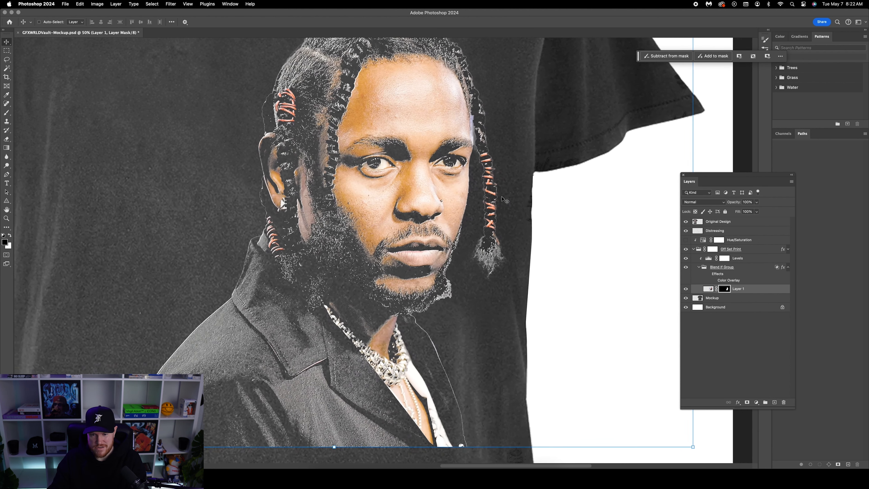
{"action": "scroll", "coordinate": [504, 200], "scroll_direction": "up", "scroll_amount": 1}
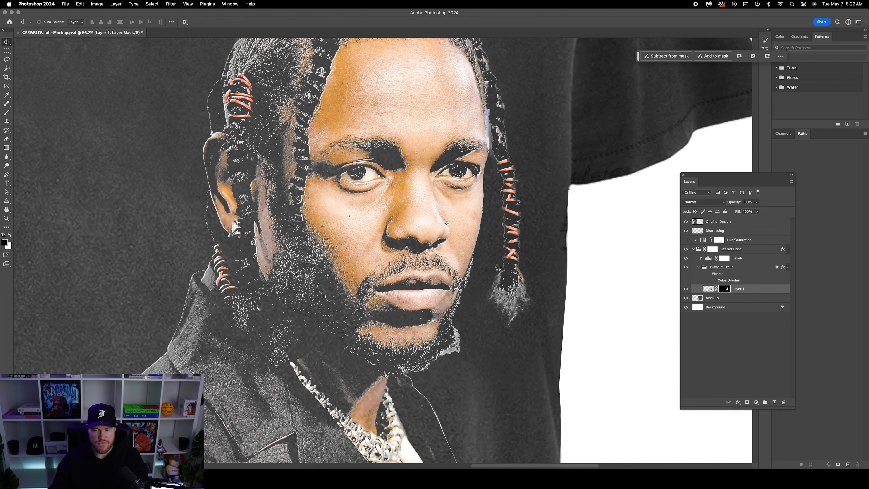
Step: Open the portrait's layer mask in Select and Mask and set Feather to 4.4 px and Contrast to 43%
{"action": "key", "text": "alt+super+r"}
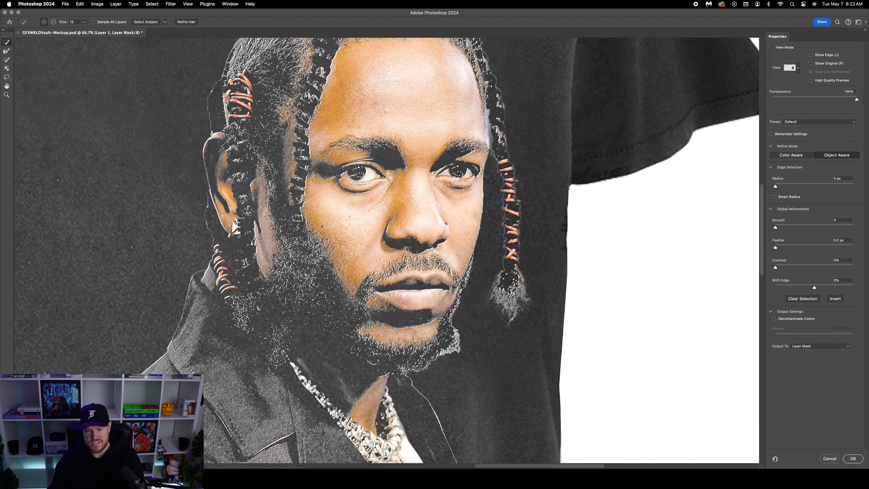
{"action": "left_click", "coordinate": [778, 248]}
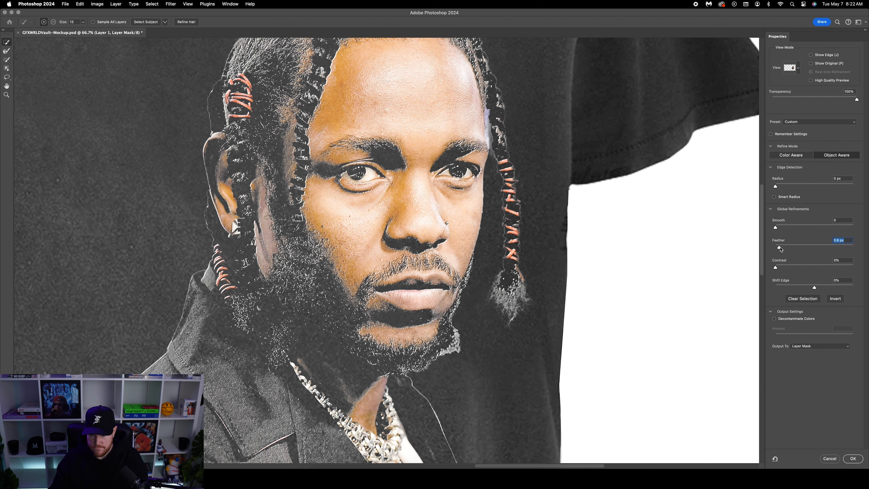
{"action": "left_click_drag", "start_coordinate": [776, 268], "coordinate": [781, 269]}
{"action": "left_click", "coordinate": [782, 268]}
{"action": "mouse_move", "coordinate": [785, 270]}
{"action": "left_mouse_down"}
{"action": "mouse_move", "coordinate": [792, 255]}
{"action": "mouse_move", "coordinate": [792, 270]}
{"action": "left_mouse_up"}
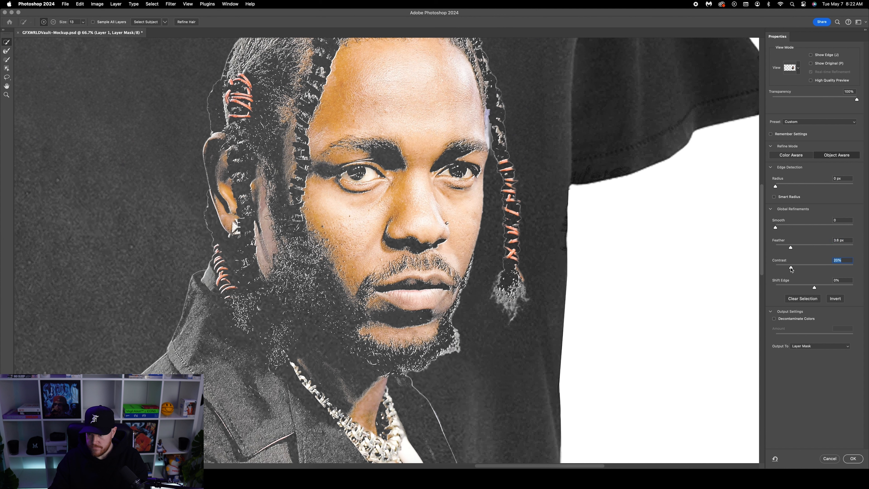
{"action": "left_click", "coordinate": [795, 249]}
{"action": "left_click_drag", "start_coordinate": [794, 270], "coordinate": [810, 270]}
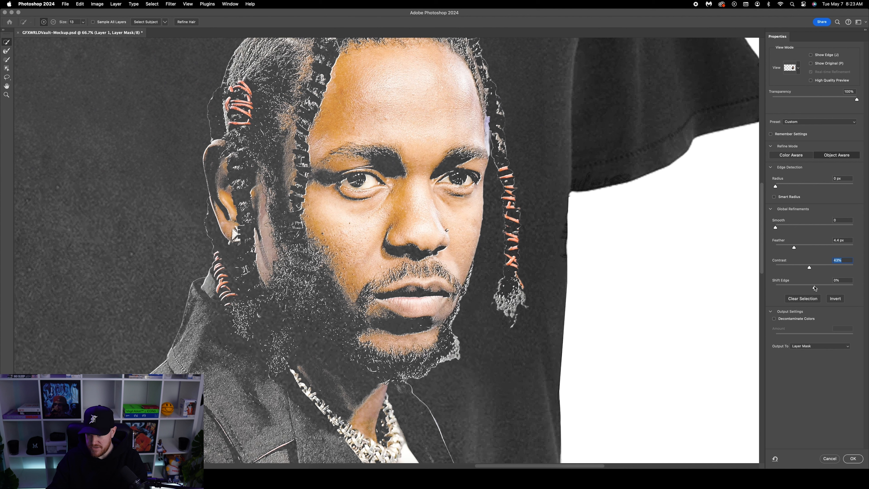
Step: Set Shift Edge to -17% and apply the refinement to the layer mask
{"action": "left_click_drag", "start_coordinate": [815, 289], "coordinate": [810, 290]}
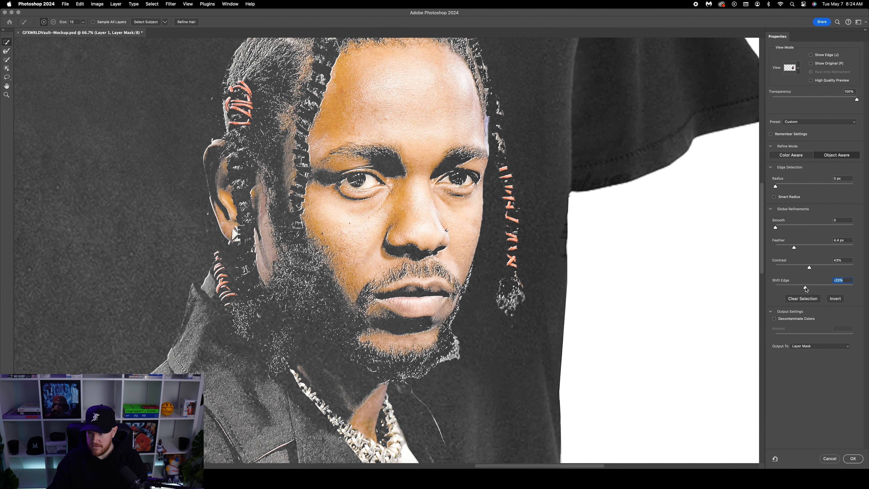
{"action": "left_click_drag", "start_coordinate": [807, 289], "coordinate": [810, 289]}
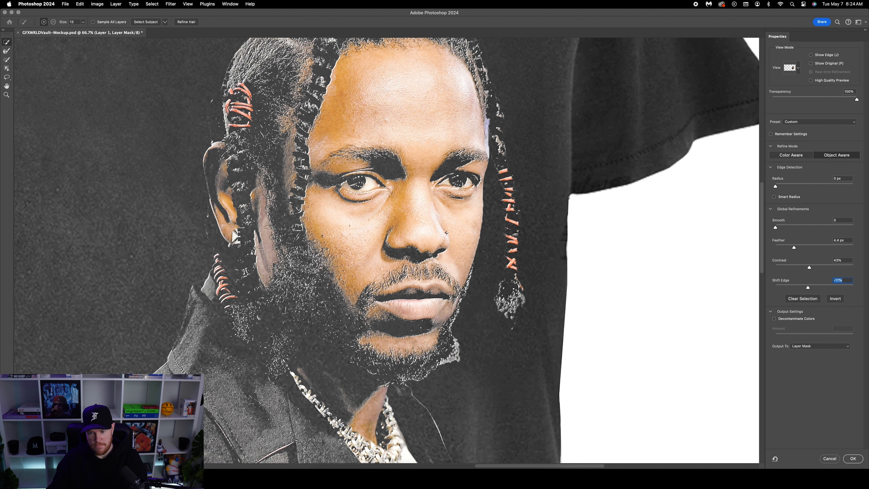
{"action": "left_click", "coordinate": [854, 460]}
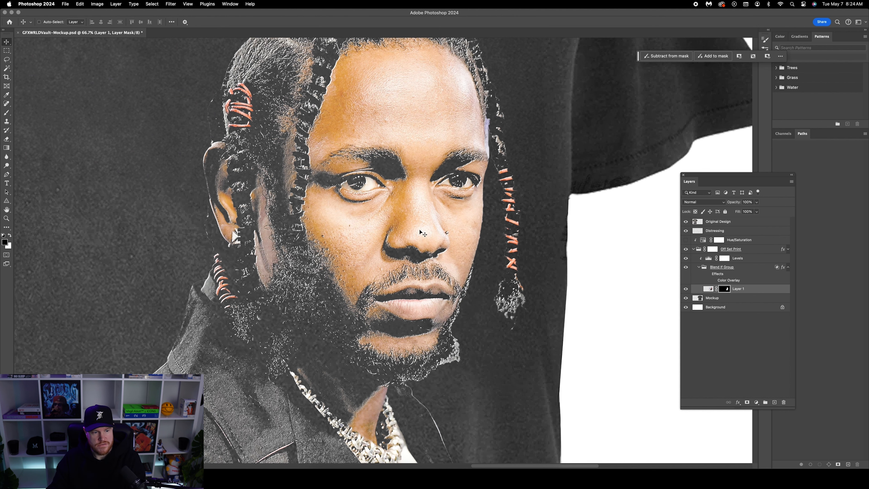
Step: Paint black on Layer 1's mask with a 19 px Soft Round brush to hide the pale strip beside the temple
{"action": "key", "text": "super+plus"}
{"action": "scroll", "coordinate": [536, 229], "scroll_direction": "right", "scroll_amount": 5}
{"action": "key", "text": "super+plus"}
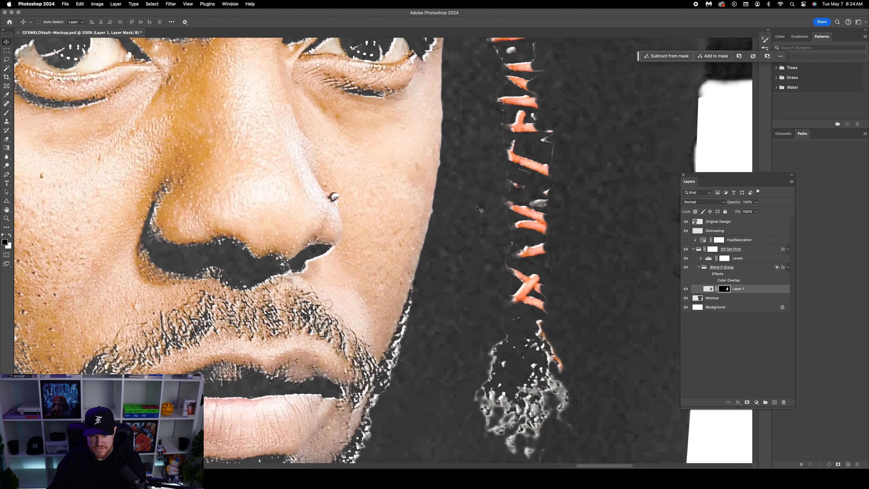
{"action": "scroll", "coordinate": [478, 208], "scroll_direction": "up", "scroll_amount": 10}
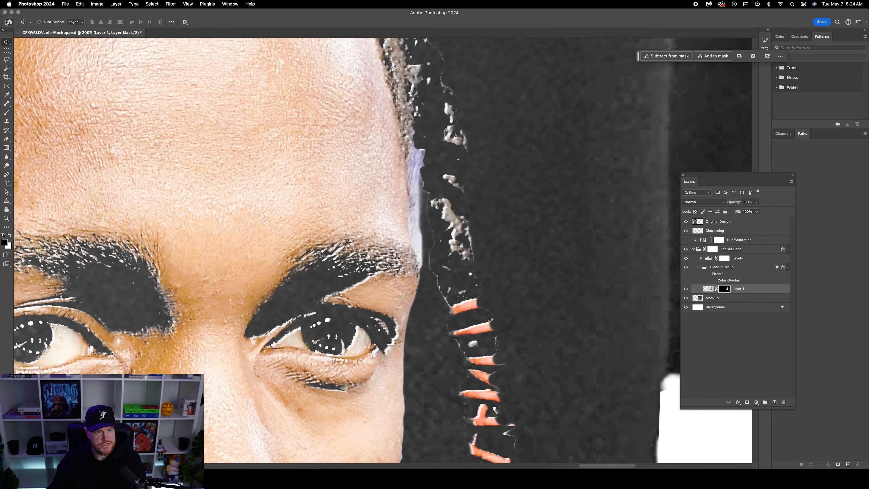
{"action": "left_click", "coordinate": [7, 113]}
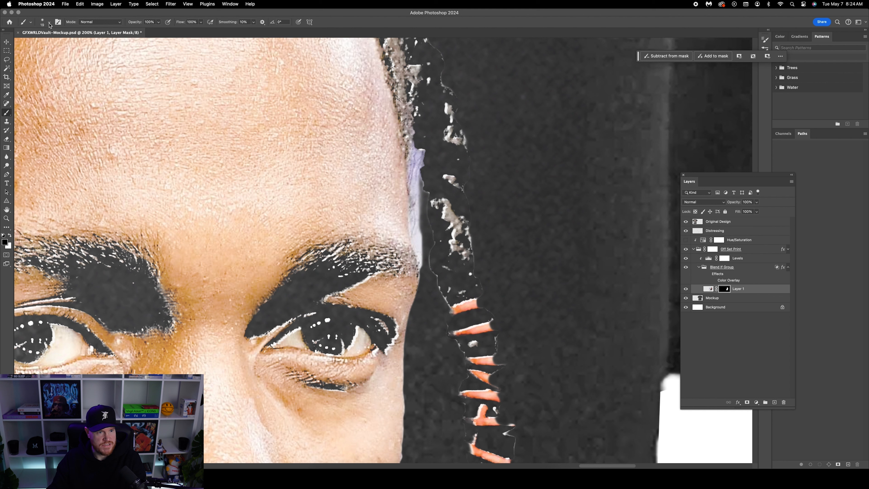
{"action": "left_click", "coordinate": [49, 22]}
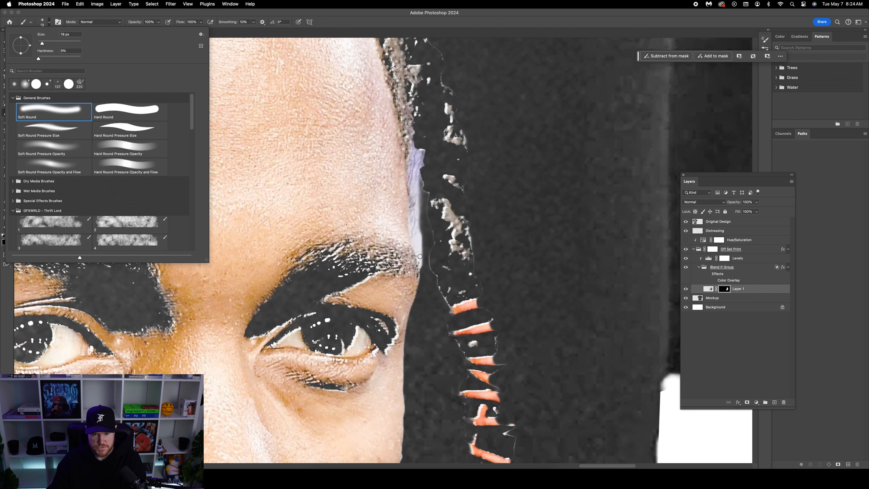
{"action": "left_click", "coordinate": [722, 290]}
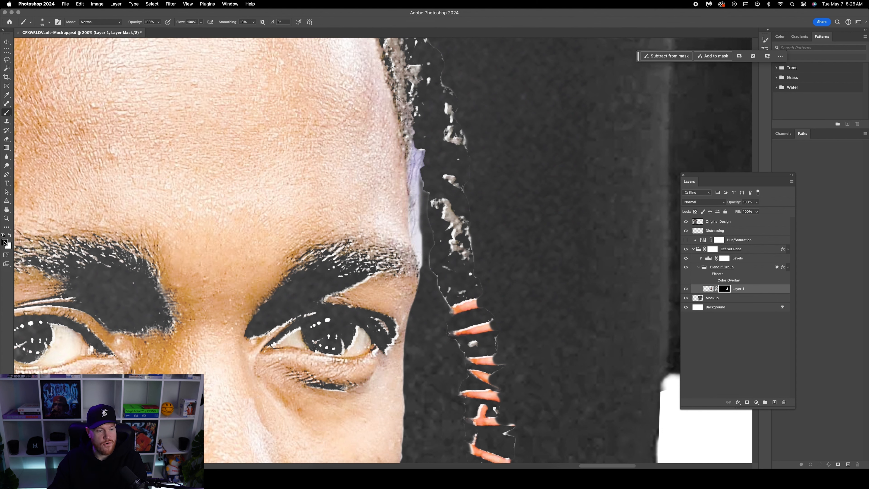
{"action": "key", "text": "super+plus"}
{"action": "scroll", "coordinate": [425, 153], "scroll_direction": "up", "scroll_amount": 3}
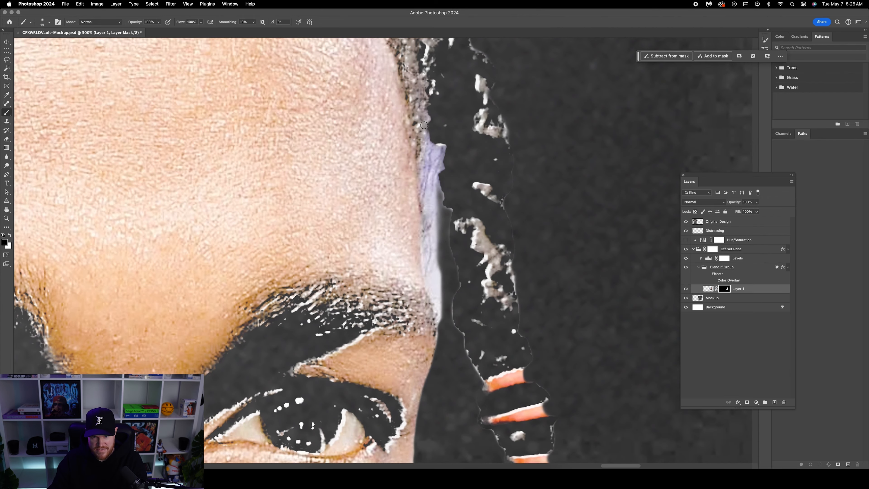
{"action": "mouse_move", "coordinate": [439, 146]}
{"action": "left_mouse_down"}
{"action": "mouse_move", "coordinate": [423, 128]}
{"action": "mouse_move", "coordinate": [418, 160]}
{"action": "mouse_move", "coordinate": [423, 288]}
{"action": "mouse_move", "coordinate": [442, 337]}
{"action": "mouse_move", "coordinate": [442, 196]}
{"action": "mouse_move", "coordinate": [435, 183]}
{"action": "mouse_move", "coordinate": [445, 147]}
{"action": "mouse_move", "coordinate": [442, 190]}
{"action": "mouse_move", "coordinate": [439, 144]}
{"action": "mouse_move", "coordinate": [425, 130]}
{"action": "mouse_move", "coordinate": [432, 163]}
{"action": "mouse_move", "coordinate": [431, 142]}
{"action": "mouse_move", "coordinate": [422, 177]}
{"action": "mouse_move", "coordinate": [439, 149]}
{"action": "mouse_move", "coordinate": [439, 217]}
{"action": "mouse_move", "coordinate": [433, 175]}
{"action": "mouse_move", "coordinate": [427, 202]}
{"action": "mouse_move", "coordinate": [425, 195]}
{"action": "mouse_move", "coordinate": [432, 264]}
{"action": "left_mouse_up"}
Step: Paint black on the mask around the frayed end of the hanging braid to remove the leftover background fringe
{"action": "key", "text": "super+minus"}
{"action": "key", "text": "super+plus"}
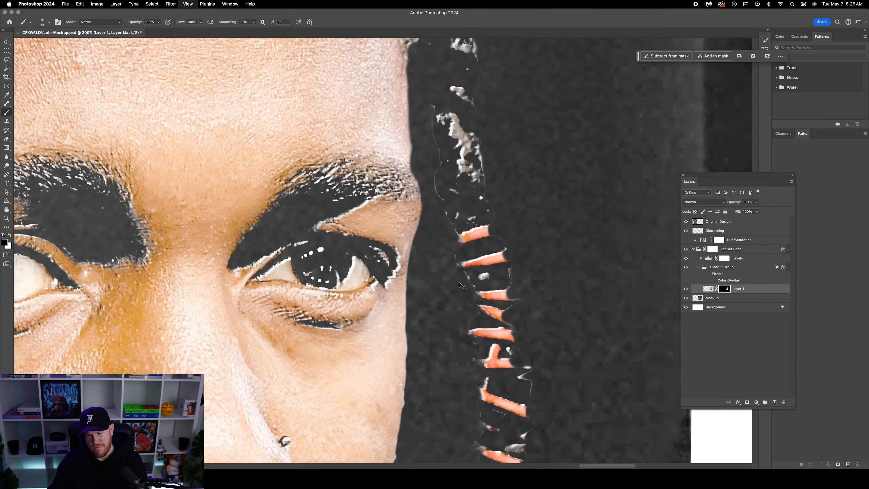
{"action": "scroll", "coordinate": [504, 253], "scroll_direction": "down", "scroll_amount": 6}
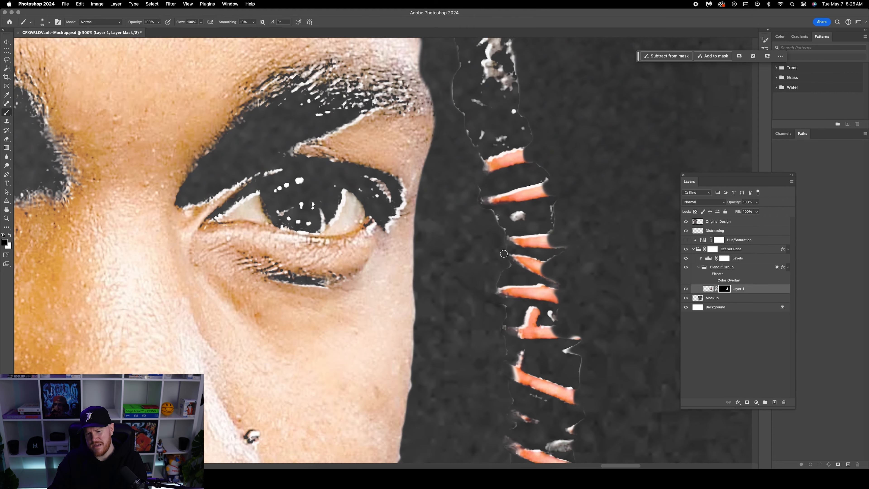
{"action": "key", "text": "super+minus"}
{"action": "key", "text": "super+minus"}
{"action": "scroll", "coordinate": [462, 212], "scroll_direction": "down", "scroll_amount": 3}
{"action": "key", "text": "super+plus"}
{"action": "key", "text": "super+plus"}
{"action": "key", "text": "super+plus"}
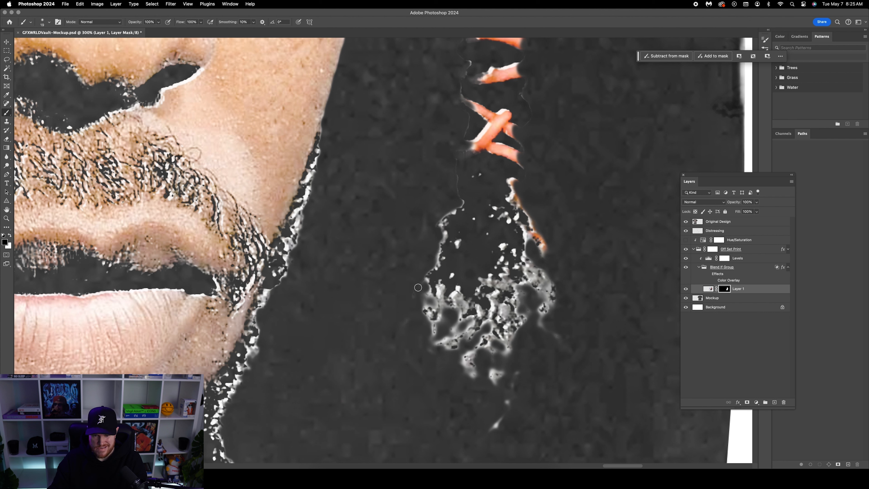
{"action": "mouse_move", "coordinate": [418, 311]}
{"action": "left_mouse_down"}
{"action": "mouse_move", "coordinate": [435, 321]}
{"action": "mouse_move", "coordinate": [448, 313]}
{"action": "mouse_move", "coordinate": [428, 314]}
{"action": "mouse_move", "coordinate": [430, 304]}
{"action": "mouse_move", "coordinate": [440, 314]}
{"action": "mouse_move", "coordinate": [432, 308]}
{"action": "mouse_move", "coordinate": [435, 334]}
{"action": "mouse_move", "coordinate": [420, 356]}
{"action": "mouse_move", "coordinate": [435, 325]}
{"action": "mouse_move", "coordinate": [457, 324]}
{"action": "mouse_move", "coordinate": [433, 342]}
{"action": "mouse_move", "coordinate": [435, 355]}
{"action": "mouse_move", "coordinate": [454, 357]}
{"action": "left_mouse_up"}
{"action": "mouse_move", "coordinate": [488, 388]}
{"action": "left_mouse_down"}
{"action": "mouse_move", "coordinate": [500, 362]}
{"action": "mouse_move", "coordinate": [511, 366]}
{"action": "mouse_move", "coordinate": [482, 451]}
{"action": "mouse_move", "coordinate": [519, 375]}
{"action": "mouse_move", "coordinate": [483, 436]}
{"action": "left_mouse_up"}
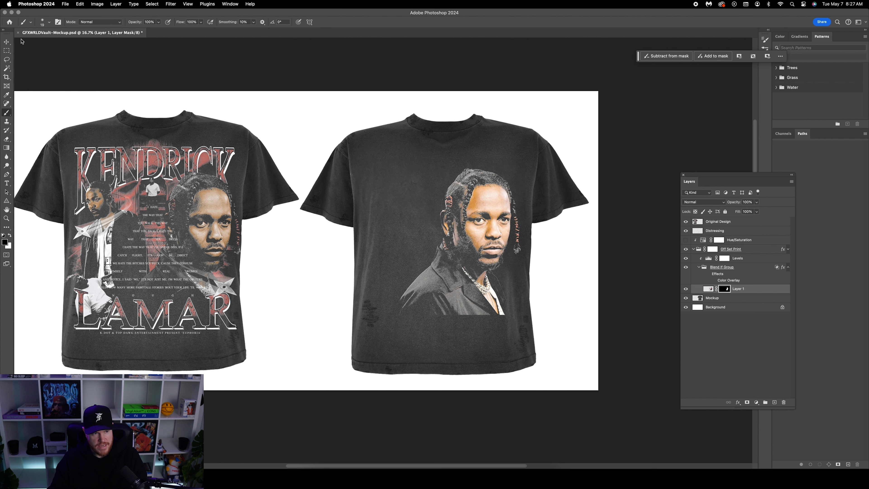
Step: Duplicate the masked portrait layer and hide the original Layer 1 as a backup
{"action": "left_click", "coordinate": [6, 41]}
{"action": "key", "text": "super"}
{"action": "key", "text": "super+j"}
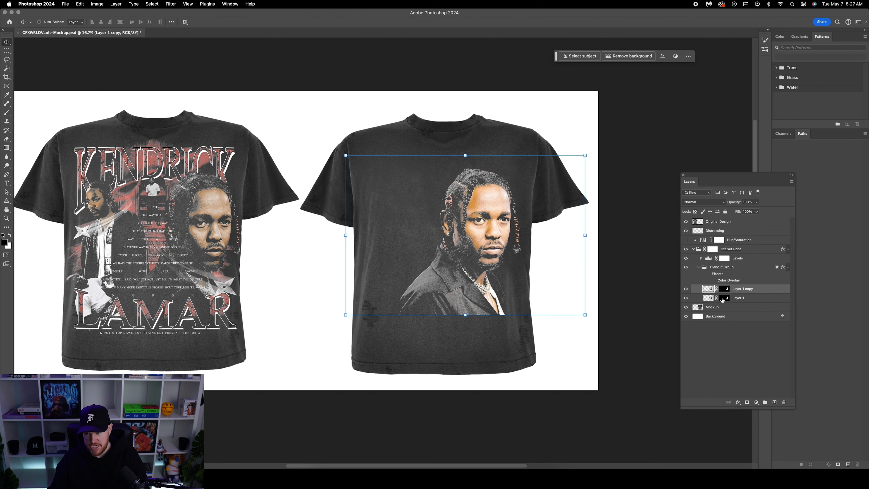
{"action": "left_click", "coordinate": [745, 300]}
{"action": "left_click", "coordinate": [686, 298]}
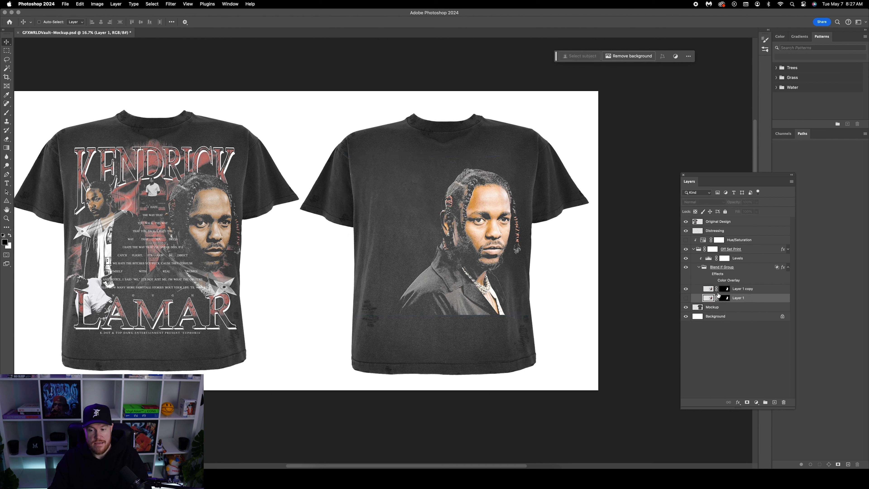
Step: Convert the duplicated portrait layer, Layer 1 copy, to a Smart Object
{"action": "left_click", "coordinate": [742, 290]}
{"action": "right_click", "coordinate": [767, 290]}
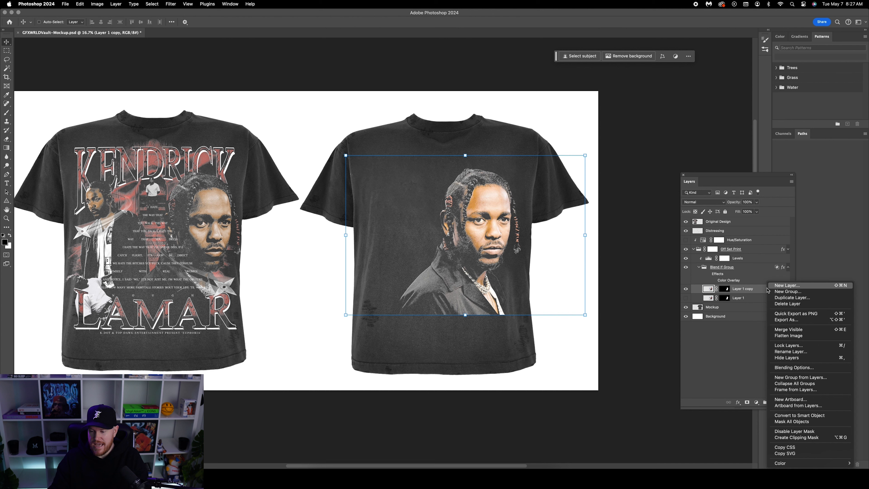
{"action": "left_click", "coordinate": [788, 415]}
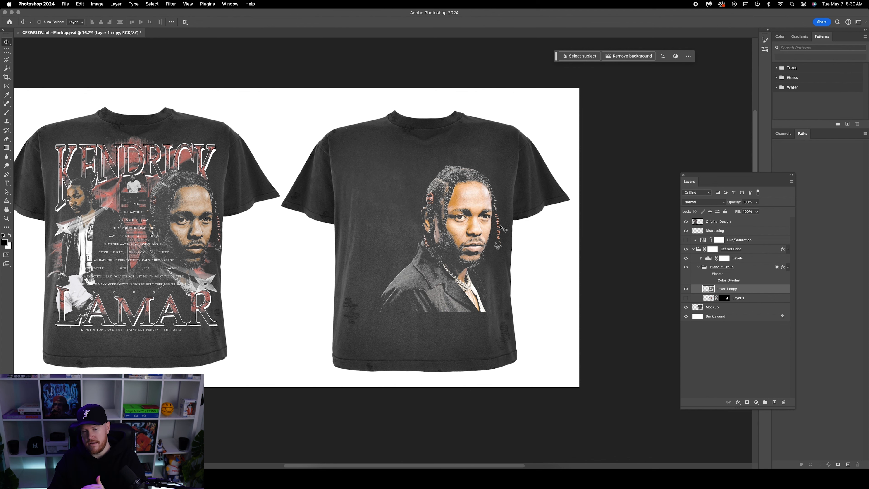
Step: Begin a Polygonal Lasso outline at the temple next to the hanging braid and trace it upward beside the hairline
{"action": "key", "text": "super+plus"}
{"action": "key", "text": "super+plus"}
{"action": "key", "text": "super+plus"}
{"action": "key", "text": "super+plus"}
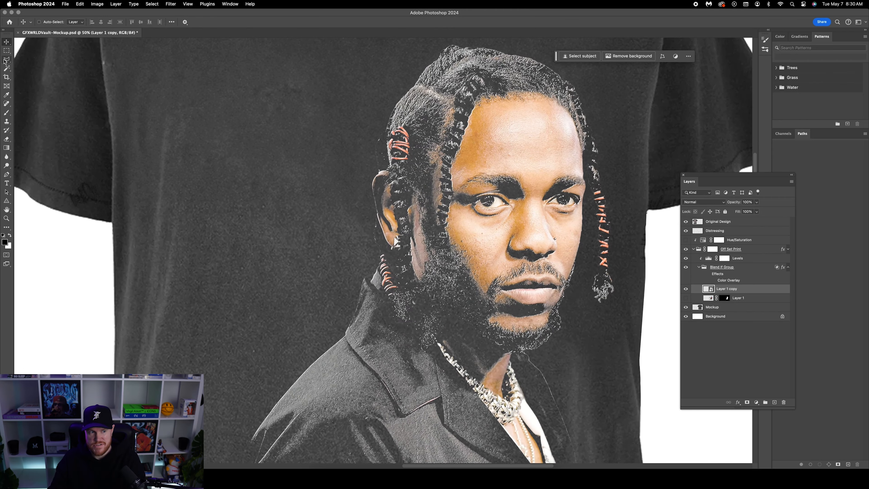
{"action": "left_click", "coordinate": [5, 60]}
{"action": "left_click", "coordinate": [43, 65]}
{"action": "scroll", "coordinate": [456, 220], "scroll_direction": "right", "scroll_amount": 5}
{"action": "key", "text": "super+plus"}
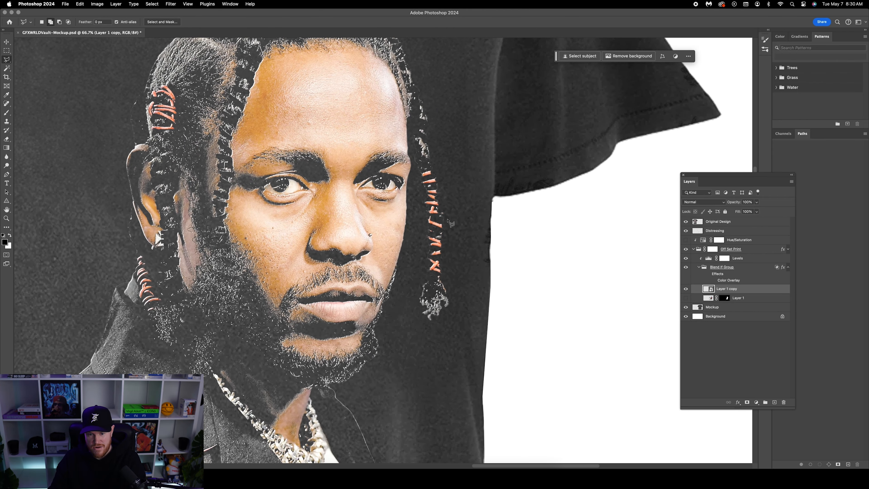
{"action": "key", "text": "super+plus"}
{"action": "scroll", "coordinate": [458, 222], "scroll_direction": "up", "scroll_amount": 5}
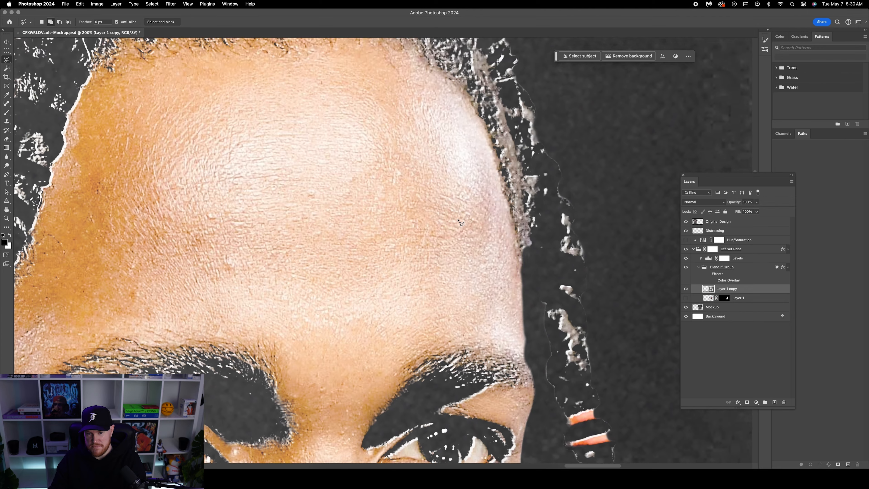
{"action": "left_click", "coordinate": [536, 262]}
{"action": "scroll", "coordinate": [539, 240], "scroll_direction": "up", "scroll_amount": 3}
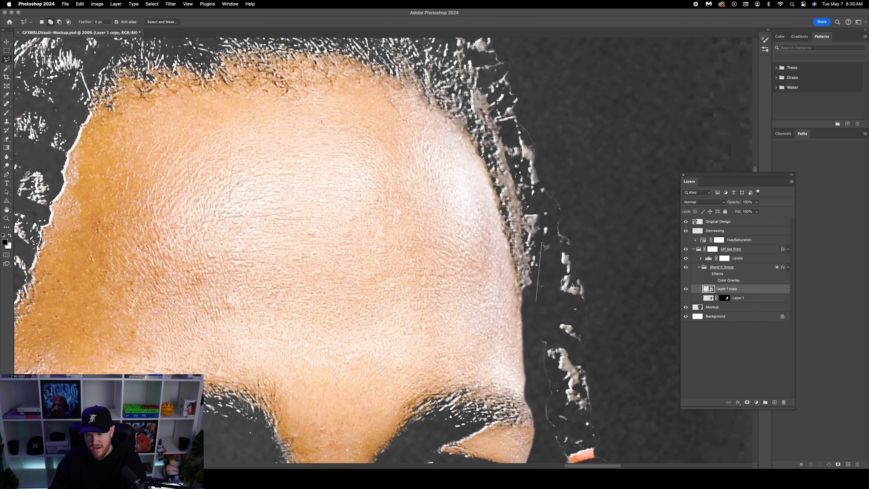
{"action": "scroll", "coordinate": [539, 216], "scroll_direction": "up", "scroll_amount": 2}
{"action": "left_click", "coordinate": [539, 236]}
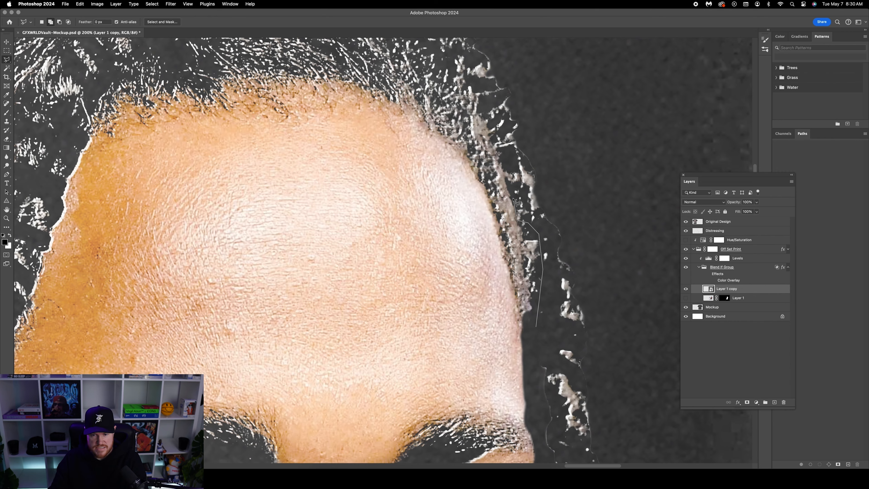
Step: Continue the lasso outline just above the forehead's hairline across to the braids on the opposite side
{"action": "scroll", "coordinate": [514, 202], "scroll_direction": "up", "scroll_amount": 2}
{"action": "left_click", "coordinate": [463, 134]}
{"action": "left_click", "coordinate": [441, 117]}
{"action": "scroll", "coordinate": [440, 119], "scroll_direction": "left", "scroll_amount": 2}
{"action": "left_click", "coordinate": [424, 120]}
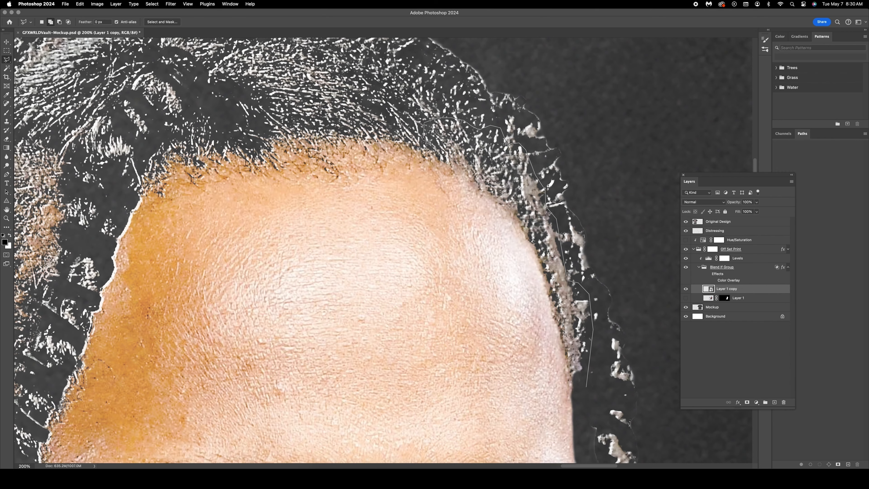
{"action": "scroll", "coordinate": [425, 122], "scroll_direction": "left", "scroll_amount": 2}
{"action": "left_click", "coordinate": [384, 134]}
{"action": "scroll", "coordinate": [386, 135], "scroll_direction": "left", "scroll_amount": 4}
{"action": "scroll", "coordinate": [451, 139], "scroll_direction": "left", "scroll_amount": 8}
{"action": "scroll", "coordinate": [451, 139], "scroll_direction": "down", "scroll_amount": 7}
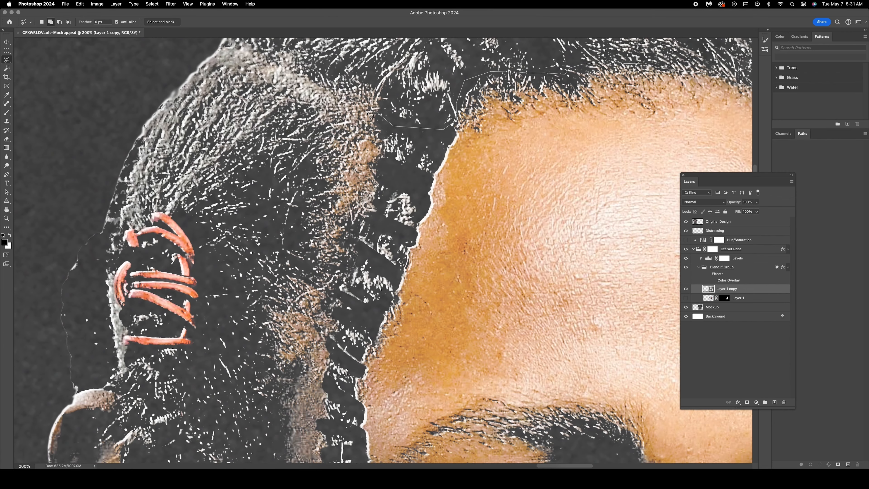
Step: Trace the lasso down past the side hair and around the ear, closing the upper-face selection across the cheeks
{"action": "left_click", "coordinate": [358, 161]}
{"action": "scroll", "coordinate": [329, 205], "scroll_direction": "down", "scroll_amount": 2}
{"action": "scroll", "coordinate": [317, 229], "scroll_direction": "down", "scroll_amount": 3}
{"action": "scroll", "coordinate": [240, 171], "scroll_direction": "left", "scroll_amount": 3}
{"action": "left_click", "coordinate": [128, 168]}
{"action": "scroll", "coordinate": [233, 146], "scroll_direction": "down", "scroll_amount": 5}
{"action": "left_click", "coordinate": [221, 132]}
{"action": "left_click", "coordinate": [269, 282]}
{"action": "left_click", "coordinate": [333, 230]}
Step: Add the lower face, including the mouth, jaw and beard, to the selection with the Polygonal Lasso
{"action": "scroll", "coordinate": [334, 240], "scroll_direction": "right", "scroll_amount": 4}
{"action": "key", "text": "super+minus"}
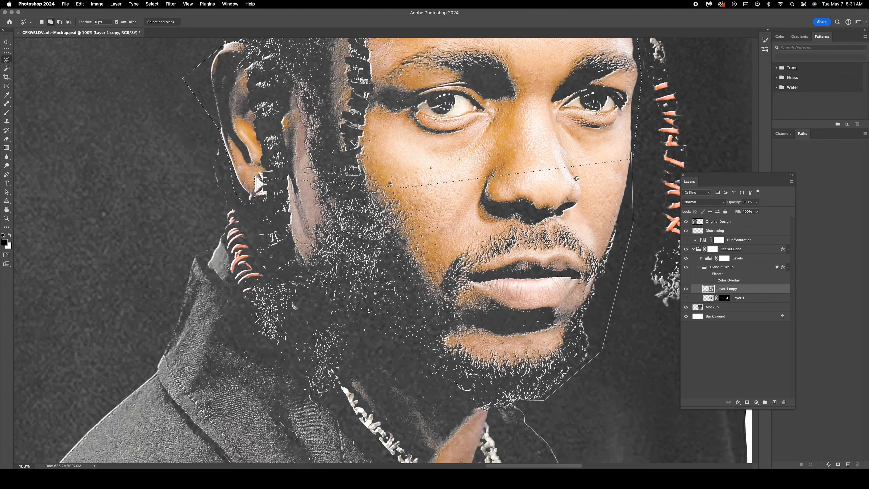
{"action": "double_click", "coordinate": [329, 187]}
Step: Add the neck skin between the beard and the necklace to the selection with the Polygonal Lasso
{"action": "scroll", "coordinate": [324, 185], "scroll_direction": "down", "scroll_amount": 10}
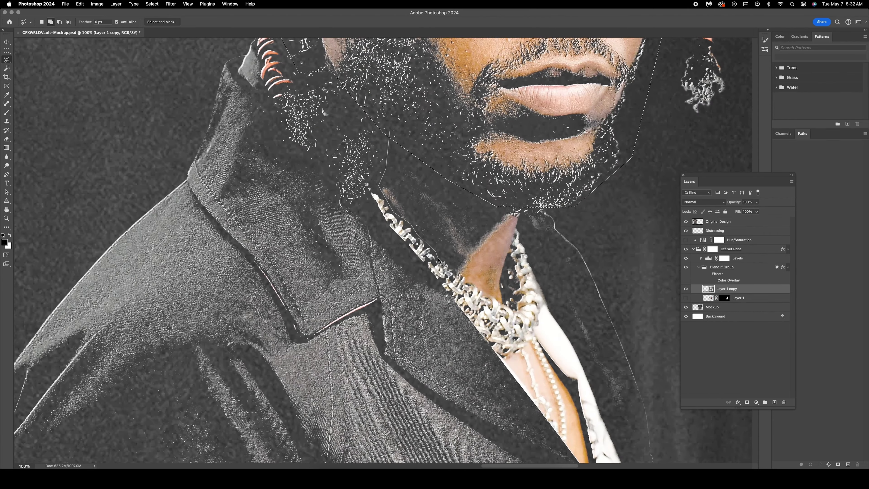
{"action": "key", "text": "super+plus"}
{"action": "left_click", "coordinate": [518, 330]}
{"action": "left_click", "coordinate": [553, 342]}
{"action": "double_click", "coordinate": [596, 151]}
Step: Add the exposed chest skin below the necklace to the selection with the Polygonal Lasso
{"action": "key", "text": "super+minus"}
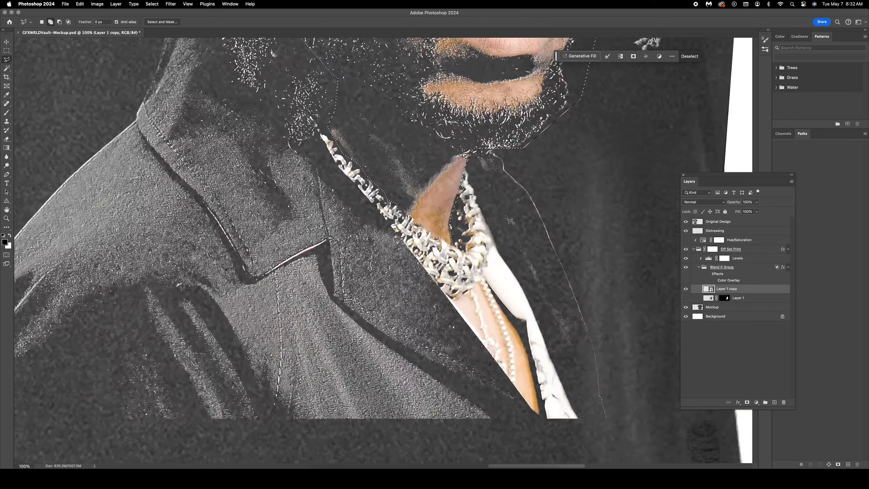
{"action": "key", "text": "super+plus"}
{"action": "left_click", "coordinate": [493, 167]}
{"action": "left_click", "coordinate": [466, 179]}
{"action": "left_click", "coordinate": [414, 193]}
{"action": "double_click", "coordinate": [420, 202]}
Step: Copy the selected skin areas to a new layer and check them by temporarily hiding the full portrait
{"action": "key", "text": "super+minus"}
{"action": "key", "text": "super+minus"}
{"action": "key", "text": "super+minus"}
{"action": "key", "text": "super+minus"}
{"action": "key", "text": "super+plus"}
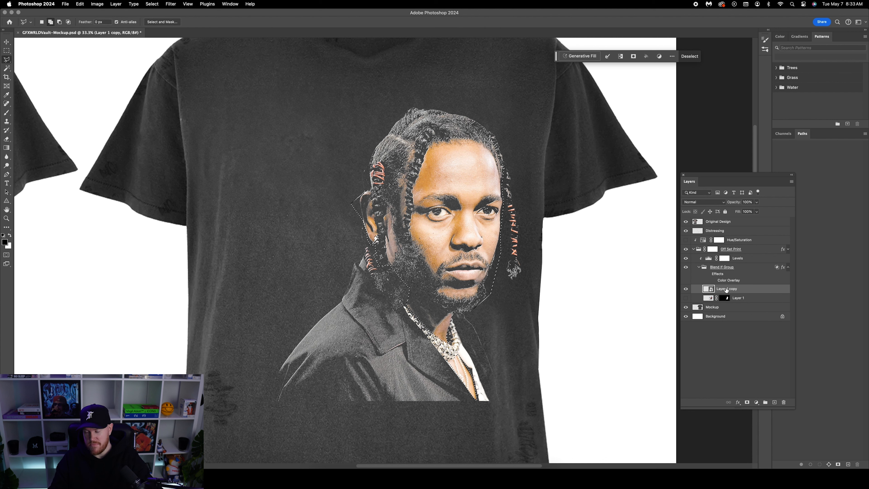
{"action": "key", "text": "super+j"}
{"action": "left_click", "coordinate": [686, 298]}
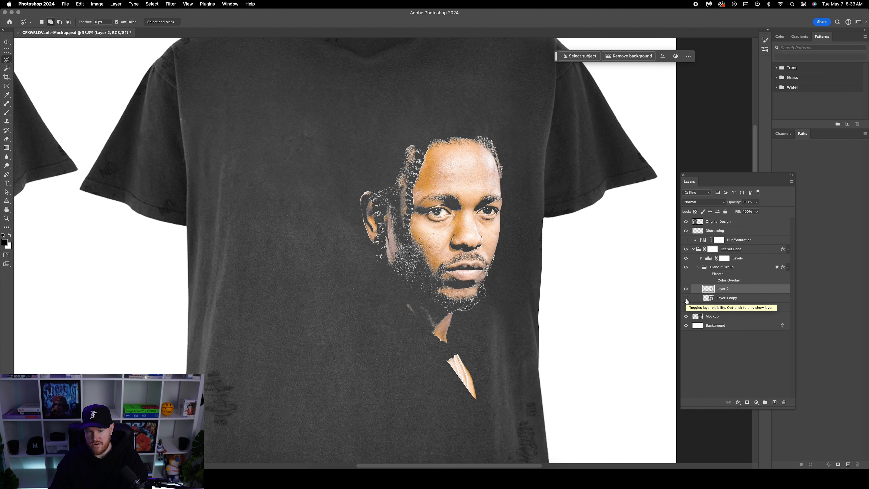
{"action": "left_click", "coordinate": [686, 298]}
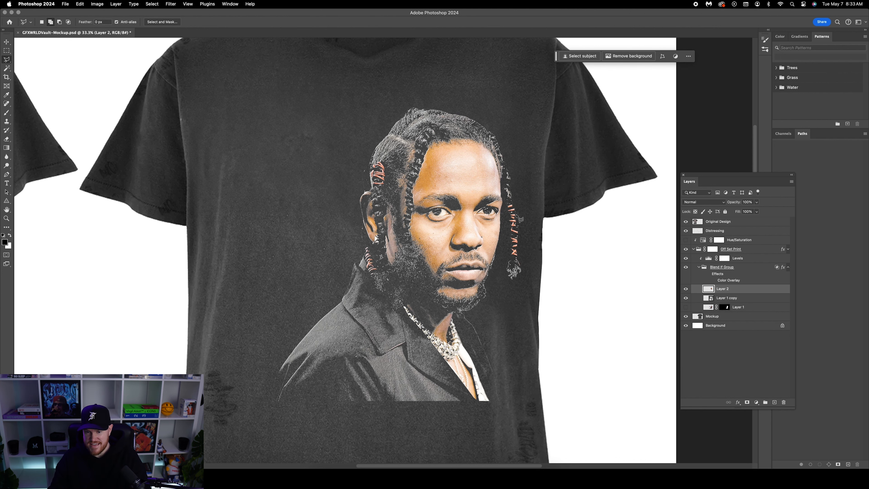
{"action": "scroll", "coordinate": [520, 219], "scroll_direction": "up", "scroll_amount": 5}
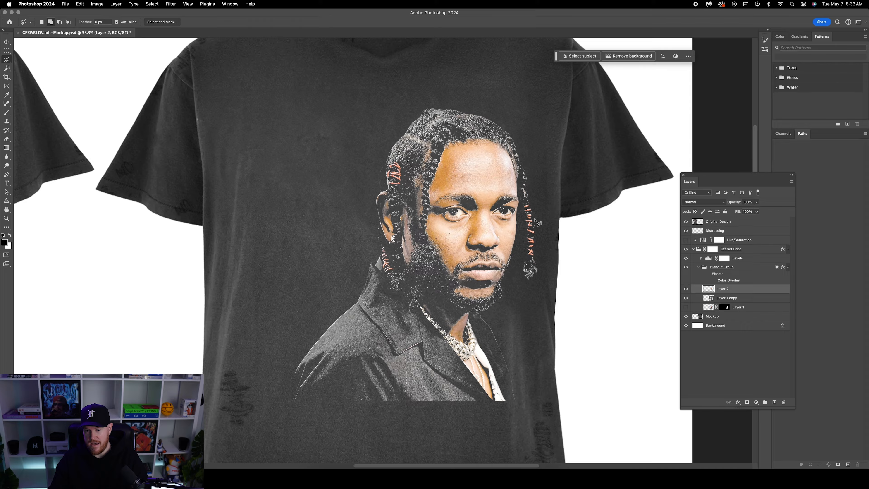
Step: Outline the lowest crossed red rubber band on the braid hanging beside the face with the Polygonal Lasso
{"action": "scroll", "coordinate": [527, 221], "scroll_direction": "up", "scroll_amount": 8}
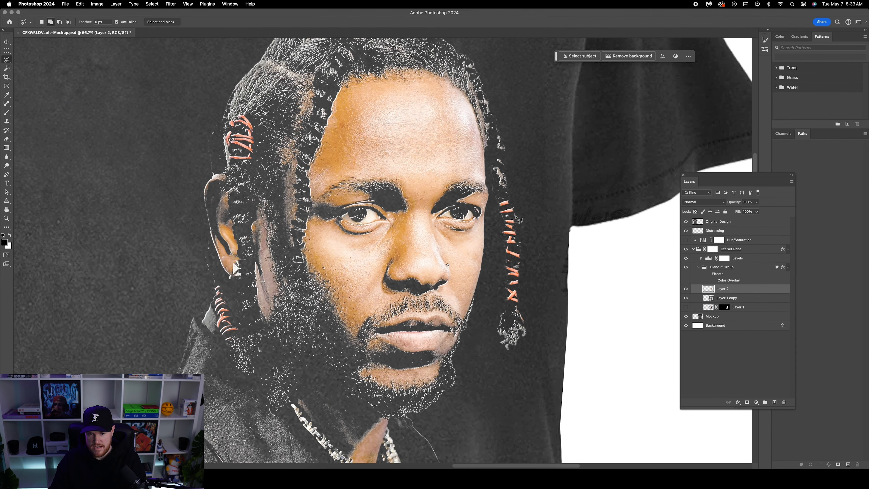
{"action": "scroll", "coordinate": [499, 246], "scroll_direction": "down", "scroll_amount": 5}
{"action": "scroll", "coordinate": [486, 260], "scroll_direction": "up", "scroll_amount": 3}
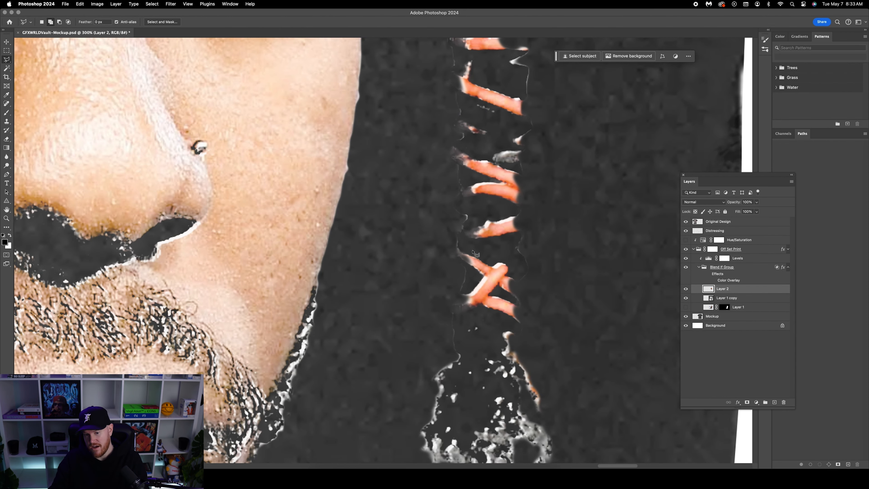
{"action": "left_click", "coordinate": [471, 251]}
{"action": "left_click", "coordinate": [456, 237]}
{"action": "left_click", "coordinate": [452, 255]}
{"action": "left_click", "coordinate": [524, 318]}
{"action": "scroll", "coordinate": [456, 261], "scroll_direction": "up", "scroll_amount": 5}
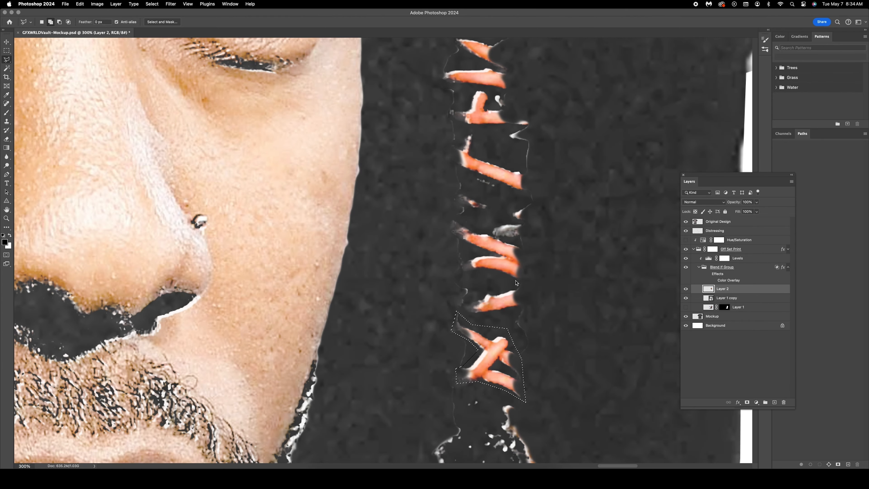
Step: Add the remaining red rubber bands further up the hanging braid to the selection with the Polygonal Lasso
{"action": "left_click", "coordinate": [451, 219]}
{"action": "left_click", "coordinate": [524, 223]}
{"action": "scroll", "coordinate": [520, 261], "scroll_direction": "up", "scroll_amount": 5}
{"action": "left_click", "coordinate": [452, 232]}
{"action": "left_click", "coordinate": [521, 281]}
{"action": "scroll", "coordinate": [521, 257], "scroll_direction": "up", "scroll_amount": 5}
{"action": "left_click", "coordinate": [456, 329]}
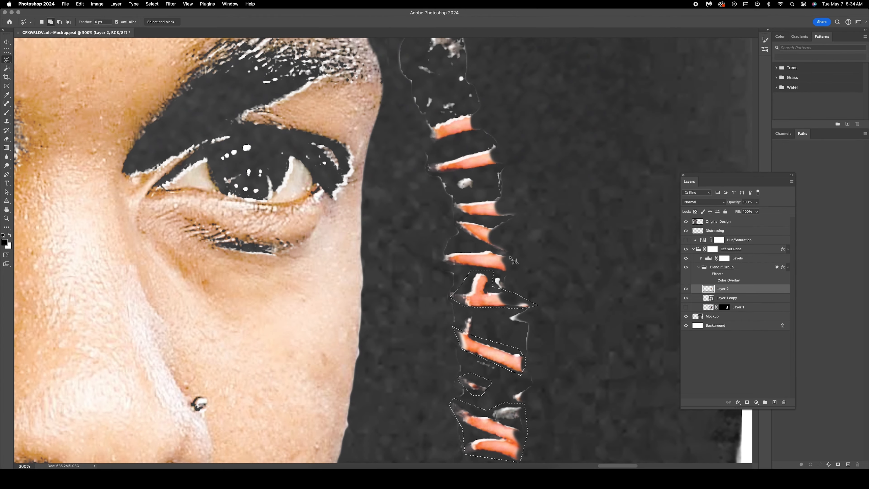
{"action": "scroll", "coordinate": [483, 267], "scroll_direction": "up", "scroll_amount": 5}
{"action": "scroll", "coordinate": [482, 267], "scroll_direction": "up", "scroll_amount": 5}
Step: Add the red rubber bands on the braids around and below the ear to the selection with the Polygonal Lasso
{"action": "left_click_drag", "start_coordinate": [479, 262], "coordinate": [428, 205]}
{"action": "left_click", "coordinate": [404, 183]}
{"action": "left_click", "coordinate": [376, 187]}
{"action": "left_click", "coordinate": [360, 150]}
{"action": "left_click", "coordinate": [378, 114]}
{"action": "left_click", "coordinate": [398, 122]}
{"action": "left_click", "coordinate": [441, 117]}
{"action": "scroll", "coordinate": [453, 103], "scroll_direction": "up", "scroll_amount": 5}
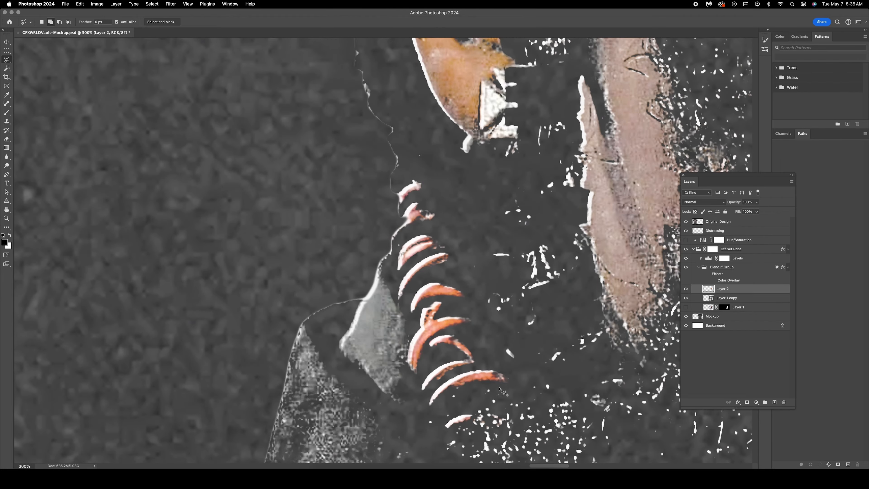
{"action": "scroll", "coordinate": [502, 392], "scroll_direction": "down", "scroll_amount": 10}
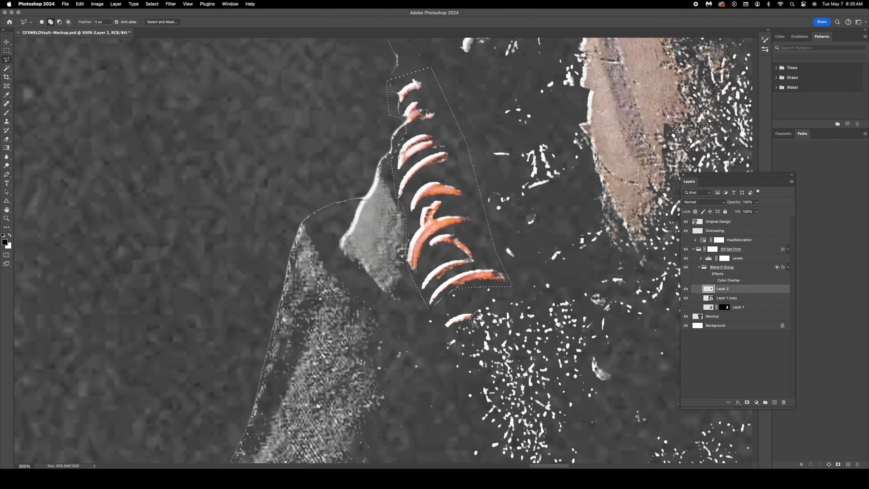
Step: Copy the selected rubber bands from Layer 1 copy to a new layer and name it Rubberbands
{"action": "key", "text": "v"}
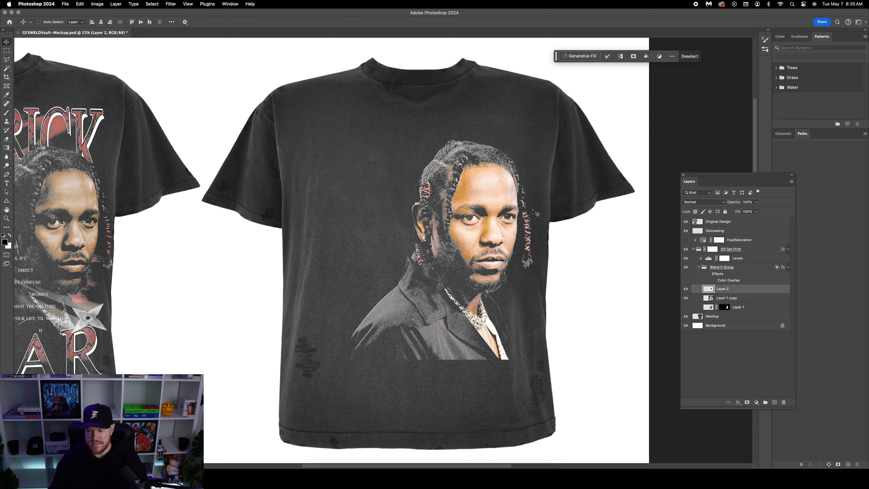
{"action": "left_click", "coordinate": [734, 301]}
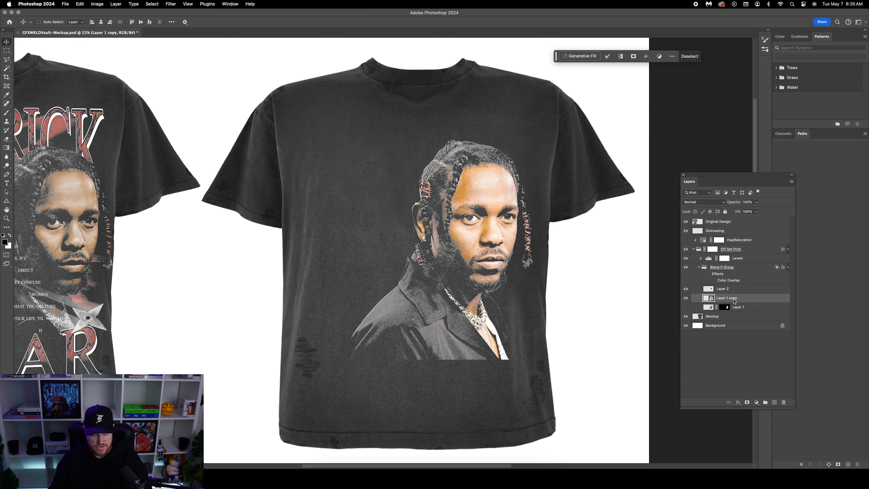
{"action": "key", "text": "super+alt+shift+n"}
{"action": "key", "text": "super+d"}
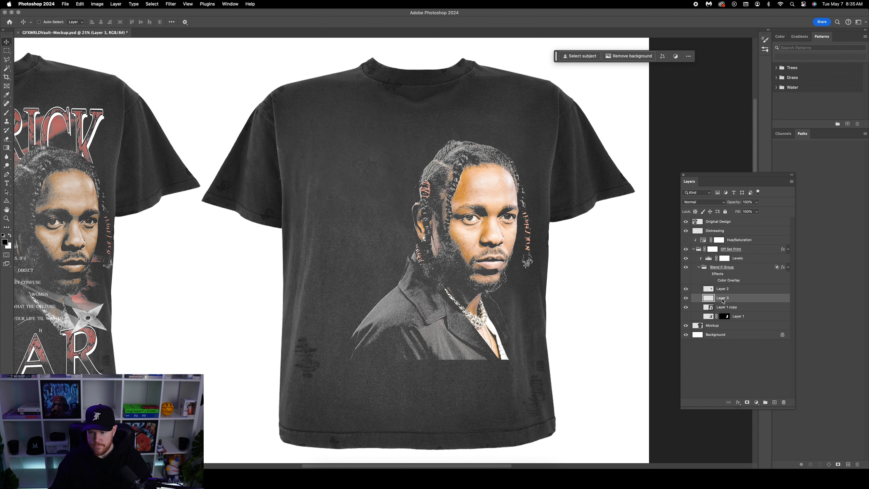
{"action": "type", "text": "Rubberbands"}
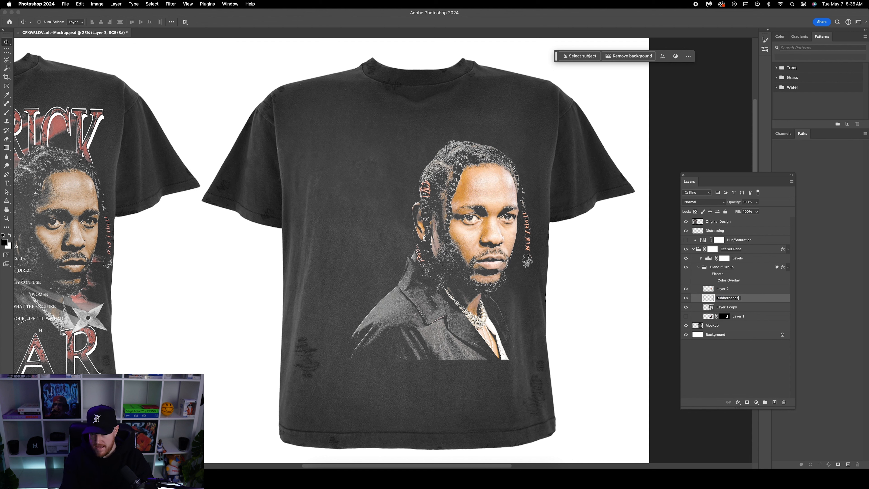
{"action": "key", "text": "Return"}
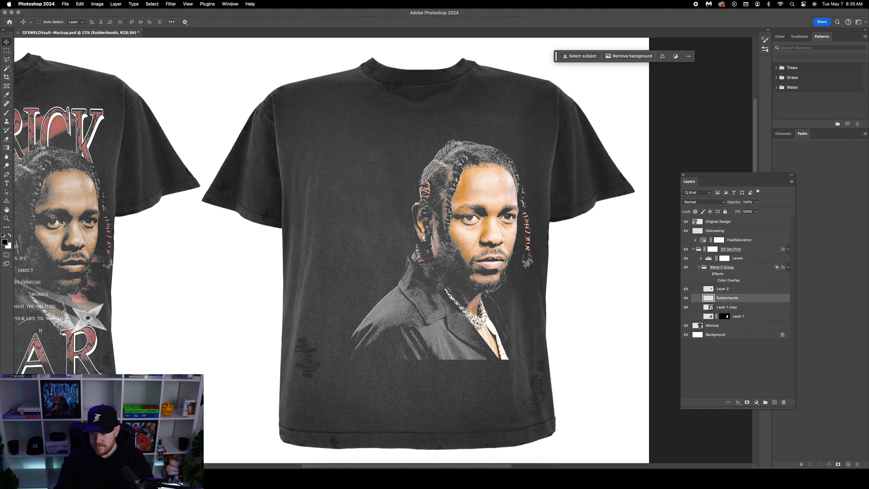
Step: Rename the isolated skin layer Skintones and the full portrait layer Original Photo
{"action": "double_click", "coordinate": [725, 291]}
{"action": "type", "text": "Sk"}
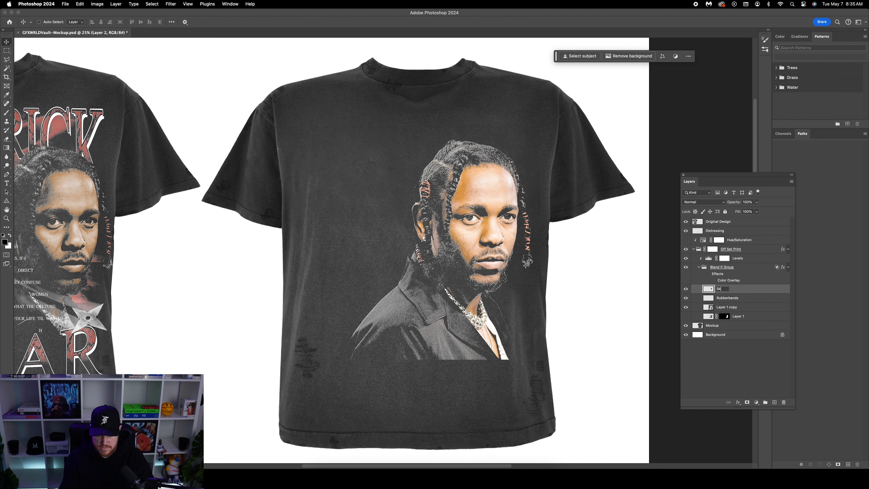
{"action": "type", "text": "intones"}
{"action": "key", "text": "Return"}
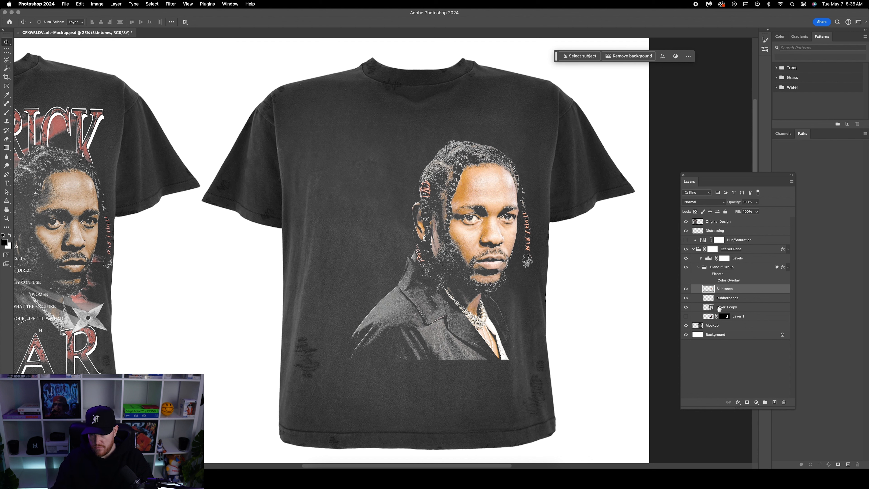
{"action": "double_click", "coordinate": [723, 307]}
{"action": "type", "text": "Original"}
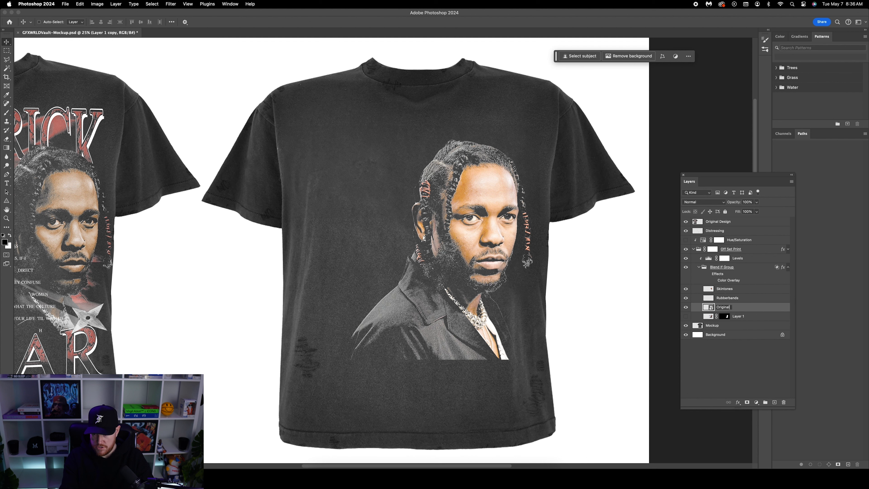
{"action": "type", "text": " Photo"}
{"action": "key", "text": "Return"}
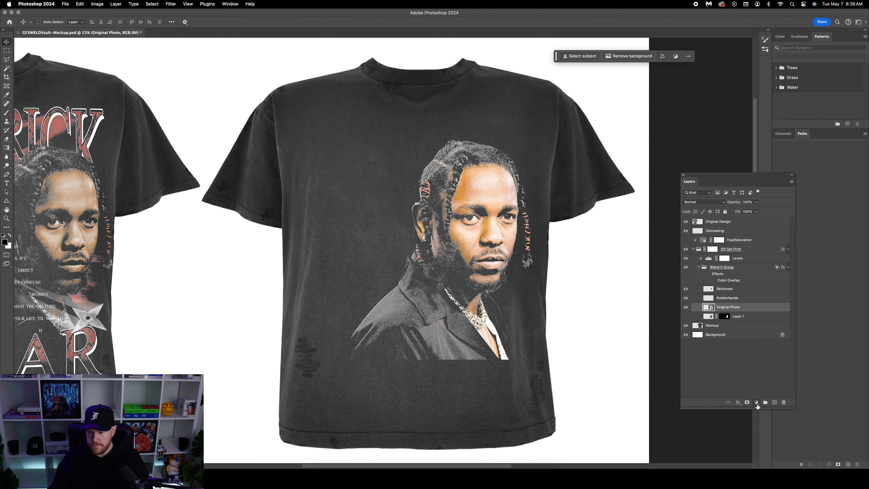
Step: Add a Gradient Map adjustment above the Original Photo layer and clip it to that layer
{"action": "left_click_drag", "start_coordinate": [706, 179], "coordinate": [668, 114]}
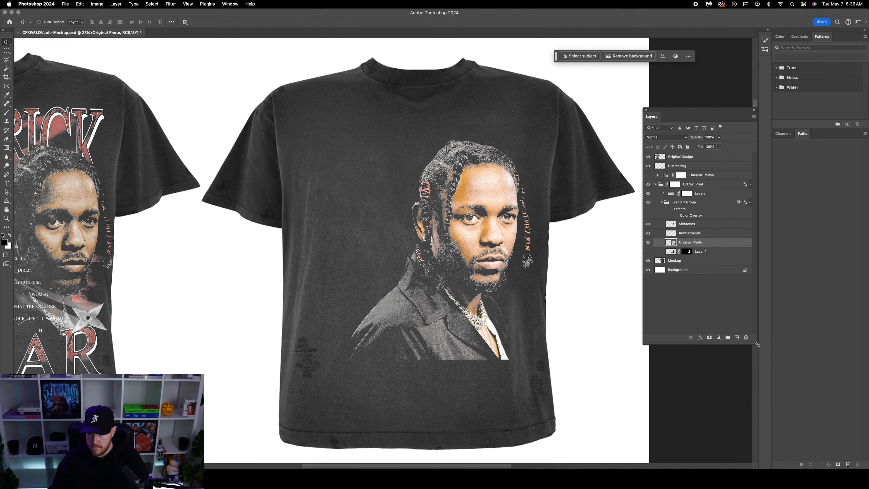
{"action": "left_click_drag", "start_coordinate": [757, 344], "coordinate": [777, 393]}
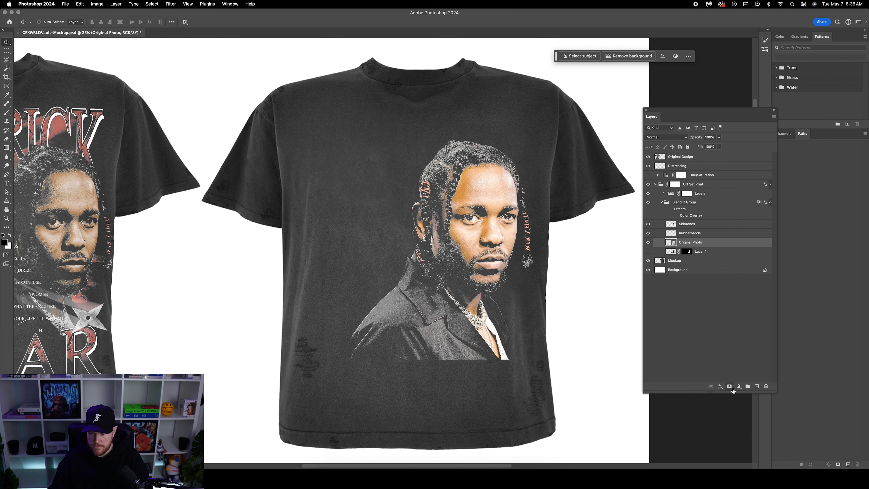
{"action": "left_click", "coordinate": [739, 386]}
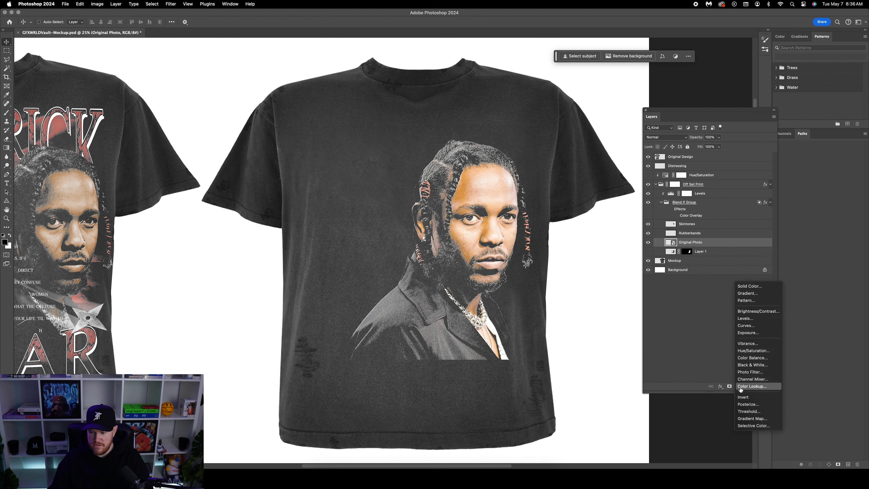
{"action": "left_click", "coordinate": [748, 419]}
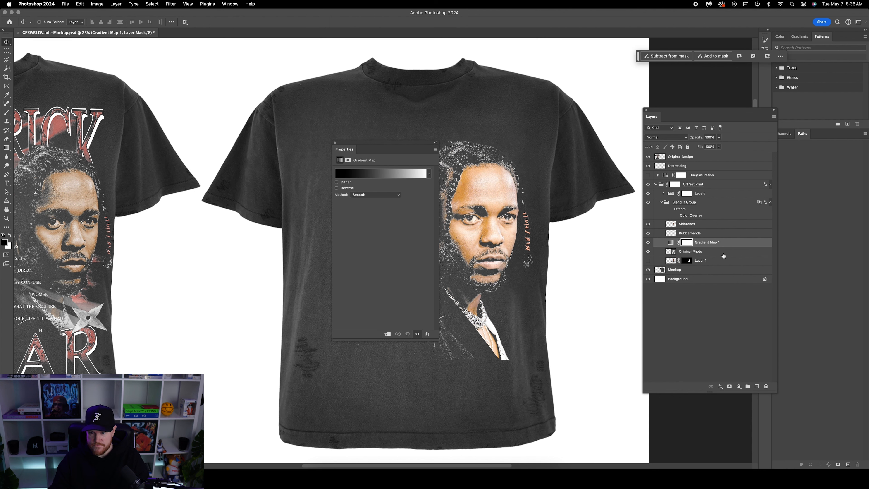
{"action": "right_click", "coordinate": [732, 244]}
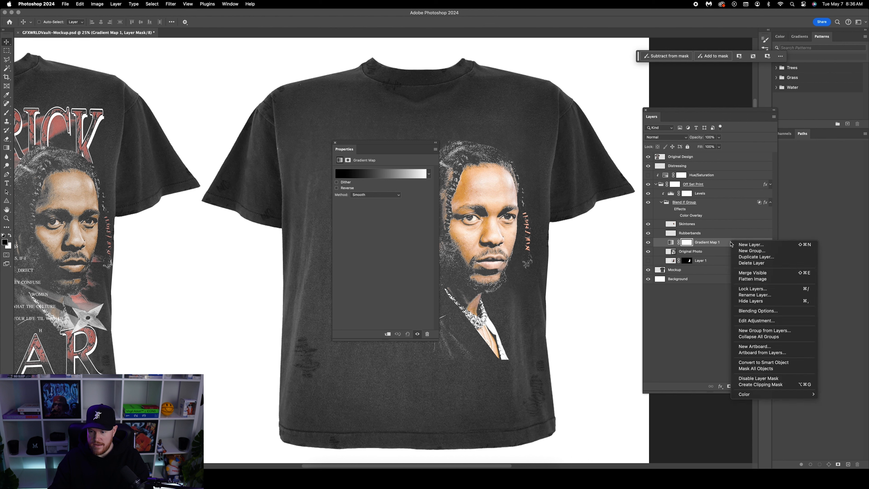
{"action": "left_click", "coordinate": [761, 385]}
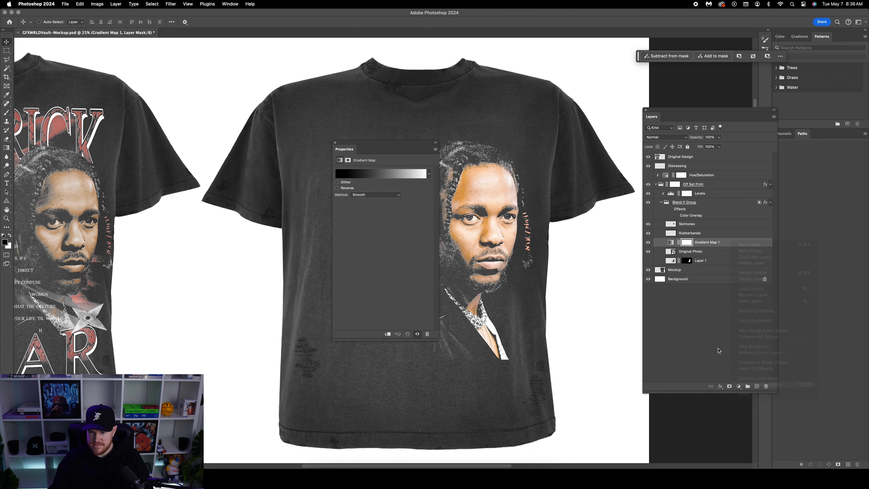
{"action": "left_click_drag", "start_coordinate": [386, 139], "coordinate": [294, 132]}
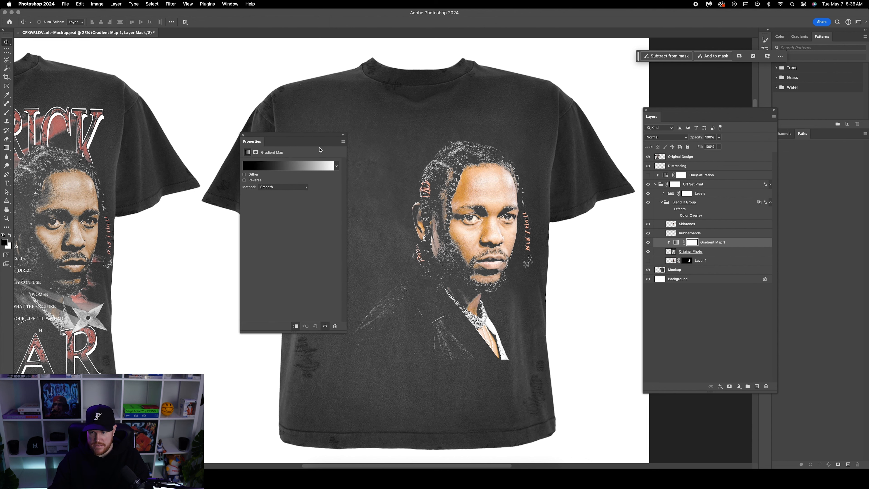
Step: Edit the Original Photo's gradient map so the white stop sits at location 75
{"action": "left_click", "coordinate": [713, 254]}
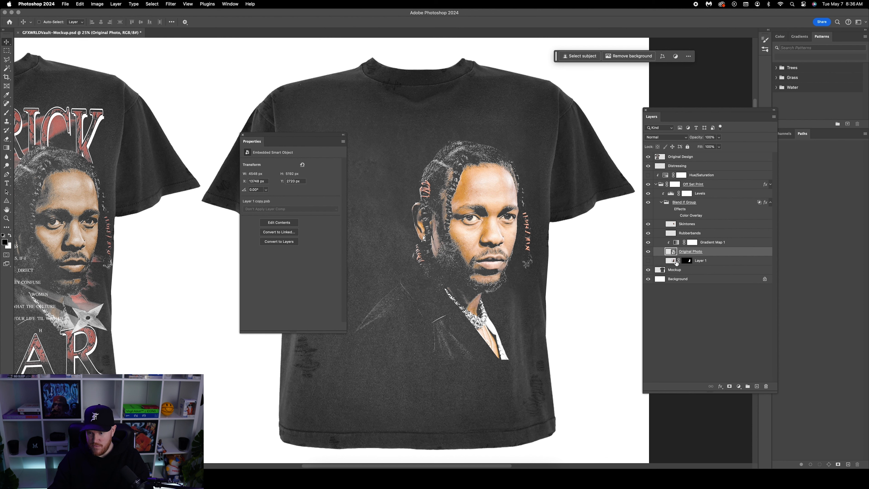
{"action": "left_click", "coordinate": [678, 243]}
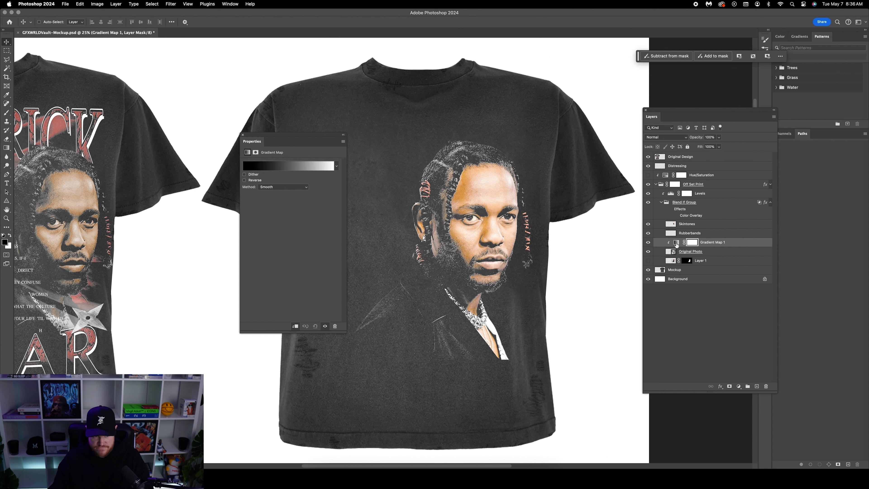
{"action": "left_click", "coordinate": [677, 242]}
{"action": "left_click", "coordinate": [327, 166]}
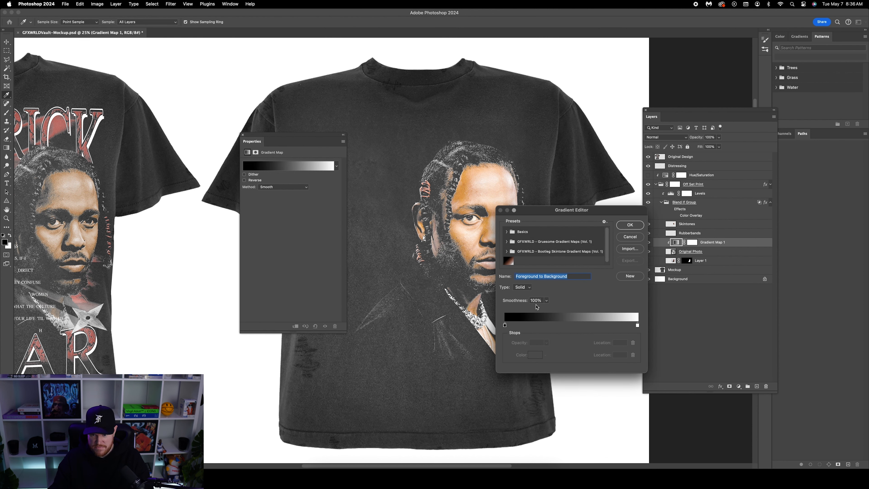
{"action": "left_click", "coordinate": [505, 325]}
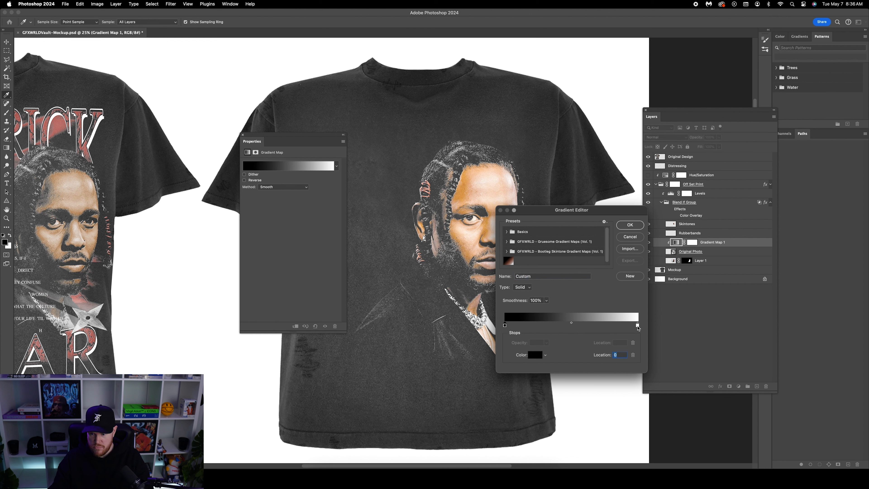
{"action": "left_click_drag", "start_coordinate": [638, 328], "coordinate": [603, 328]}
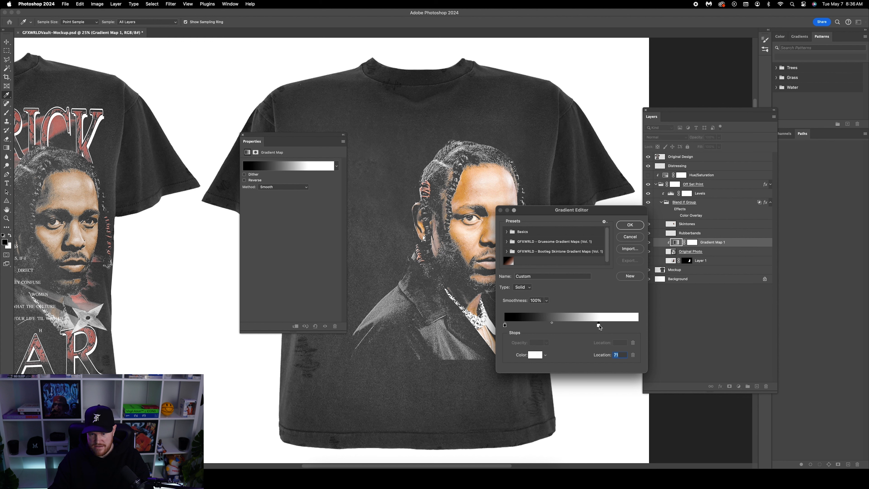
{"action": "left_click_drag", "start_coordinate": [601, 327], "coordinate": [599, 327]}
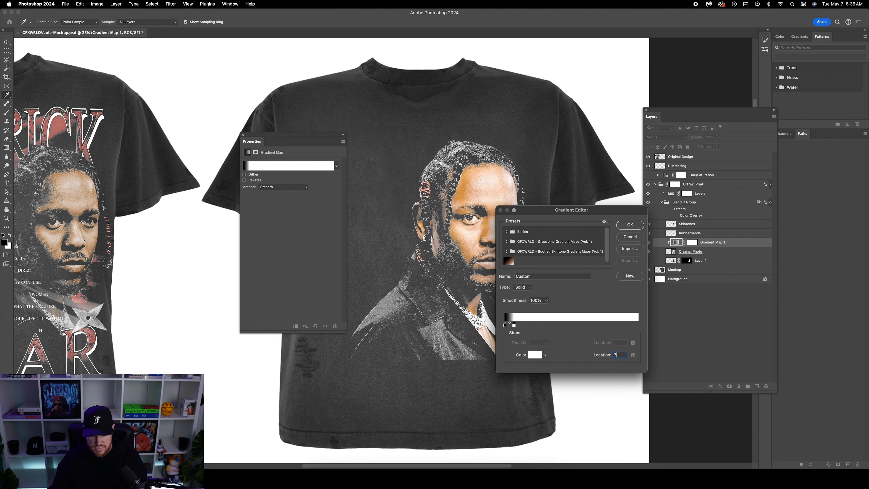
{"action": "left_click_drag", "start_coordinate": [598, 325], "coordinate": [602, 325]}
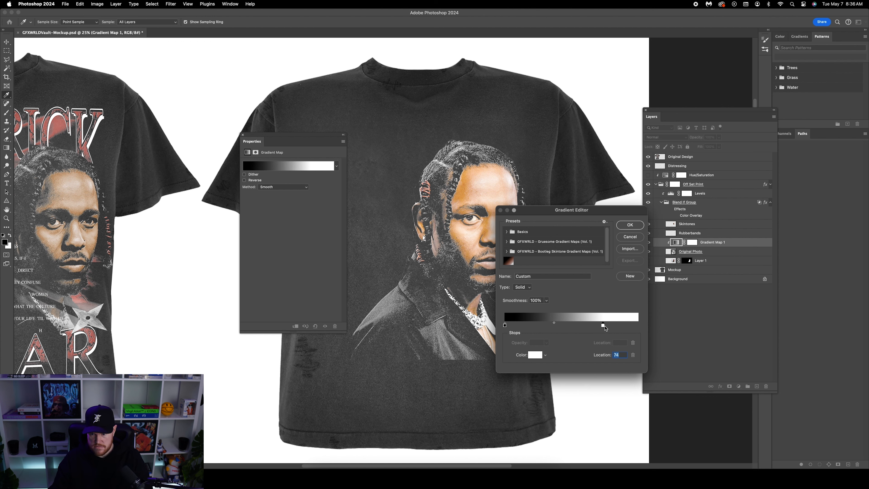
{"action": "left_click_drag", "start_coordinate": [606, 328], "coordinate": [607, 328]}
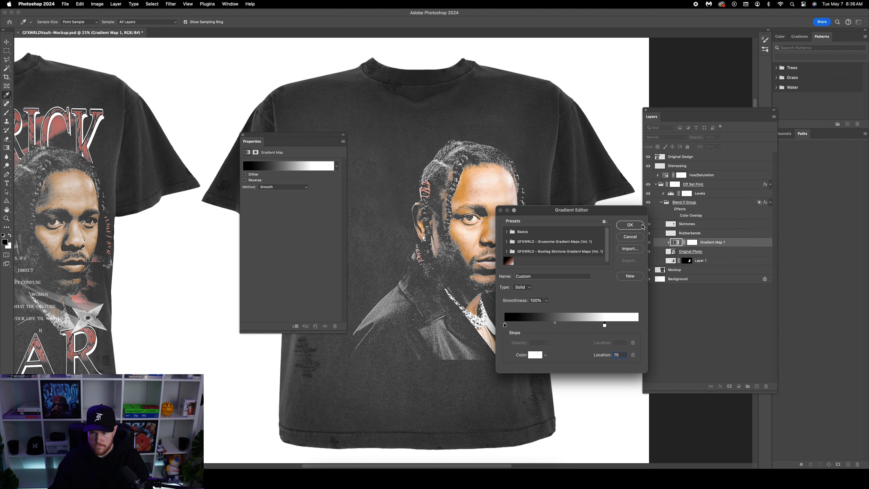
{"action": "left_click", "coordinate": [630, 225]}
{"action": "key", "text": "v"}
Step: Add a Gradient Map adjustment above the Rubberbands layer, clip it to that layer and select the adjustment
{"action": "left_click", "coordinate": [701, 233]}
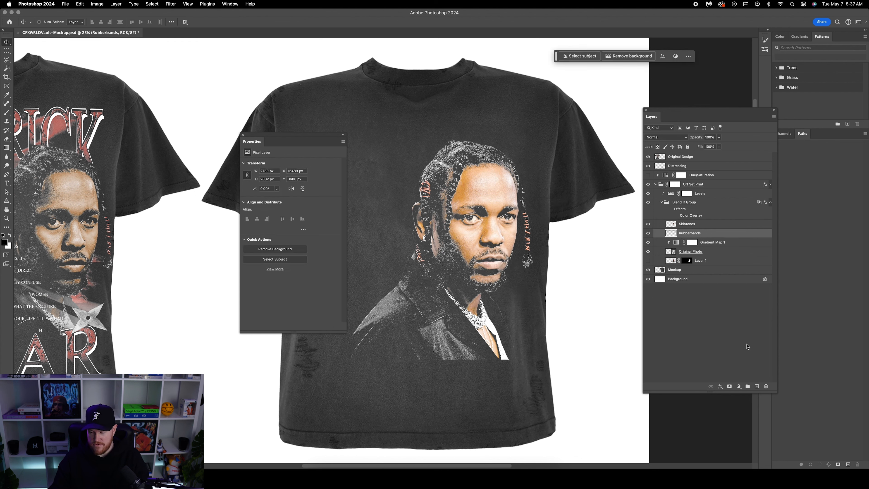
{"action": "left_click", "coordinate": [739, 386]}
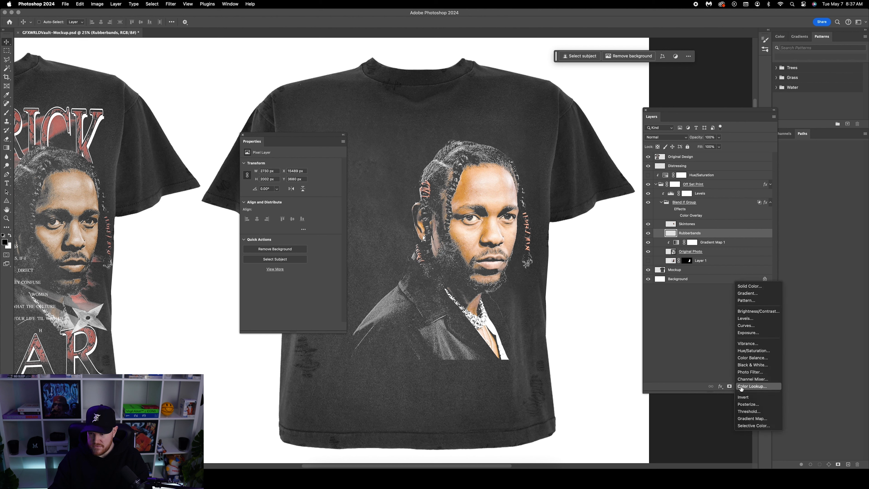
{"action": "left_click", "coordinate": [754, 418]}
{"action": "right_click", "coordinate": [727, 237]}
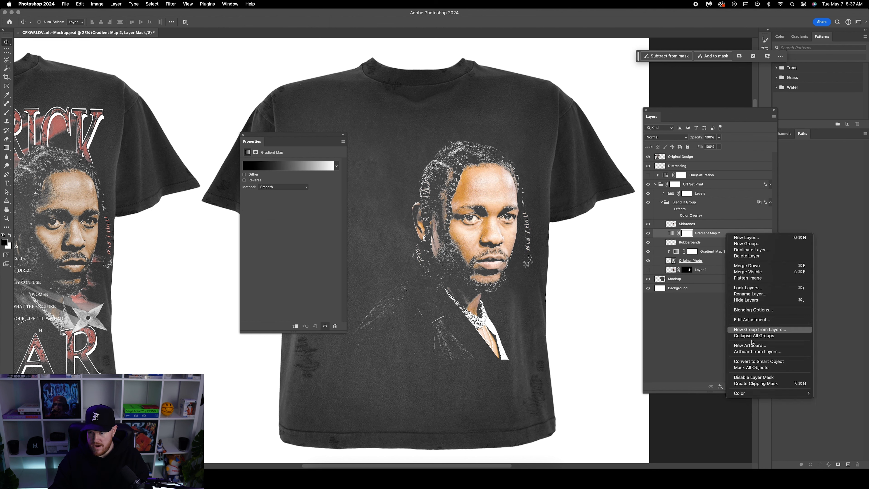
{"action": "left_click", "coordinate": [753, 384]}
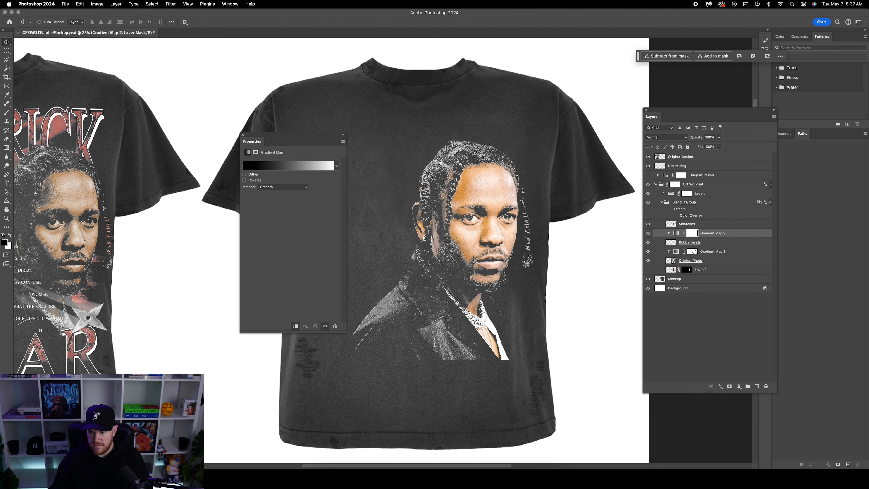
{"action": "left_click", "coordinate": [709, 246]}
{"action": "left_click", "coordinate": [729, 233]}
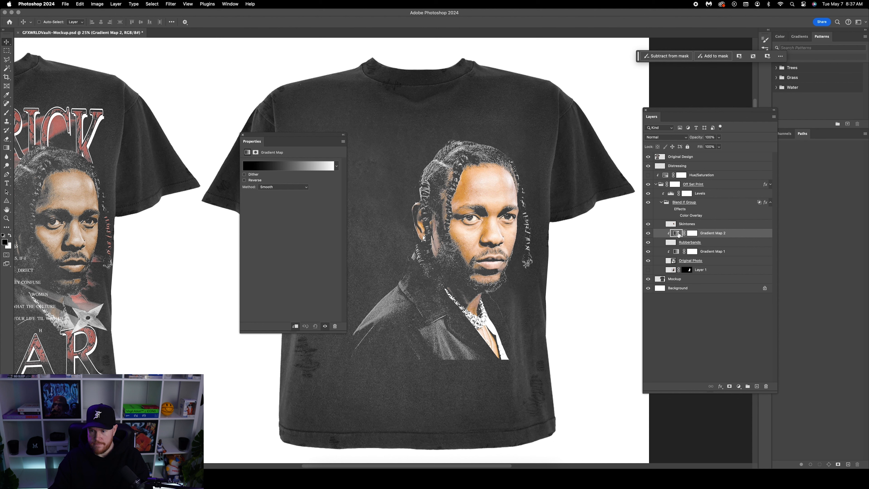
Step: Add a bright red middle stop at location 54 to the Rubberbands gradient map and save the gradient as a new preset
{"action": "left_click", "coordinate": [290, 165]}
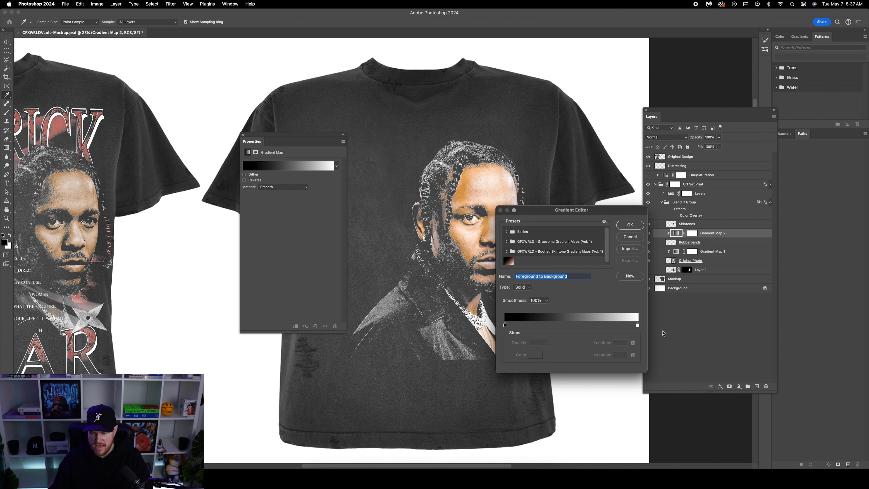
{"action": "left_click", "coordinate": [576, 327]}
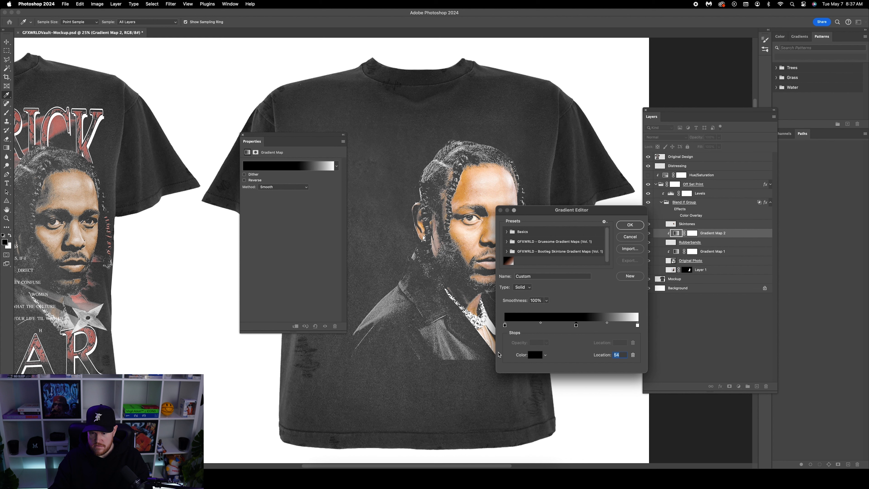
{"action": "left_click", "coordinate": [534, 355]}
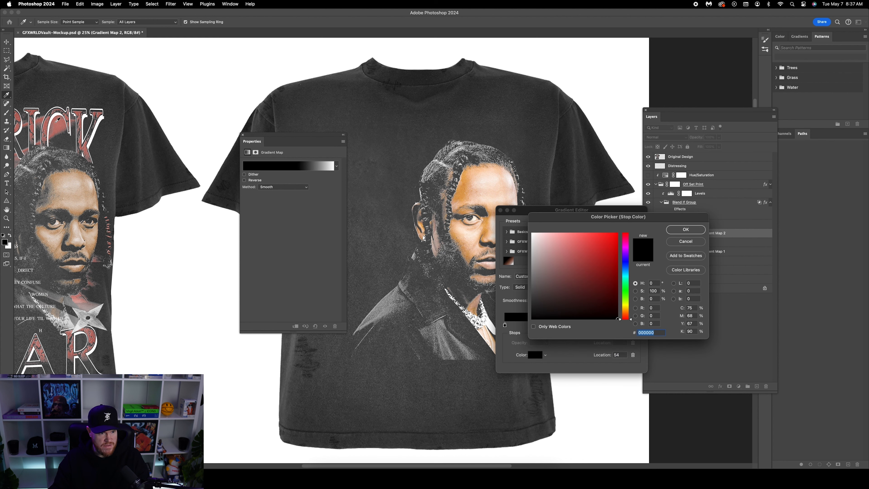
{"action": "left_click", "coordinate": [58, 121]}
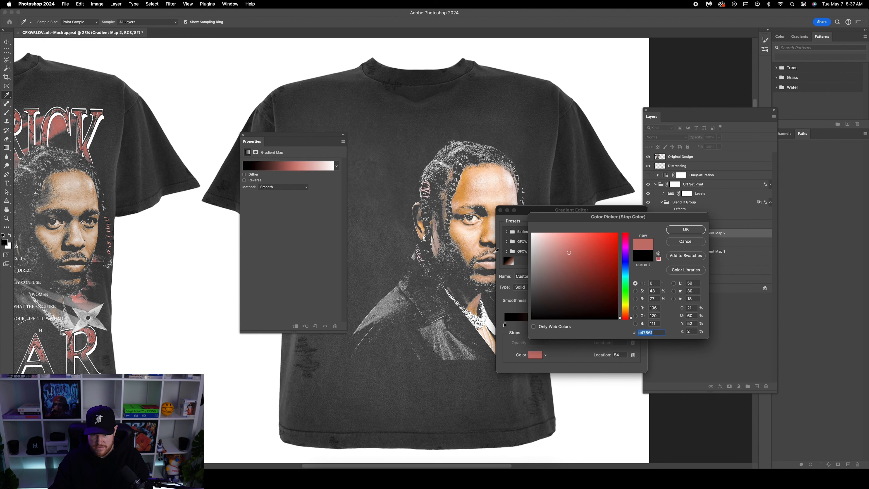
{"action": "left_click", "coordinate": [598, 240]}
{"action": "mouse_move", "coordinate": [599, 240]}
{"action": "left_mouse_down"}
{"action": "mouse_move", "coordinate": [606, 238]}
{"action": "mouse_move", "coordinate": [586, 237]}
{"action": "mouse_move", "coordinate": [592, 241]}
{"action": "left_mouse_up"}
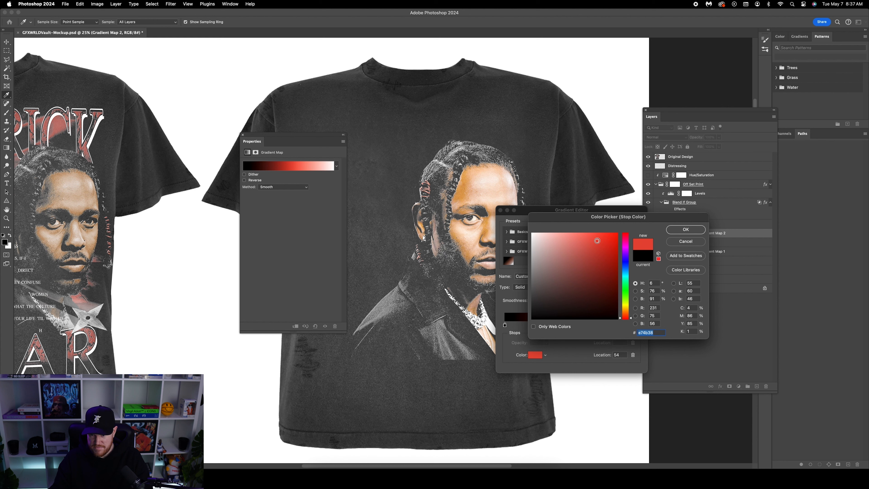
{"action": "left_click_drag", "start_coordinate": [597, 241], "coordinate": [596, 241]}
{"action": "left_click", "coordinate": [687, 229]}
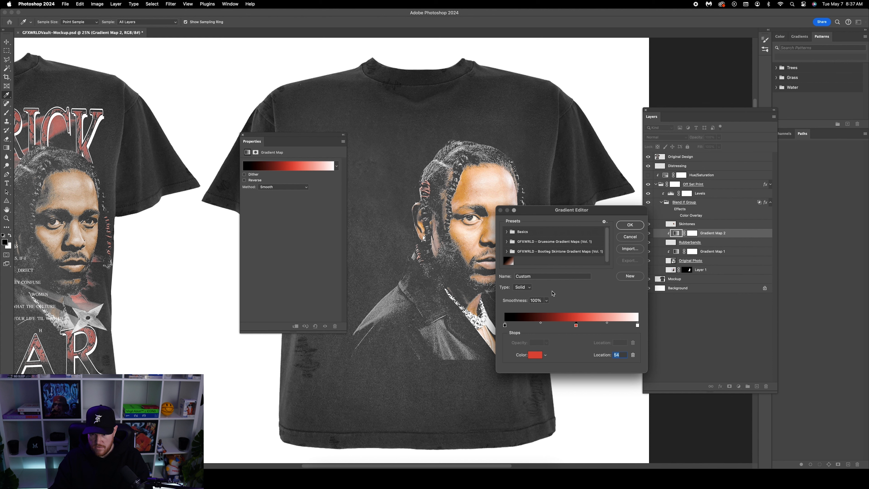
{"action": "left_click", "coordinate": [632, 280]}
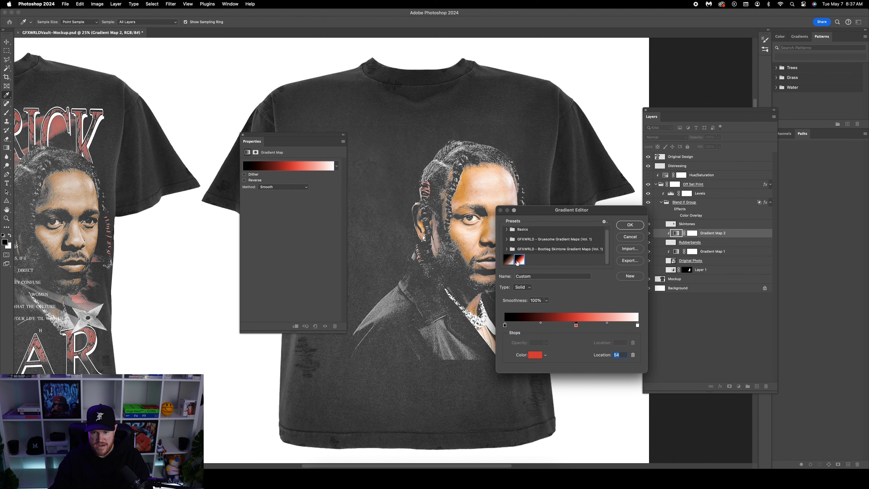
{"action": "left_click", "coordinate": [629, 226]}
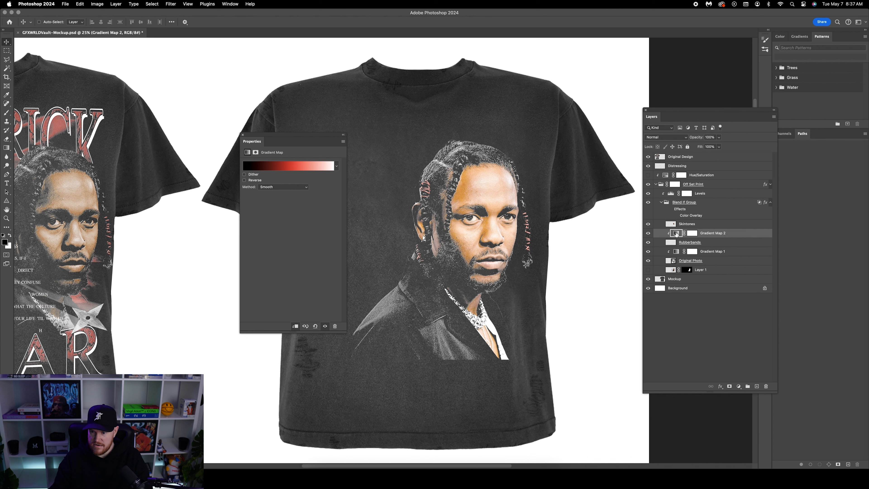
Step: Add a Gradient Map adjustment above the Skintones layer and clip it to that layer
{"action": "left_click", "coordinate": [699, 227]}
{"action": "left_click", "coordinate": [739, 386]}
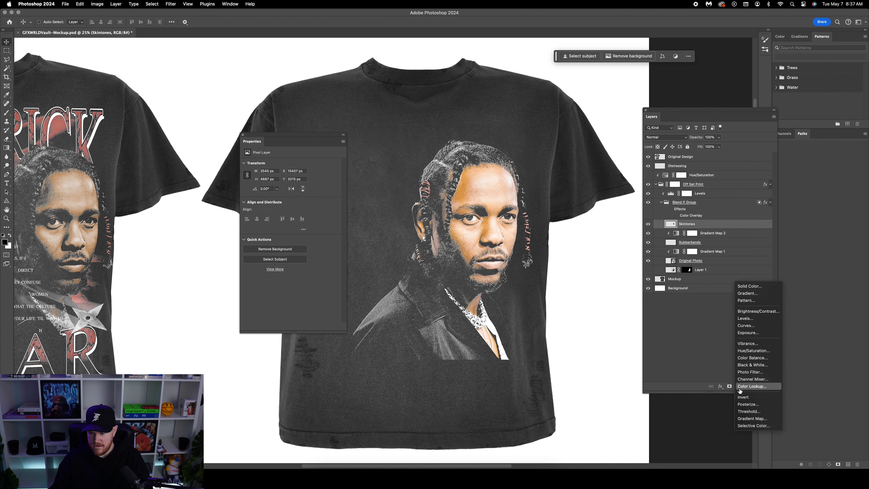
{"action": "left_click", "coordinate": [747, 418]}
{"action": "left_click", "coordinate": [700, 228], "text": "alt"}
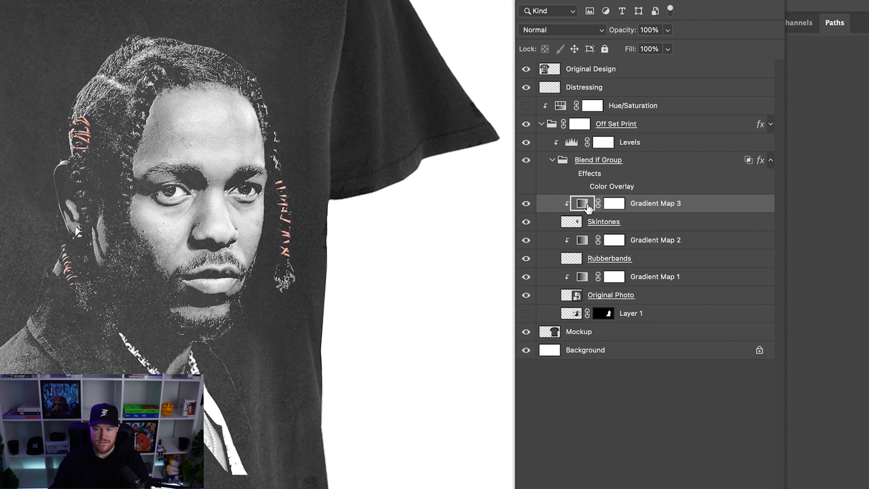
Step: Try the 90s Authentic Skintones V preset on the Skintones gradient map and settle on the saved custom brown skin-tone gradient
{"action": "left_click", "coordinate": [615, 203]}
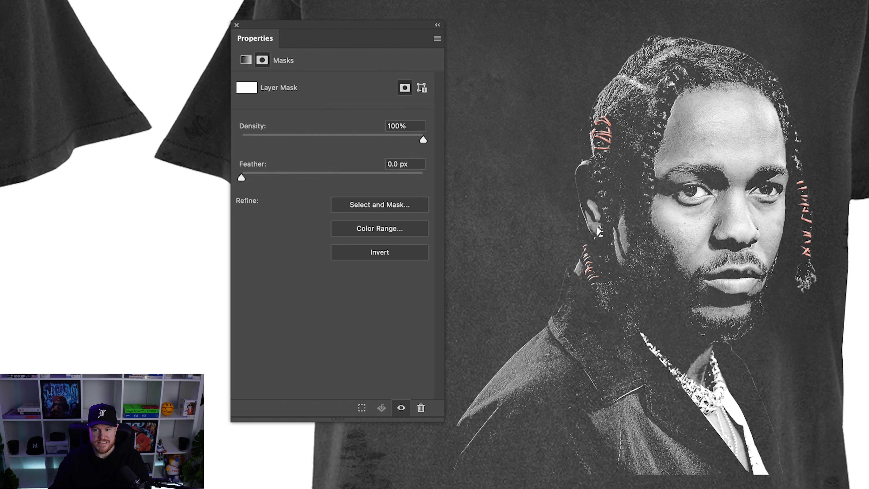
{"action": "left_click", "coordinate": [246, 61]}
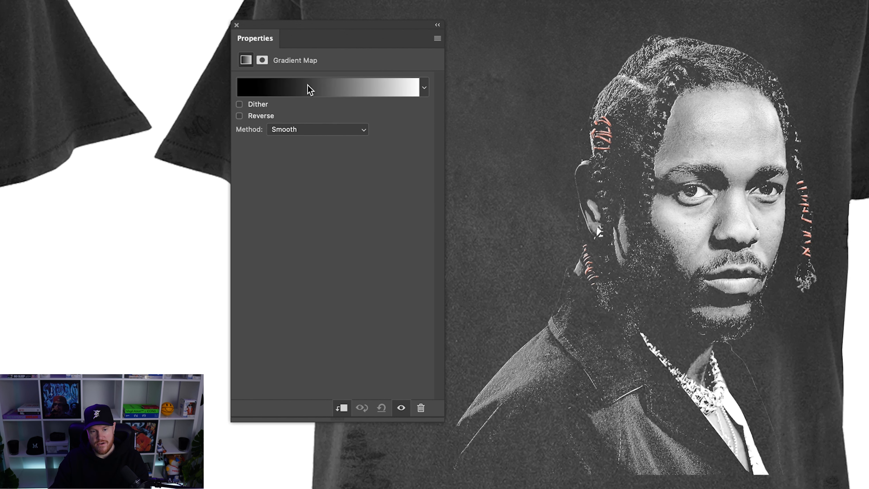
{"action": "left_click", "coordinate": [344, 90]}
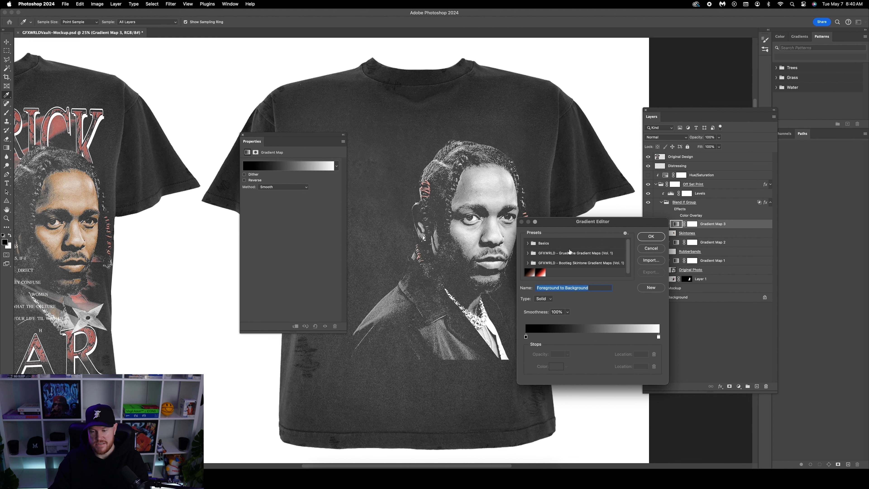
{"action": "left_click", "coordinate": [529, 263]}
{"action": "scroll", "coordinate": [558, 259], "scroll_direction": "down", "scroll_amount": 1}
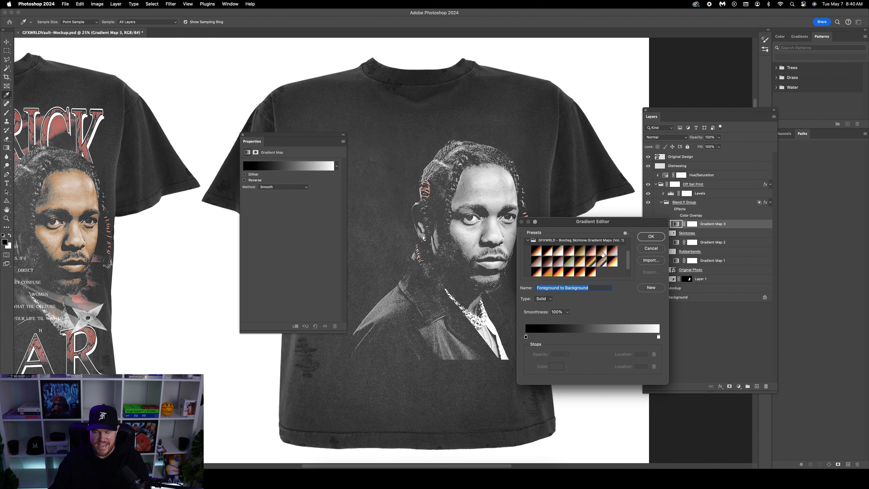
{"action": "left_click", "coordinate": [603, 252]}
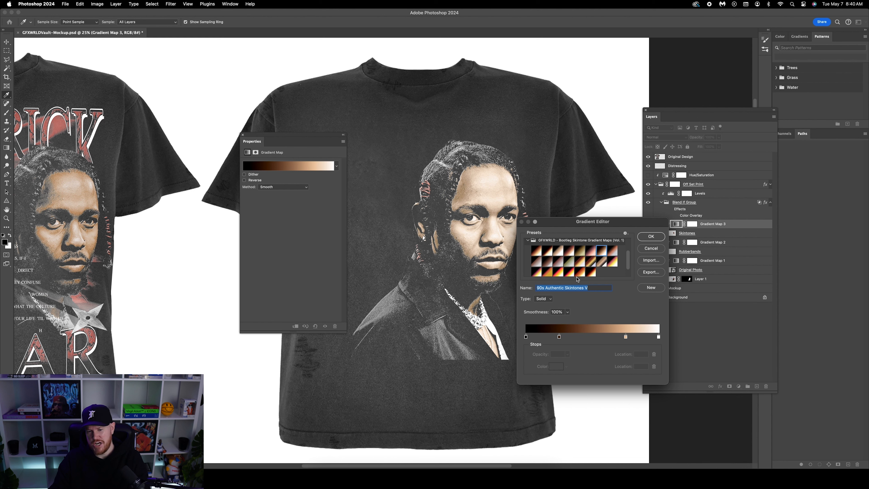
{"action": "scroll", "coordinate": [595, 261], "scroll_direction": "down", "scroll_amount": 1}
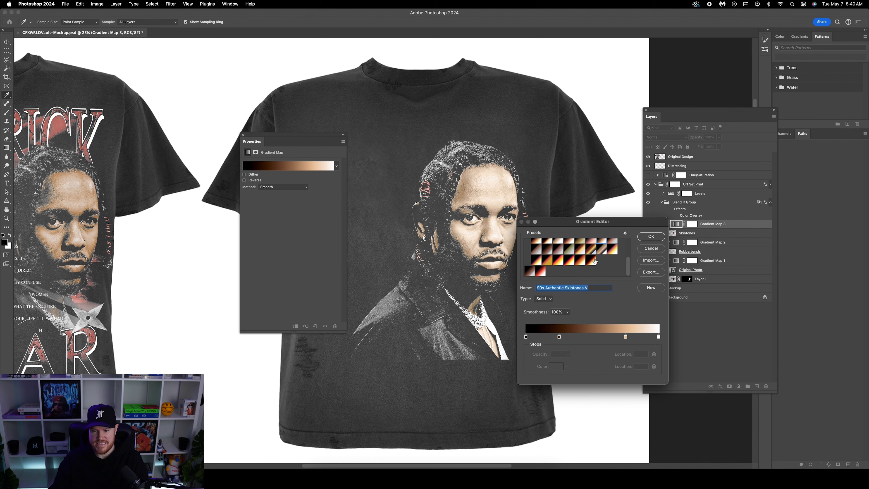
{"action": "left_click", "coordinate": [531, 272]}
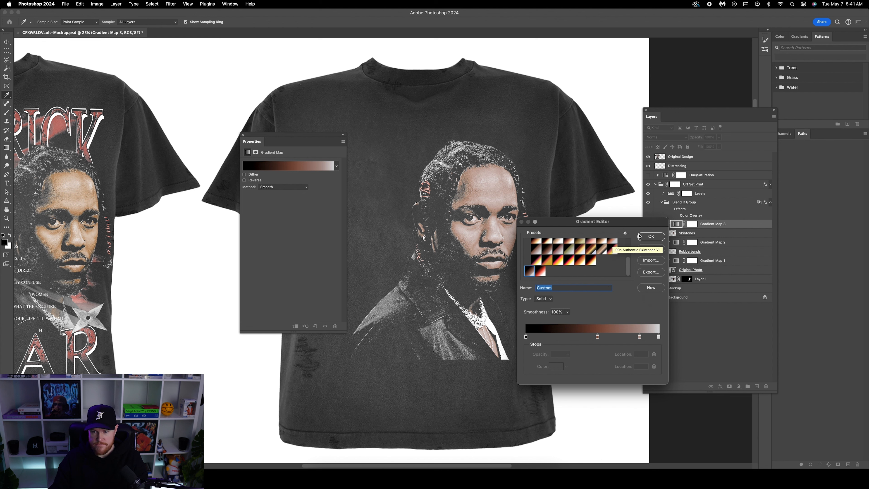
{"action": "left_click", "coordinate": [650, 237]}
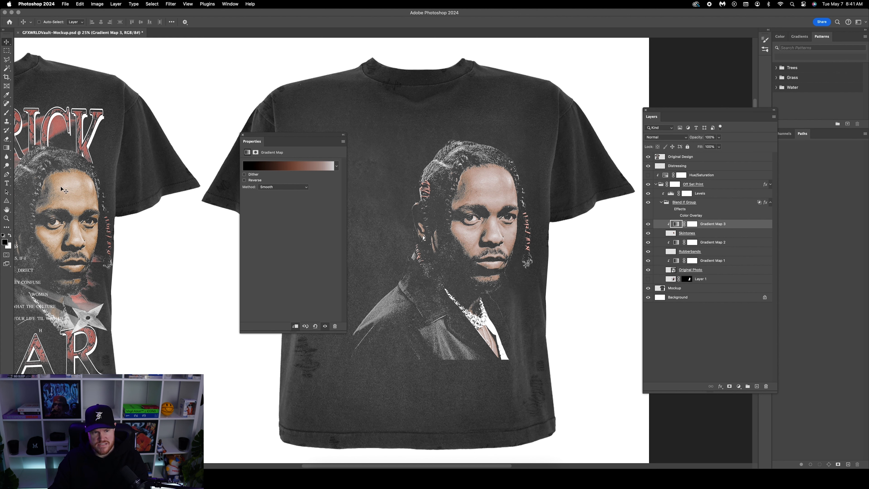
Step: Compare the portrait with the Hue/Saturation adjustment shown and hidden, leave it hidden and close its properties
{"action": "left_click", "coordinate": [717, 177]}
{"action": "left_click", "coordinate": [649, 176]}
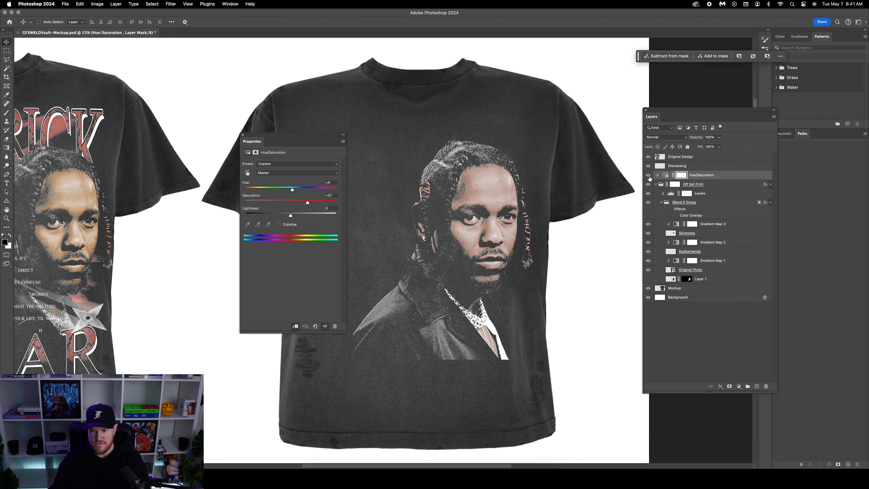
{"action": "left_click", "coordinate": [648, 175]}
{"action": "left_click", "coordinate": [648, 175]}
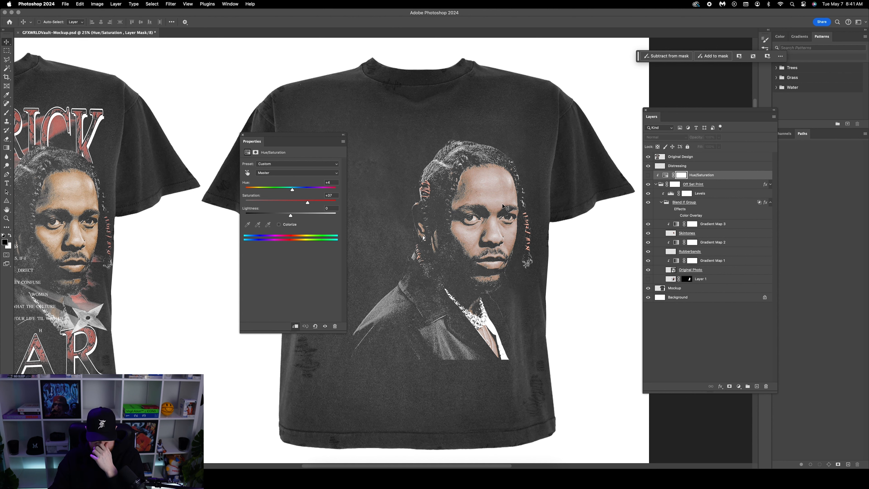
{"action": "scroll", "coordinate": [500, 211], "scroll_direction": "left", "scroll_amount": 5}
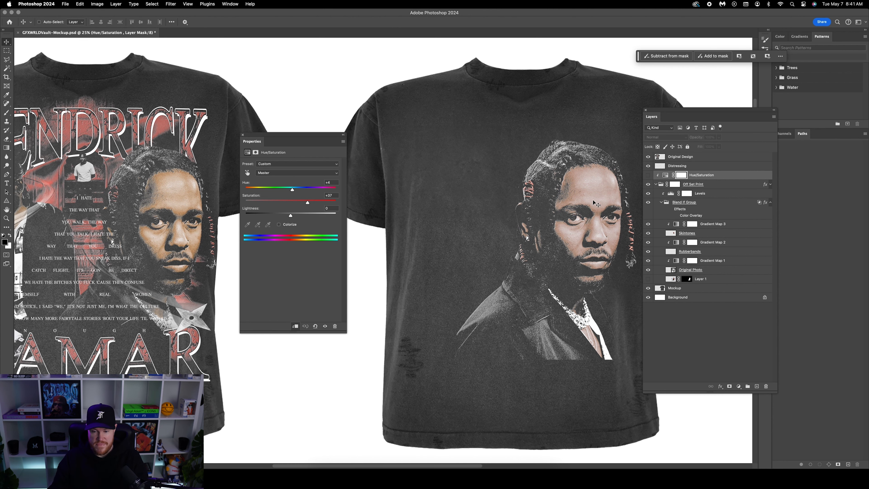
{"action": "scroll", "coordinate": [564, 306], "scroll_direction": "left", "scroll_amount": 5}
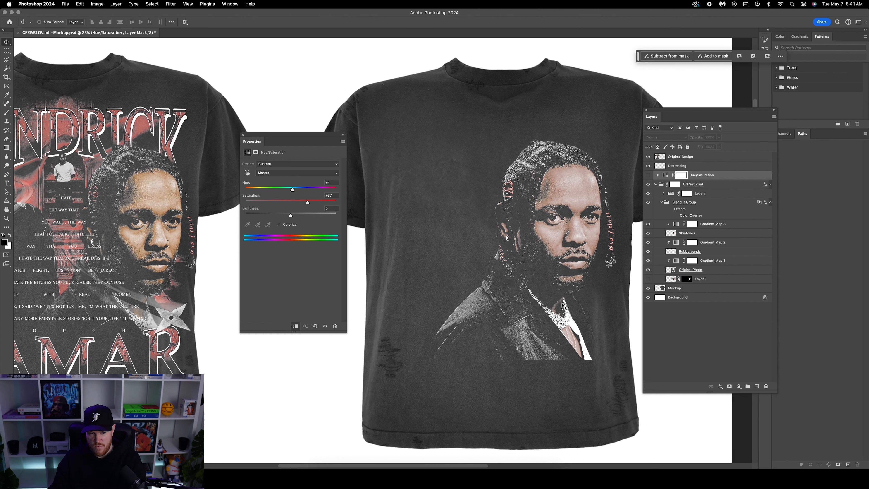
{"action": "left_click", "coordinate": [244, 136]}
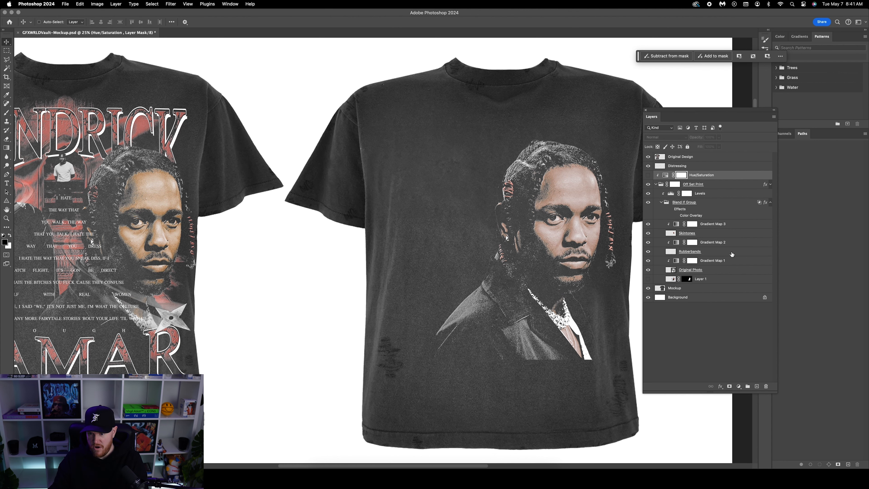
Step: Group all portrait layers from the Skintones gradient map down to Layer 1 and name the group Kendrick Main Photo
{"action": "left_click", "coordinate": [717, 227]}
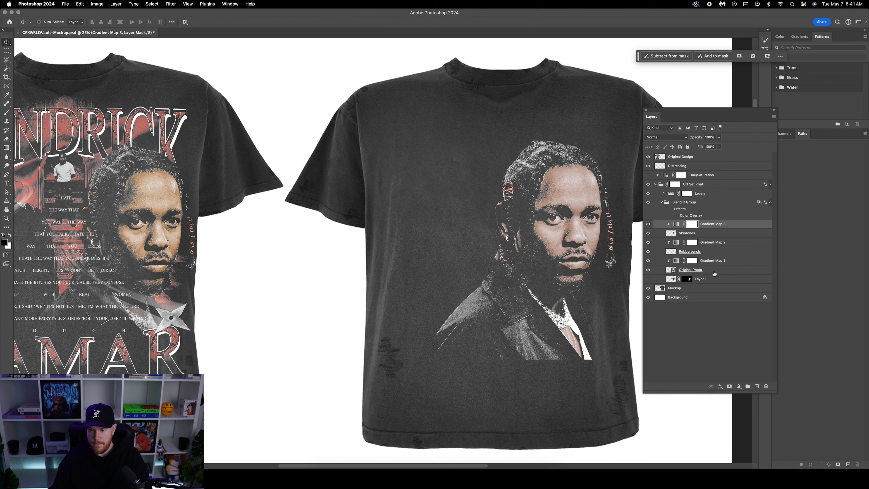
{"action": "left_click", "coordinate": [715, 280], "text": "shift"}
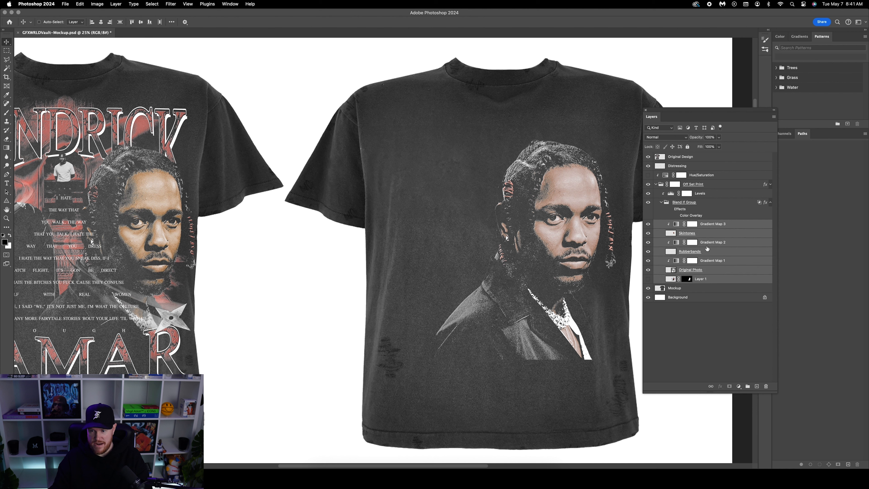
{"action": "key", "text": "super+g"}
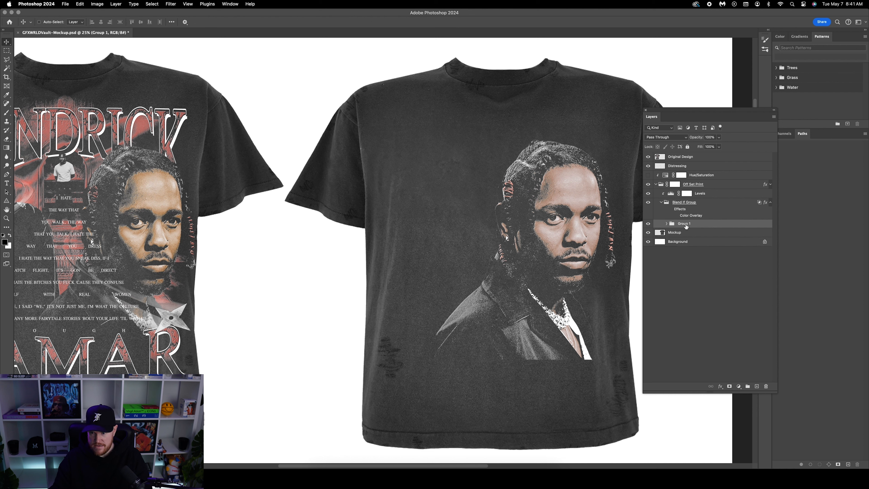
{"action": "type", "text": "Kendrick Main Photo"}
{"action": "key", "text": "Return"}
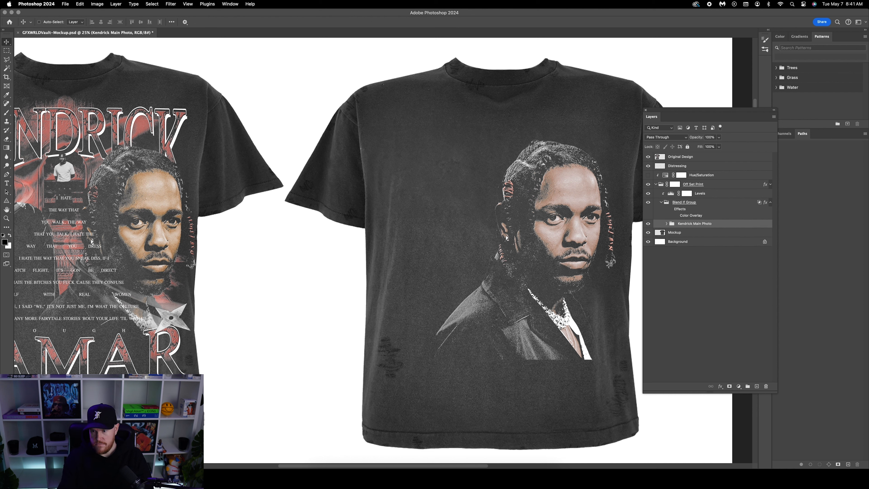
Step: Add a Gradient Overlay to the Kendrick Main Photo group using the black-to-transparent gradient from the Basics presets
{"action": "double_click", "coordinate": [723, 228]}
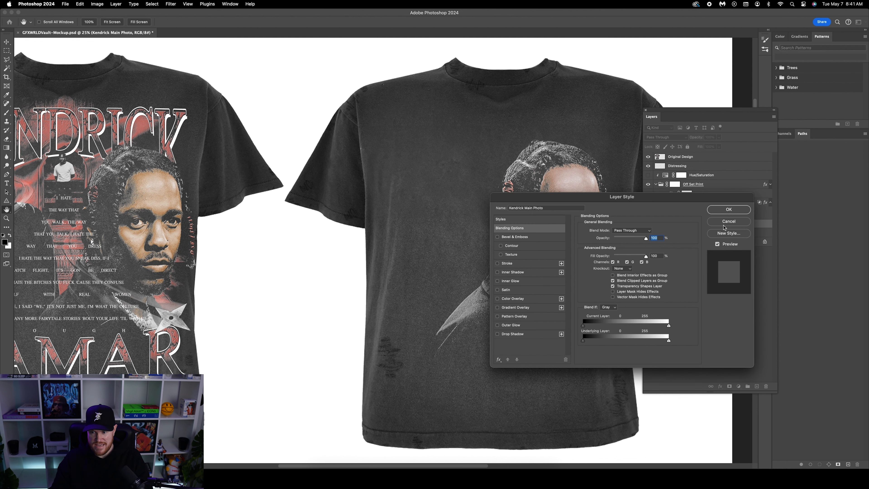
{"action": "left_click", "coordinate": [534, 308]}
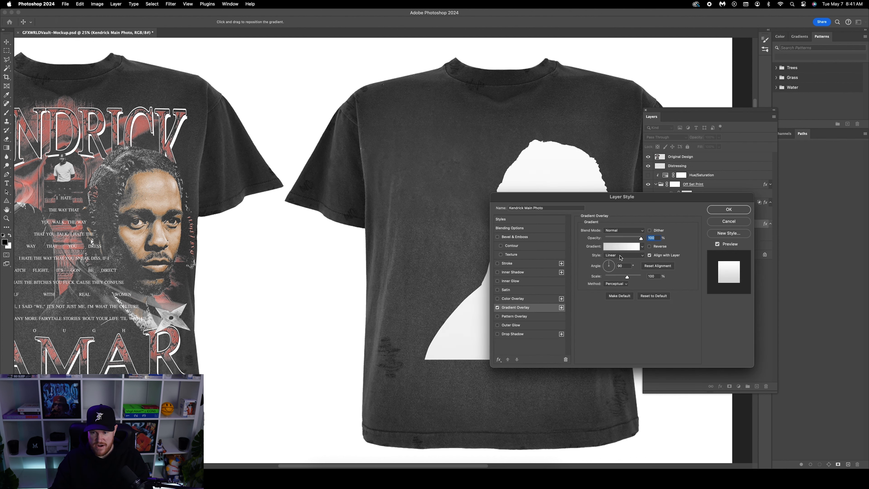
{"action": "left_click", "coordinate": [643, 247]}
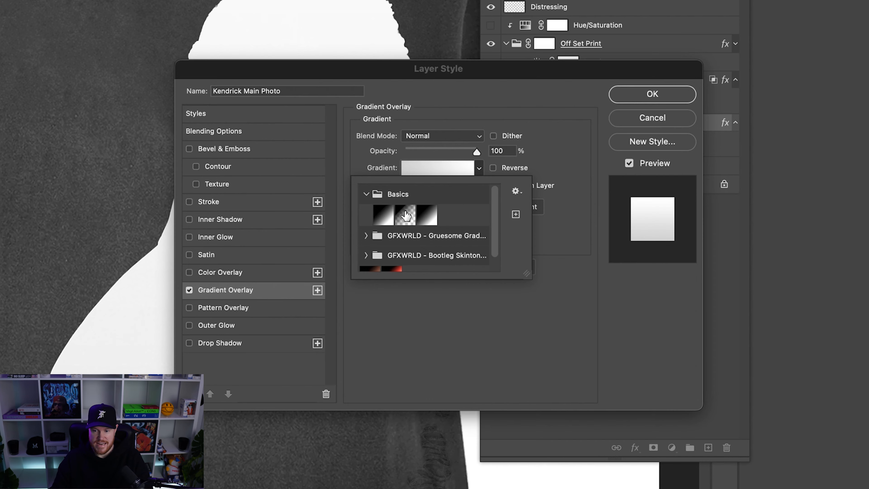
{"action": "left_click", "coordinate": [406, 215]}
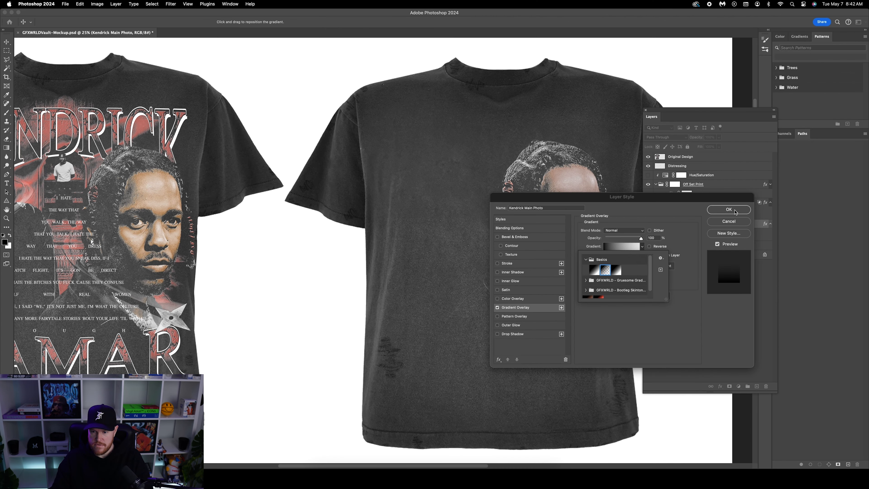
Step: Set the Gradient Overlay's scale to 10% and reposition the gradient so it fades only the portrait's lower edge
{"action": "left_click_drag", "start_coordinate": [592, 195], "coordinate": [701, 189]}
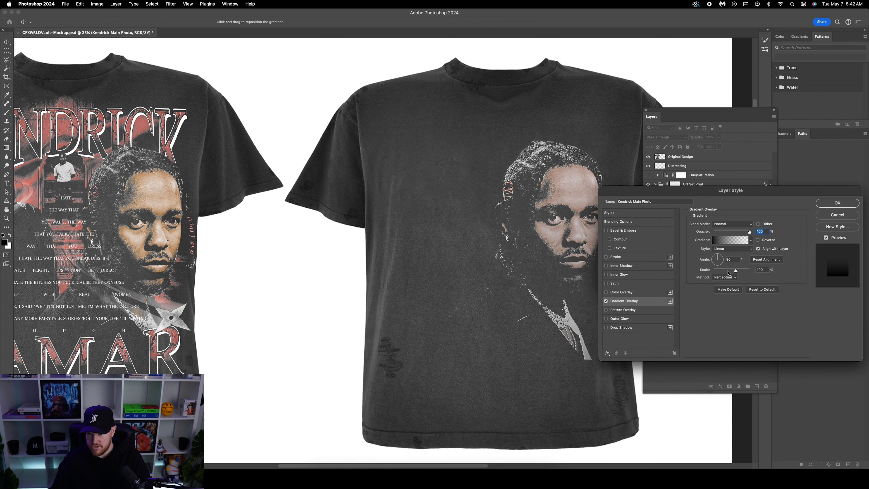
{"action": "left_click_drag", "start_coordinate": [735, 271], "coordinate": [715, 271]}
{"action": "left_click_drag", "start_coordinate": [750, 191], "coordinate": [769, 194]}
{"action": "left_click_drag", "start_coordinate": [603, 254], "coordinate": [543, 293]}
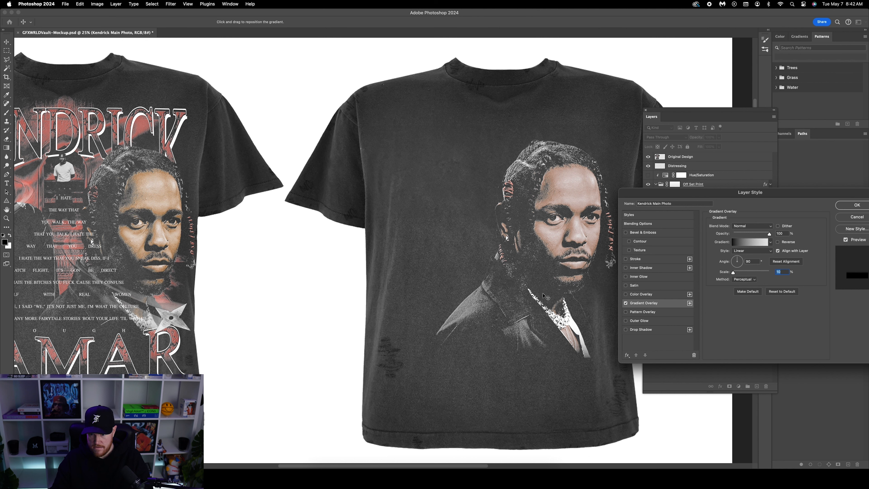
{"action": "key", "text": "Return"}
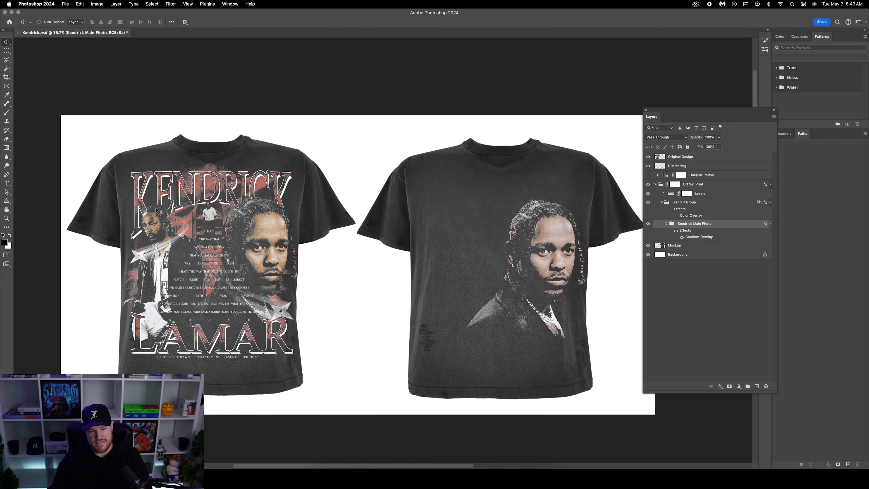
Step: Switch to Chrome and copy The US Sun's image of Kendrick Lamar standing on stage in an open black jacket and white shirt
{"action": "left_click", "coordinate": [400, 480]}
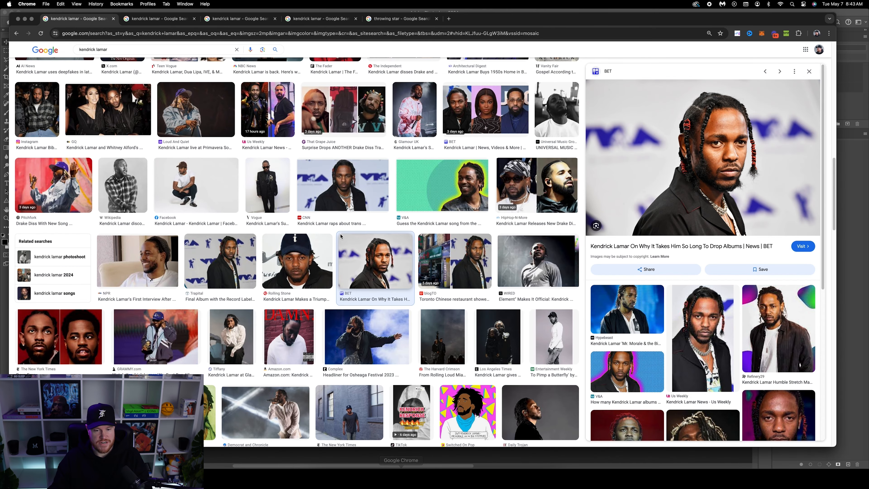
{"action": "left_click", "coordinate": [165, 20]}
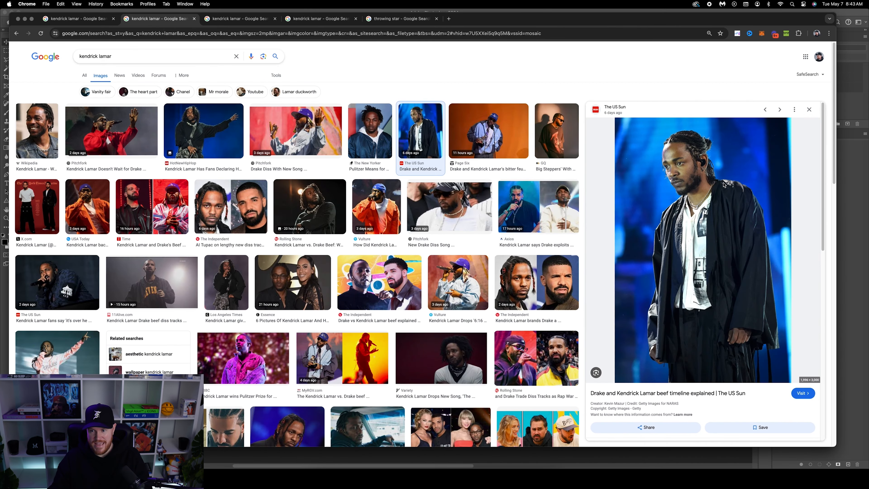
{"action": "left_click", "coordinate": [87, 19]}
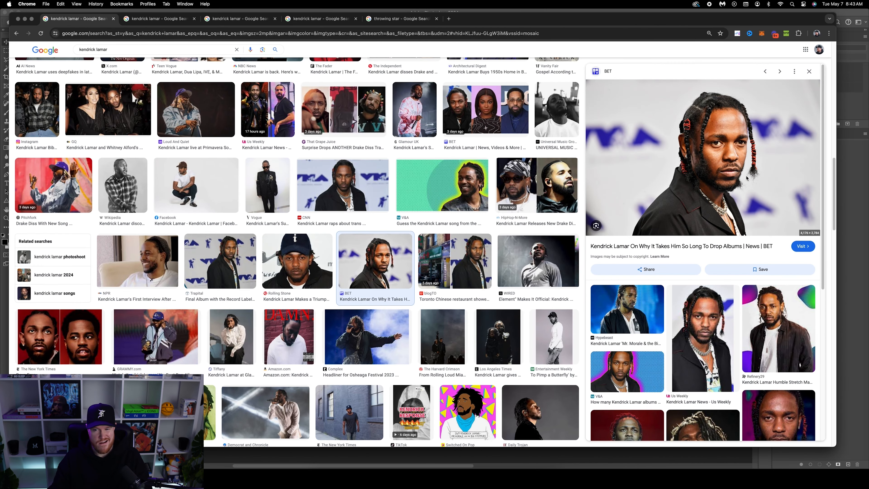
{"action": "key", "text": "ctrl+Tab"}
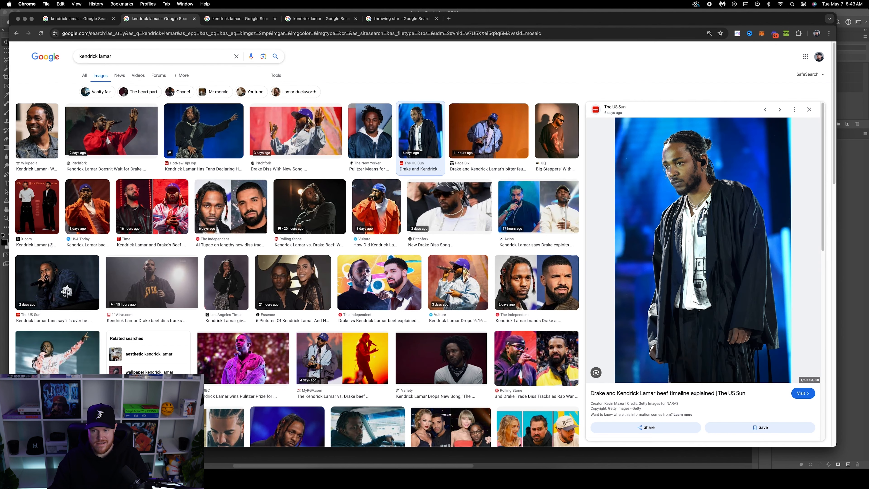
{"action": "right_click", "coordinate": [695, 180]}
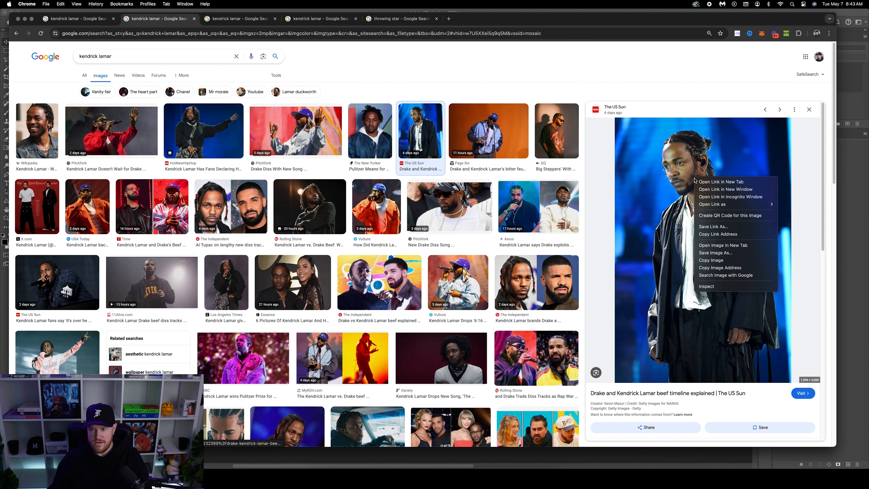
{"action": "left_click", "coordinate": [717, 263]}
Step: Return to Photoshop, paste the copied photo above the Kendrick Main Photo group and move it onto the blank shirt beside the portrait
{"action": "key", "text": "super+Tab"}
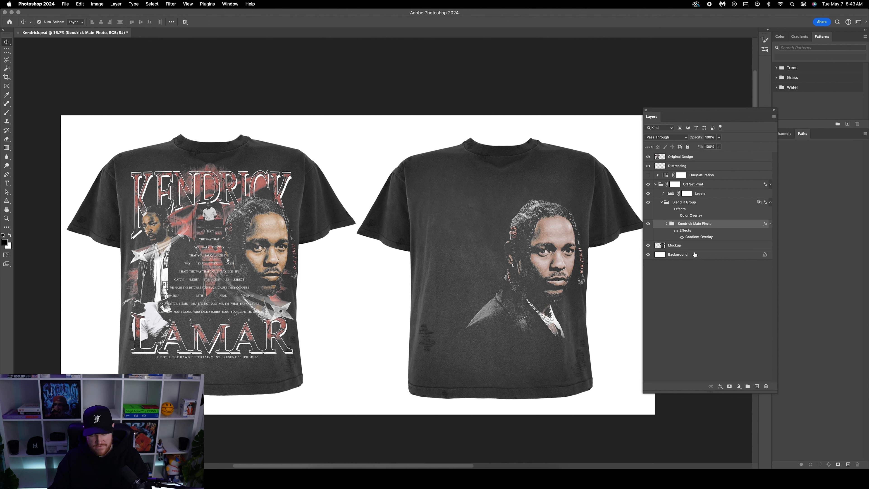
{"action": "key", "text": "super+v"}
{"action": "left_click_drag", "start_coordinate": [386, 232], "coordinate": [480, 230]}
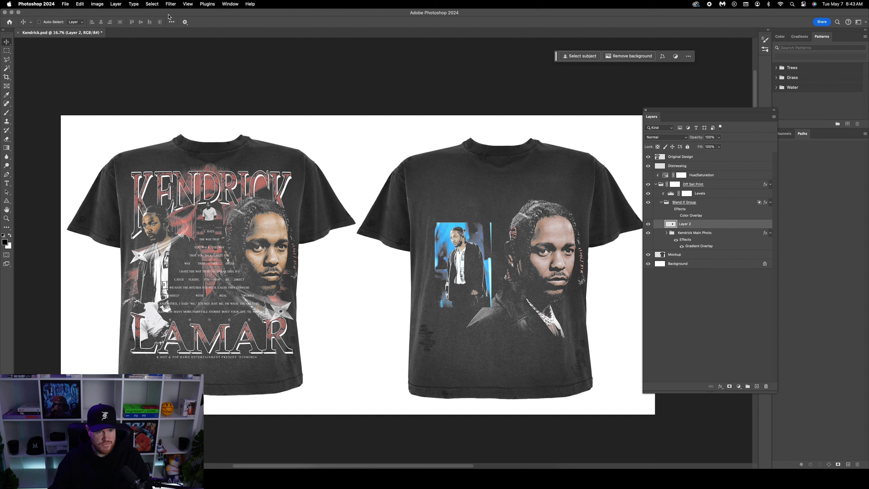
Step: Enlarge the pasted standing photo with Free Transform to nearly the design's full height and position it beside the main portrait
{"action": "left_click", "coordinate": [185, 22]}
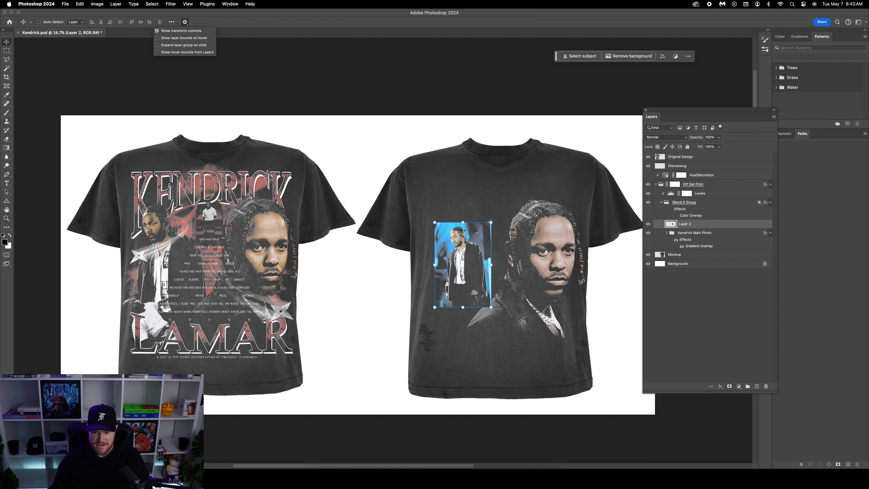
{"action": "key", "text": "super+t"}
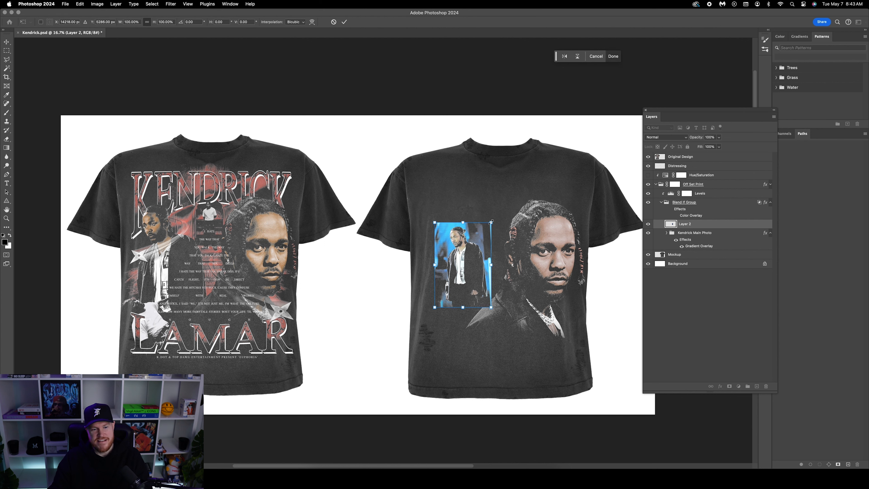
{"action": "left_click_drag", "start_coordinate": [492, 222], "coordinate": [507, 199]}
{"action": "left_click_drag", "start_coordinate": [435, 307], "coordinate": [423, 326]}
{"action": "left_click_drag", "start_coordinate": [508, 326], "coordinate": [516, 341]}
{"action": "left_click_drag", "start_coordinate": [516, 198], "coordinate": [522, 192]}
{"action": "left_click_drag", "start_coordinate": [489, 230], "coordinate": [480, 236]}
{"action": "left_click_drag", "start_coordinate": [512, 199], "coordinate": [520, 187]}
{"action": "left_click_drag", "start_coordinate": [490, 230], "coordinate": [482, 243]}
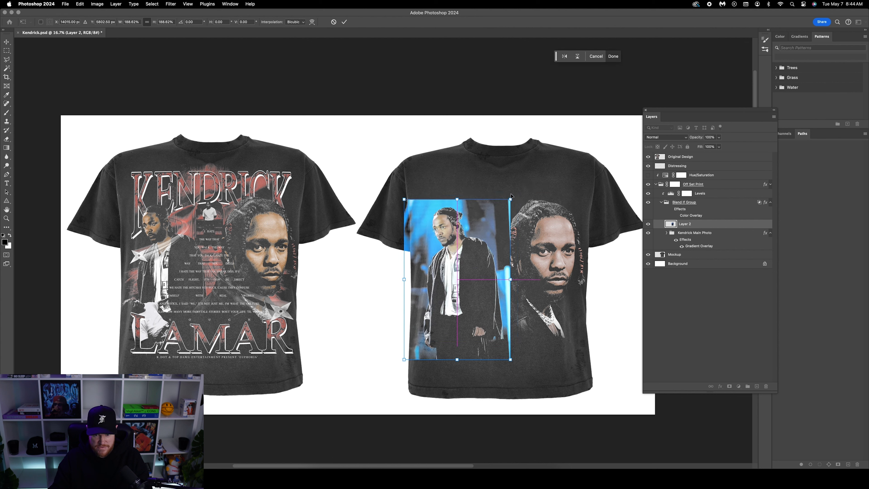
{"action": "left_click_drag", "start_coordinate": [511, 199], "coordinate": [521, 191]}
{"action": "left_click_drag", "start_coordinate": [487, 232], "coordinate": [480, 240]}
{"action": "left_click_drag", "start_coordinate": [510, 199], "coordinate": [506, 202]}
{"action": "left_click_drag", "start_coordinate": [484, 247], "coordinate": [483, 243]}
{"action": "key", "text": "Return"}
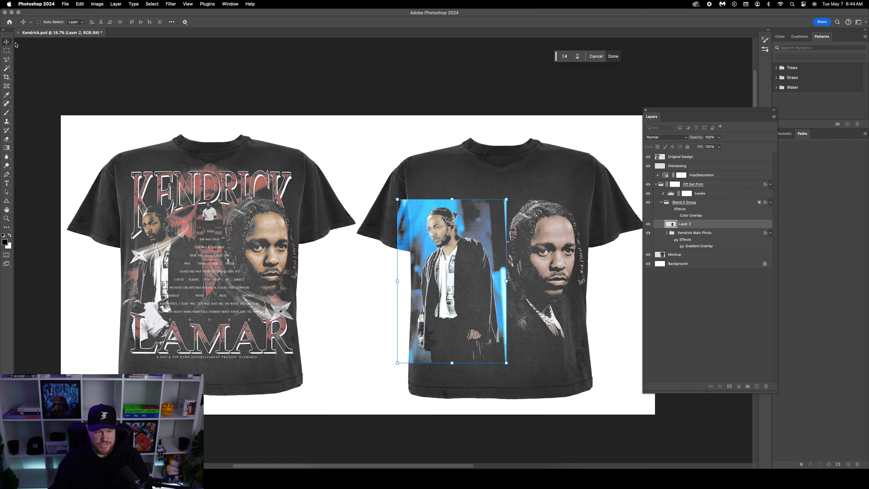
Step: Remove the blue stage background from the standing photo with the Remove Background quick action
{"action": "left_click", "coordinate": [230, 3]}
{"action": "left_click", "coordinate": [262, 216]}
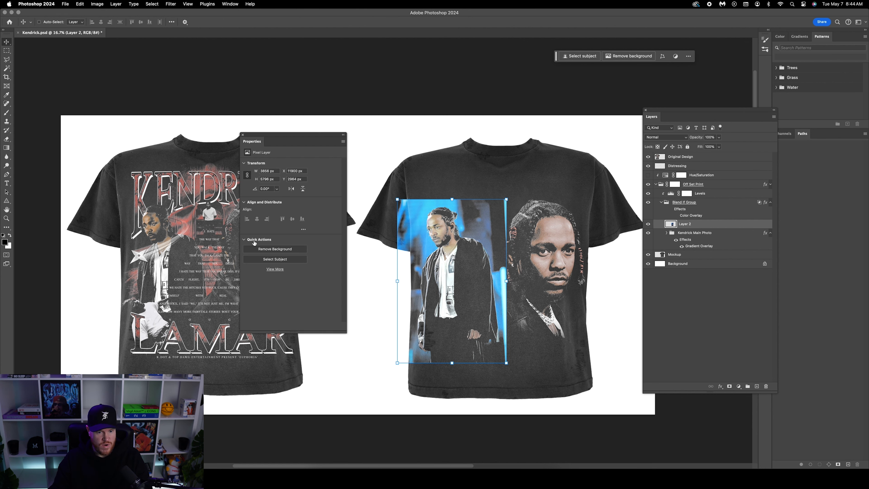
{"action": "left_click", "coordinate": [276, 250]}
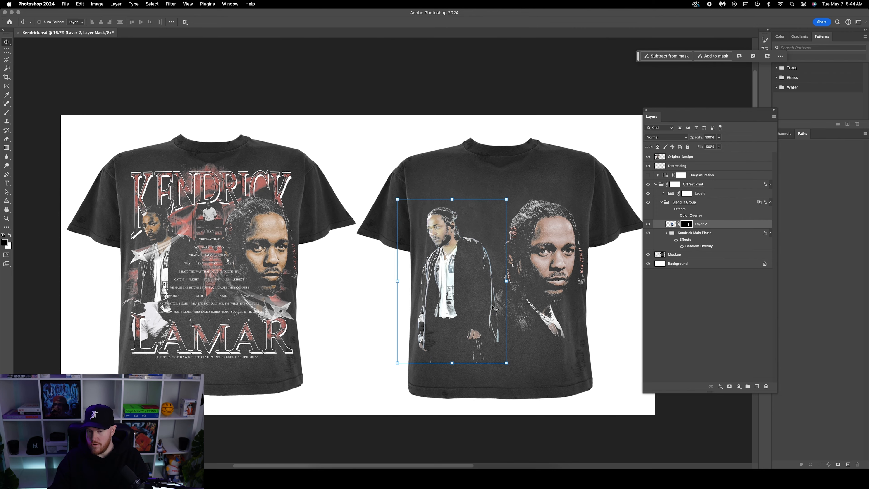
Step: Refine the standing photo's layer mask in Select and Mask with a 1.8 px feather and 54% contrast, output to the layer mask
{"action": "scroll", "coordinate": [493, 304], "scroll_direction": "up", "scroll_amount": 5}
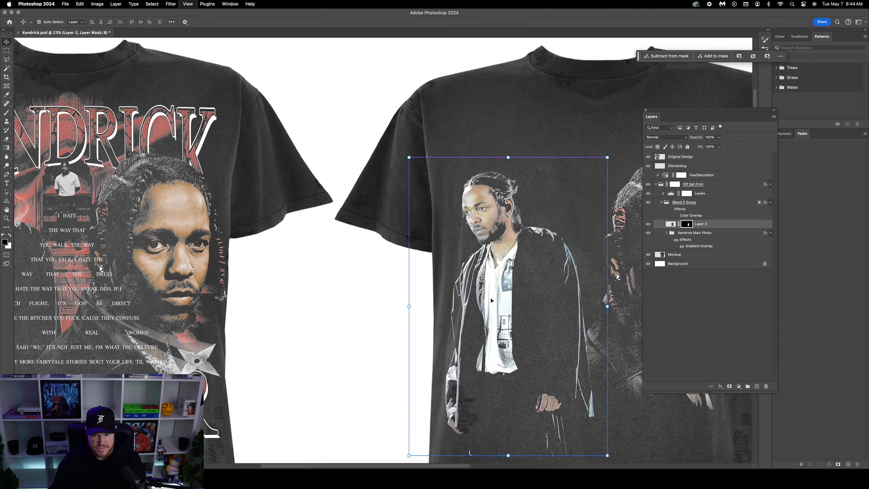
{"action": "scroll", "coordinate": [491, 299], "scroll_direction": "up", "scroll_amount": 6}
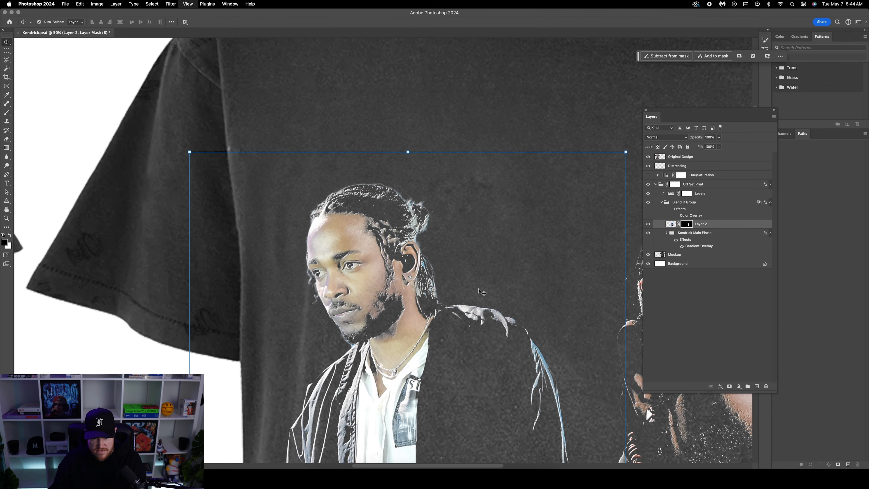
{"action": "scroll", "coordinate": [463, 209], "scroll_direction": "down", "scroll_amount": 2}
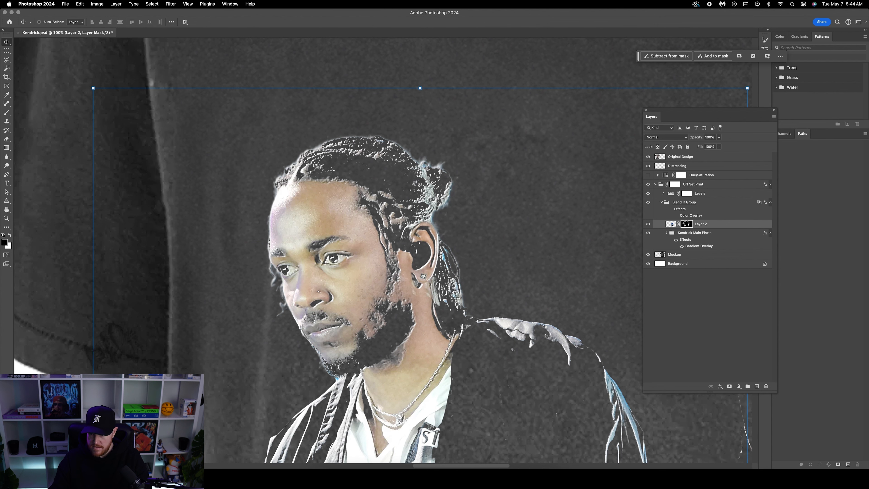
{"action": "key", "text": "super+z"}
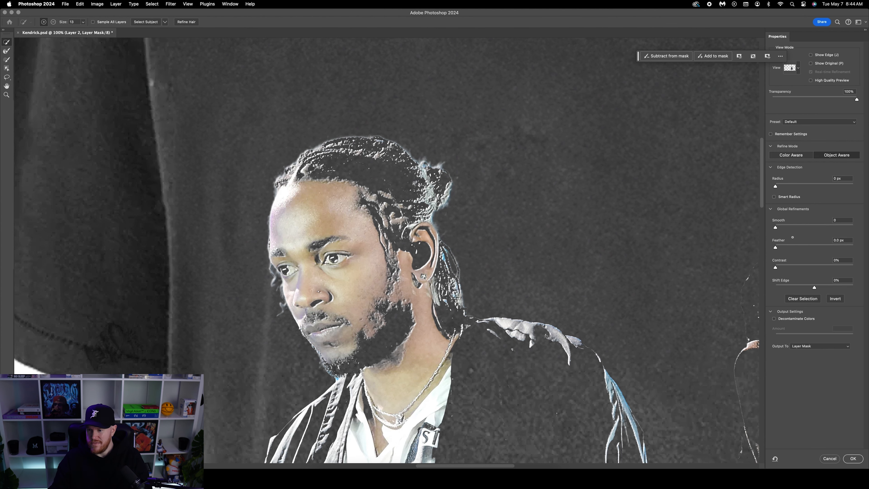
{"action": "left_click_drag", "start_coordinate": [776, 249], "coordinate": [793, 270]}
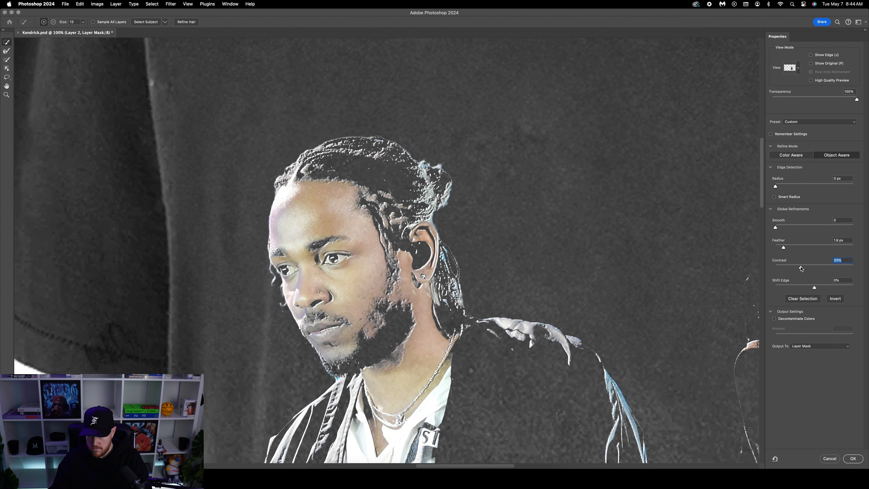
{"action": "left_click_drag", "start_coordinate": [801, 267], "coordinate": [817, 269]}
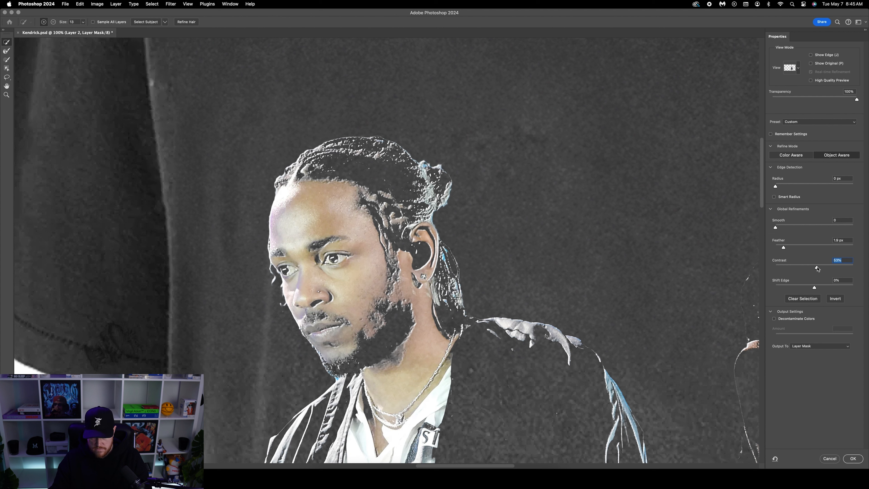
{"action": "left_click_drag", "start_coordinate": [817, 268], "coordinate": [819, 271]}
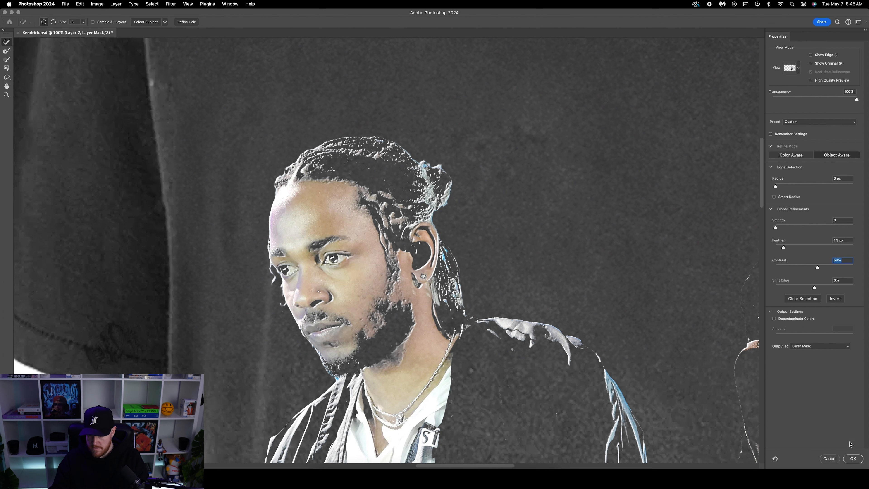
{"action": "left_click", "coordinate": [852, 459]}
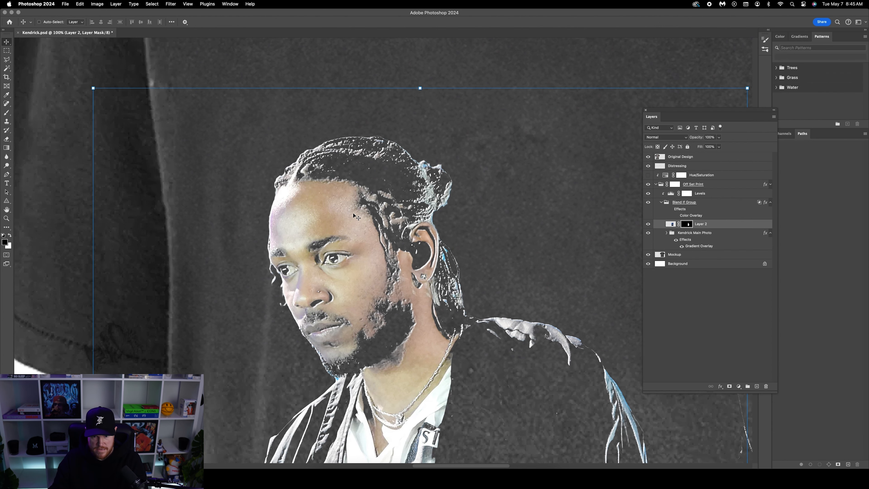
Step: Paint black on Layer 2's mask with a soft round brush to remove the blue fringe along the hair bun and ear
{"action": "left_click", "coordinate": [6, 113]}
{"action": "key", "text": "super+equal"}
{"action": "key", "text": "super+equal"}
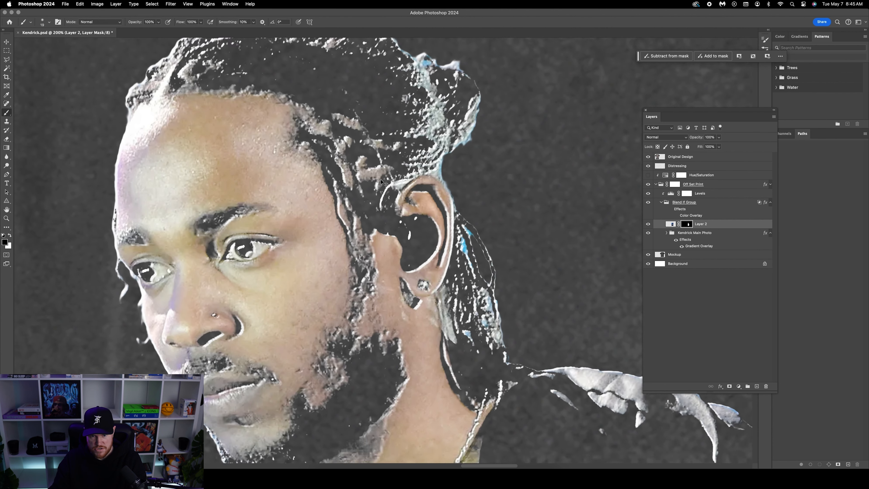
{"action": "scroll", "coordinate": [387, 180], "scroll_direction": "right", "scroll_amount": 2}
{"action": "key", "text": "super+equal"}
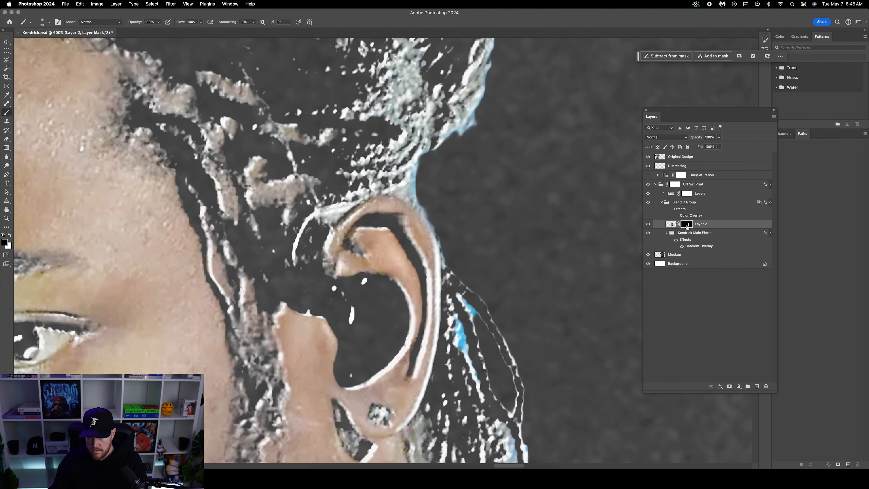
{"action": "left_click_drag", "start_coordinate": [417, 184], "coordinate": [448, 274]}
{"action": "scroll", "coordinate": [461, 220], "scroll_direction": "up", "scroll_amount": 10}
{"action": "mouse_move", "coordinate": [424, 173]}
{"action": "left_mouse_down"}
{"action": "mouse_move", "coordinate": [450, 166]}
{"action": "mouse_move", "coordinate": [421, 177]}
{"action": "mouse_move", "coordinate": [457, 173]}
{"action": "mouse_move", "coordinate": [446, 179]}
{"action": "mouse_move", "coordinate": [461, 188]}
{"action": "mouse_move", "coordinate": [442, 174]}
{"action": "mouse_move", "coordinate": [395, 168]}
{"action": "left_mouse_up"}
{"action": "scroll", "coordinate": [394, 169], "scroll_direction": "left", "scroll_amount": 5}
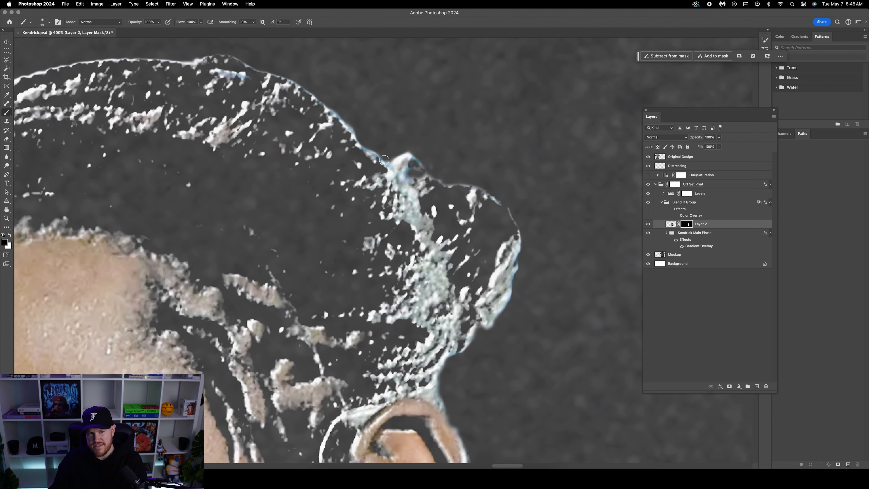
{"action": "mouse_move", "coordinate": [409, 149]}
{"action": "left_mouse_down"}
{"action": "mouse_move", "coordinate": [436, 169]}
{"action": "mouse_move", "coordinate": [460, 158]}
{"action": "mouse_move", "coordinate": [472, 166]}
{"action": "left_mouse_up"}
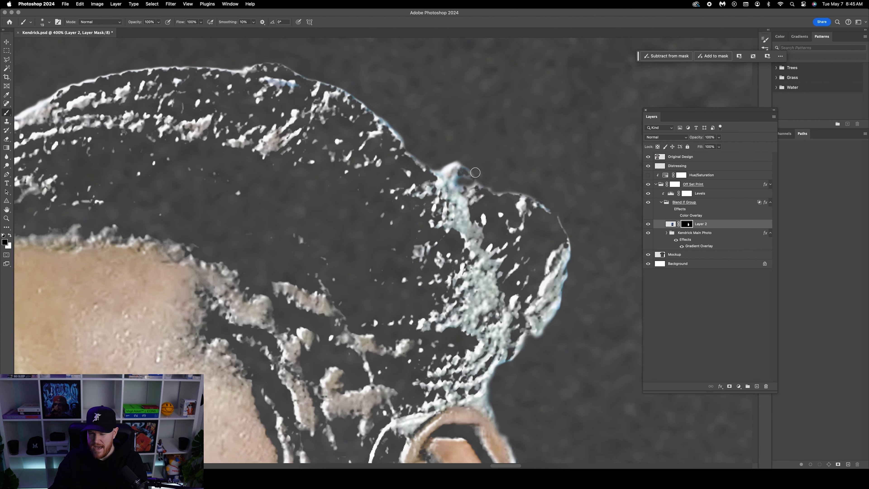
{"action": "scroll", "coordinate": [497, 168], "scroll_direction": "down", "scroll_amount": 4}
{"action": "scroll", "coordinate": [552, 195], "scroll_direction": "down", "scroll_amount": 6}
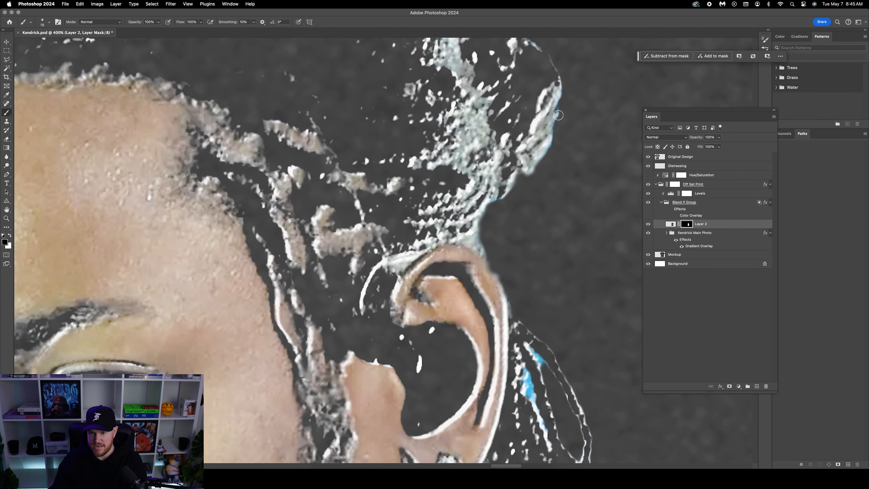
{"action": "scroll", "coordinate": [499, 202], "scroll_direction": "down", "scroll_amount": 1}
{"action": "mouse_move", "coordinate": [490, 194]}
{"action": "left_mouse_down"}
{"action": "mouse_move", "coordinate": [474, 212]}
{"action": "mouse_move", "coordinate": [496, 237]}
{"action": "left_mouse_up"}
{"action": "scroll", "coordinate": [493, 221], "scroll_direction": "down", "scroll_amount": 6}
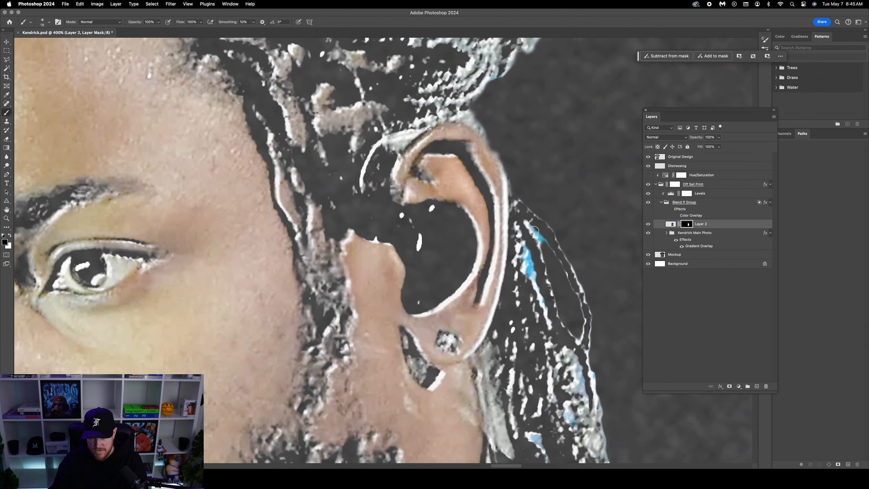
Step: Reduce the brush size and mask out the remaining blue background patches between the braids behind the ear
{"action": "left_click", "coordinate": [50, 22]}
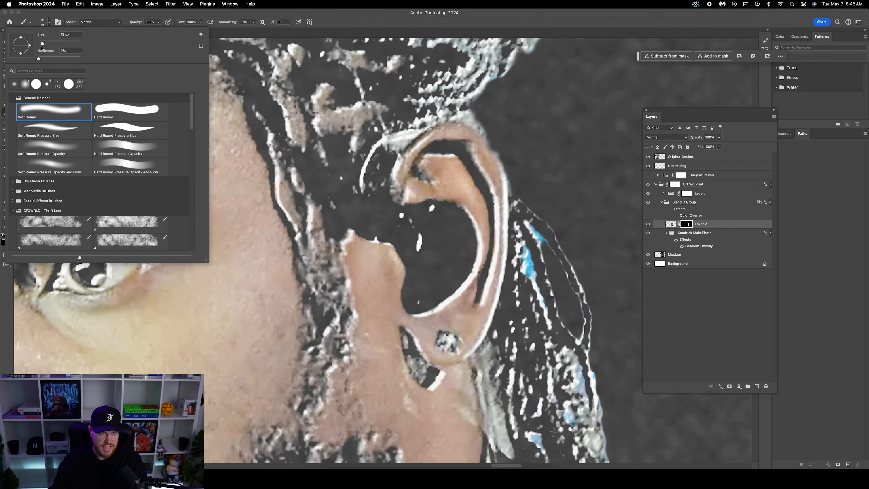
{"action": "mouse_move", "coordinate": [546, 244]}
{"action": "left_mouse_down"}
{"action": "mouse_move", "coordinate": [527, 223]}
{"action": "mouse_move", "coordinate": [544, 253]}
{"action": "left_mouse_up"}
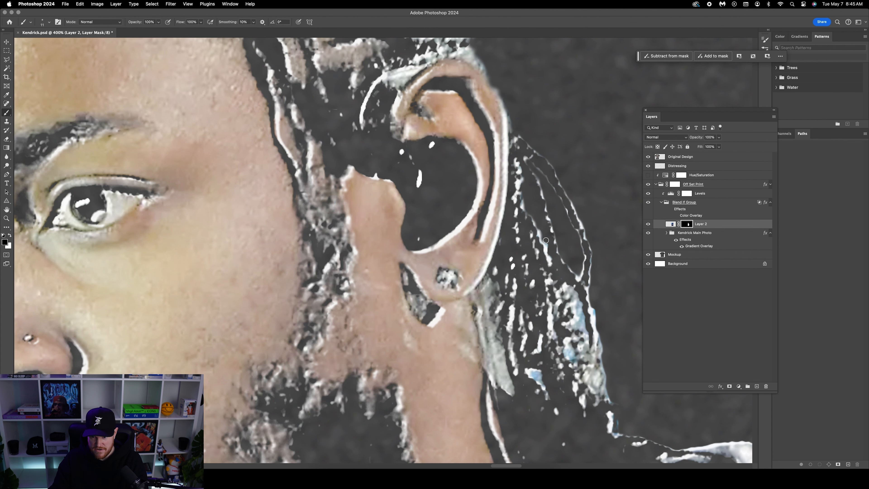
{"action": "scroll", "coordinate": [546, 240], "scroll_direction": "down", "scroll_amount": 5}
{"action": "left_click_drag", "start_coordinate": [537, 260], "coordinate": [539, 261]}
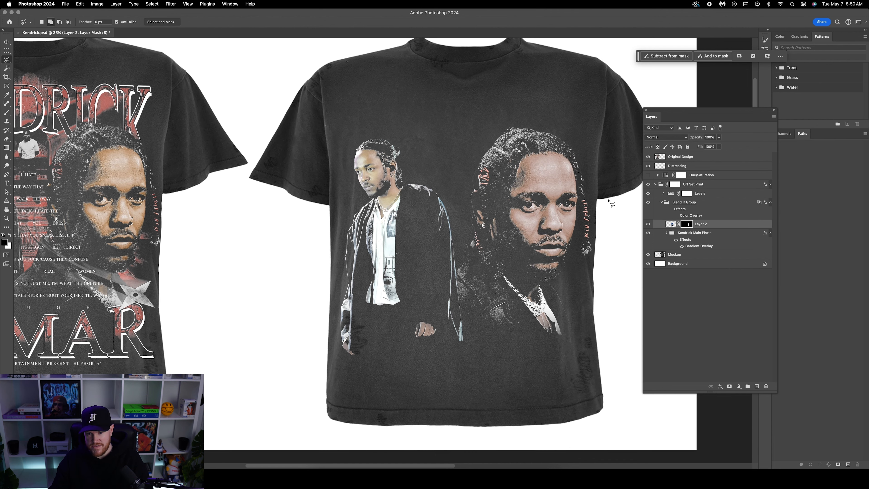
Step: Duplicate Layer 2, hide the original as a backup and convert the copy to a smart object
{"action": "key", "text": "super+j"}
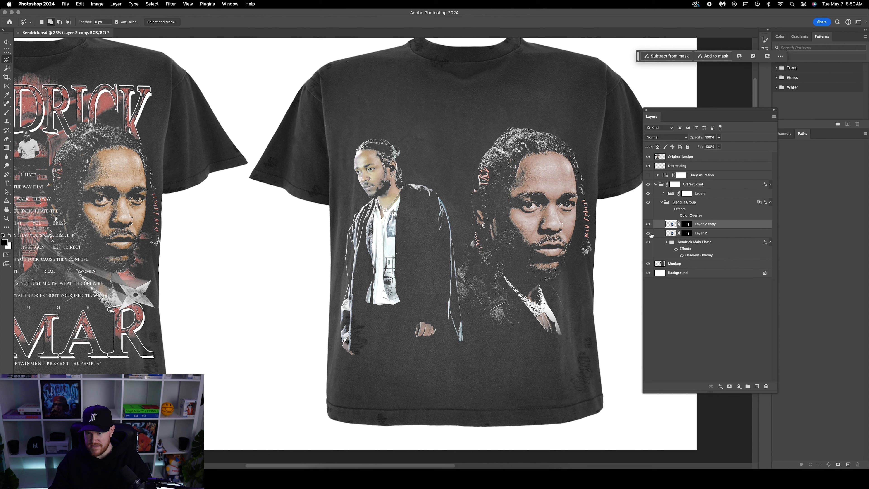
{"action": "right_click", "coordinate": [719, 228]}
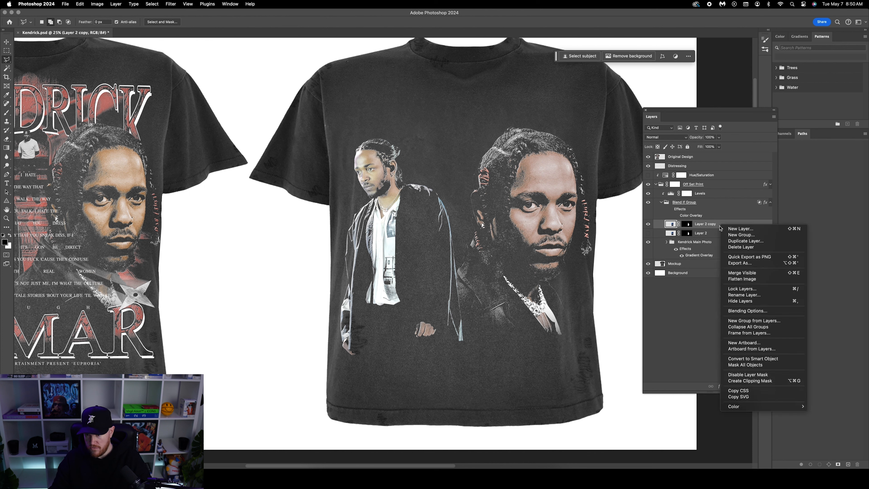
{"action": "left_click", "coordinate": [757, 359]}
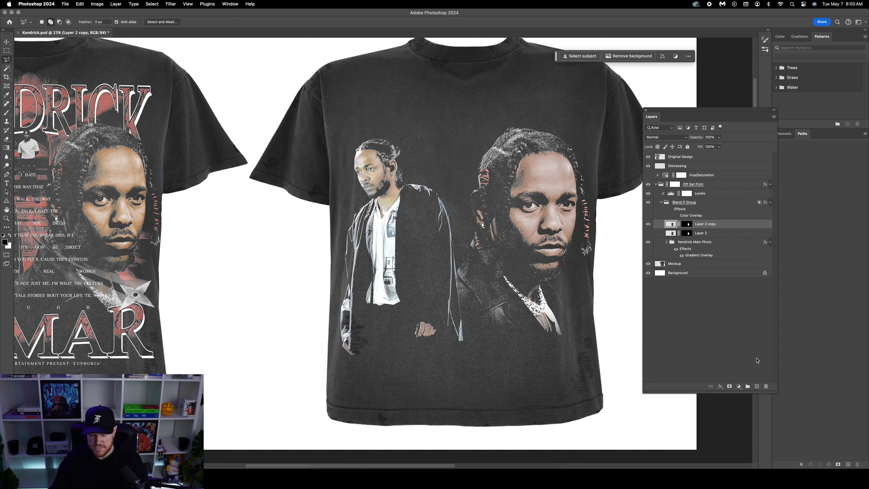
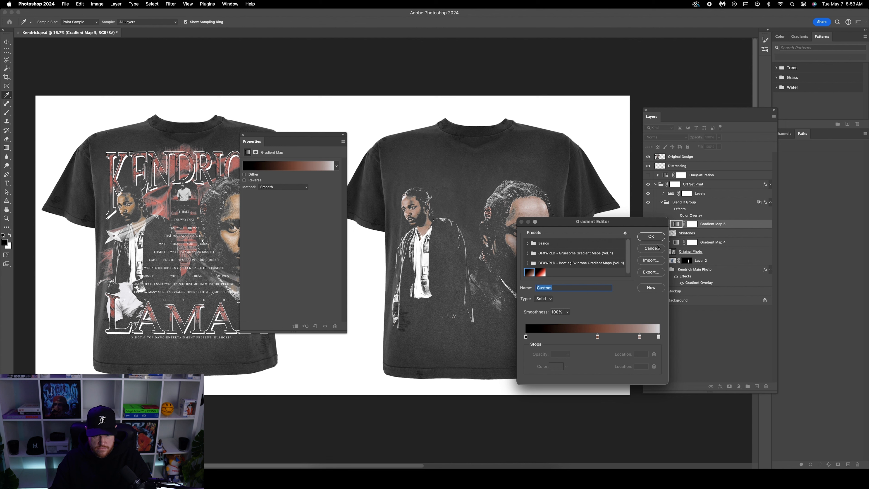
Step: Accept the custom black-to-brown-to-light gradient for the gradient map clipped to the standing photo's Skintones layer
{"action": "left_click", "coordinate": [651, 237]}
{"action": "key", "text": "l"}
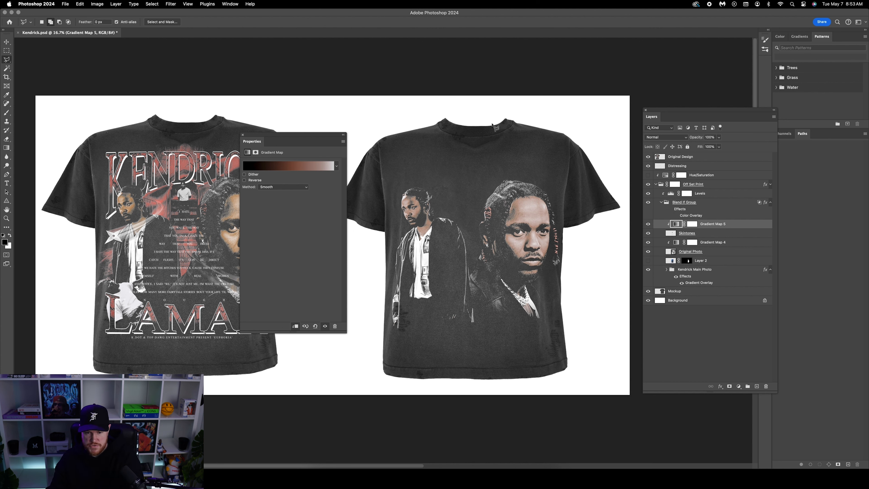
Step: Group the standing photo's layers from Gradient Map 5 down to Layer 2 and name the group Kendrick Left Photo
{"action": "left_click", "coordinate": [495, 127]}
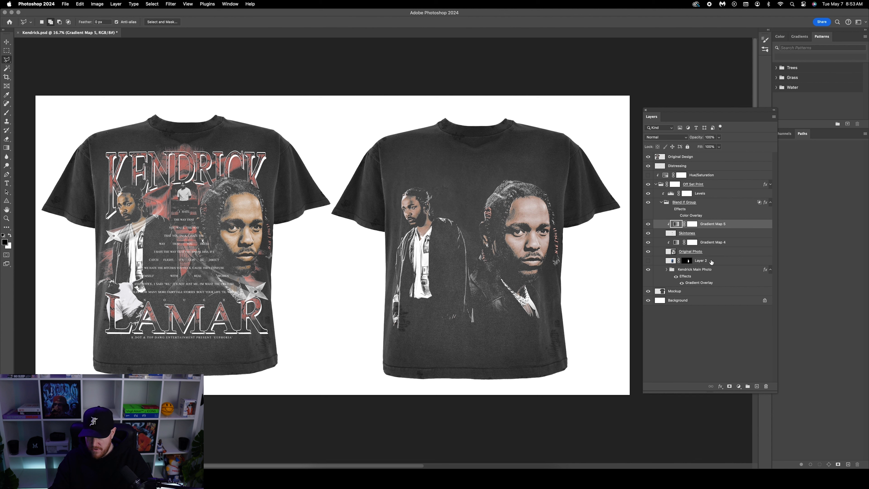
{"action": "left_click", "coordinate": [712, 261], "text": "shift"}
{"action": "key", "text": "super+g"}
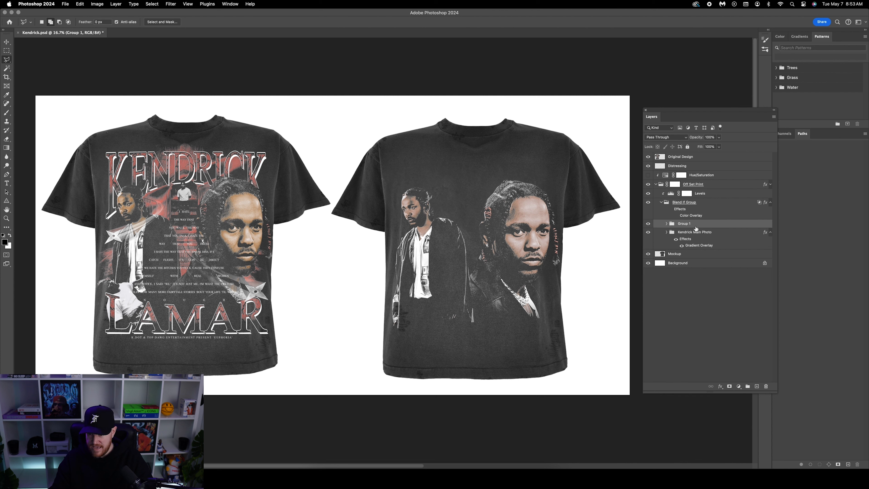
{"action": "type", "text": "K"}
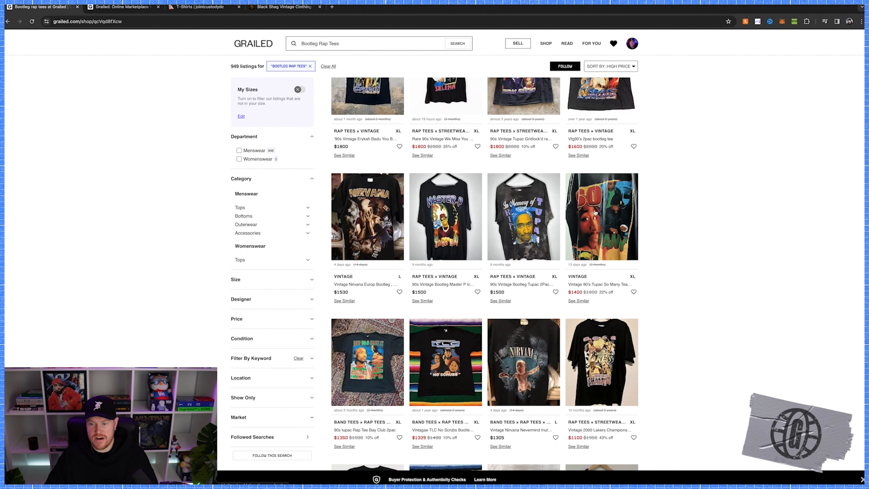
{"action": "scroll", "coordinate": [596, 212], "scroll_direction": "down", "scroll_amount": 3}
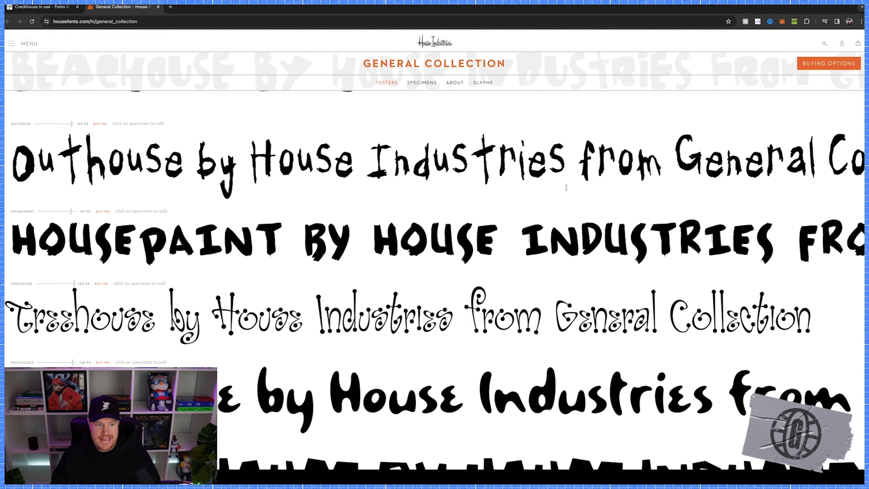
{"action": "scroll", "coordinate": [567, 187], "scroll_direction": "down", "scroll_amount": 5}
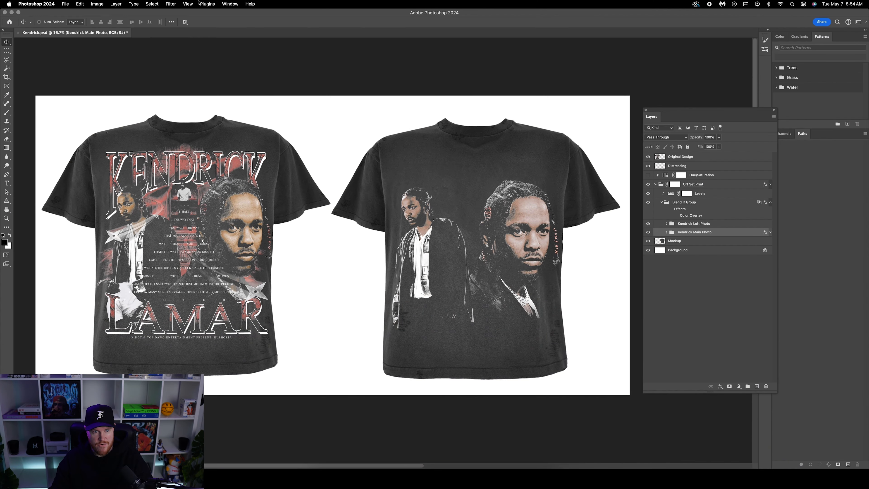
Step: Open the StockUp plugin and import the dark temple interior photo with the arched doorway from the temple results
{"action": "left_click", "coordinate": [204, 3]}
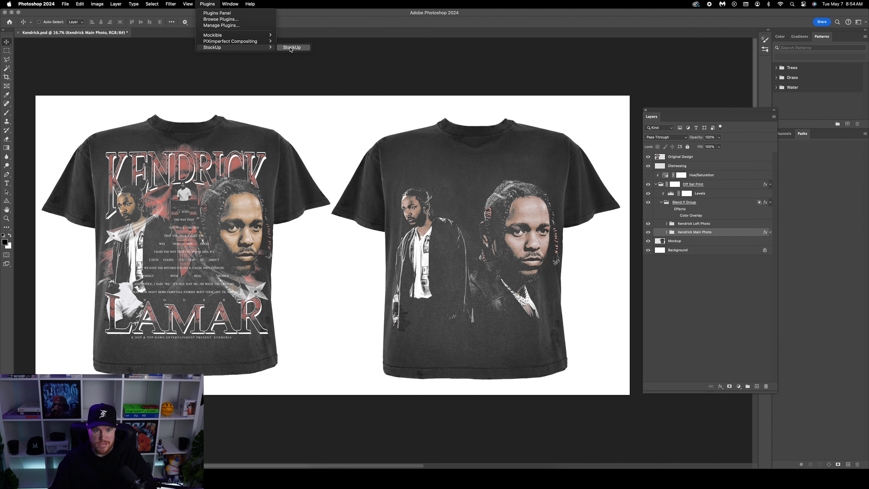
{"action": "left_click", "coordinate": [291, 51]}
{"action": "left_click_drag", "start_coordinate": [546, 80], "coordinate": [620, 85]}
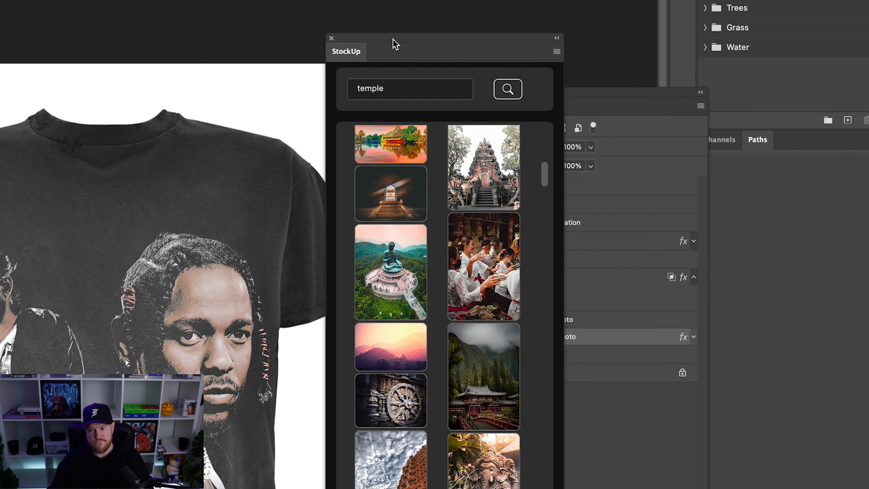
{"action": "mouse_move", "coordinate": [411, 199]}
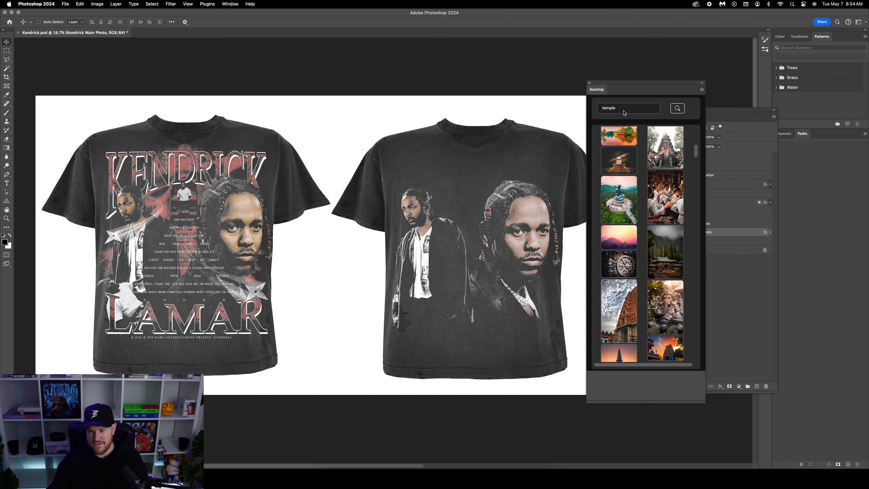
{"action": "mouse_move", "coordinate": [622, 156]}
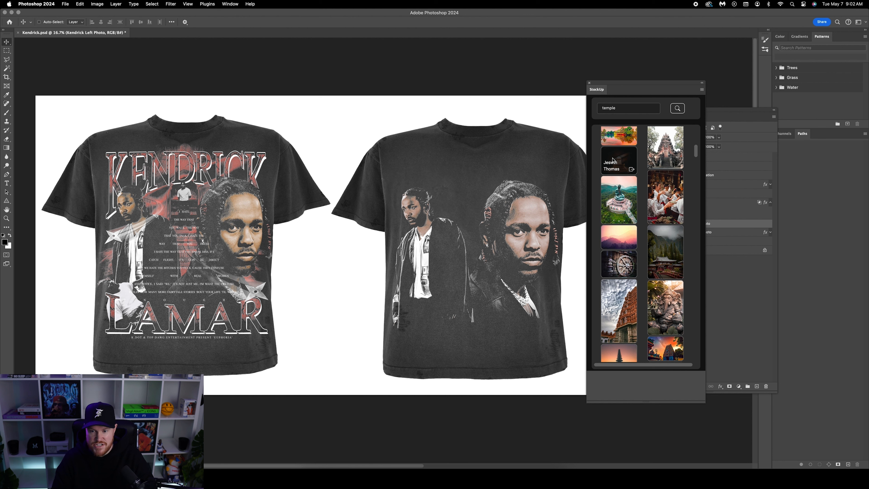
{"action": "left_click", "coordinate": [617, 157]}
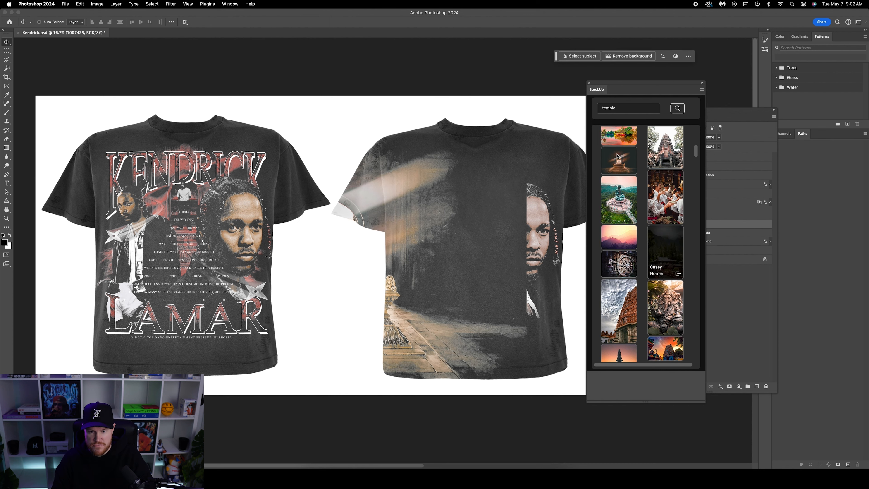
Step: Shrink and position the temple photo behind both portraits in the Blend If Group and name its layer Background Photo
{"action": "left_click", "coordinate": [186, 27]}
{"action": "left_click", "coordinate": [185, 32]}
{"action": "left_click", "coordinate": [238, 95]}
{"action": "left_click_drag", "start_coordinate": [238, 95], "coordinate": [326, 184]}
{"action": "left_click_drag", "start_coordinate": [456, 245], "coordinate": [475, 184]}
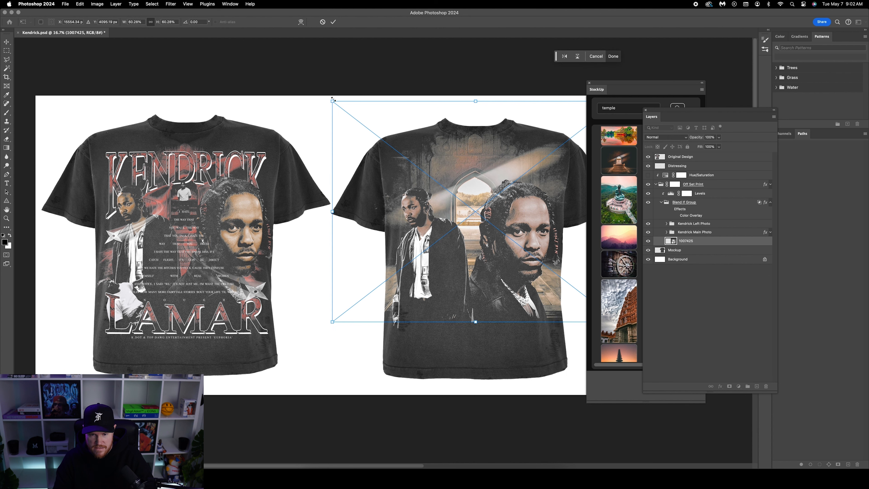
{"action": "left_click_drag", "start_coordinate": [332, 102], "coordinate": [346, 118]}
{"action": "type", "text": "Background Photo"}
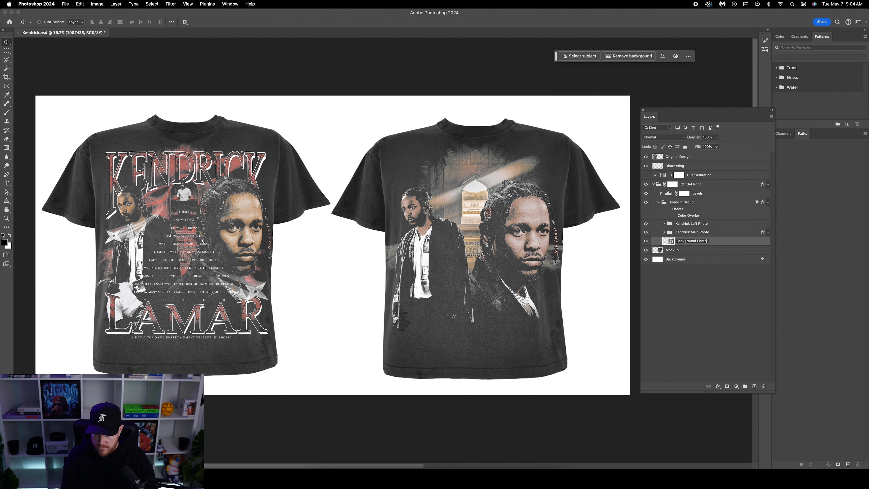
{"action": "key", "text": "Return"}
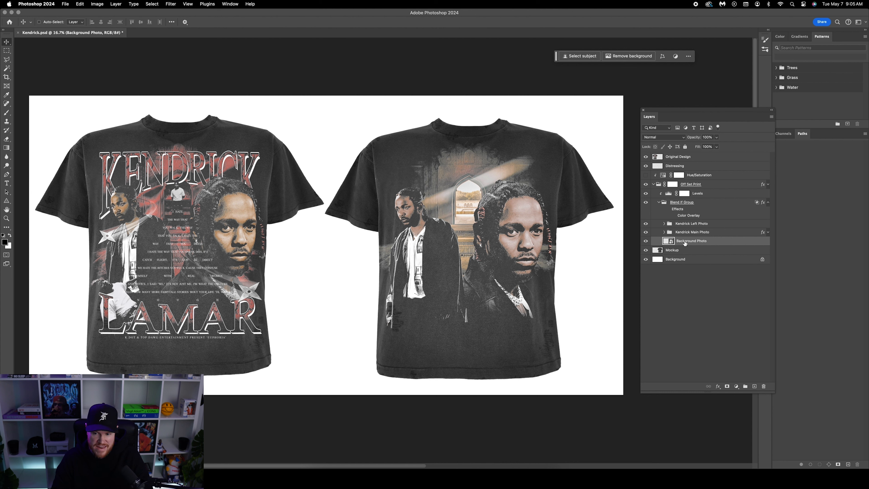
Step: Add a layer mask to Background Photo and paint black with a large soft round brush to fade its edges
{"action": "left_click", "coordinate": [729, 387]}
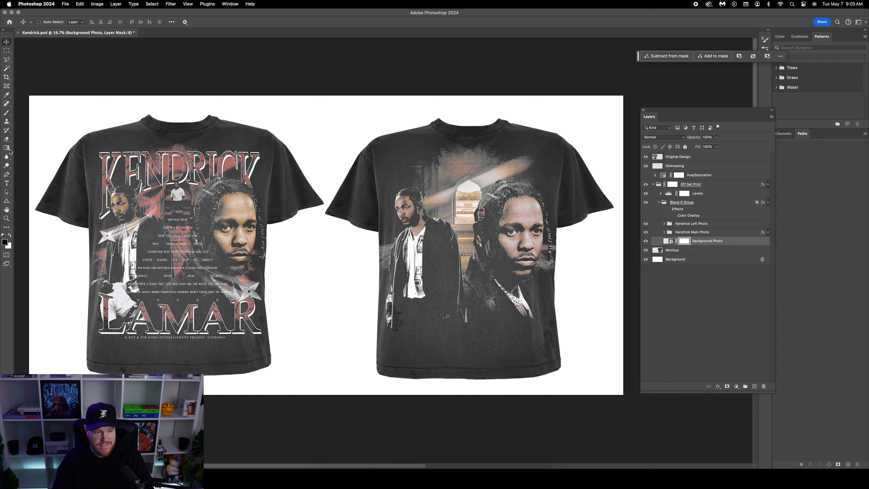
{"action": "left_click", "coordinate": [6, 113]}
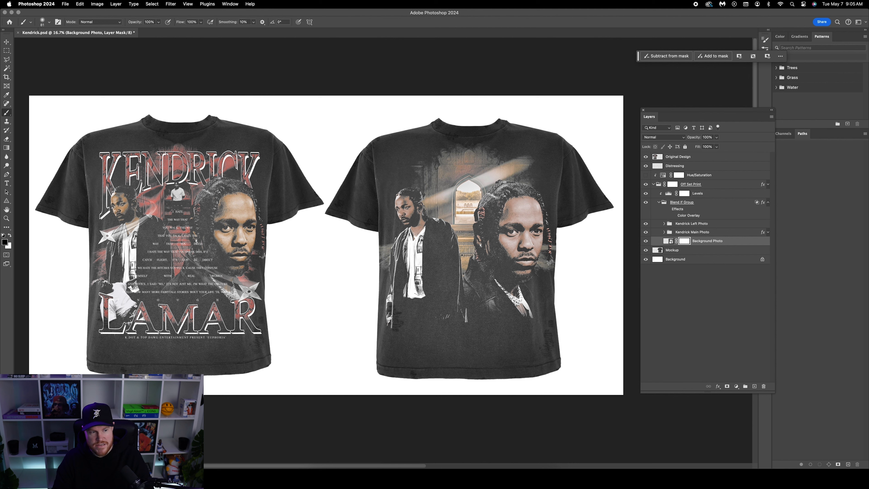
{"action": "left_click", "coordinate": [48, 25]}
{"action": "left_click_drag", "start_coordinate": [68, 44], "coordinate": [73, 43]}
{"action": "left_click", "coordinate": [77, 43]}
{"action": "left_click", "coordinate": [372, 236]}
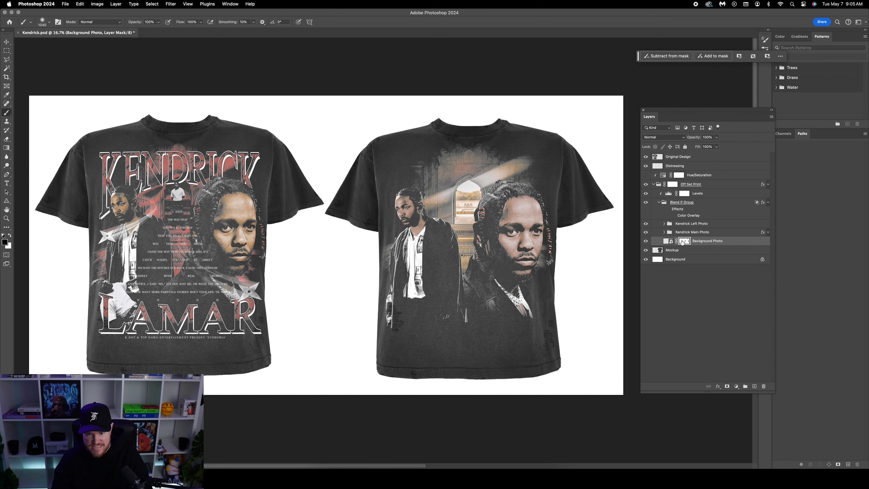
Step: Add a Gradient Map adjustment layer directly above Background Photo
{"action": "left_click", "coordinate": [737, 387]}
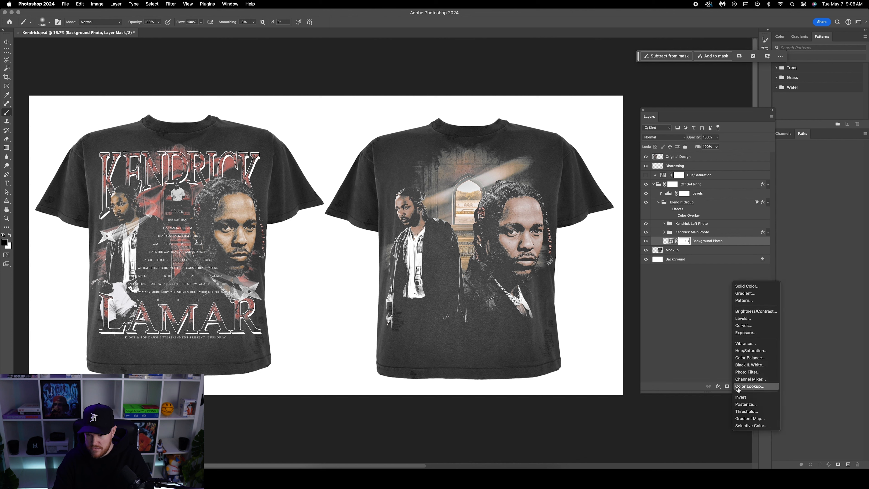
{"action": "key", "text": "Escape"}
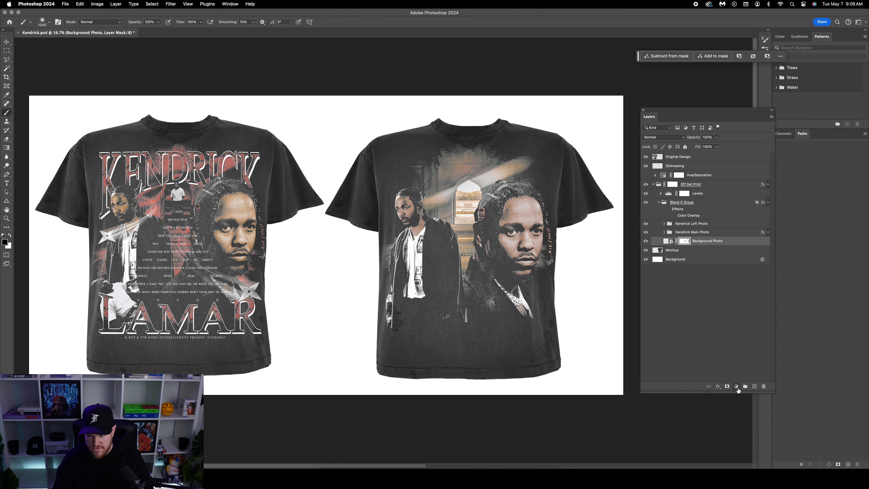
{"action": "left_click", "coordinate": [736, 387]}
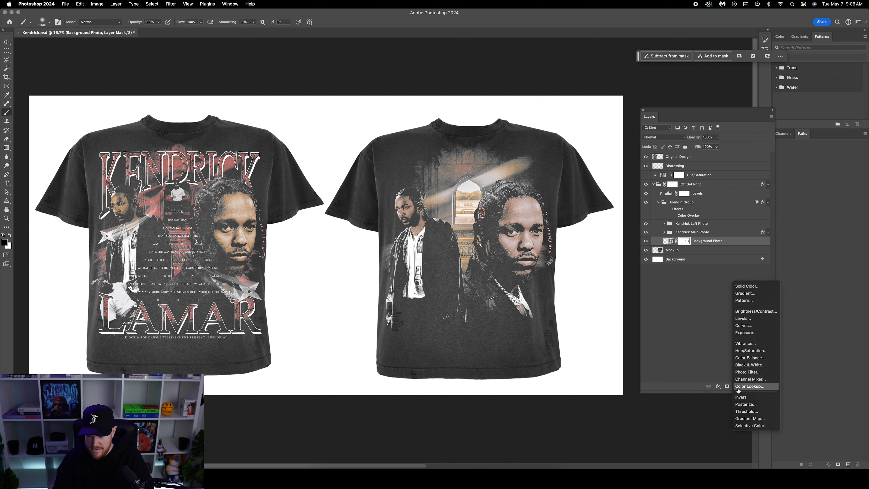
{"action": "left_click", "coordinate": [749, 419]}
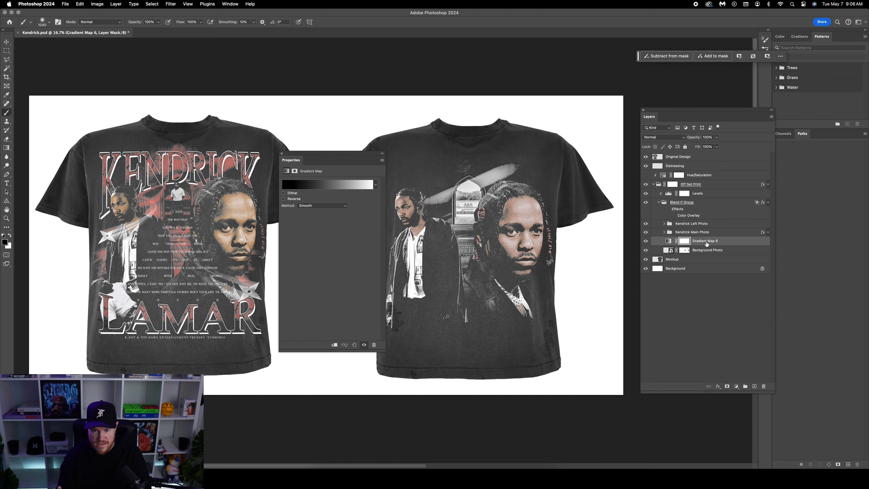
Step: Apply the black-red-white preset to Gradient Map 6 and move its red stop to location 34
{"action": "left_click", "coordinate": [668, 241]}
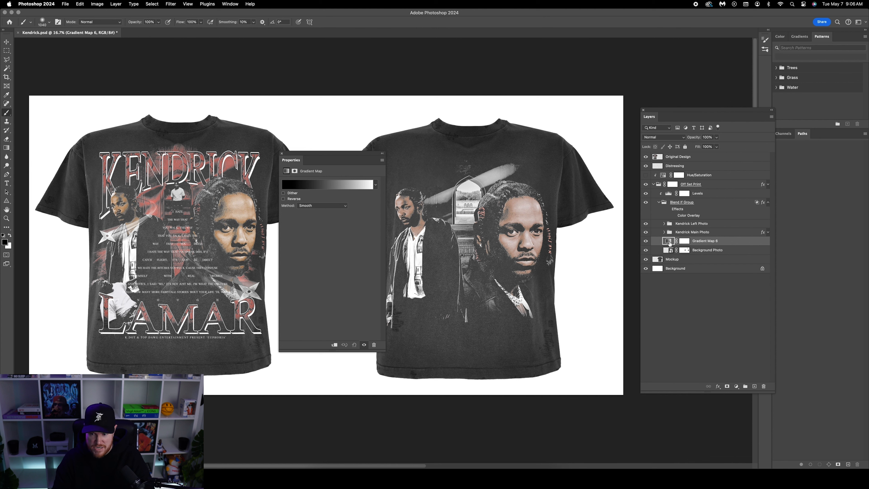
{"action": "left_click", "coordinate": [339, 186]}
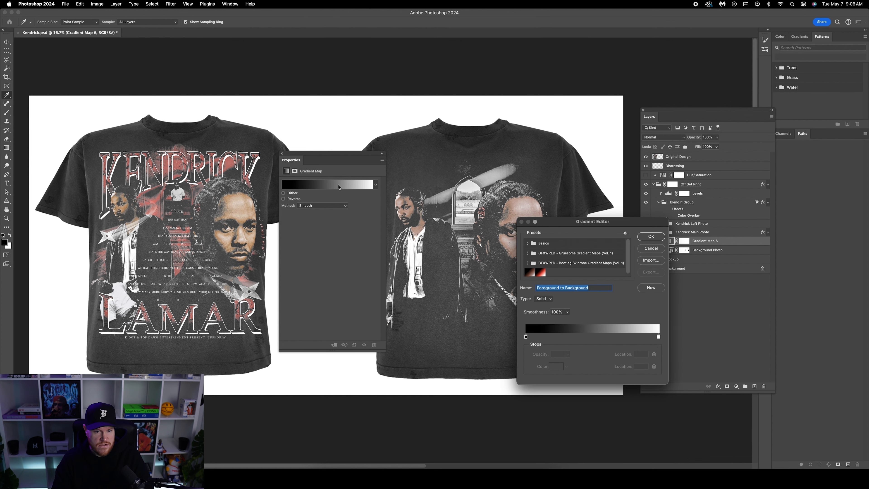
{"action": "left_click", "coordinate": [543, 275]}
{"action": "left_click_drag", "start_coordinate": [593, 338], "coordinate": [580, 339]}
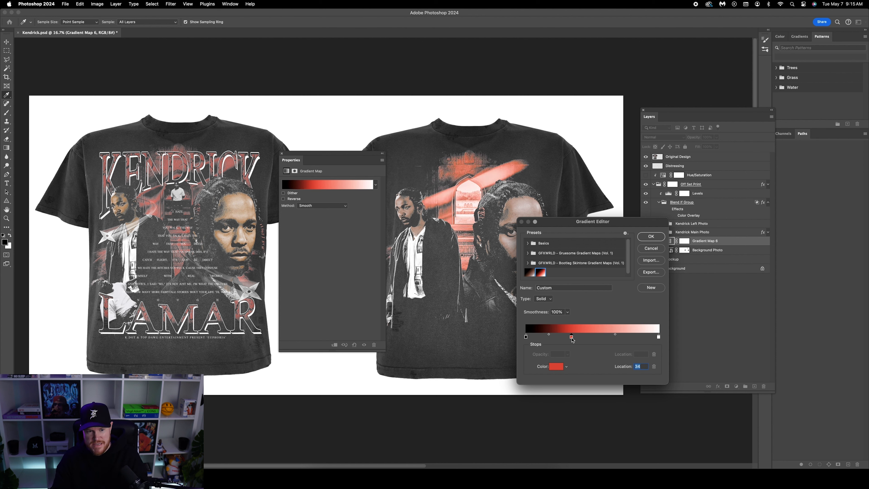
Step: Set the gradient's red stop colour to e84343 and select the matching black-red-white preset
{"action": "left_click", "coordinate": [557, 367]}
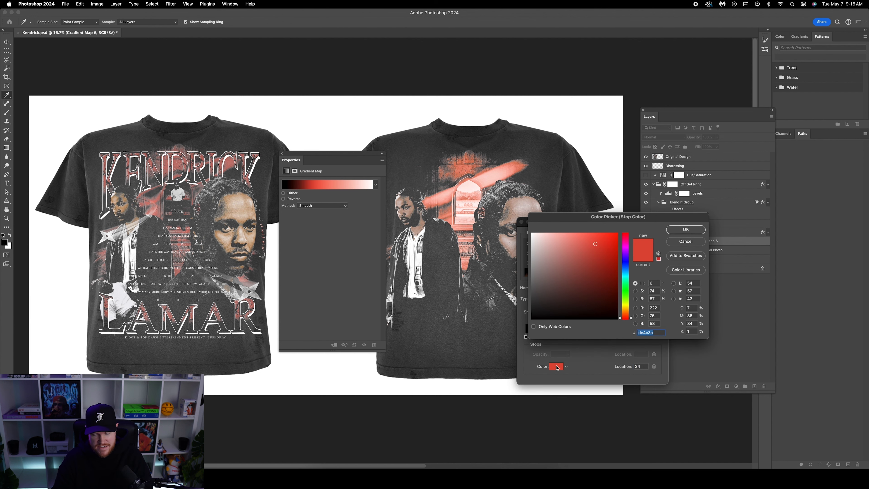
{"action": "mouse_move", "coordinate": [628, 246]}
{"action": "left_mouse_down"}
{"action": "mouse_move", "coordinate": [629, 232]}
{"action": "mouse_move", "coordinate": [592, 240]}
{"action": "left_mouse_up"}
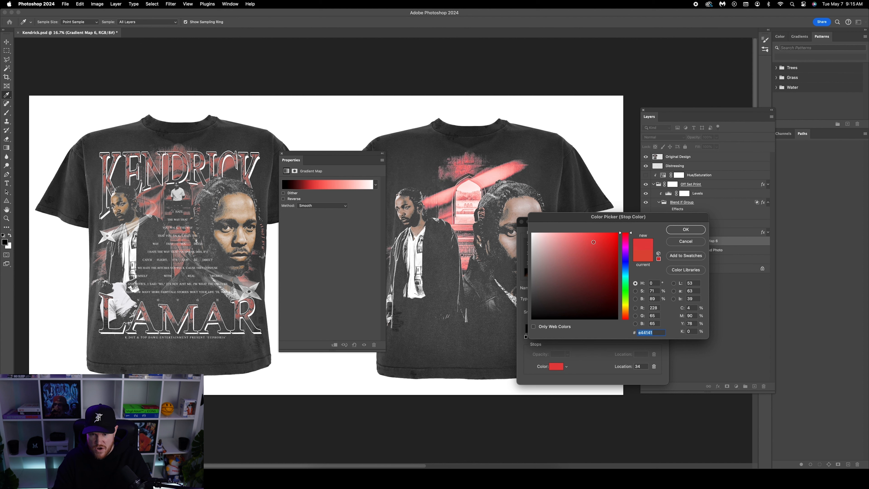
{"action": "left_click", "coordinate": [595, 241]}
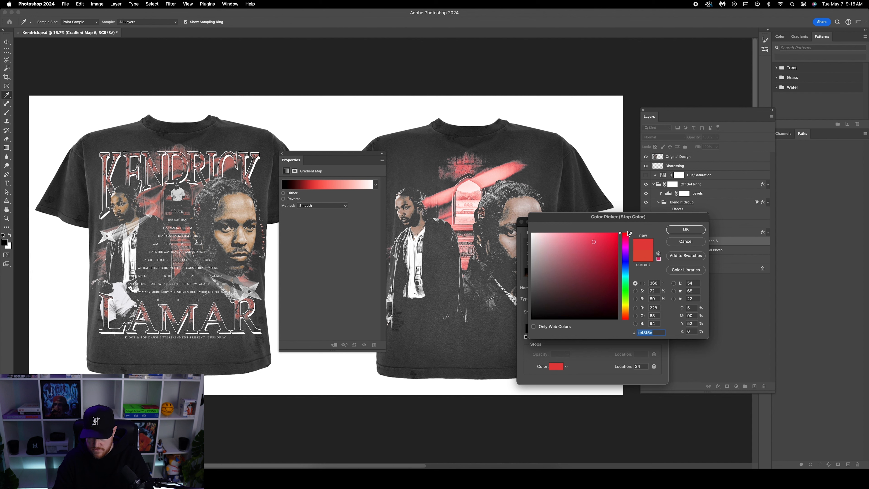
{"action": "left_click", "coordinate": [598, 241]}
{"action": "left_click", "coordinate": [595, 240]}
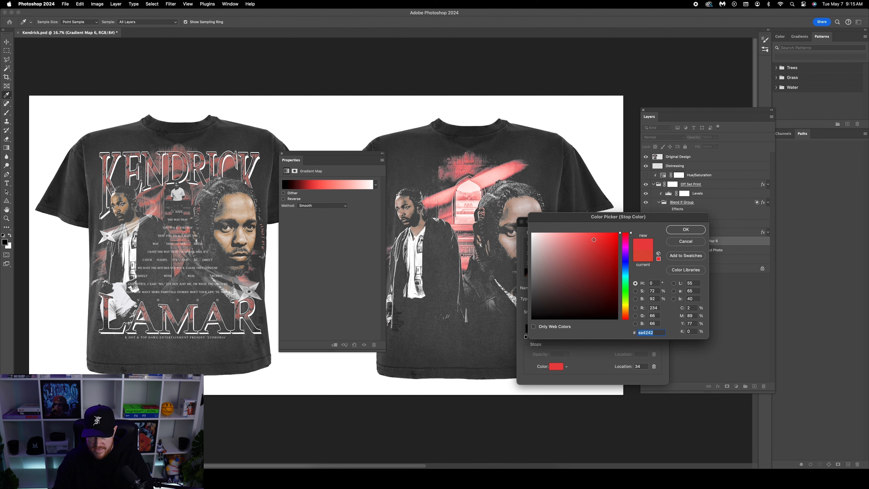
{"action": "left_click", "coordinate": [594, 241]}
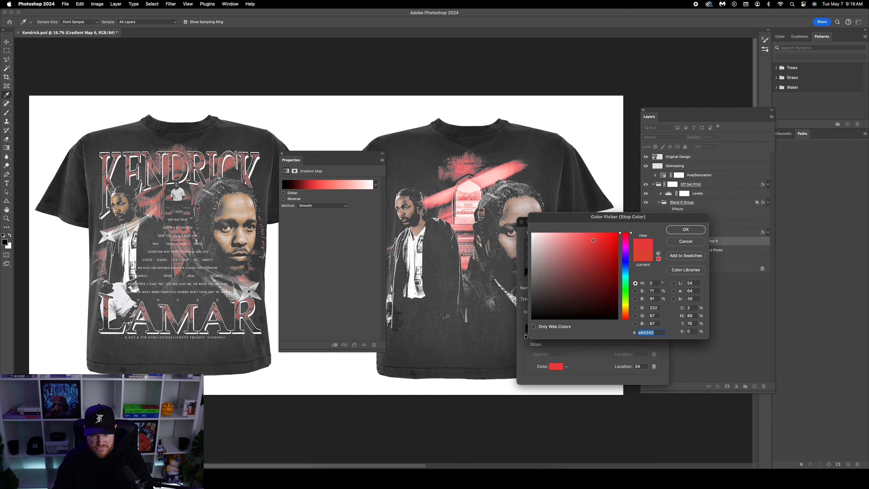
{"action": "left_click", "coordinate": [686, 230]}
{"action": "left_click", "coordinate": [552, 271]}
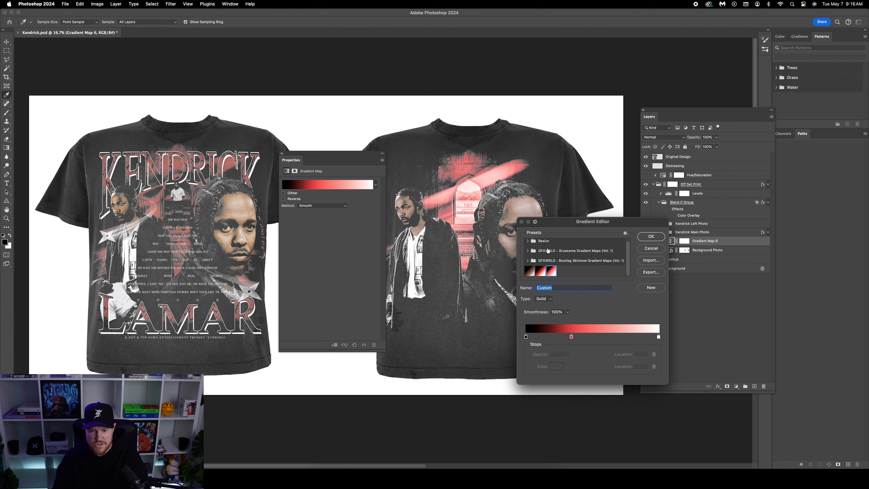
Step: Change the gradient's white end stop to black (000000) and accept the black-red-black gradient map
{"action": "left_click", "coordinate": [658, 338]}
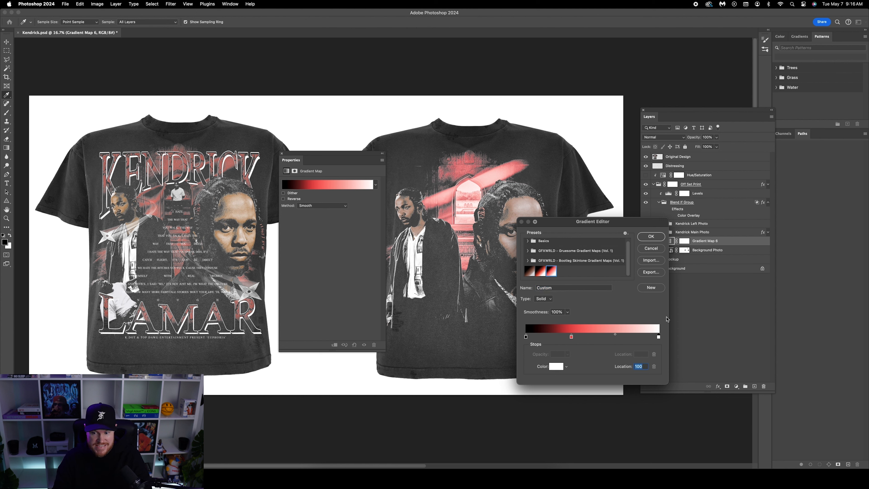
{"action": "left_click", "coordinate": [556, 366]}
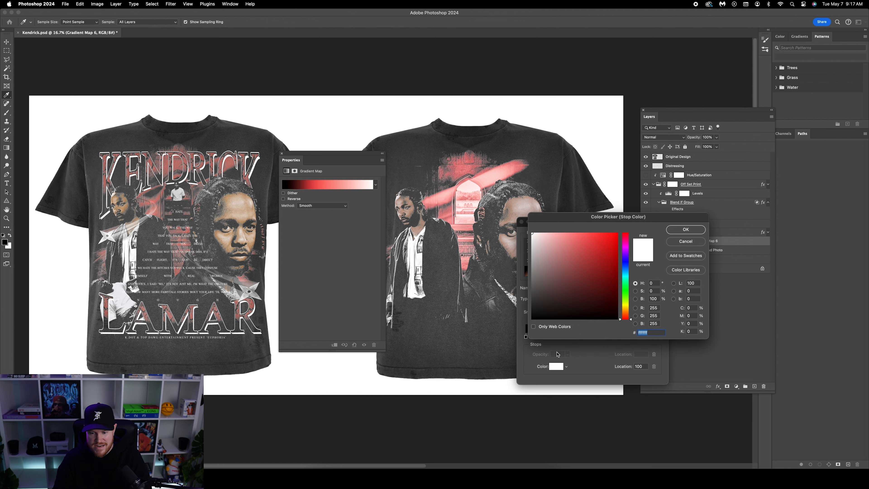
{"action": "left_click_drag", "start_coordinate": [560, 296], "coordinate": [499, 334]}
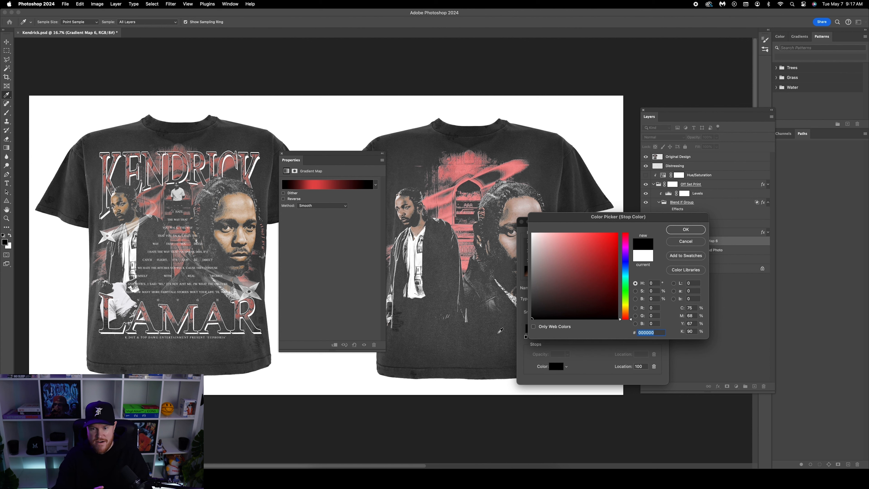
{"action": "left_click", "coordinate": [681, 232]}
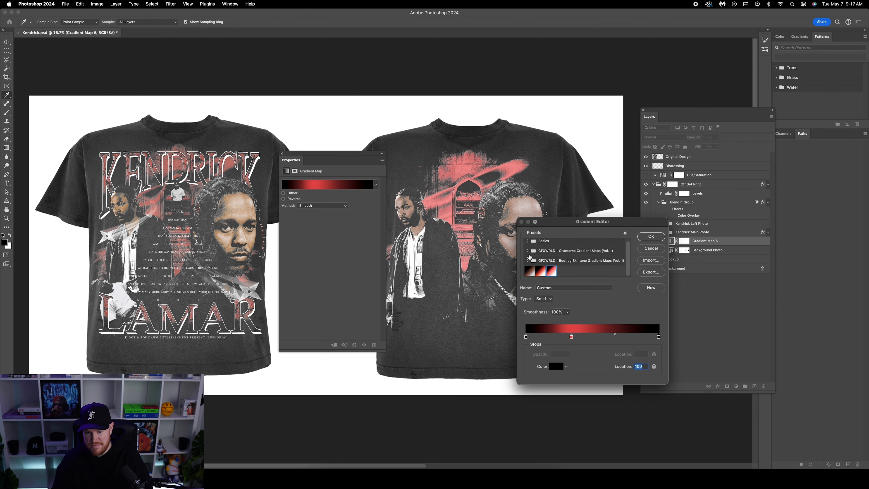
{"action": "left_click", "coordinate": [652, 237]}
{"action": "key", "text": "b"}
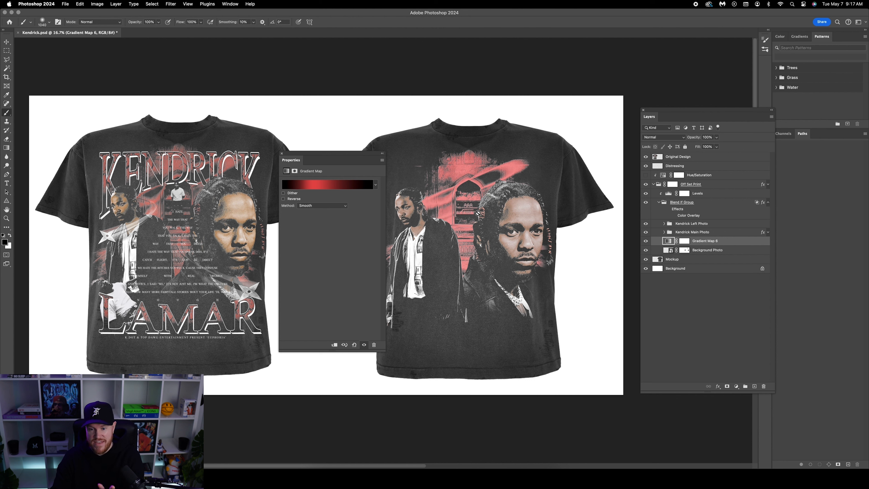
Step: Group Gradient Map 6 with Background Photo and name the group Background
{"action": "left_click", "coordinate": [701, 252], "text": "shift"}
{"action": "key", "text": "super+g"}
{"action": "double_click", "coordinate": [681, 240]}
{"action": "type", "text": "Background"}
{"action": "key", "text": "Return"}
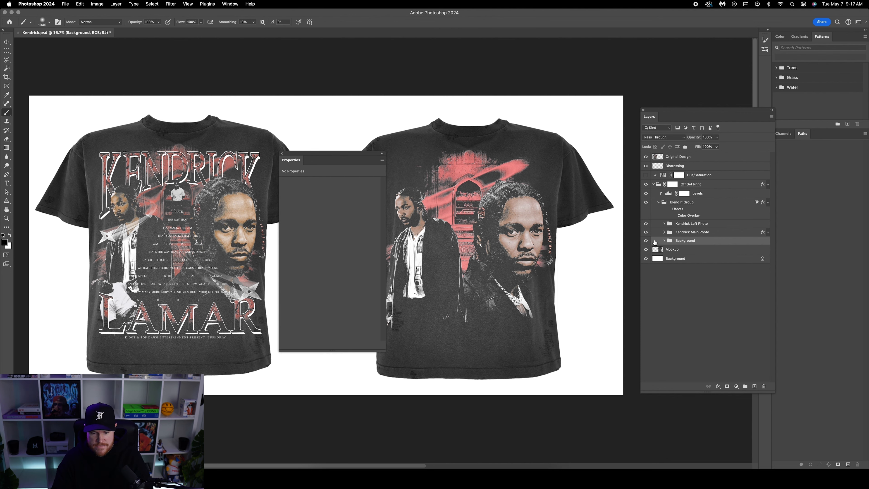
Step: Switch to Chrome, copy the New York Times Magazine photo of two standing men, and return to Photoshop
{"action": "key", "text": "super+Tab"}
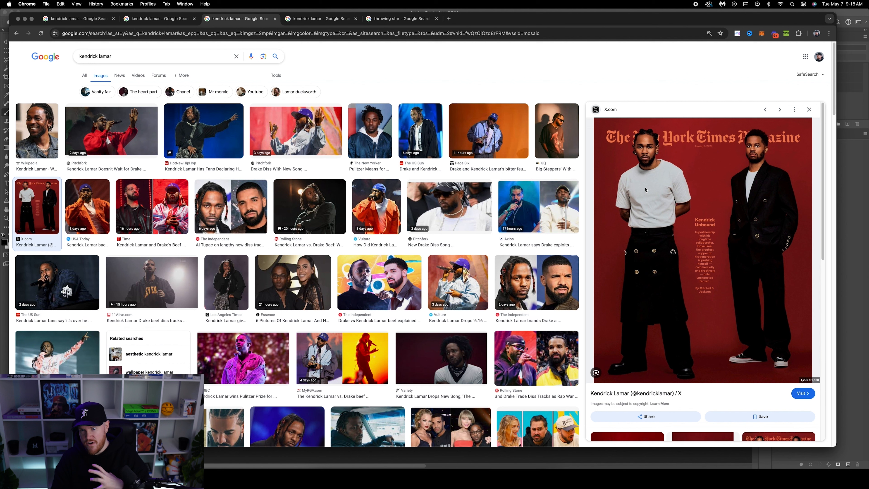
{"action": "right_click", "coordinate": [659, 184]}
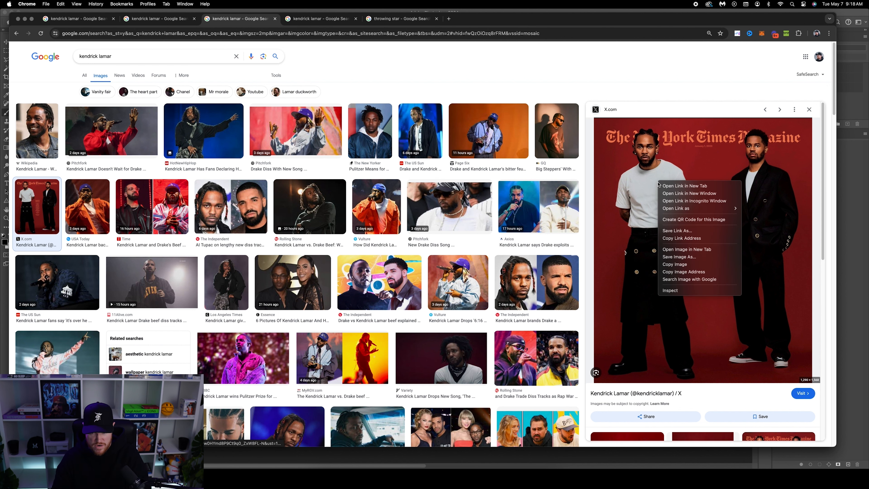
{"action": "left_click", "coordinate": [674, 265]}
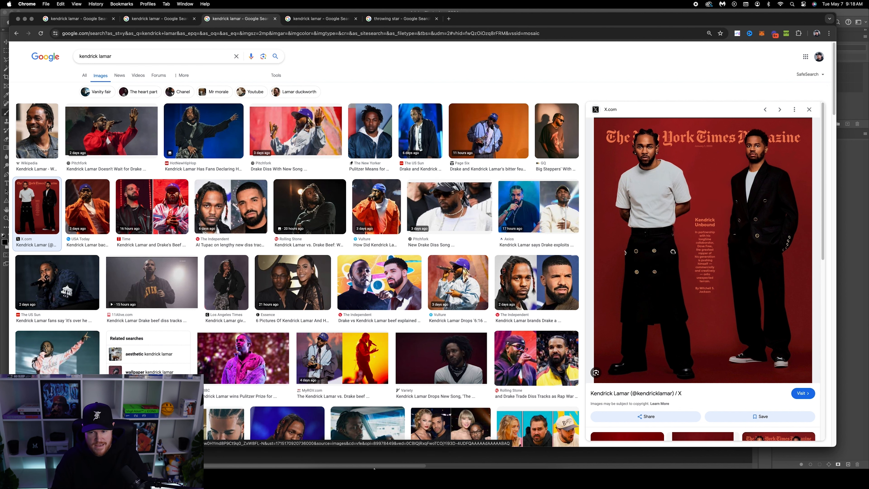
{"action": "left_click", "coordinate": [361, 478]}
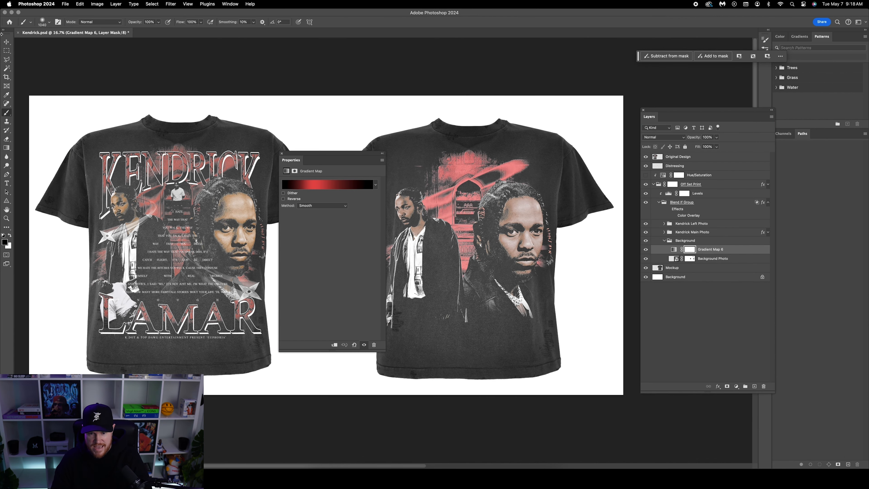
Step: Paste the copied photo above Gradient Map 6, place it near the temple arch, and mask it down to the two standing figures
{"action": "key", "text": "super+v"}
{"action": "left_click_drag", "start_coordinate": [449, 191], "coordinate": [483, 188]}
{"action": "left_click", "coordinate": [185, 22]}
{"action": "left_click", "coordinate": [187, 31]}
{"action": "left_click_drag", "start_coordinate": [498, 185], "coordinate": [502, 183]}
{"action": "left_click", "coordinate": [8, 43]}
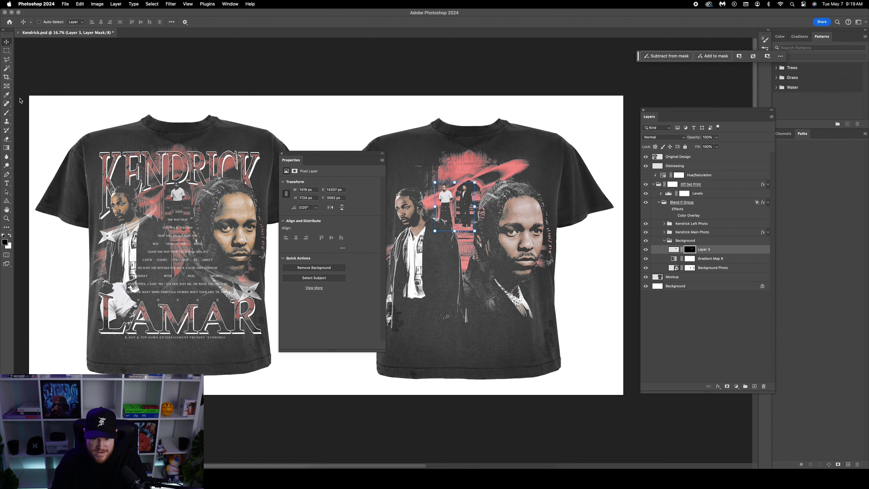
Step: Hide the man in the black suit by selecting his area and filling it with black on Layer 3's mask
{"action": "key", "text": "super+equal"}
{"action": "key", "text": "m"}
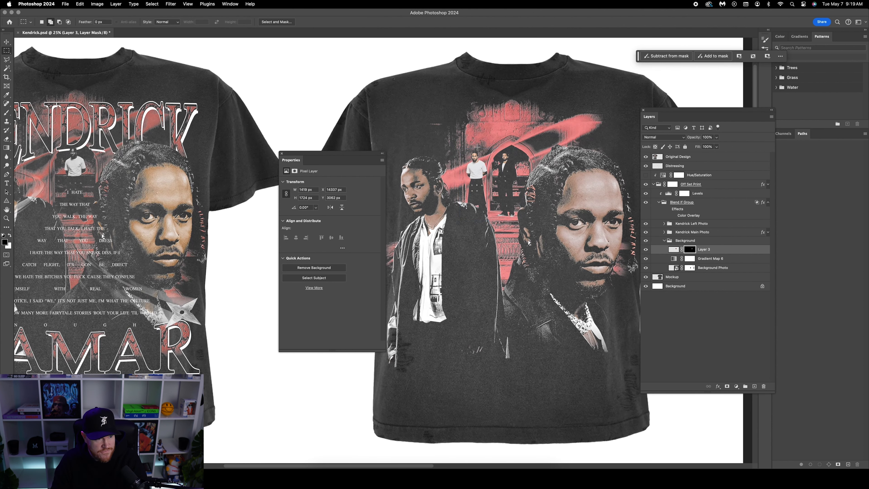
{"action": "left_click_drag", "start_coordinate": [531, 146], "coordinate": [492, 228]}
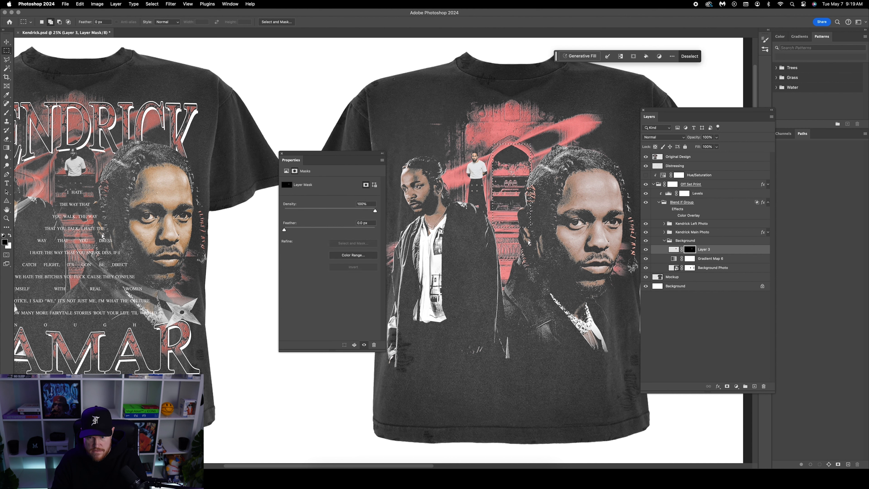
{"action": "right_click", "coordinate": [514, 174]}
{"action": "left_click", "coordinate": [514, 175]}
Step: Move the remaining figure in the white T-shirt into the temple archway between the two portraits
{"action": "key", "text": "v"}
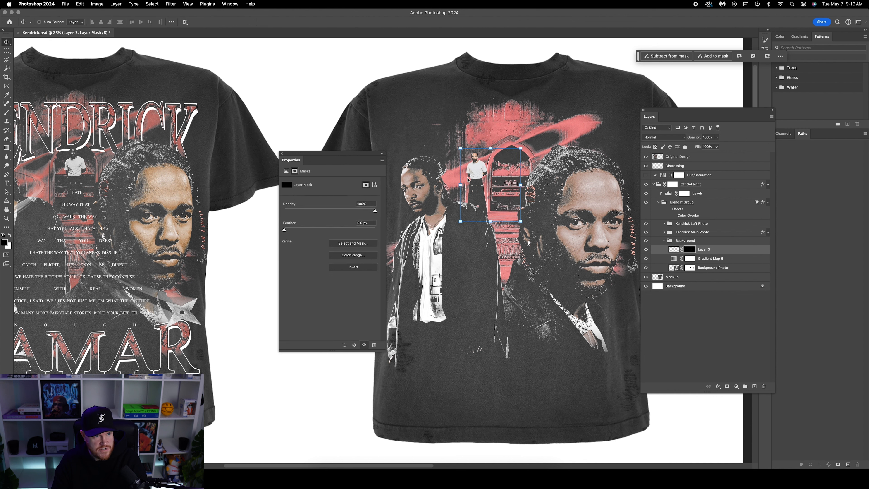
{"action": "left_click_drag", "start_coordinate": [509, 178], "coordinate": [521, 178]}
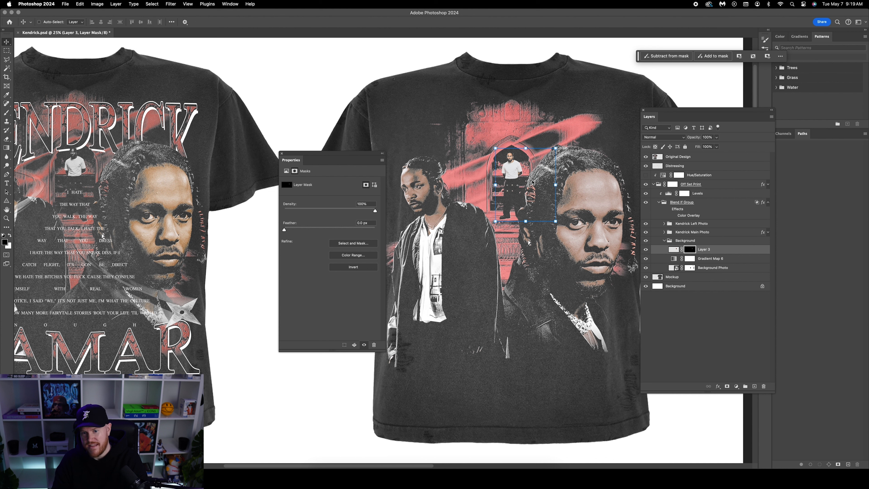
{"action": "left_click_drag", "start_coordinate": [528, 179], "coordinate": [523, 178]}
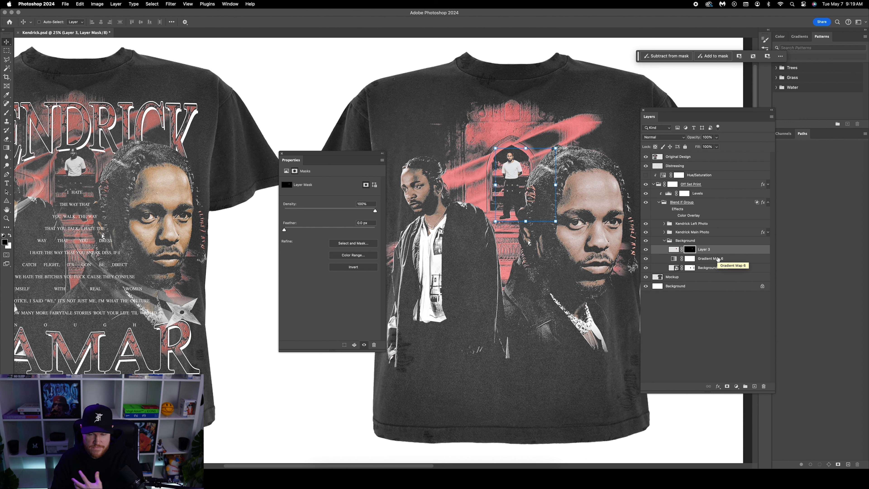
Step: Add a black-to-white Gradient Map adjustment above Layer 3 and clip it to that layer
{"action": "left_click", "coordinate": [736, 387]}
{"action": "left_click", "coordinate": [753, 418]}
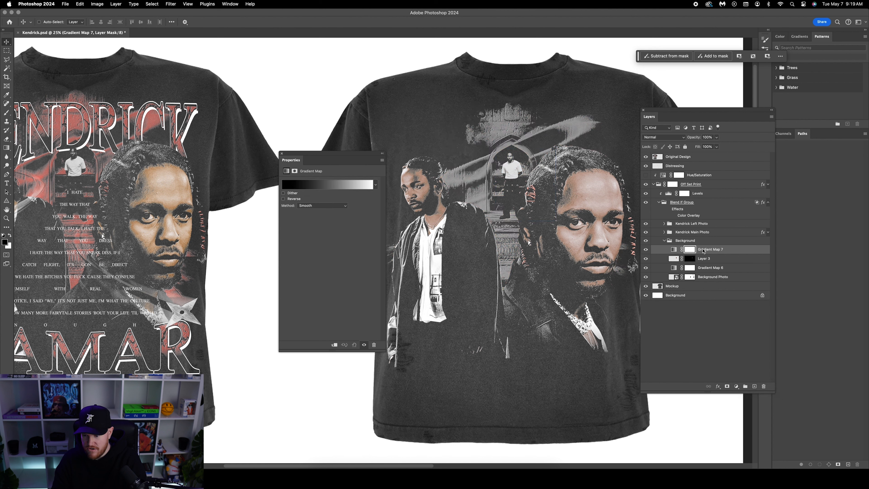
{"action": "right_click", "coordinate": [726, 251]}
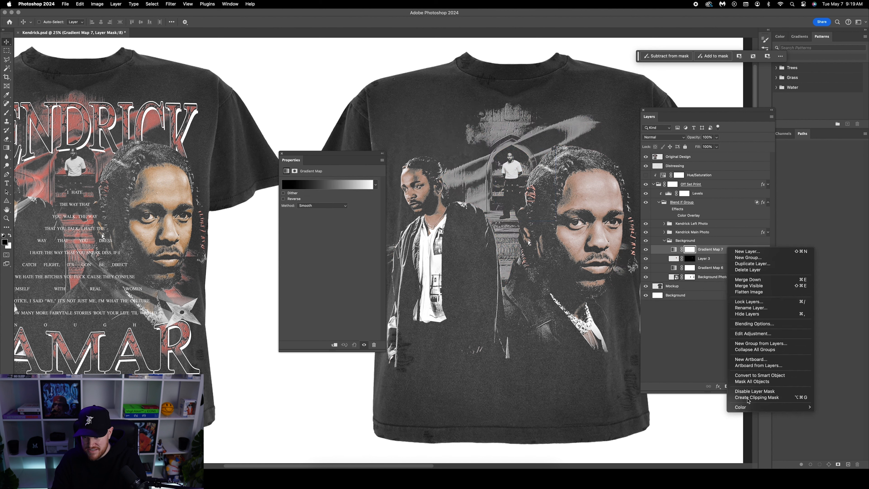
{"action": "left_click", "coordinate": [739, 399]}
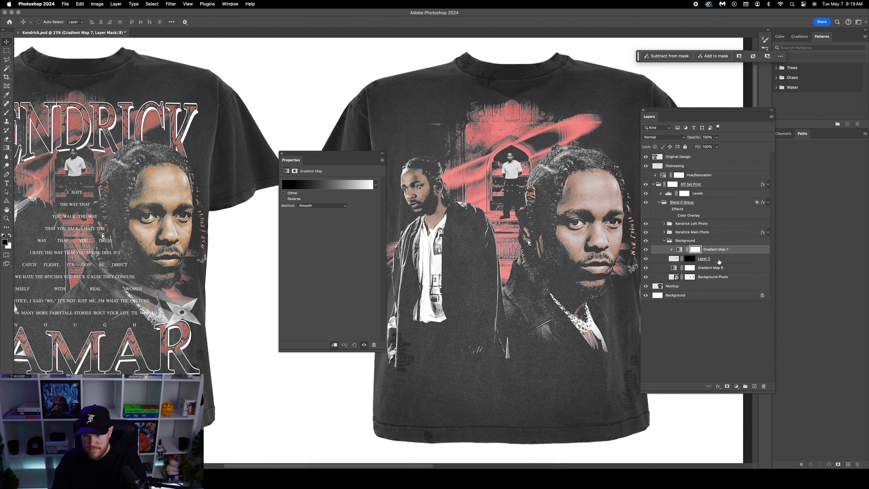
Step: Adjust a colour stop in the gradient of Gradient Map 7, and collapse the Background group
{"action": "left_click", "coordinate": [679, 249]}
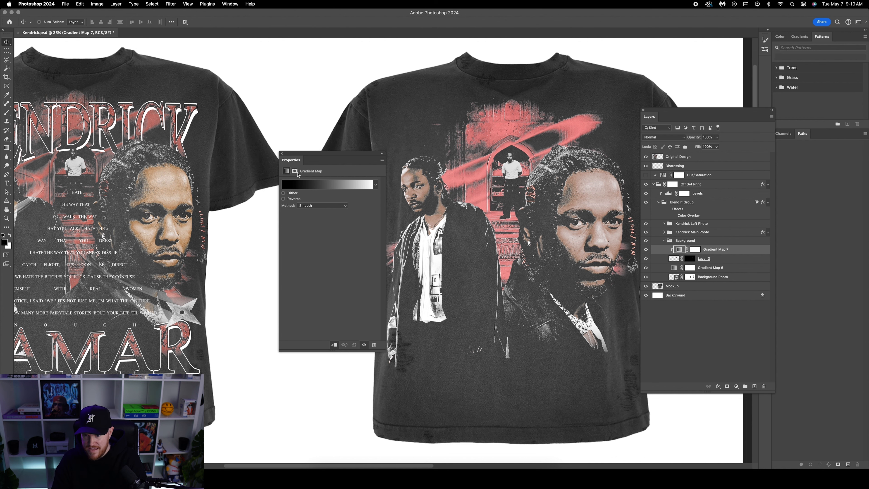
{"action": "left_click", "coordinate": [341, 187]}
{"action": "left_click_drag", "start_coordinate": [526, 337], "coordinate": [551, 339]}
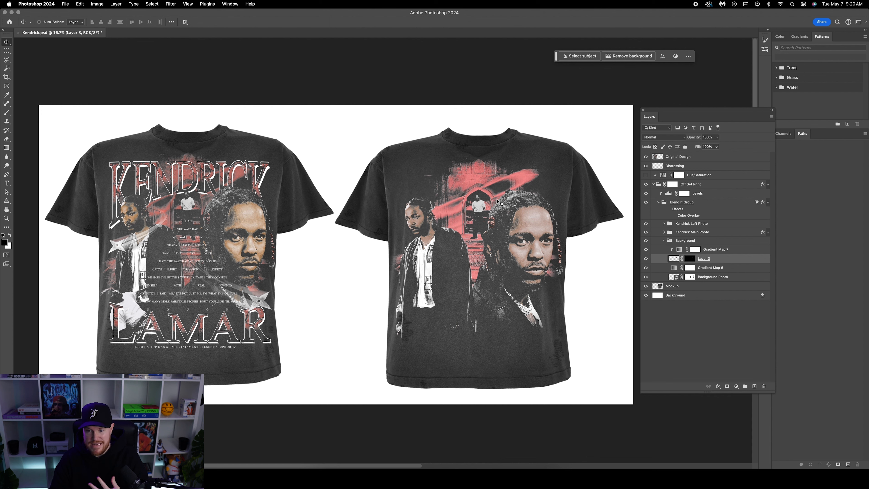
{"action": "left_click", "coordinate": [665, 242]}
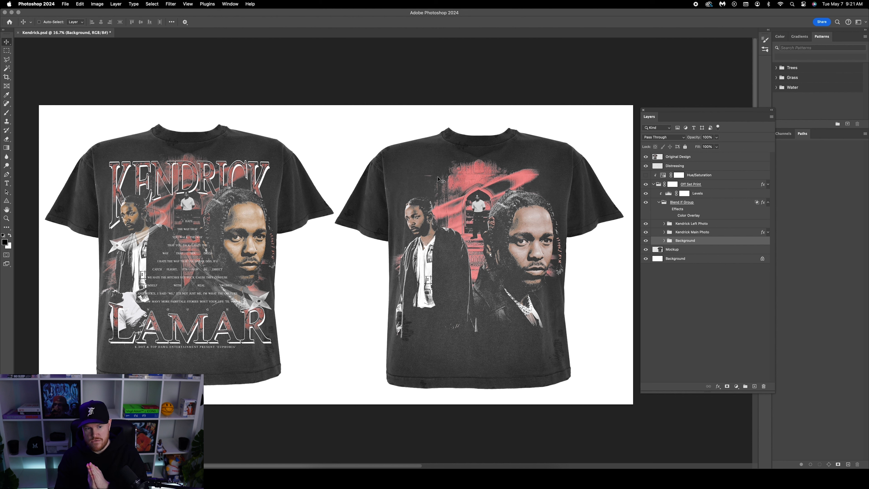
Step: Add the white text KENDRICK in Times Regular on the second shirt and enlarge it to about 270 pt across the chest
{"action": "key", "text": "t"}
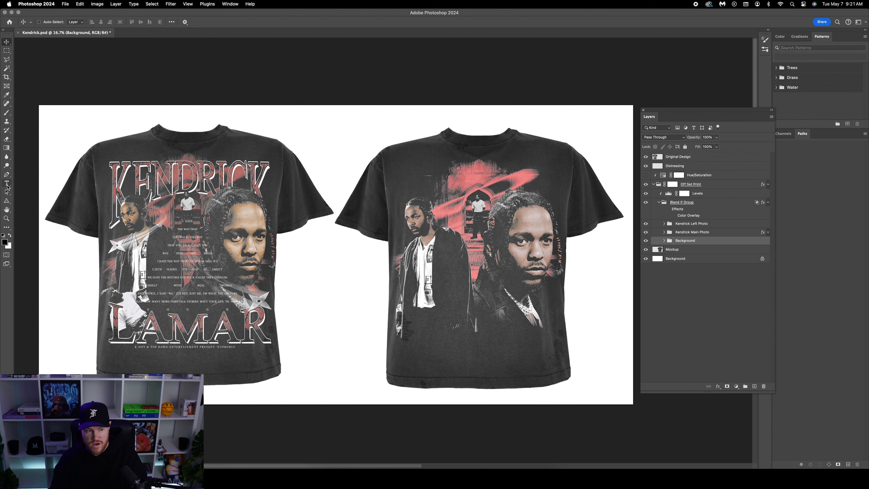
{"action": "left_click", "coordinate": [10, 236]}
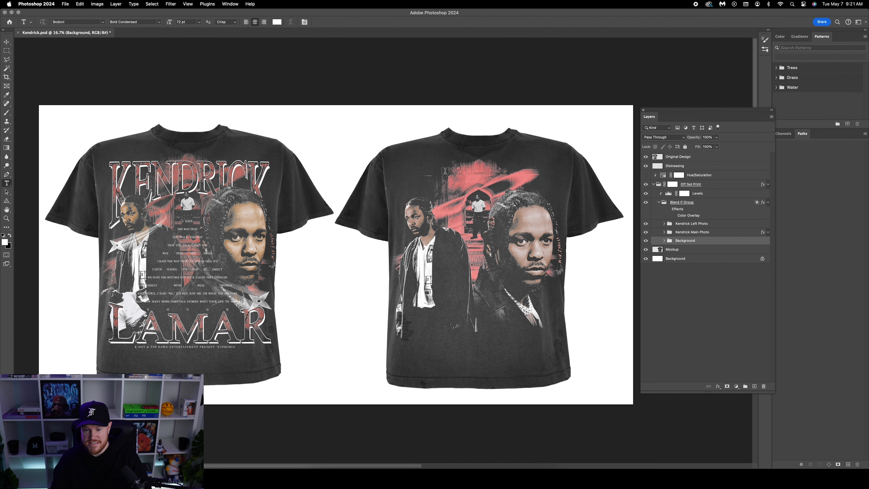
{"action": "left_click", "coordinate": [416, 183]}
{"action": "type", "text": "KENDRICK"}
{"action": "key", "text": "ctrl+a"}
{"action": "left_click", "coordinate": [602, 60]}
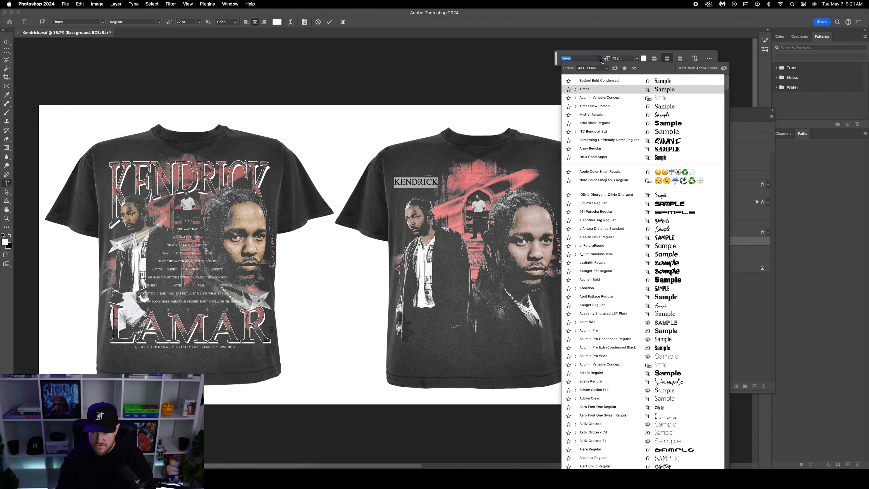
{"action": "left_click", "coordinate": [601, 89]}
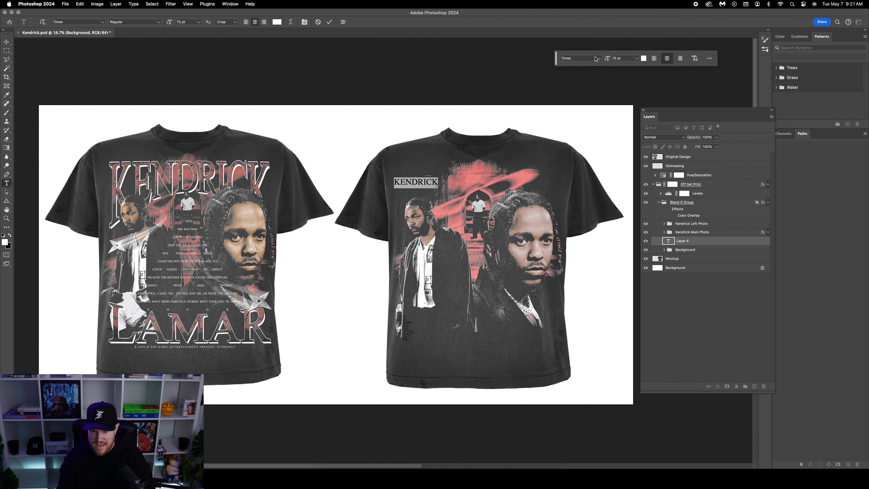
{"action": "left_click_drag", "start_coordinate": [438, 178], "coordinate": [561, 149]}
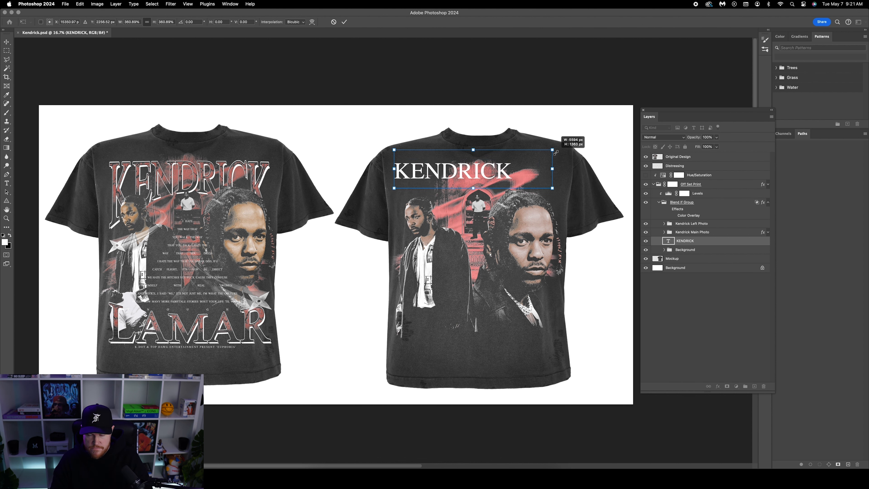
{"action": "key", "text": "Return"}
Step: Set the tracking of the letter D in KENDRICK to -50 using the Character settings
{"action": "left_click_drag", "start_coordinate": [482, 180], "coordinate": [465, 181]}
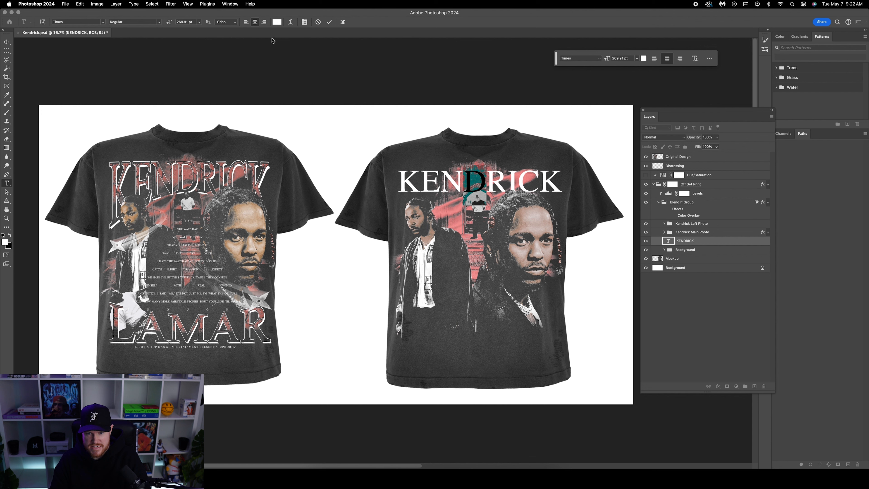
{"action": "left_click", "coordinate": [231, 3]}
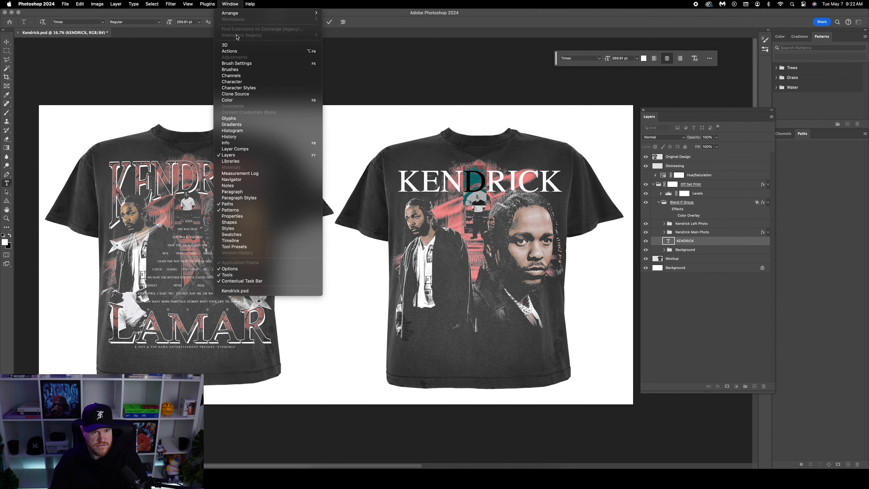
{"action": "left_click", "coordinate": [237, 81]}
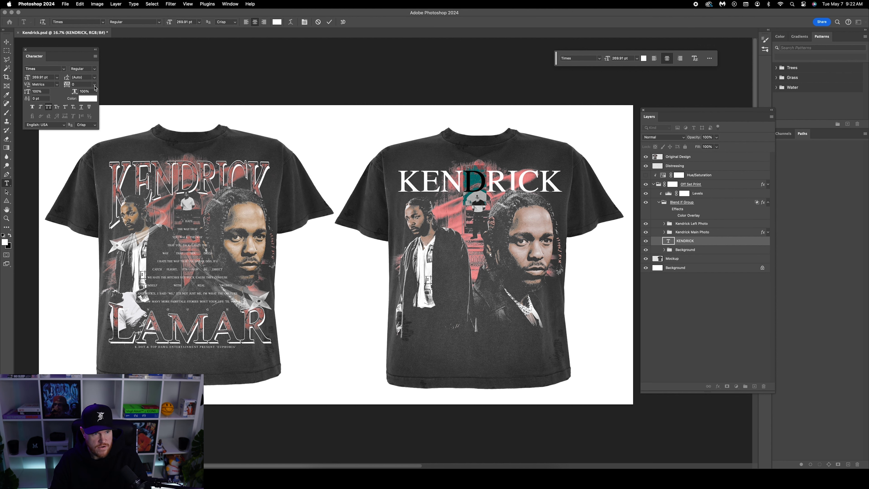
{"action": "left_click", "coordinate": [95, 85]}
{"action": "left_click", "coordinate": [87, 104]}
{"action": "left_click", "coordinate": [495, 183]}
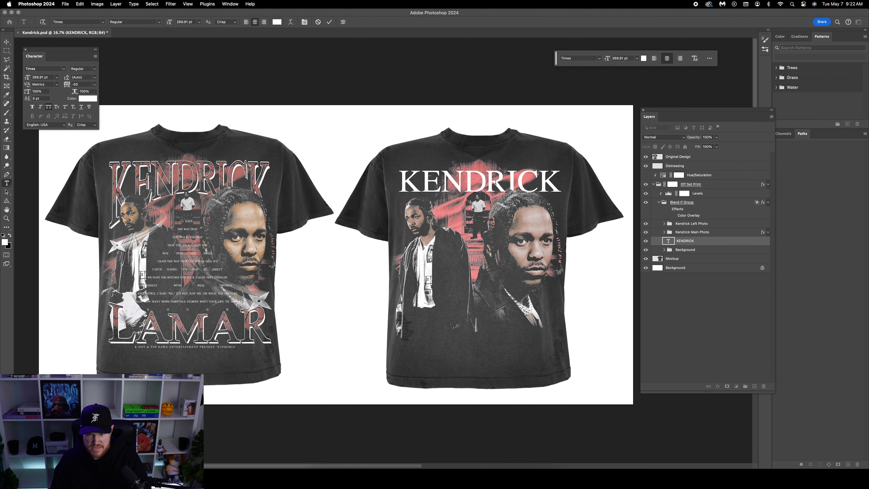
{"action": "left_click_drag", "start_coordinate": [483, 181], "coordinate": [467, 179]}
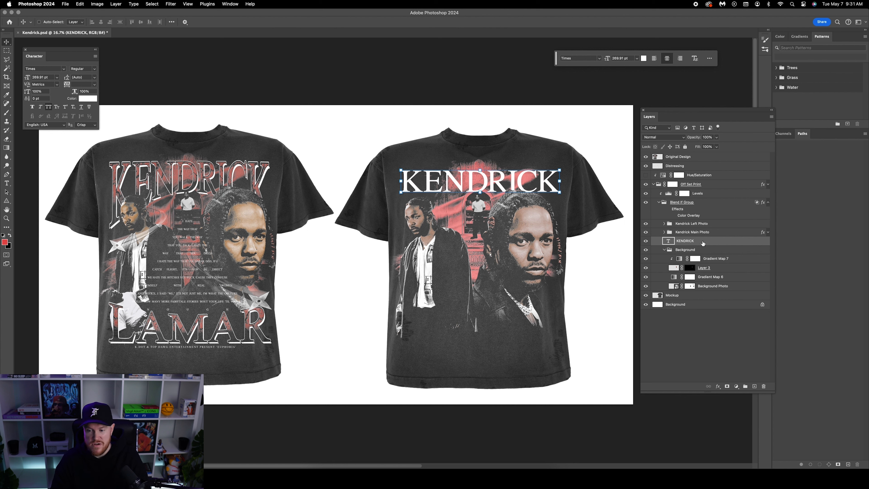
Step: Open the layer style settings of the KENDRICK text layer
{"action": "double_click", "coordinate": [703, 242]}
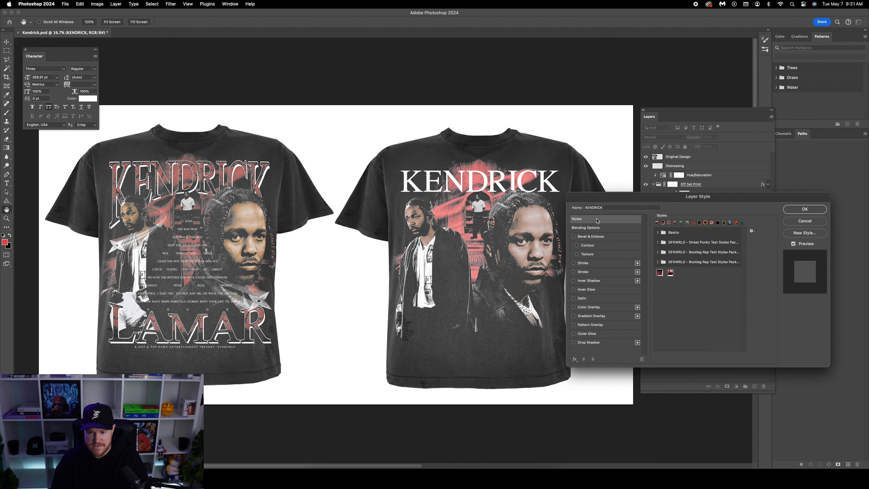
Step: Apply the first red text style from the opened GFXWRLD Bootleg Rap Text Styles pack to KENDRICK and show all layer effects
{"action": "left_click", "coordinate": [658, 262]}
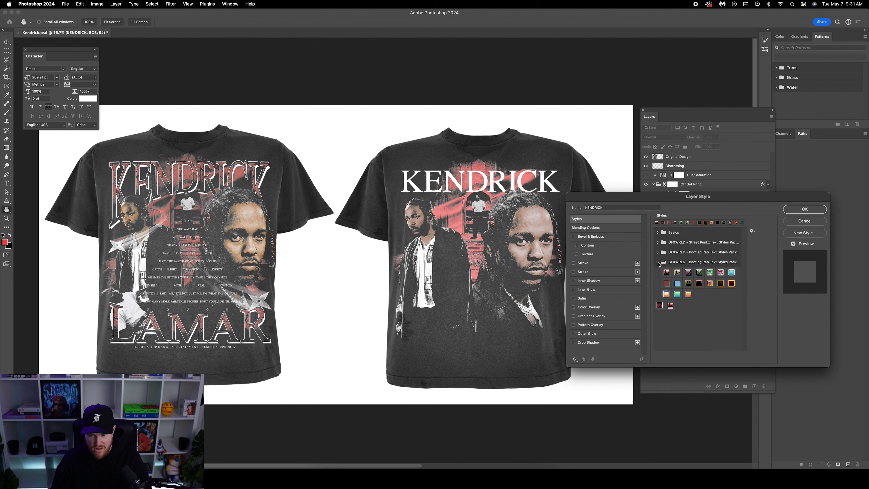
{"action": "left_click", "coordinate": [666, 273]}
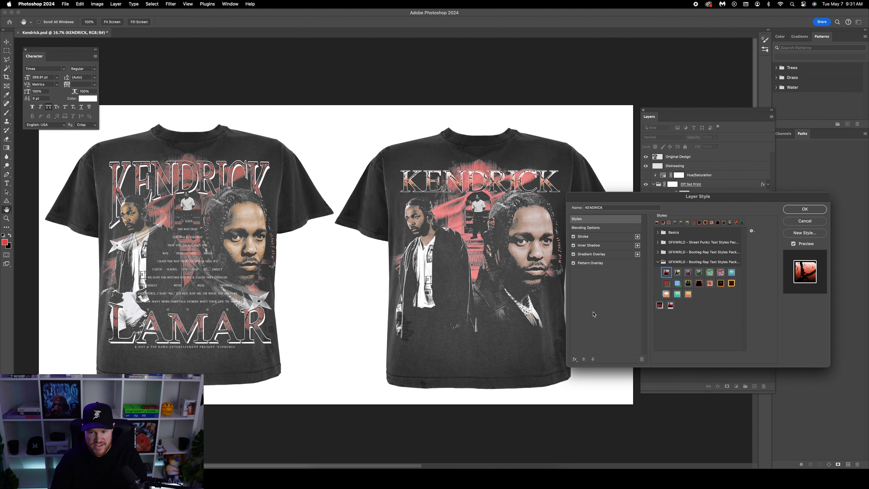
{"action": "left_click", "coordinate": [575, 359]}
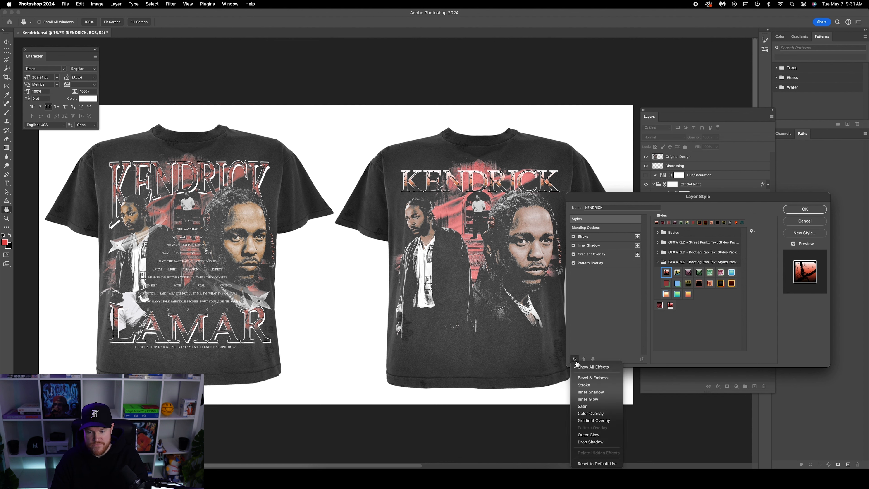
{"action": "left_click", "coordinate": [593, 367]}
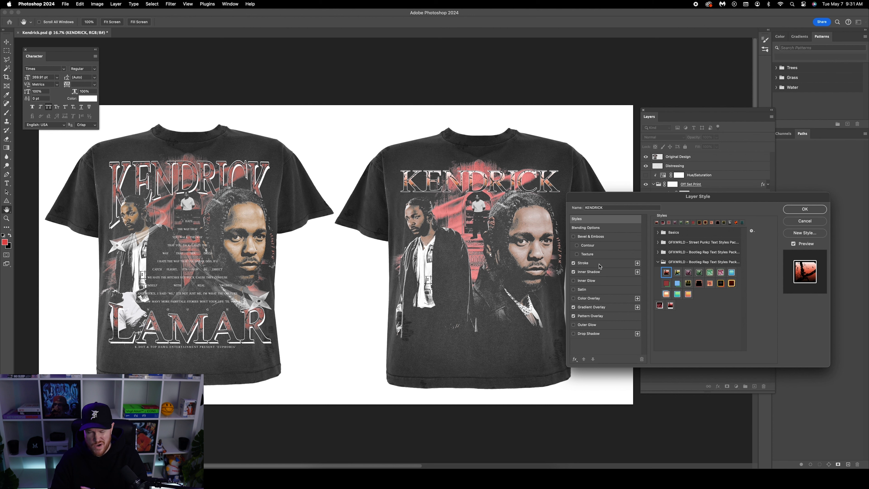
Step: Recolour the middle stop of the KENDRICK gradient overlay from orange-red to the artwork's red
{"action": "left_click", "coordinate": [607, 307]}
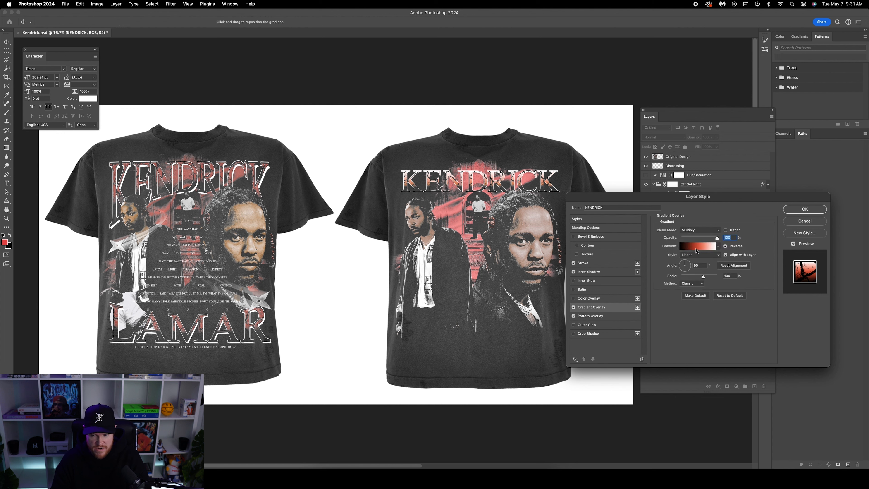
{"action": "left_click", "coordinate": [697, 251]}
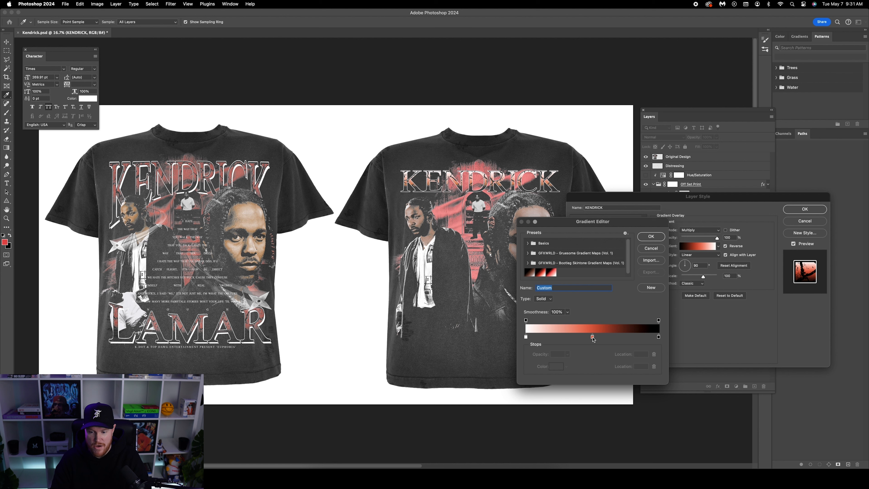
{"action": "left_click", "coordinate": [592, 338]}
{"action": "left_click", "coordinate": [554, 367]}
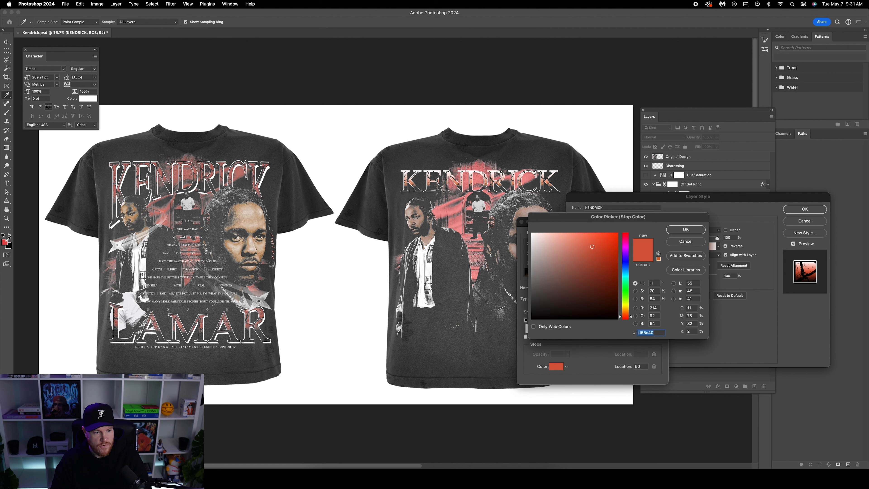
{"action": "left_click", "coordinate": [686, 229]}
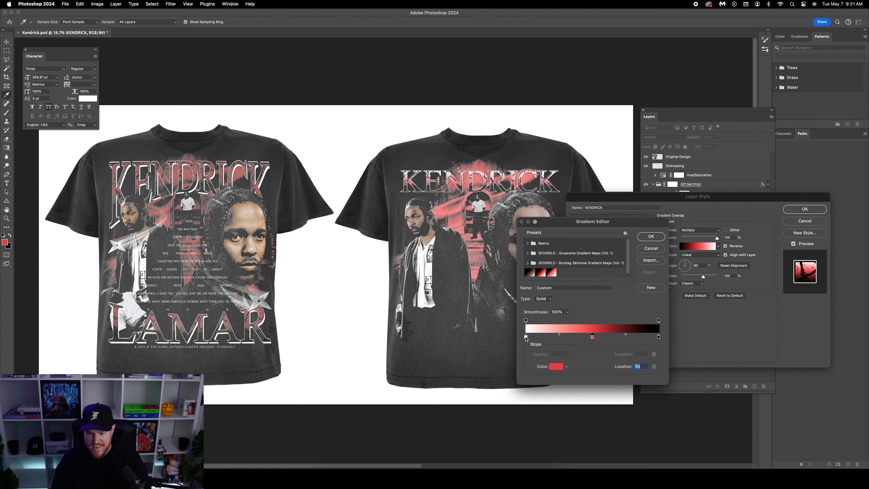
Step: Remove the gradient's white stop and move the red stop to location 0 for a plain red-to-black gradient
{"action": "left_click_drag", "start_coordinate": [526, 338], "coordinate": [528, 359]}
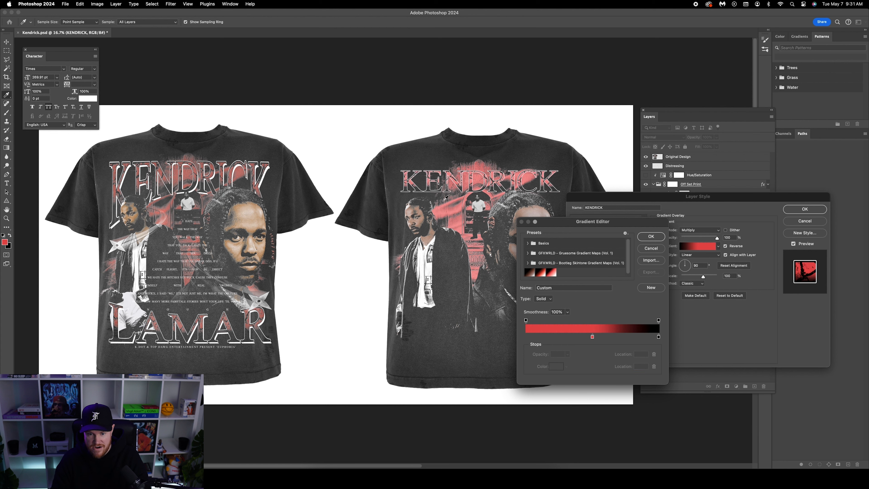
{"action": "left_click", "coordinate": [592, 338]}
{"action": "left_click_drag", "start_coordinate": [593, 337], "coordinate": [526, 337]}
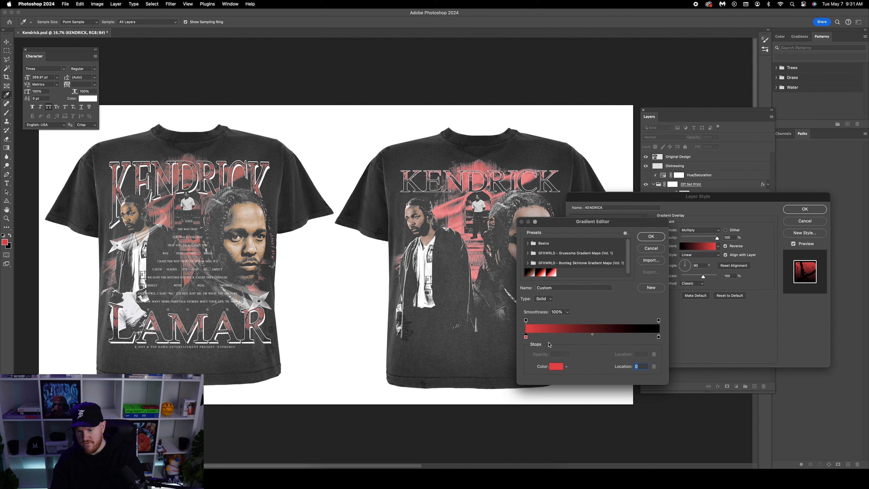
{"action": "left_click", "coordinate": [651, 236]}
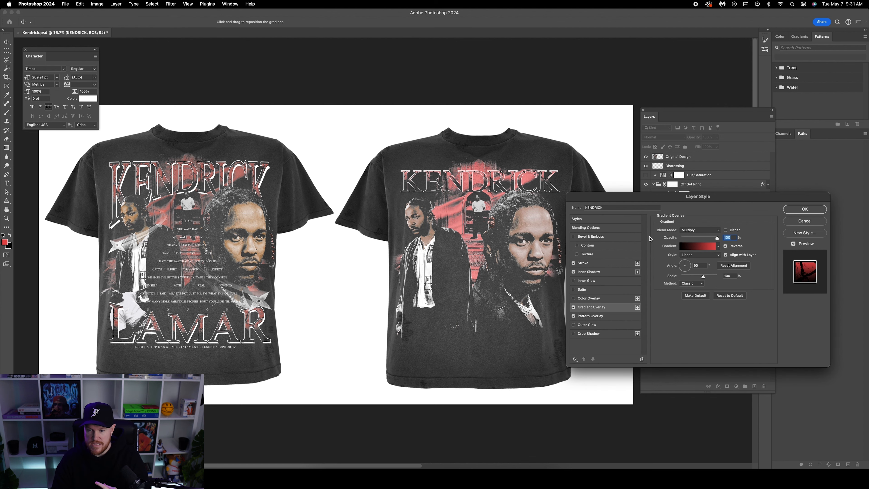
Step: Add a second stroke to the KENDRICK text with position Inside and colour black
{"action": "left_click", "coordinate": [615, 266]}
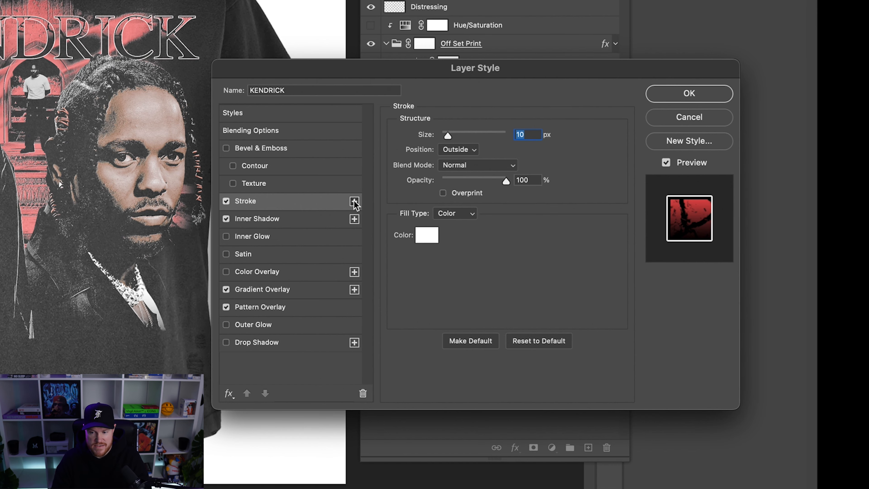
{"action": "left_click", "coordinate": [355, 201]}
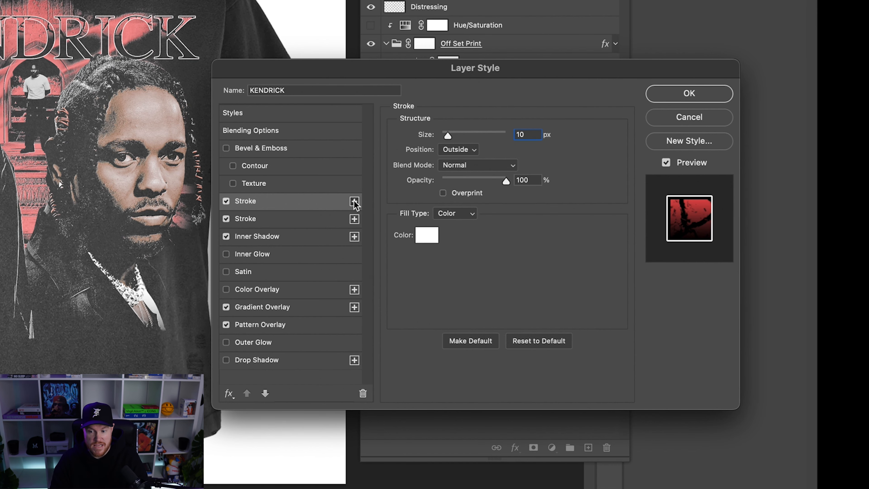
{"action": "left_click", "coordinate": [455, 152]}
{"action": "left_click", "coordinate": [456, 165]}
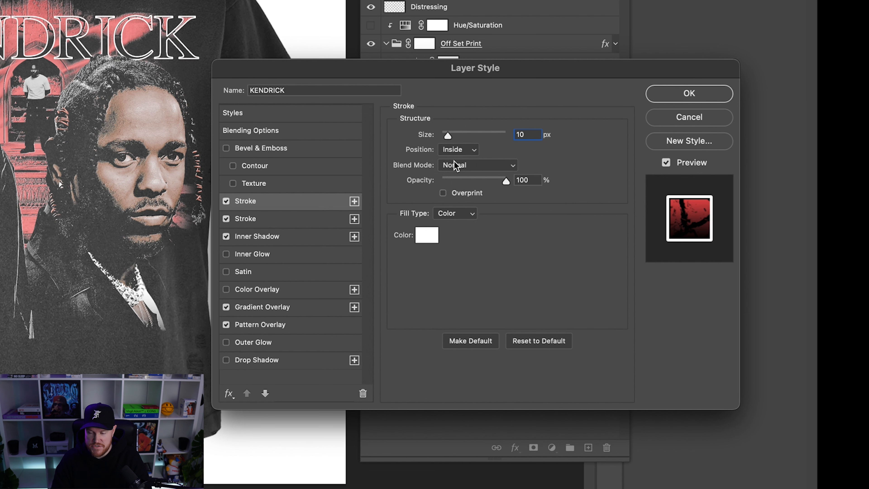
{"action": "left_click", "coordinate": [427, 235]}
{"action": "left_click", "coordinate": [264, 248]}
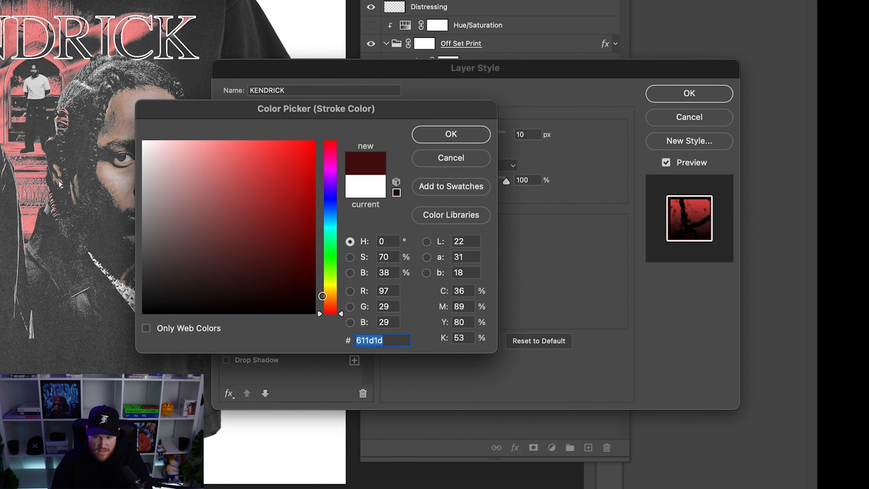
{"action": "left_click", "coordinate": [314, 313]}
{"action": "left_click", "coordinate": [451, 134]}
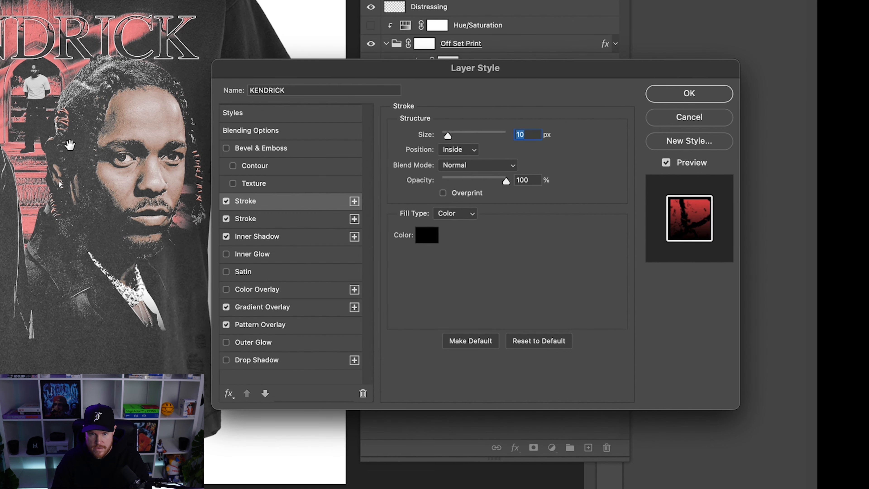
Step: Add a white (ffffff) drop shadow with Normal blend mode, 100% opacity, 46 px distance and 0 px size
{"action": "left_click", "coordinate": [296, 365]}
{"action": "left_click", "coordinate": [532, 137]}
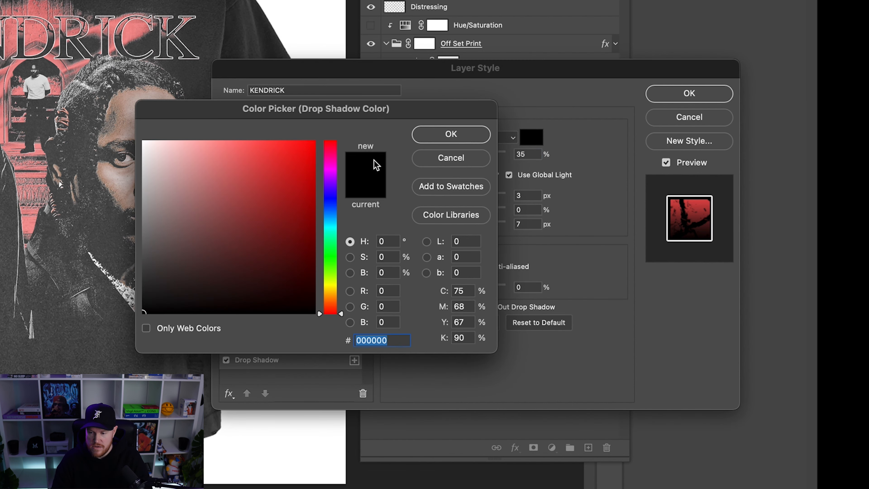
{"action": "type", "text": "ffffff"}
{"action": "left_click", "coordinate": [479, 135]}
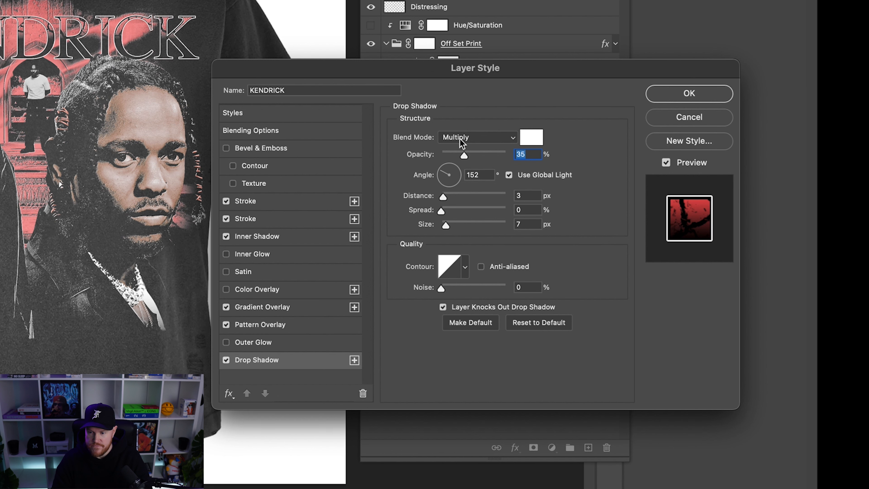
{"action": "left_click", "coordinate": [479, 137]}
{"action": "left_click", "coordinate": [466, 85]}
{"action": "left_click_drag", "start_coordinate": [464, 155], "coordinate": [602, 161]}
{"action": "left_click_drag", "start_coordinate": [445, 225], "coordinate": [473, 195]}
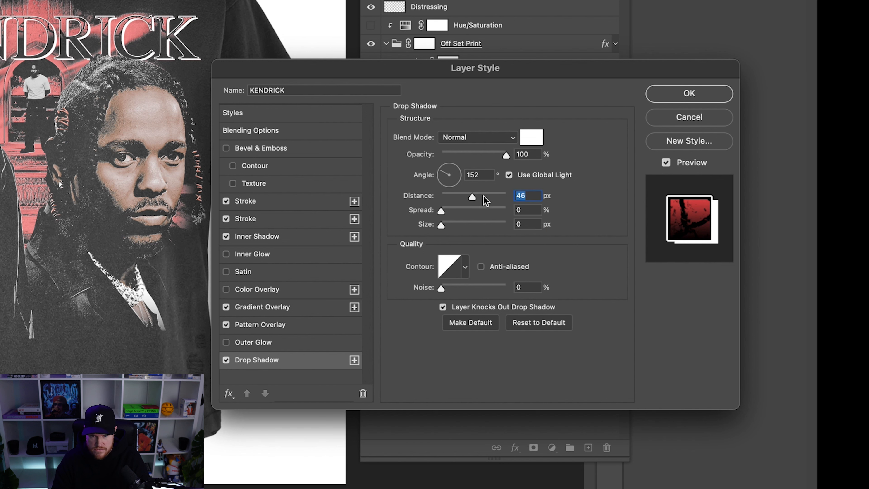
Step: Save the combined effects as a new style preset and apply the layer style to the KENDRICK text
{"action": "left_click", "coordinate": [287, 112]}
{"action": "left_click", "coordinate": [691, 142]}
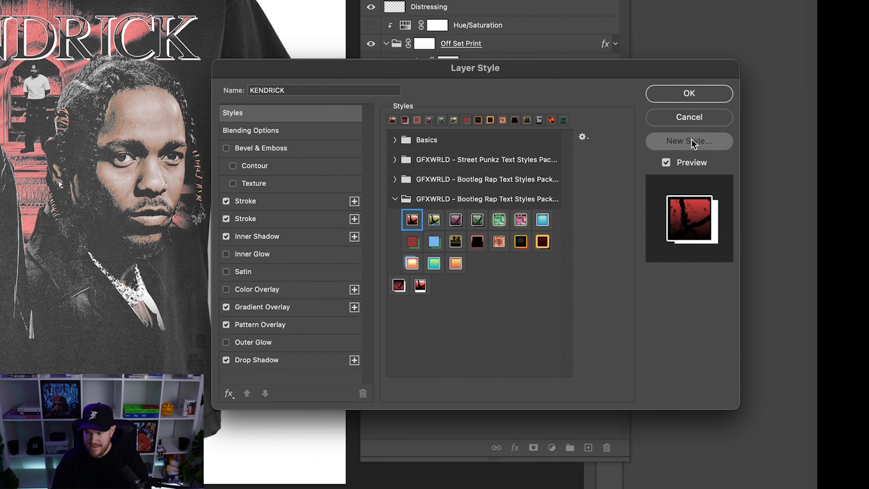
{"action": "left_click", "coordinate": [103, 129]}
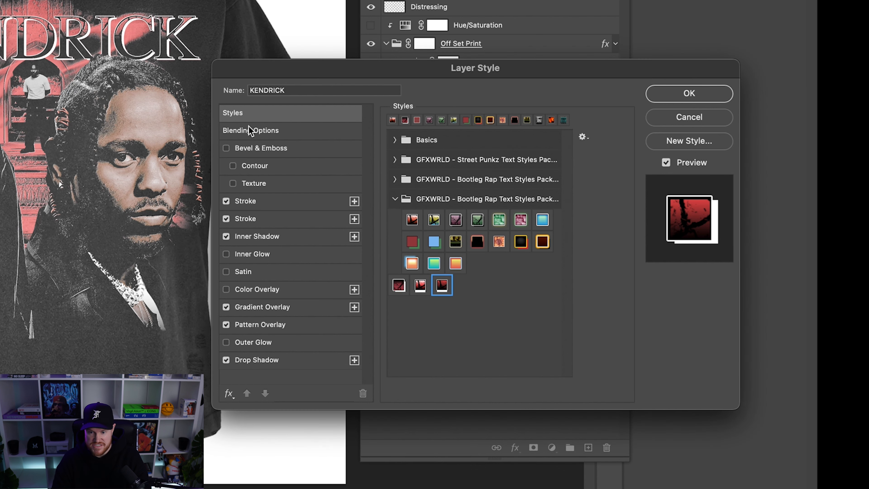
{"action": "left_click", "coordinate": [690, 94]}
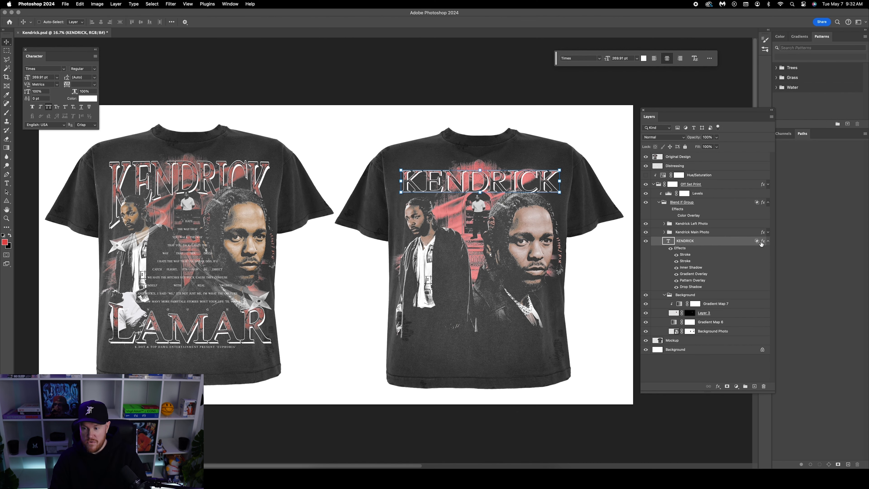
Step: Collapse the KENDRICK layer's effects list, duplicate the layer and hide the original as a backup
{"action": "left_click", "coordinate": [763, 242]}
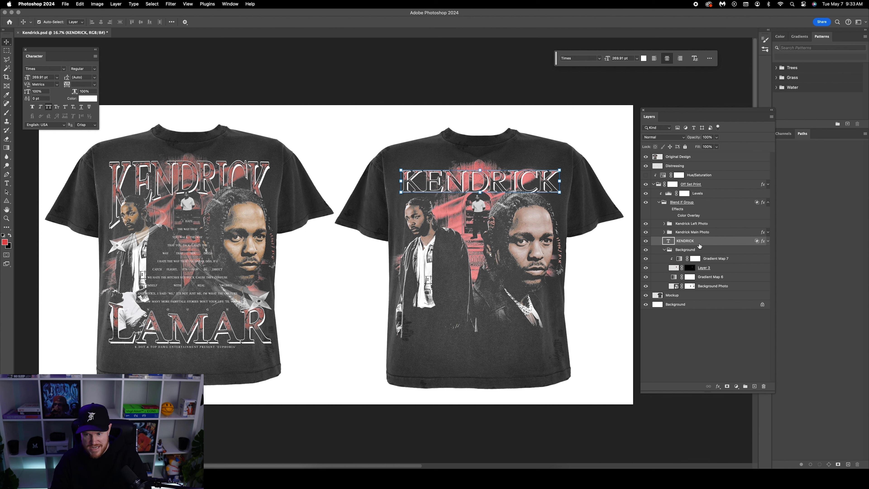
{"action": "key", "text": "super+j"}
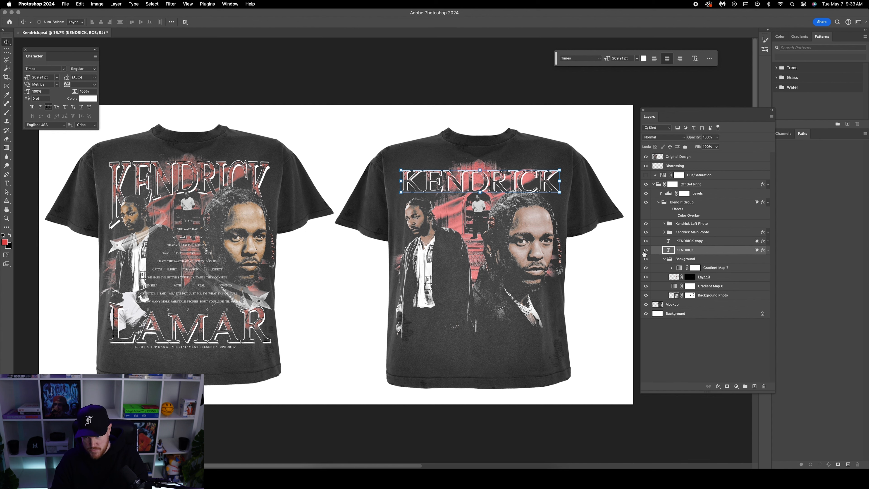
{"action": "left_click", "coordinate": [646, 251]}
Step: Convert the KENDRICK copy layer to a smart object
{"action": "left_click", "coordinate": [709, 244]}
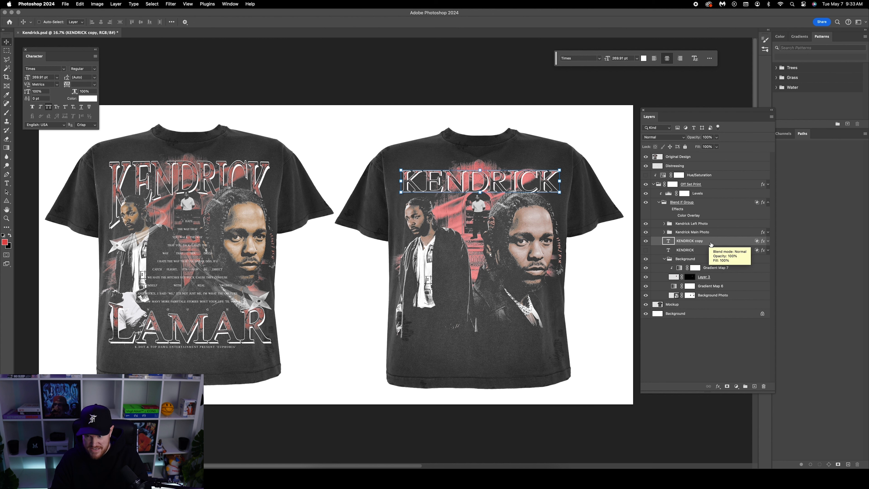
{"action": "right_click", "coordinate": [711, 244]}
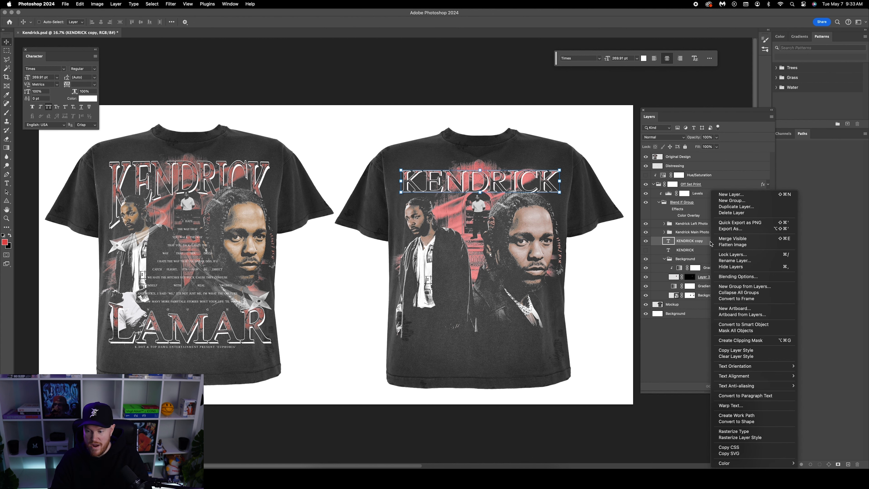
{"action": "left_click", "coordinate": [744, 327]}
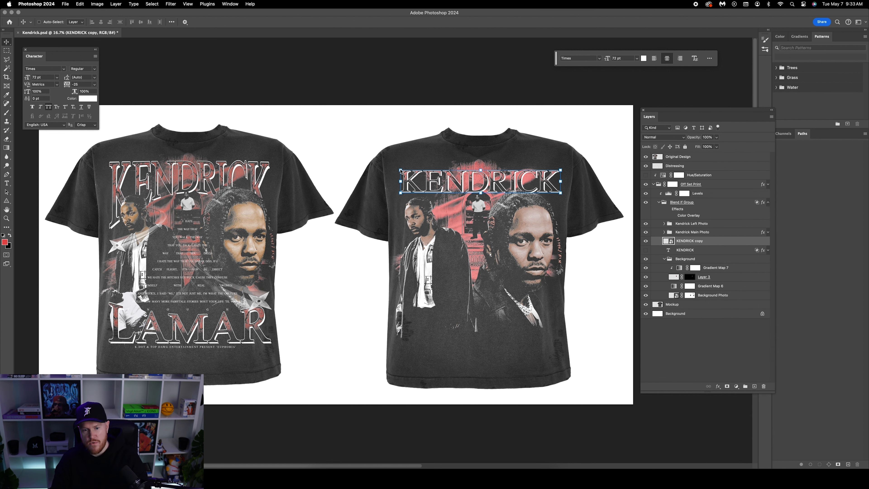
Step: Warp the KENDRICK copy with the Arc Lower preset and a bend of -20%
{"action": "key", "text": "super+t"}
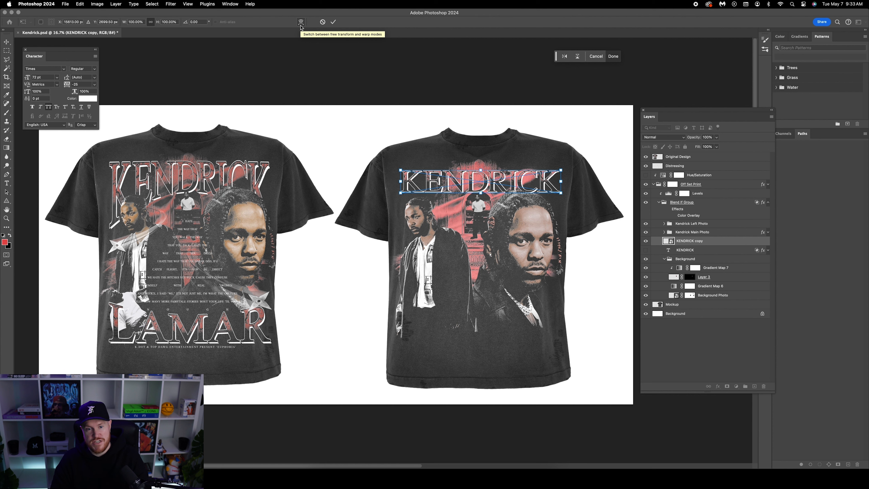
{"action": "left_click", "coordinate": [301, 23]}
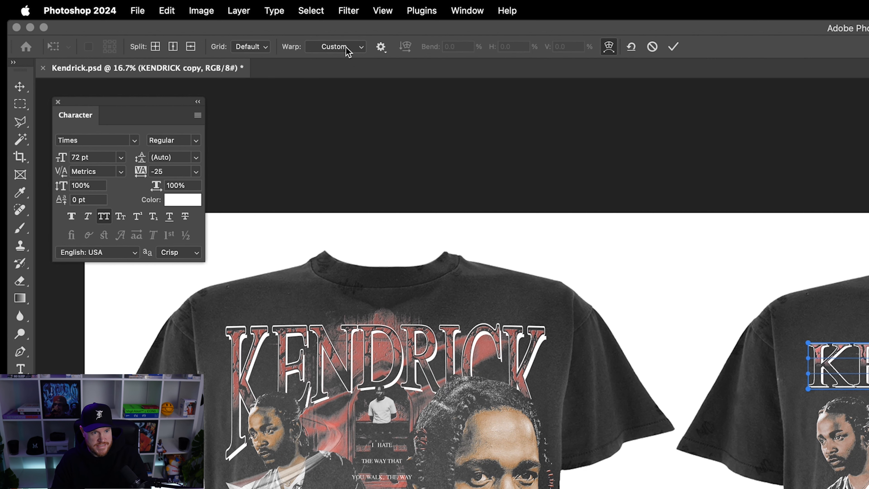
{"action": "left_click", "coordinate": [168, 22]}
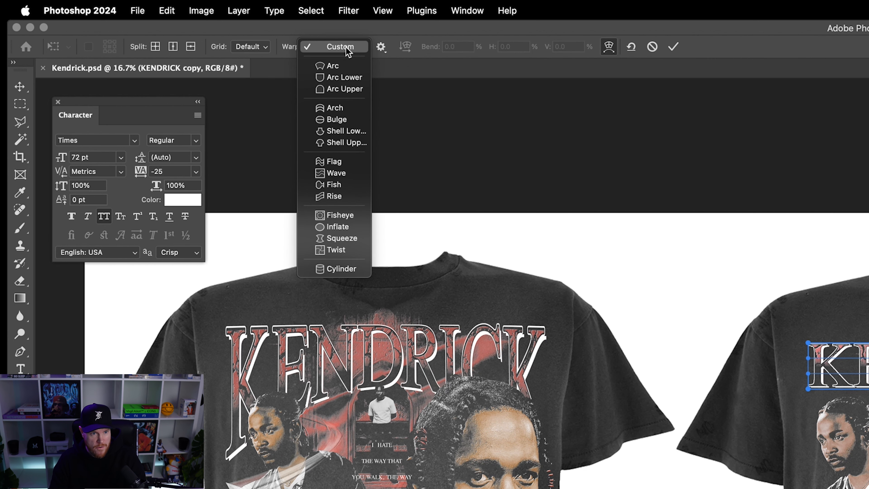
{"action": "left_click", "coordinate": [351, 82]}
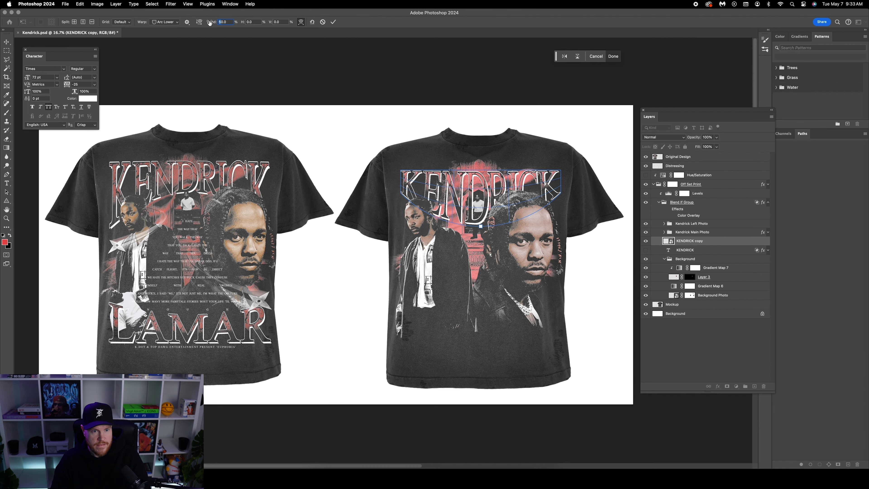
{"action": "type", "text": "-20"}
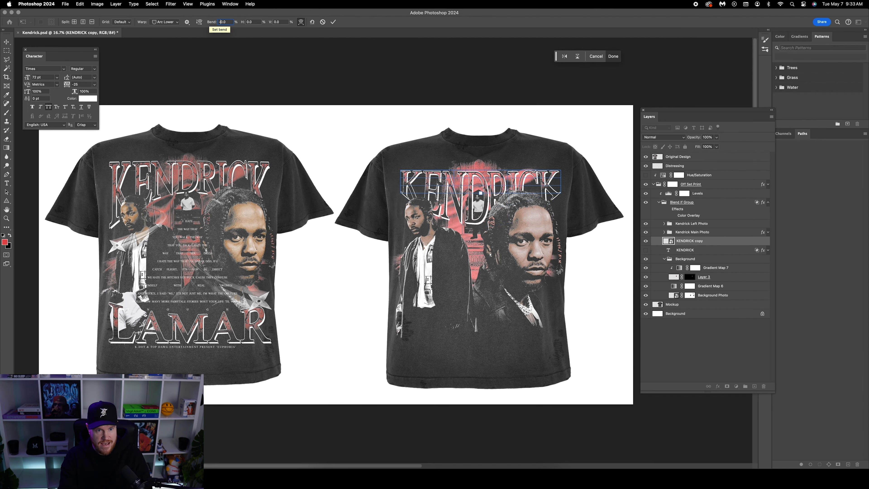
{"action": "key", "text": "Return"}
{"action": "key", "text": "Return"}
Step: Free-transform the warped KENDRICK text, stretching it much taller and slightly wider across the right shirt's chest
{"action": "left_click", "coordinate": [6, 42]}
{"action": "key", "text": "super+t"}
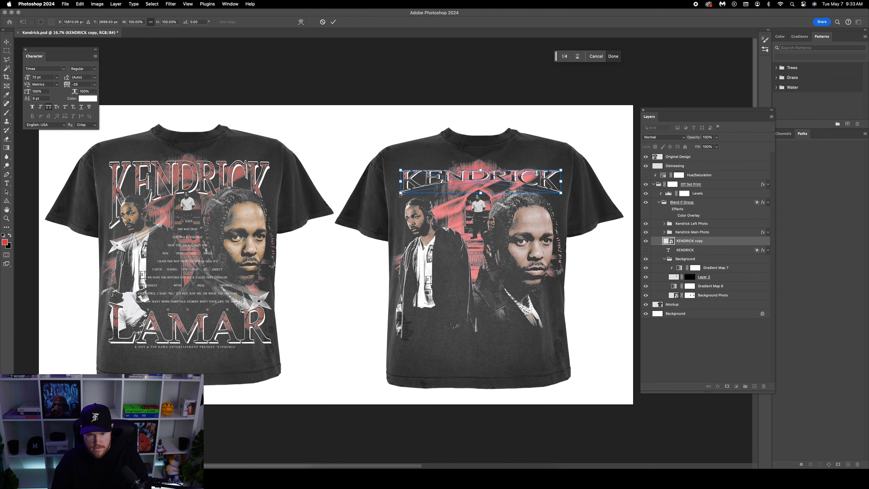
{"action": "left_click_drag", "start_coordinate": [402, 194], "coordinate": [397, 220]}
{"action": "left_click_drag", "start_coordinate": [560, 170], "coordinate": [569, 162]}
{"action": "left_click_drag", "start_coordinate": [483, 221], "coordinate": [478, 229]}
{"action": "key", "text": "Return"}
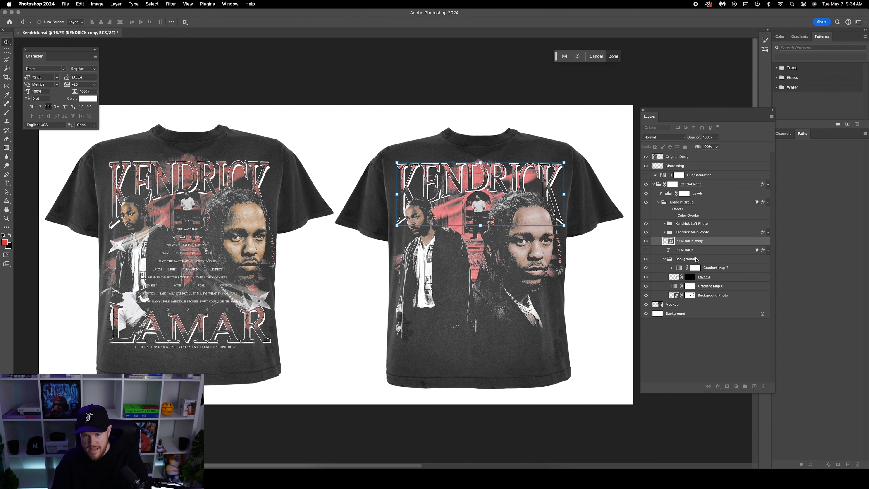
Step: Move the KENDRICK copy and the hidden KENDRICK layer into the Background group, directly below Layer 3
{"action": "left_click", "coordinate": [702, 252], "text": "shift"}
{"action": "left_click_drag", "start_coordinate": [721, 253], "coordinate": [715, 280]}
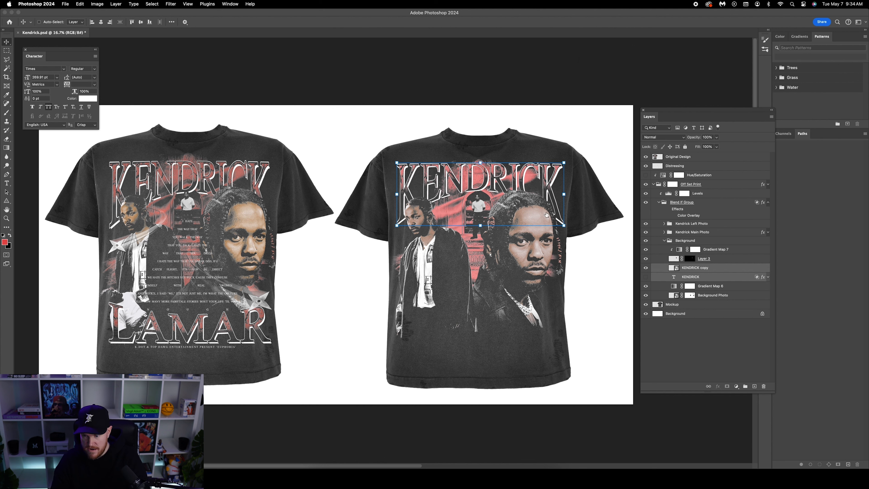
Step: Move the KENDRICK copy and hidden KENDRICK layers slightly lower on the right shirt's chest
{"action": "left_click_drag", "start_coordinate": [515, 185], "coordinate": [515, 195]}
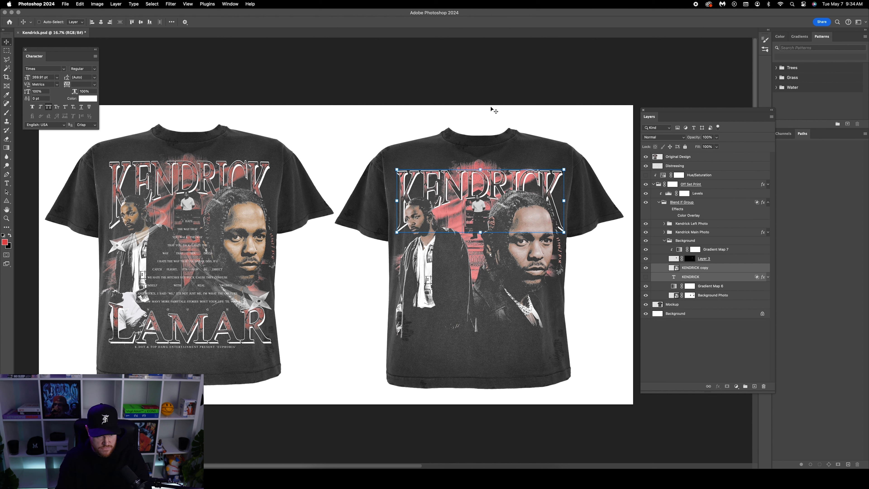
{"action": "key", "text": "shift+Up"}
{"action": "key", "text": "shift+Up"}
Step: Nudge the Kendrick Left Photo group slightly to the right on the right shirt
{"action": "left_click", "coordinate": [488, 159], "text": "super"}
{"action": "key", "text": "shift+Right"}
{"action": "key", "text": "shift+Right"}
{"action": "key", "text": "shift+Right"}
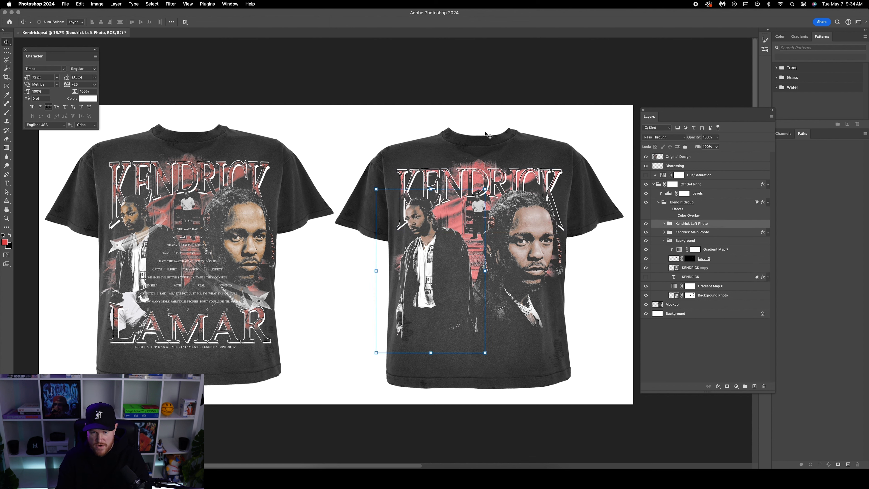
{"action": "key", "text": "shift+Right"}
{"action": "key", "text": "shift+Right"}
{"action": "key", "text": "shift+Right"}
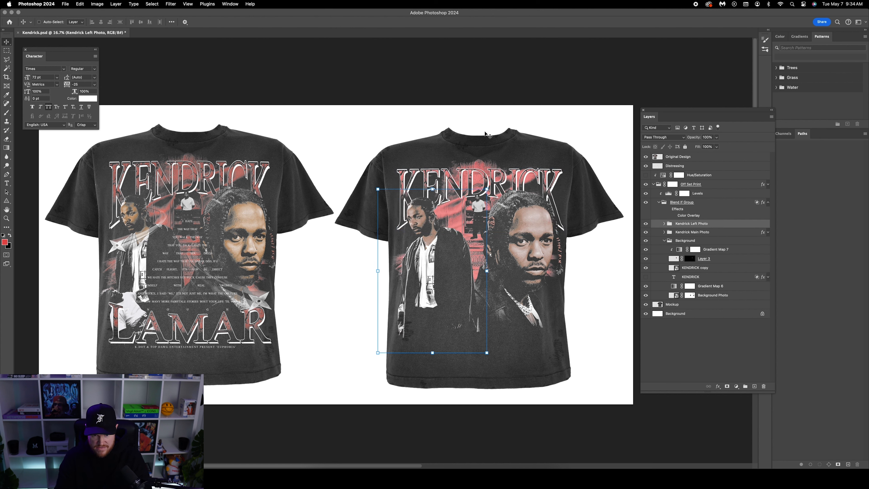
{"action": "key", "text": "shift+Left"}
{"action": "key", "text": "shift+Right"}
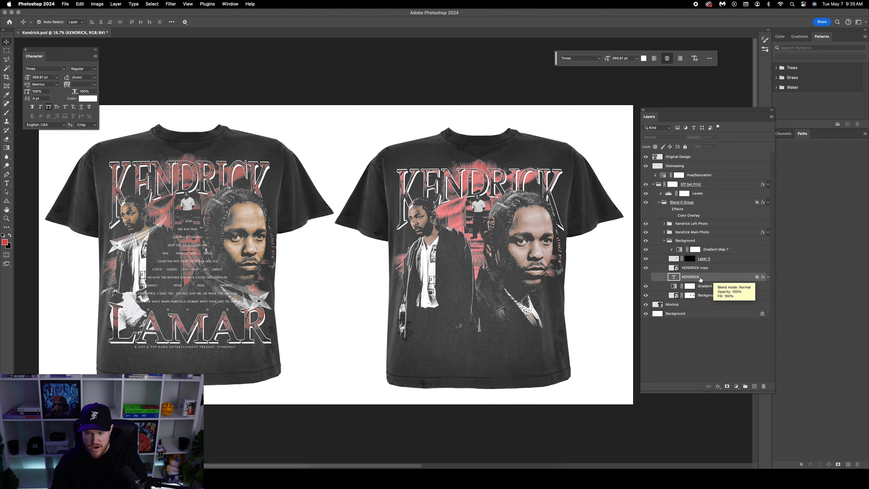
Step: Duplicate the hidden KENDRICK text layer above the Kendrick Left Photo group, place it below the photos and make it visible
{"action": "key", "text": "super+j"}
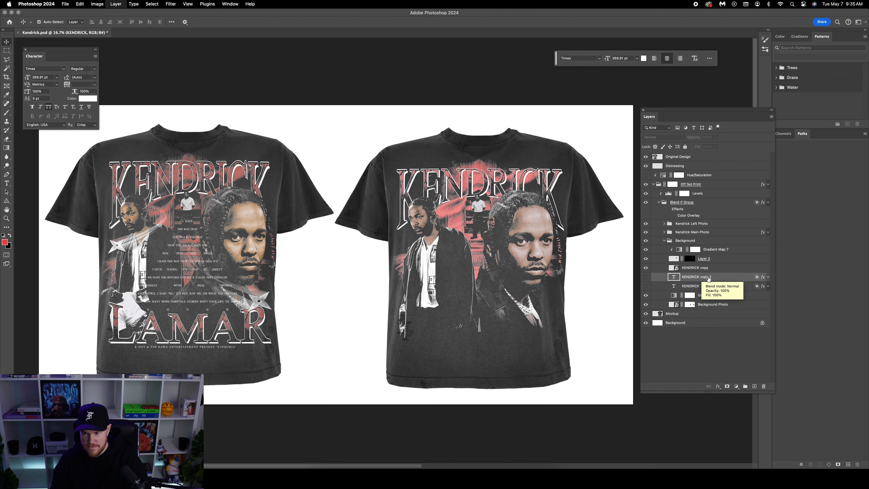
{"action": "left_click_drag", "start_coordinate": [715, 280], "coordinate": [700, 219]}
{"action": "left_click_drag", "start_coordinate": [475, 186], "coordinate": [491, 329]}
{"action": "left_click", "coordinate": [646, 223]}
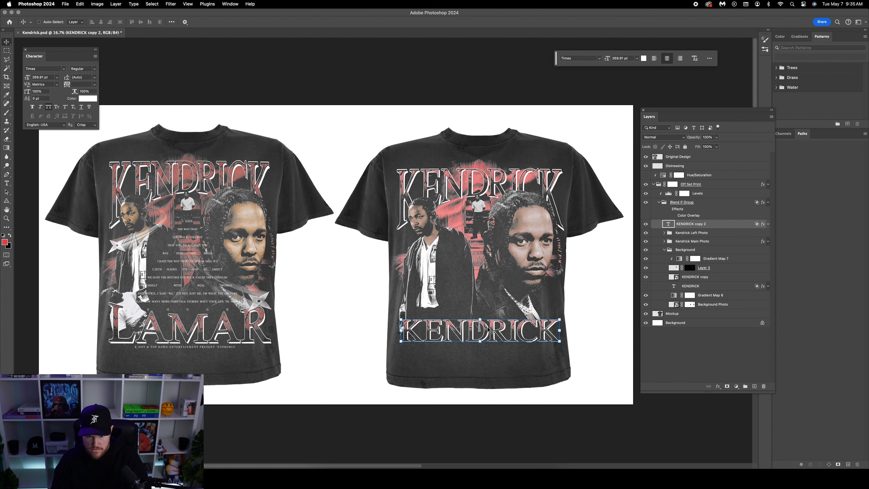
Step: Replace the duplicated text below the photos with LAMAR
{"action": "key", "text": "t"}
{"action": "double_click", "coordinate": [446, 334]}
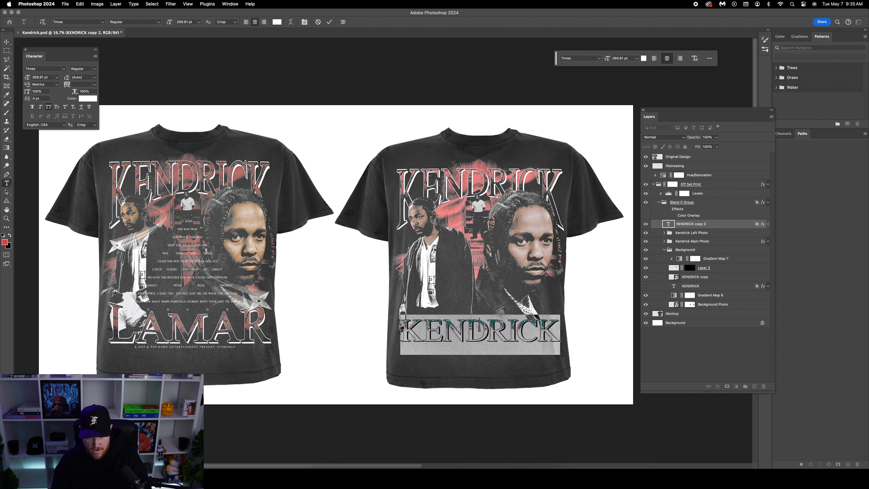
{"action": "type", "text": "LAMAR"}
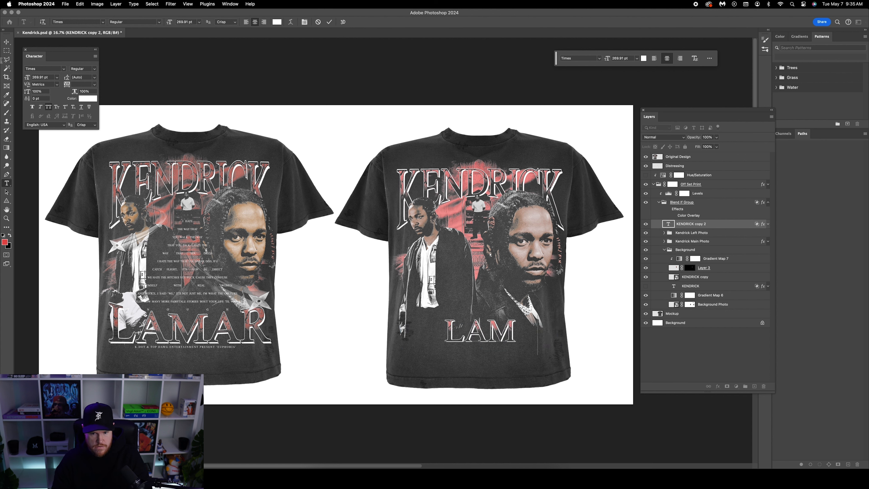
{"action": "left_click", "coordinate": [7, 44]}
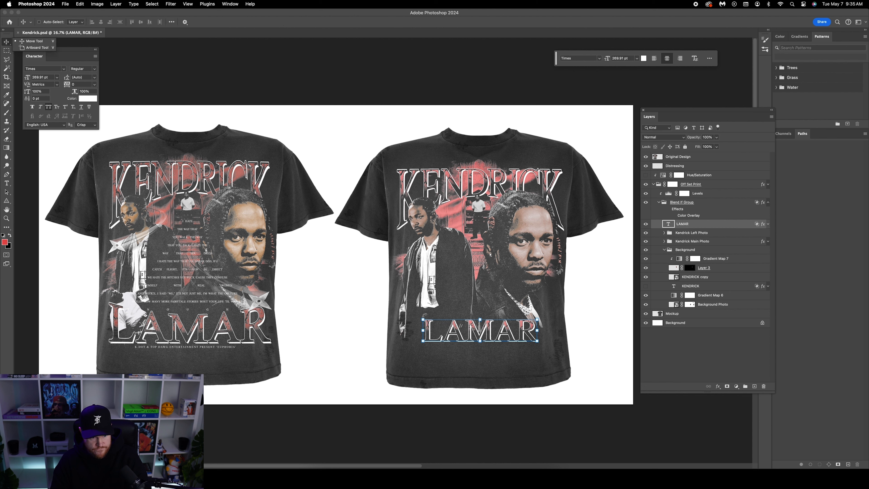
Step: Scale the LAMAR text up proportionally to about 133% and lower it slightly beneath the photos
{"action": "key", "text": "super+t"}
{"action": "left_click_drag", "start_coordinate": [423, 315], "coordinate": [403, 308]}
{"action": "left_click_drag", "start_coordinate": [542, 306], "coordinate": [558, 302]}
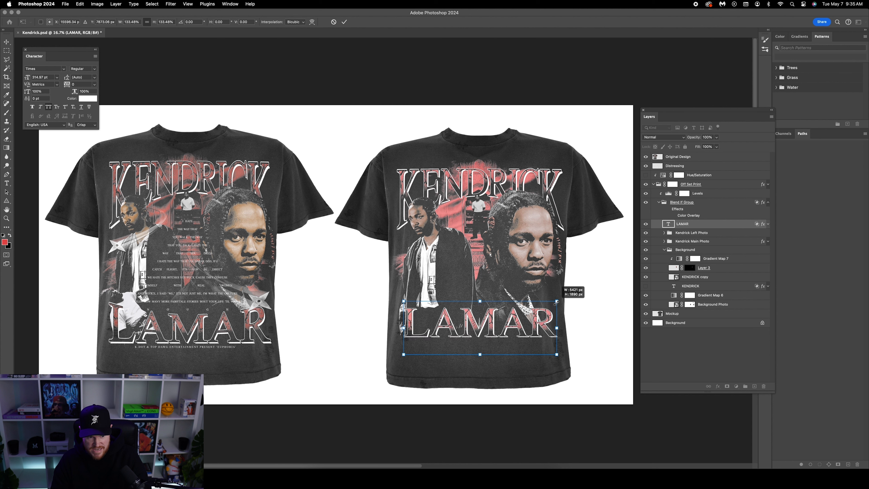
{"action": "key", "text": "Return"}
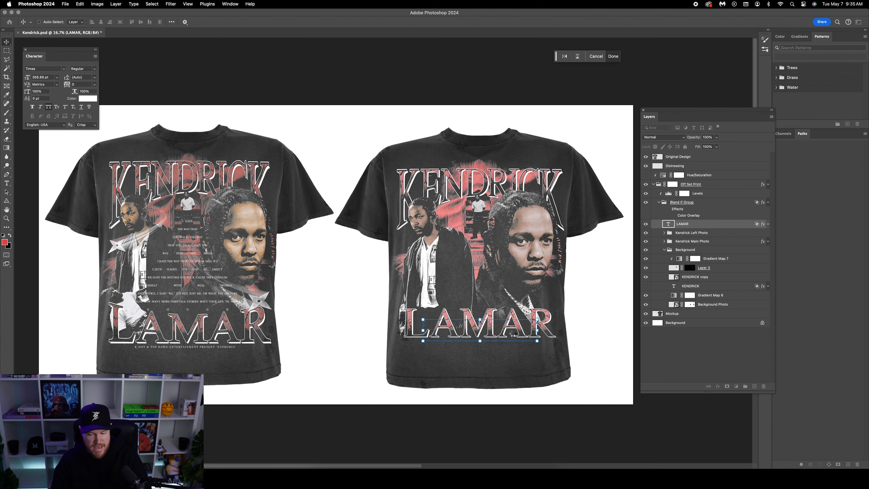
{"action": "left_click_drag", "start_coordinate": [503, 324], "coordinate": [503, 329]}
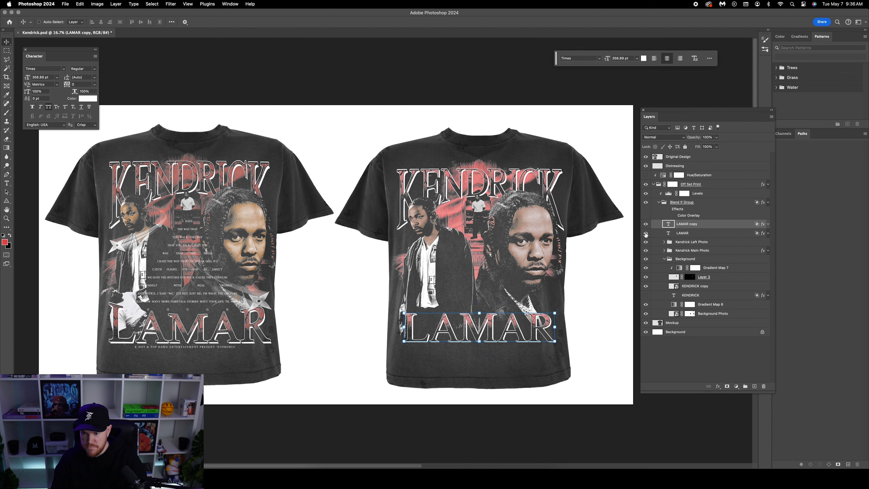
Step: Convert the LAMAR copy to a smart object and warp it with the Arc Upper preset at a bend of -20%
{"action": "right_click", "coordinate": [700, 227]}
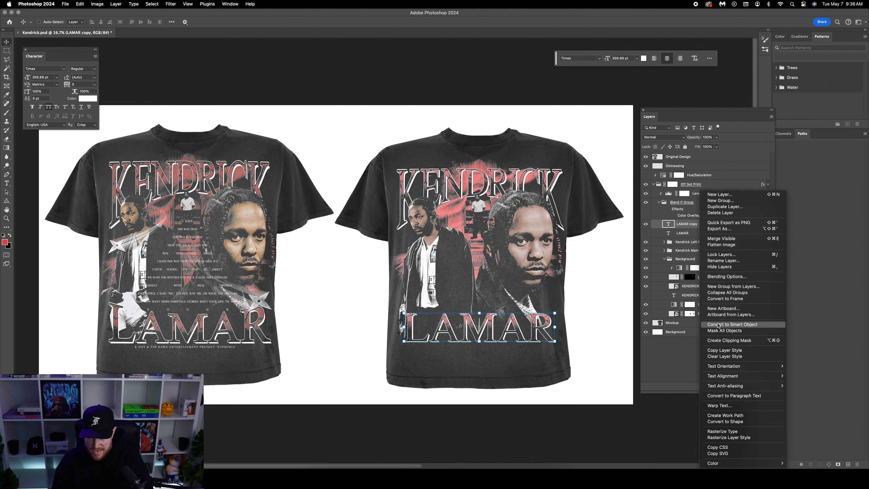
{"action": "left_click", "coordinate": [385, 303]}
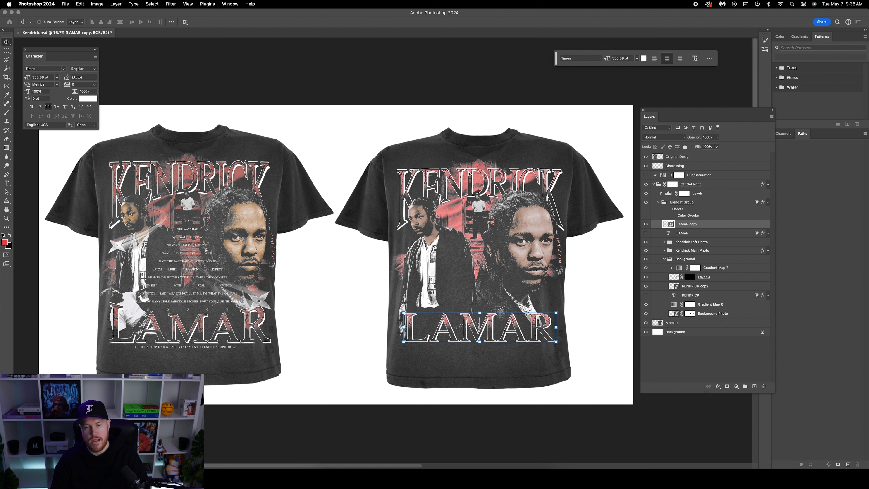
{"action": "key", "text": "super+t"}
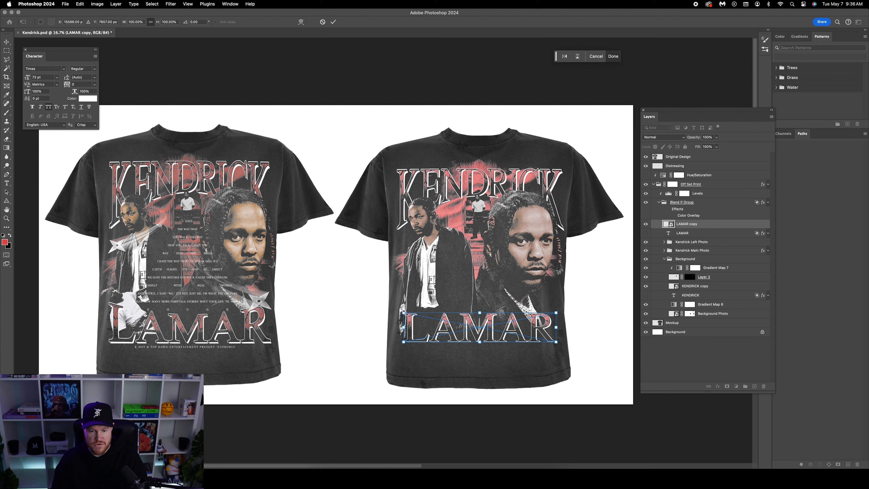
{"action": "left_click", "coordinate": [301, 23]}
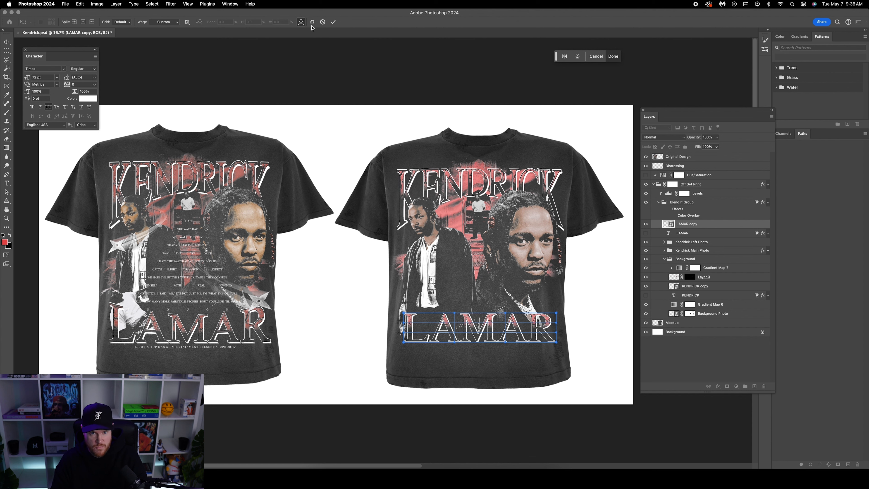
{"action": "left_click", "coordinate": [168, 22]}
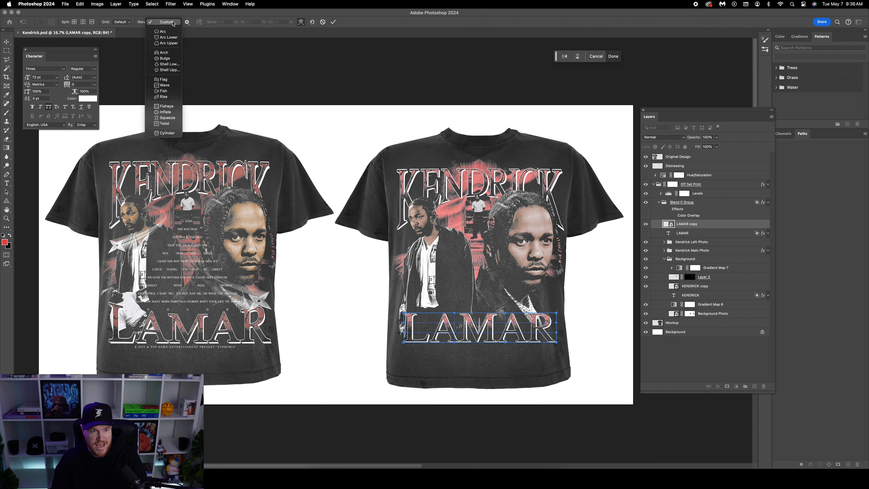
{"action": "left_click", "coordinate": [167, 44]}
{"action": "left_click", "coordinate": [223, 22]}
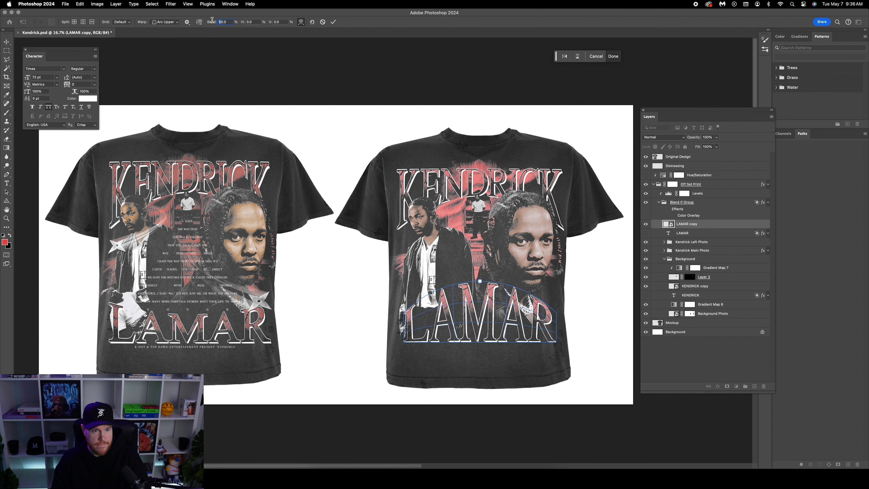
{"action": "type", "text": "-20"}
{"action": "key", "text": "Return"}
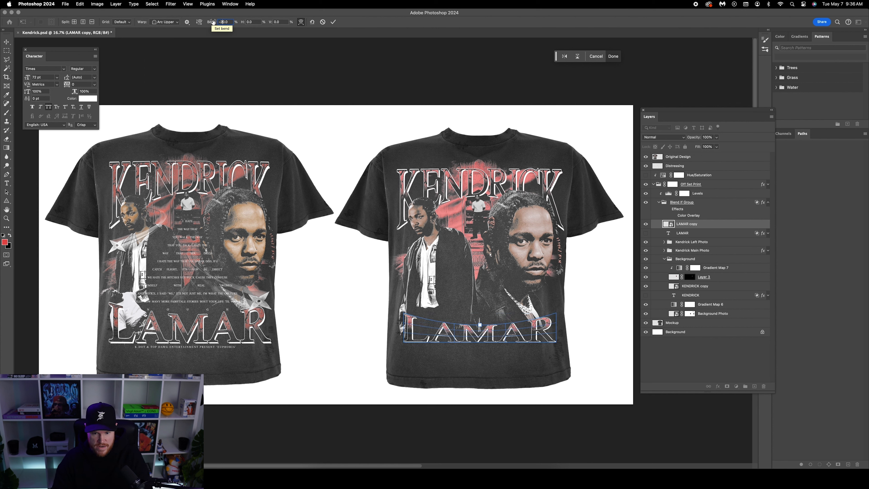
{"action": "left_click", "coordinate": [7, 42]}
Step: Free-transform the warped LAMAR text, stretching it much taller and slightly wider across the shirt's lower chest
{"action": "key", "text": "super+t"}
{"action": "left_click_drag", "start_coordinate": [404, 313], "coordinate": [399, 297]}
{"action": "left_click_drag", "start_coordinate": [556, 301], "coordinate": [558, 298]}
{"action": "left_click_drag", "start_coordinate": [480, 298], "coordinate": [480, 297]}
{"action": "key", "text": "Return"}
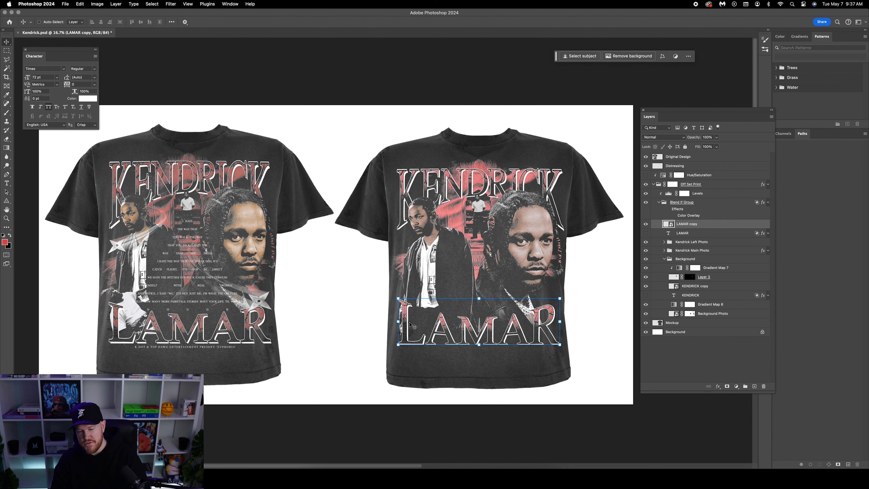
Step: Turn on Smart Guides and widen the LAMAR text to about 5905 px, aligning both sides with the KENDRICK text
{"action": "left_click_drag", "start_coordinate": [398, 321], "coordinate": [402, 326]}
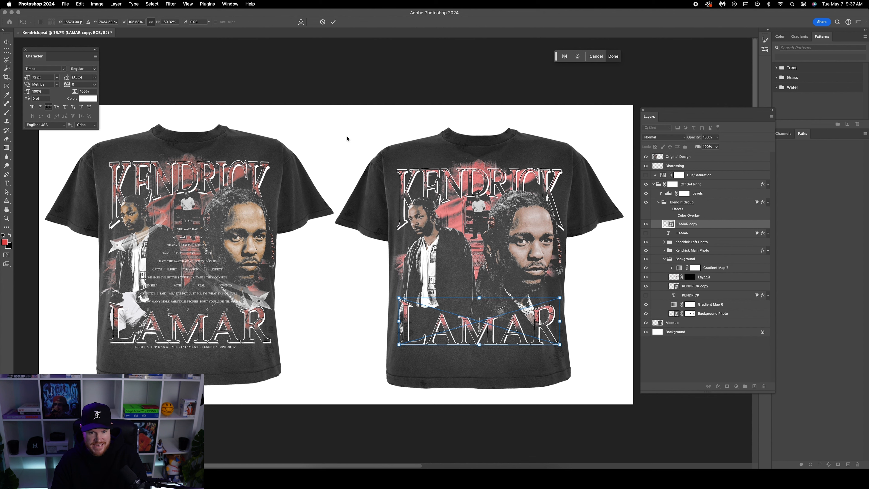
{"action": "left_click", "coordinate": [189, 4]}
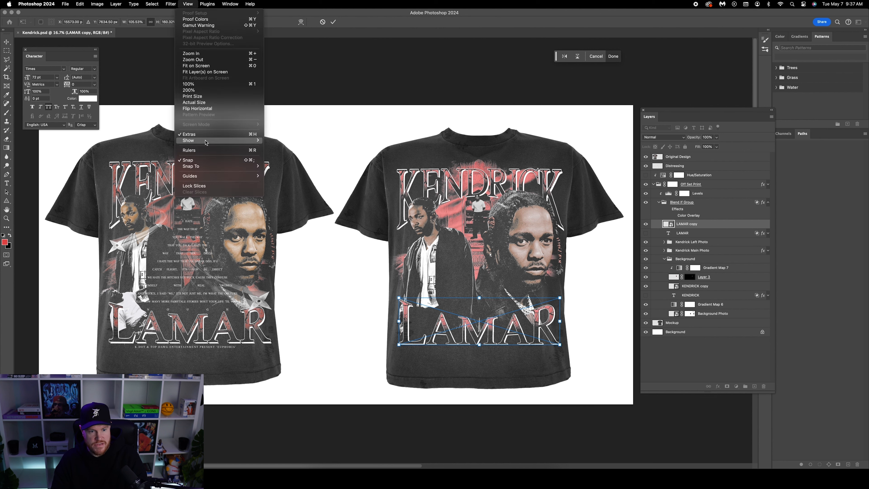
{"action": "mouse_move", "coordinate": [207, 141]}
{"action": "left_click", "coordinate": [316, 199]}
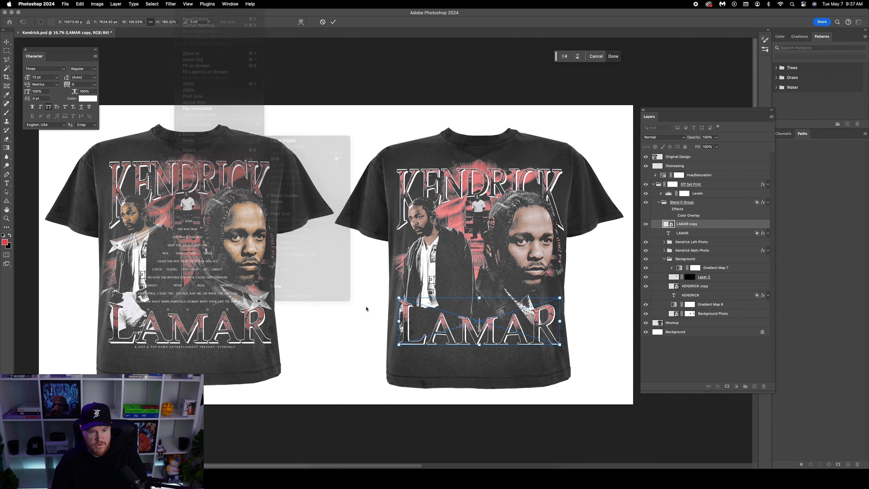
{"action": "left_click_drag", "start_coordinate": [400, 322], "coordinate": [398, 324]}
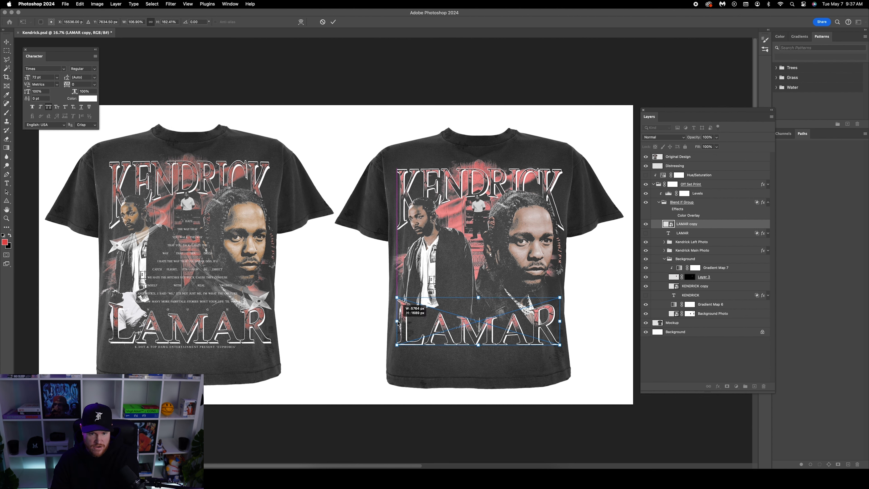
{"action": "left_click_drag", "start_coordinate": [565, 319], "coordinate": [567, 321]}
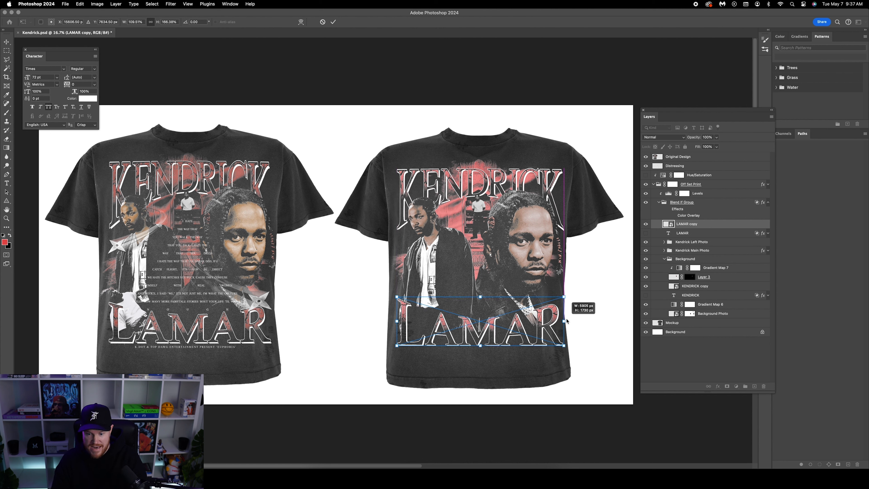
{"action": "left_click", "coordinate": [7, 41]}
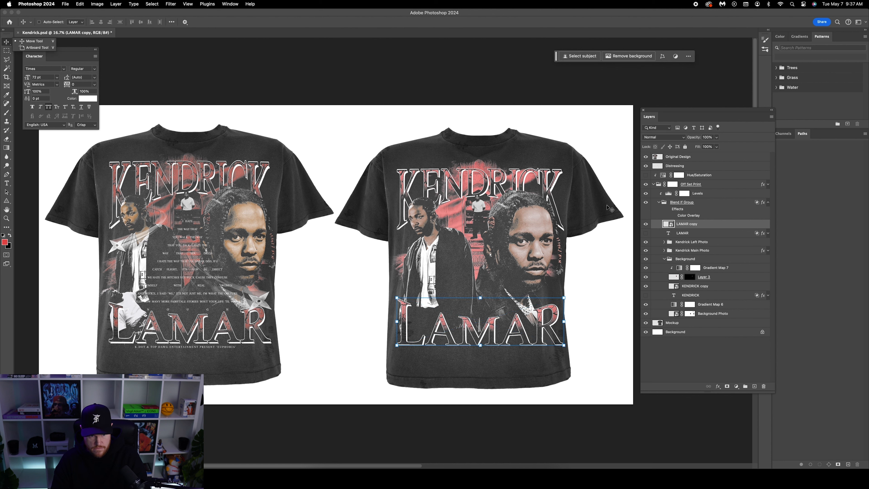
Step: Scale the KENDRICK copy and LAMAR copy down together to about 97% and reposition them on the shirt
{"action": "left_click", "coordinate": [713, 289]}
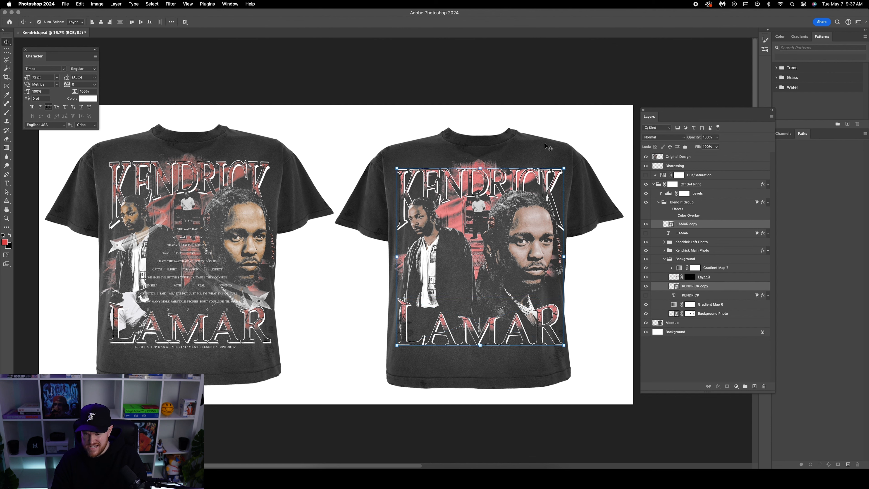
{"action": "left_click", "coordinate": [565, 168]}
{"action": "left_click_drag", "start_coordinate": [565, 168], "coordinate": [557, 170]}
{"action": "left_click_drag", "start_coordinate": [525, 199], "coordinate": [527, 200]}
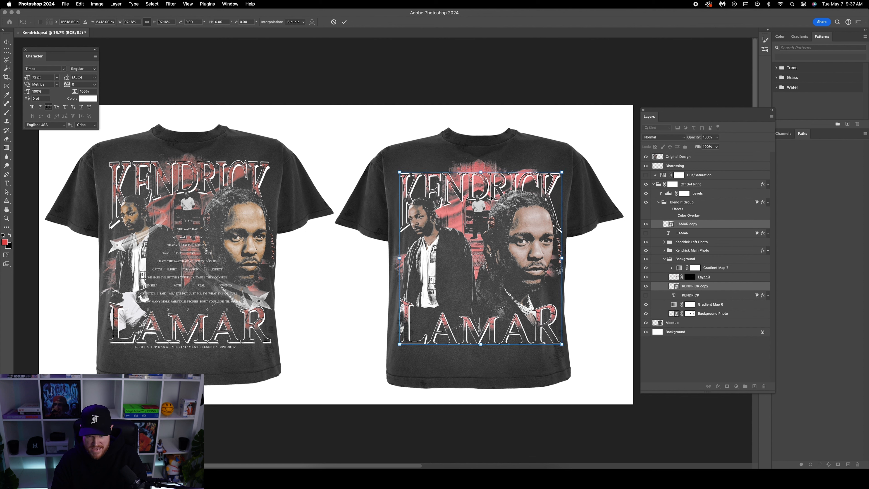
{"action": "left_click_drag", "start_coordinate": [562, 173], "coordinate": [563, 167]}
{"action": "key", "text": "Return"}
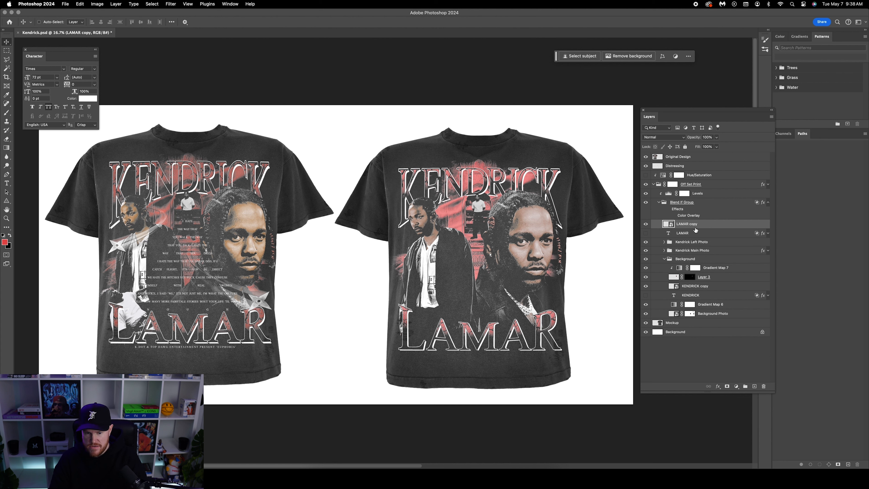
Step: Select the LAMAR text layer, switch to Chrome, copy the photo of Kendrick Lamar reclining in a white T-shirt, and return to Photoshop
{"action": "left_click", "coordinate": [688, 233]}
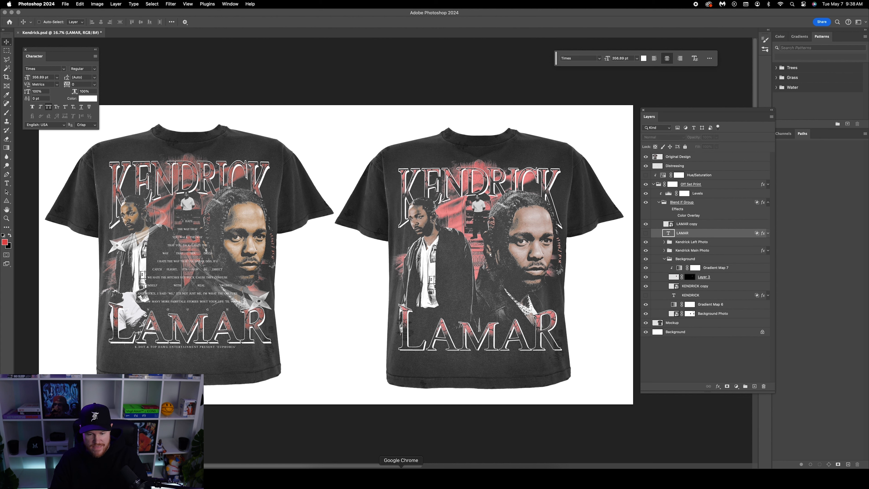
{"action": "left_click", "coordinate": [401, 480]}
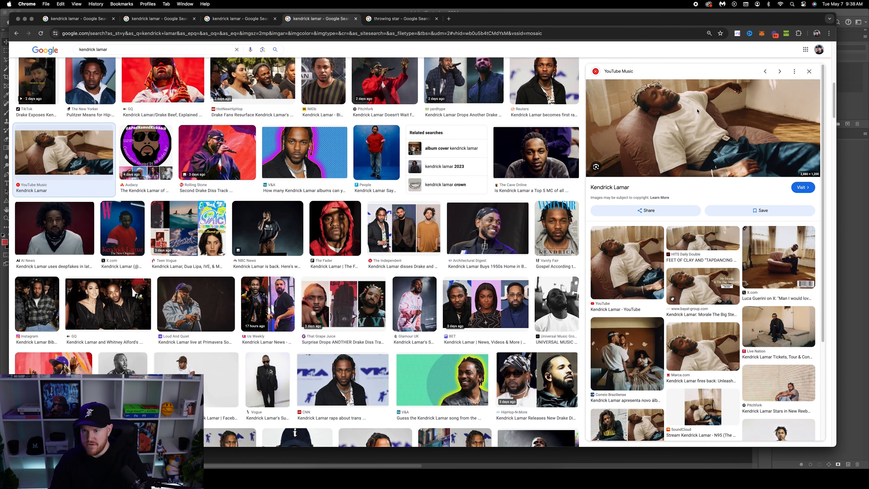
{"action": "right_click", "coordinate": [698, 112]}
{"action": "left_click", "coordinate": [735, 191]}
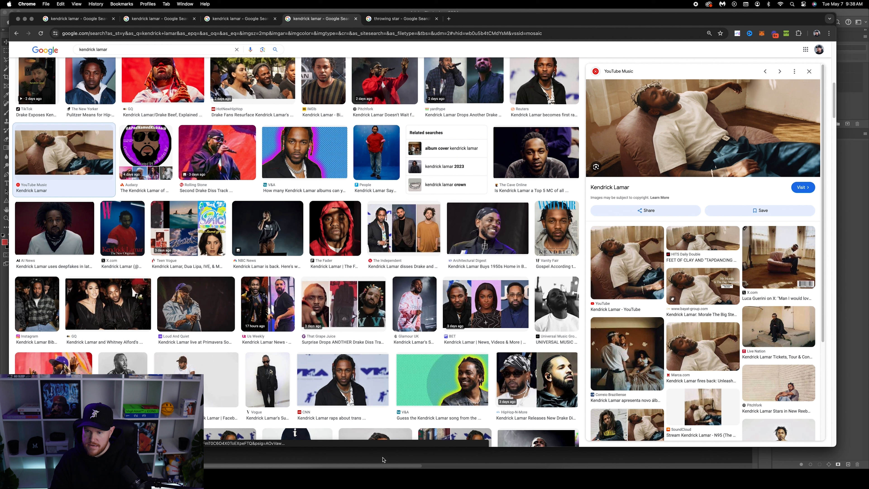
{"action": "left_click", "coordinate": [383, 461]}
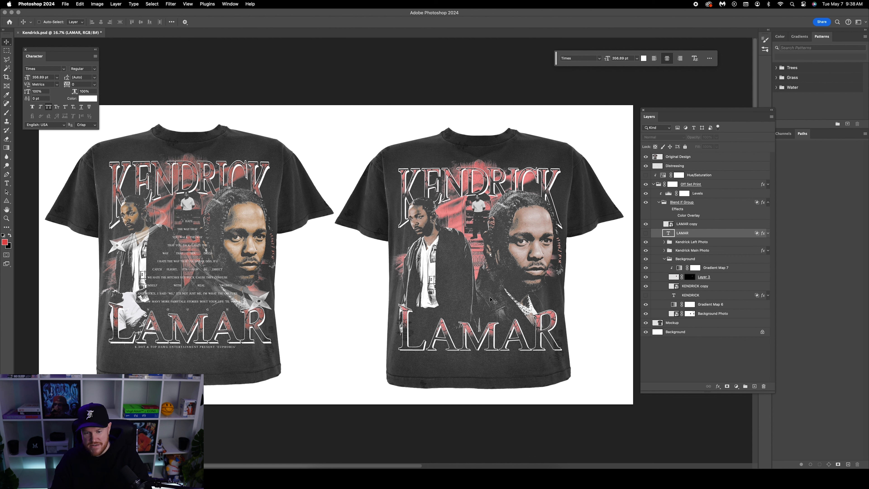
Step: Paste the copied photo as a new layer above LAMAR, place it over the left photo's lower part, and enable transform controls
{"action": "key", "text": "super+alt+shift+n"}
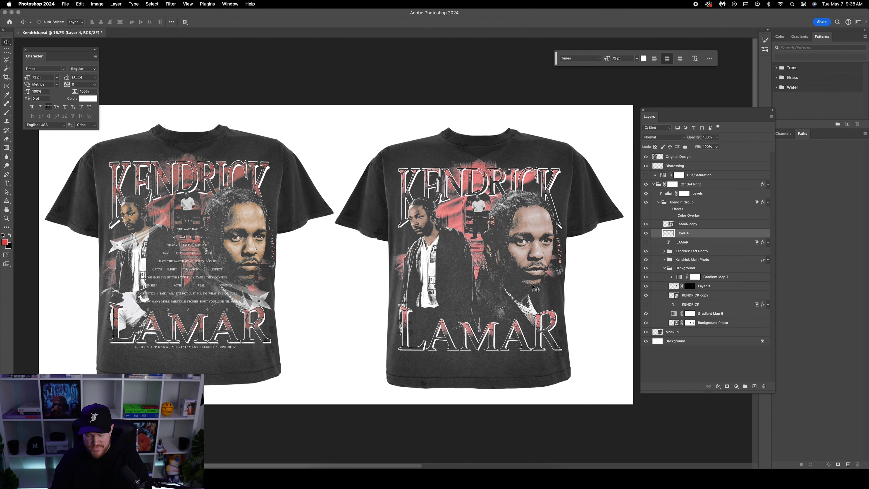
{"action": "left_click_drag", "start_coordinate": [383, 270], "coordinate": [458, 300]}
{"action": "left_click", "coordinate": [186, 24]}
{"action": "left_click", "coordinate": [188, 31]}
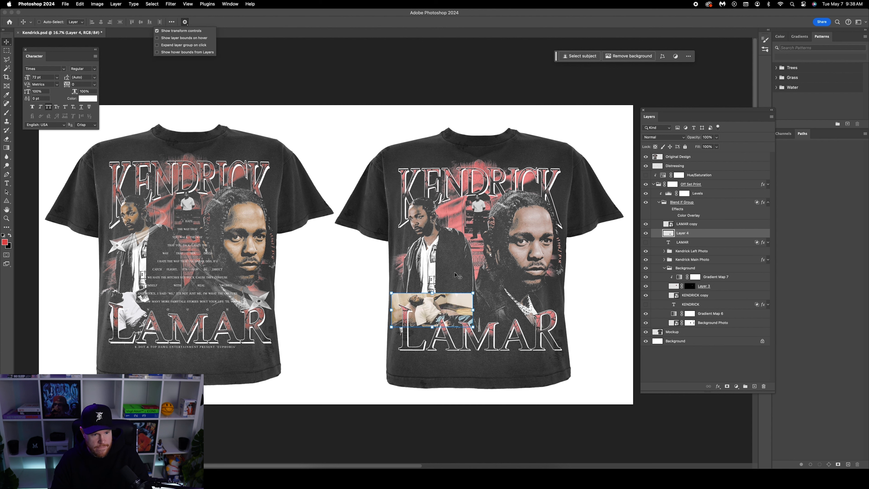
Step: Enlarge the reclining photo to about 4176 px wide, remove its background, and position it over the shirt's lower-left area beside LAMAR
{"action": "left_click_drag", "start_coordinate": [469, 294], "coordinate": [506, 278]}
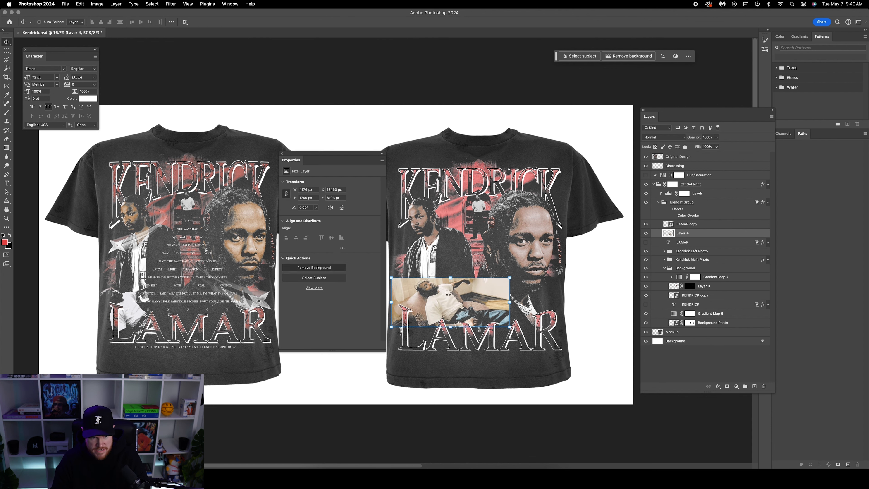
{"action": "left_click_drag", "start_coordinate": [440, 301], "coordinate": [396, 332]}
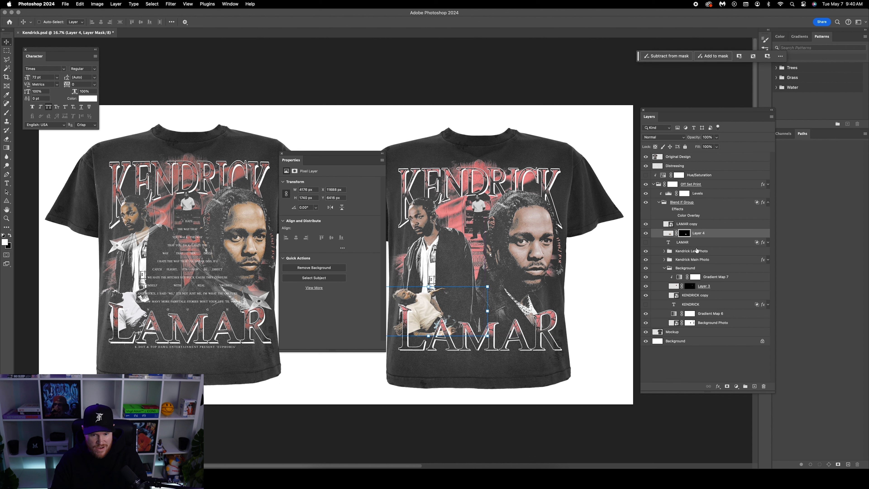
Step: Paint black on Layer 4's mask with a Soft Round brush of about 188 px to hide leftover background around the reclining figure
{"action": "left_click", "coordinate": [685, 234]}
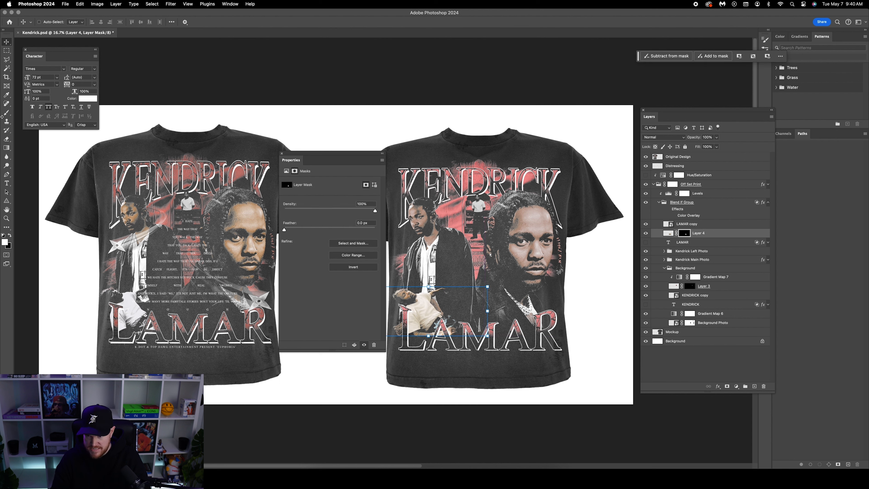
{"action": "left_click", "coordinate": [9, 236]}
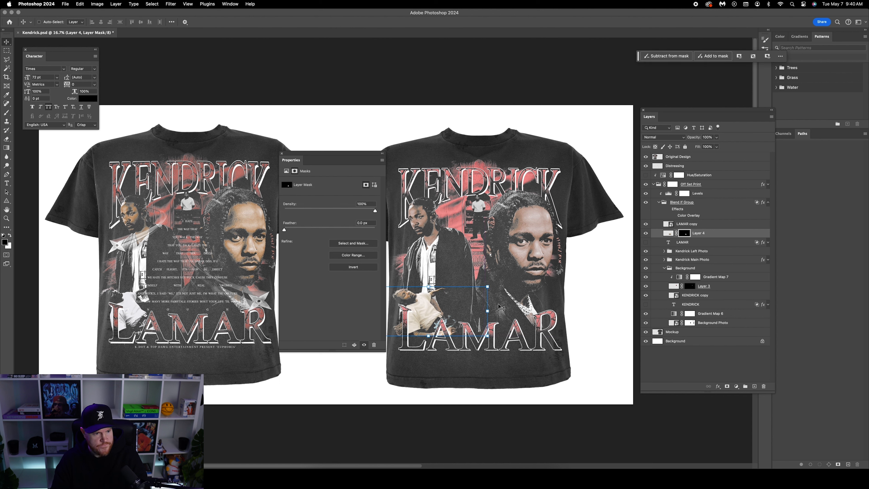
{"action": "left_click", "coordinate": [7, 115]}
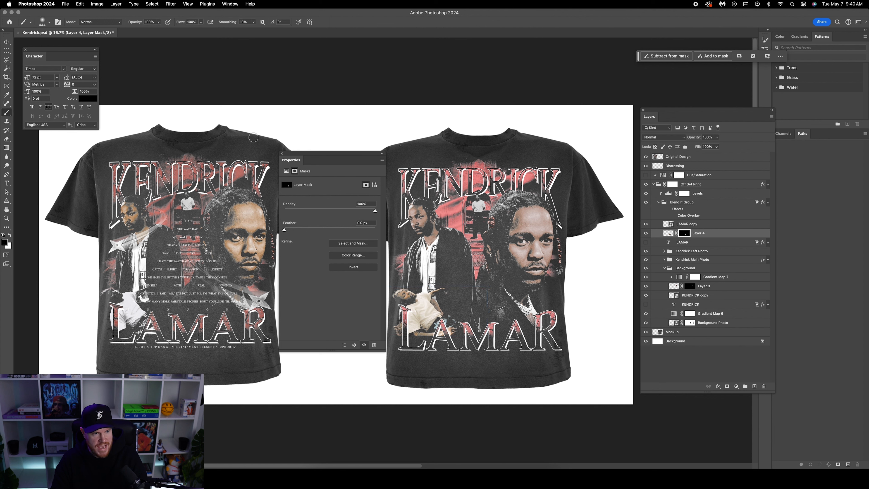
{"action": "left_click", "coordinate": [44, 24]}
{"action": "left_click_drag", "start_coordinate": [70, 44], "coordinate": [69, 43]}
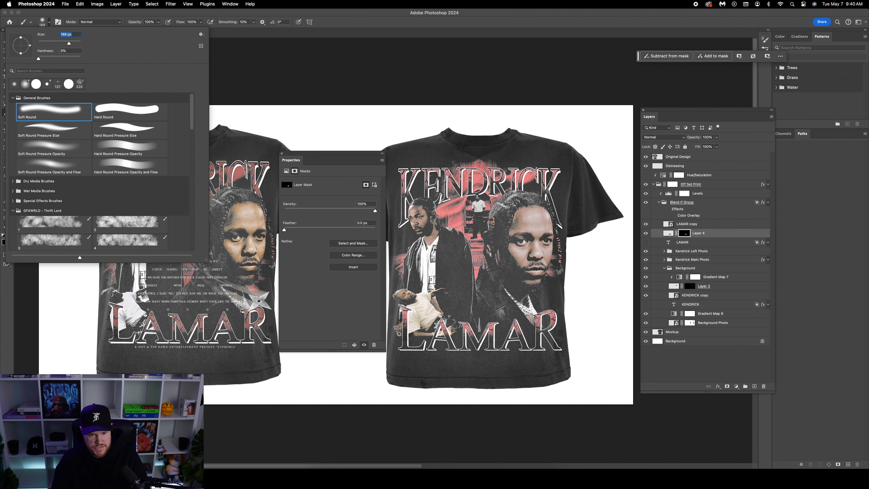
{"action": "left_click", "coordinate": [395, 326]}
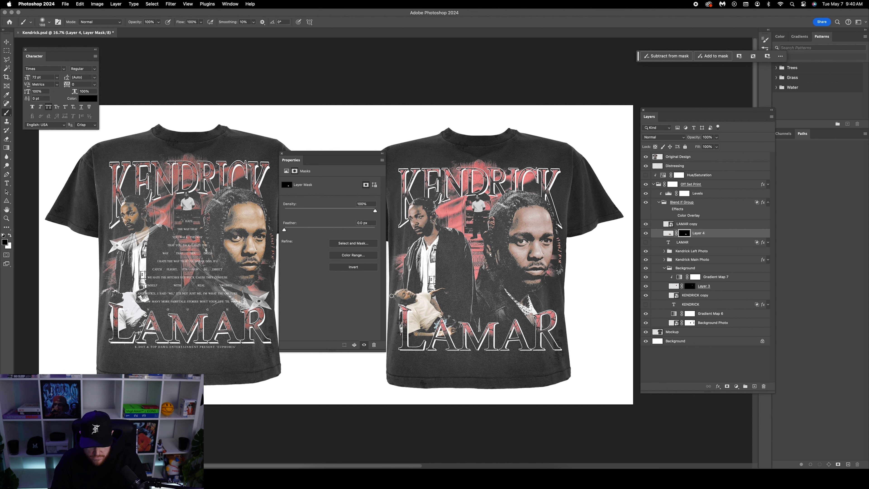
{"action": "left_click", "coordinate": [6, 42]}
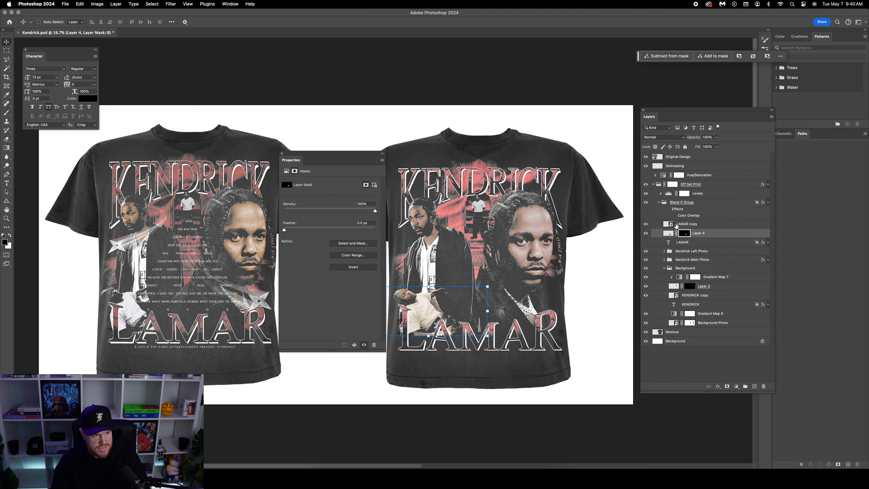
Step: Clip a black-to-white Gradient Map to the reclining photo with the black stop at location 7, and shift the photo slightly left and down
{"action": "left_click", "coordinate": [736, 387]}
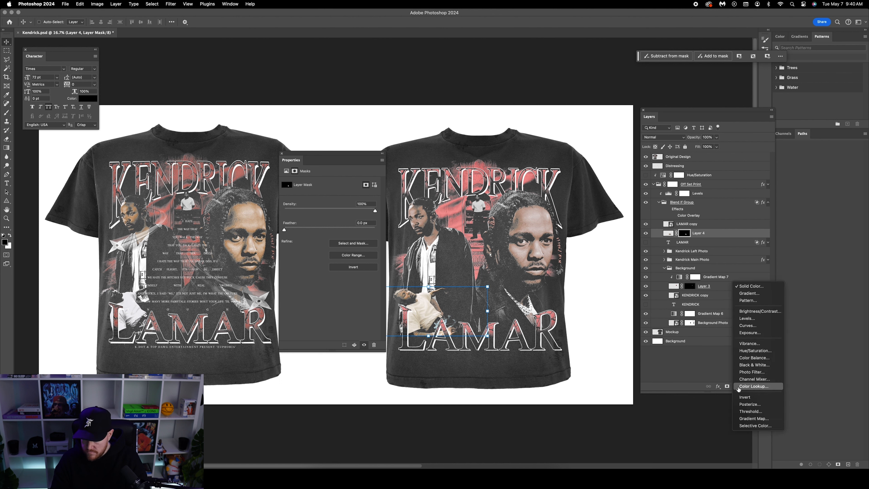
{"action": "left_click", "coordinate": [754, 418]}
{"action": "right_click", "coordinate": [731, 234]}
{"action": "left_click", "coordinate": [762, 383]}
{"action": "left_click", "coordinate": [328, 184]}
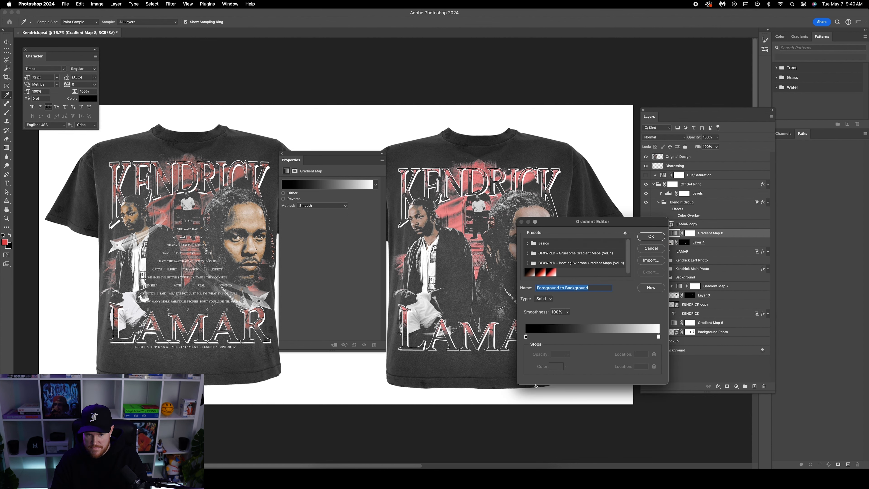
{"action": "left_click_drag", "start_coordinate": [526, 338], "coordinate": [537, 338]}
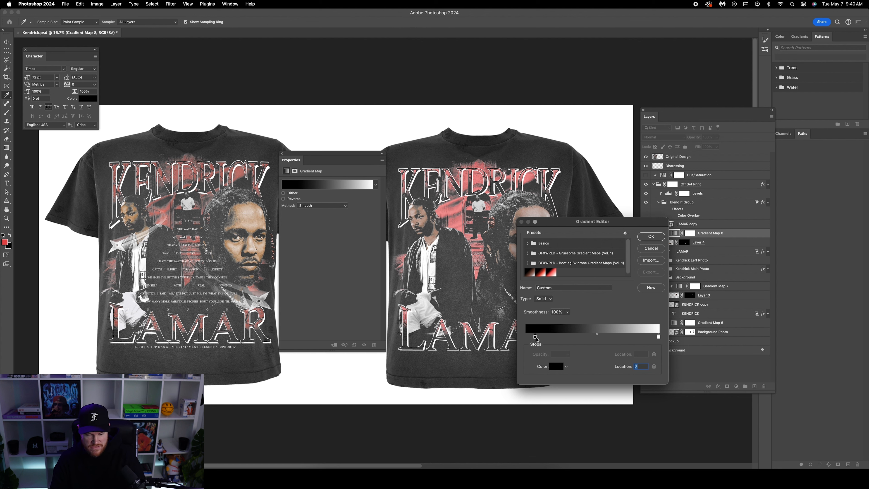
{"action": "left_click", "coordinate": [652, 237]}
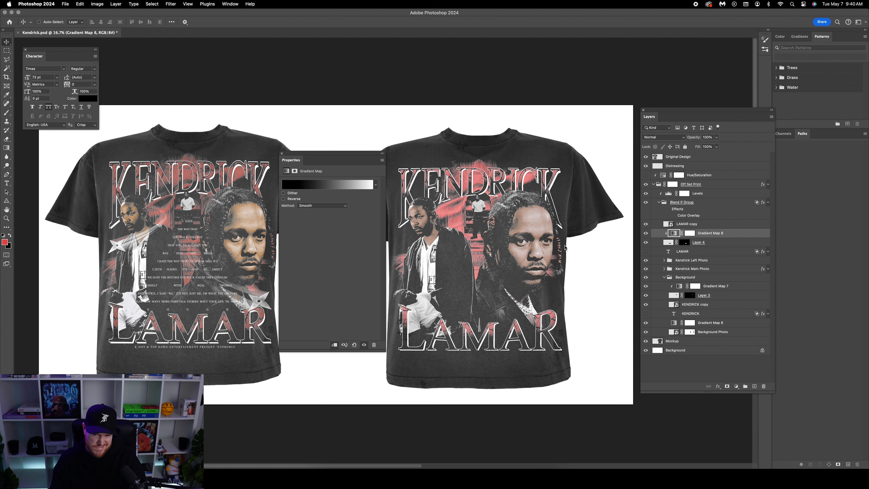
{"action": "left_click", "coordinate": [714, 244], "text": "shift"}
{"action": "left_click_drag", "start_coordinate": [427, 308], "coordinate": [427, 308]}
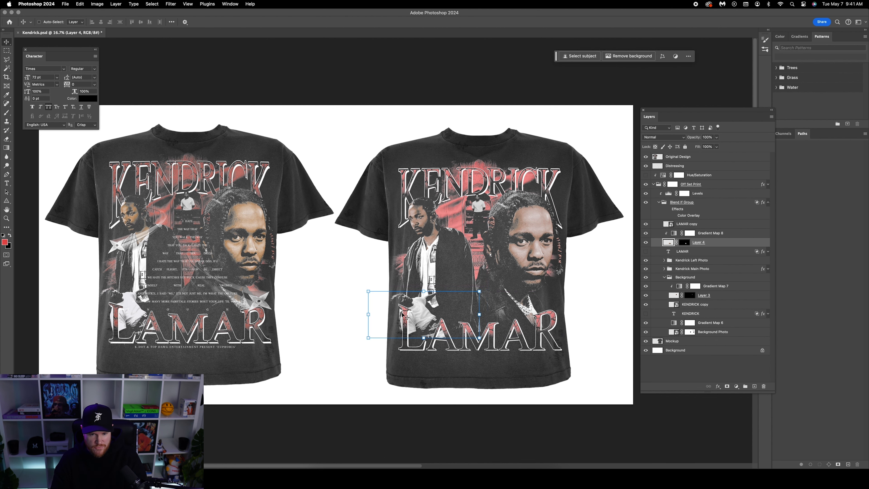
Step: Add a layer mask to the Original Photo layer inside the Kendrick Left Photo group and activate the Brush tool
{"action": "key", "text": "super+plus"}
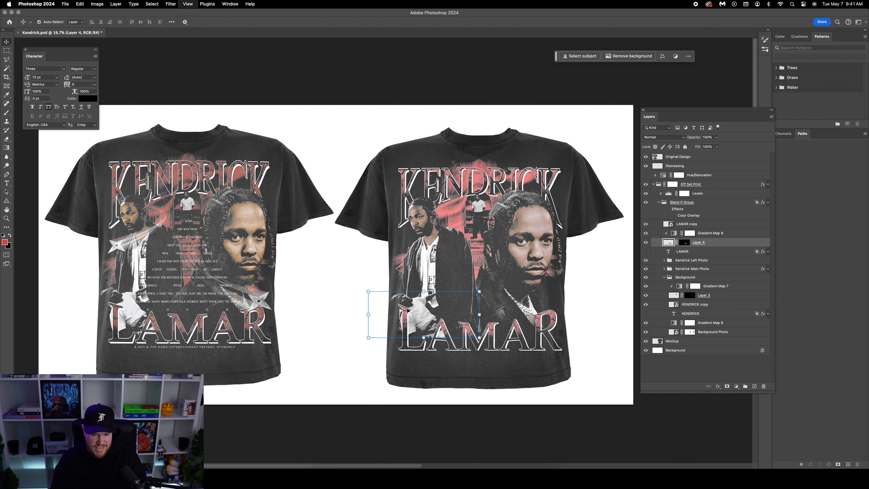
{"action": "scroll", "coordinate": [407, 313], "scroll_direction": "down", "scroll_amount": 2}
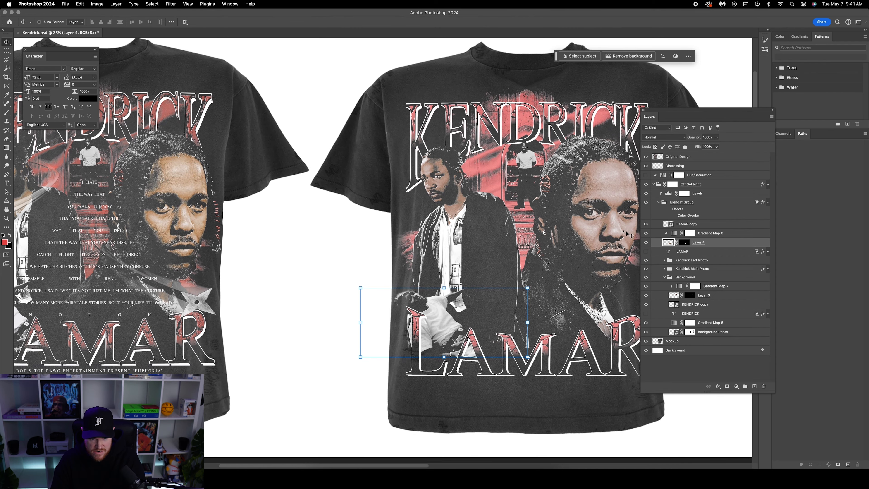
{"action": "right_click", "coordinate": [469, 219]}
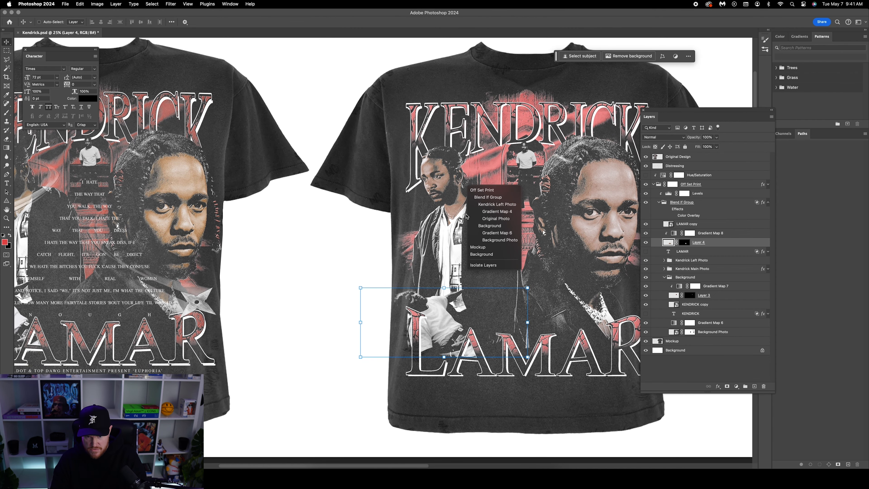
{"action": "left_click", "coordinate": [494, 205]}
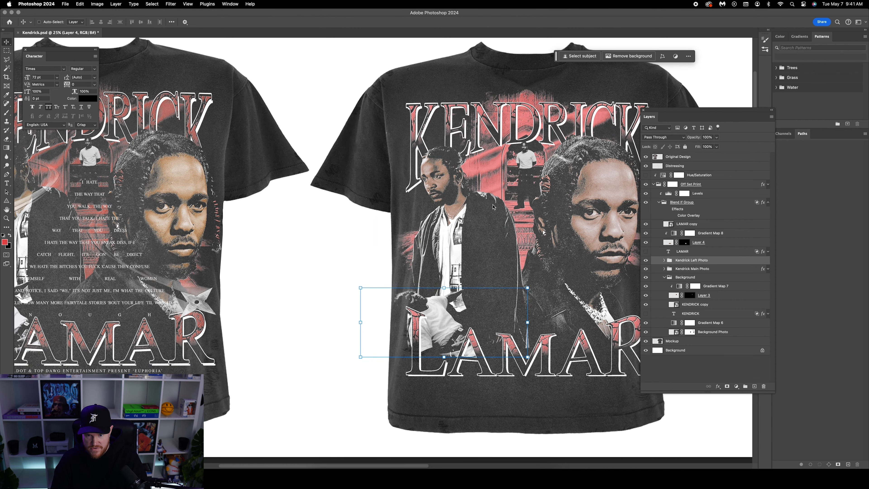
{"action": "left_click", "coordinate": [665, 261]}
{"action": "left_click", "coordinate": [714, 297]}
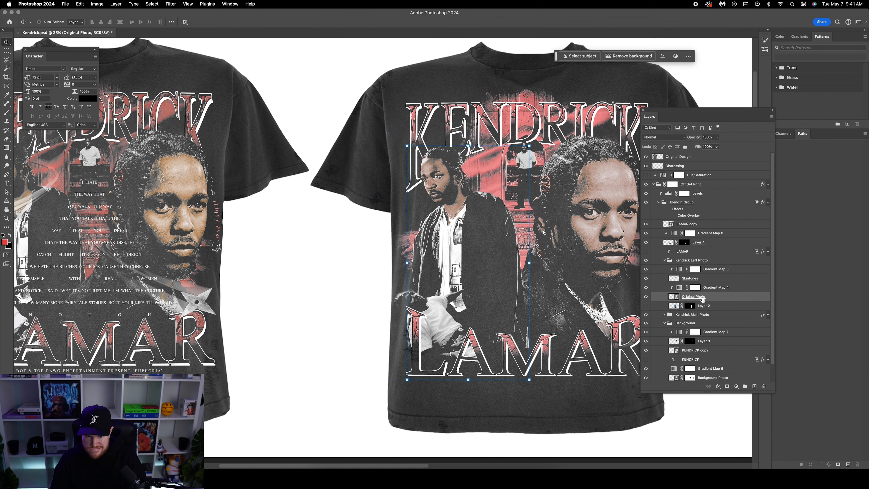
{"action": "left_click", "coordinate": [728, 387]}
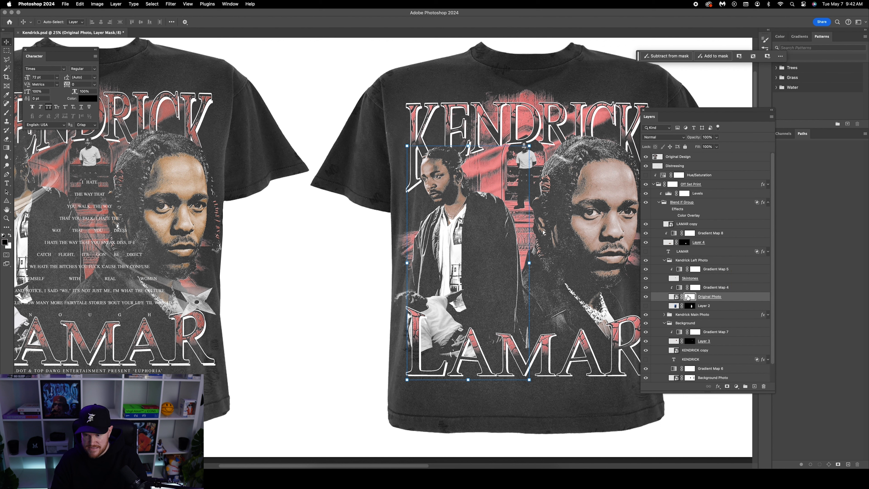
{"action": "key", "text": "b"}
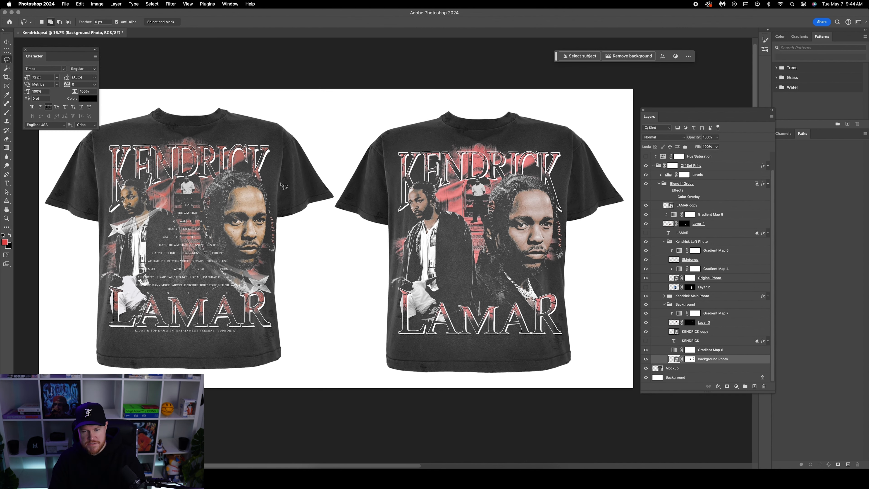
Step: Try to outline the area beside the large portrait's face on the original design with the Lasso, and undo it
{"action": "left_click_drag", "start_coordinate": [268, 235], "coordinate": [250, 264]}
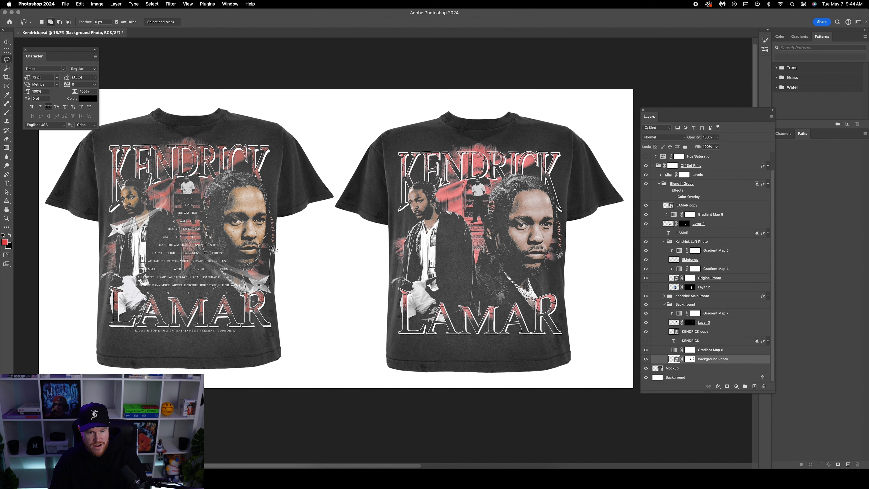
{"action": "key", "text": "super+z"}
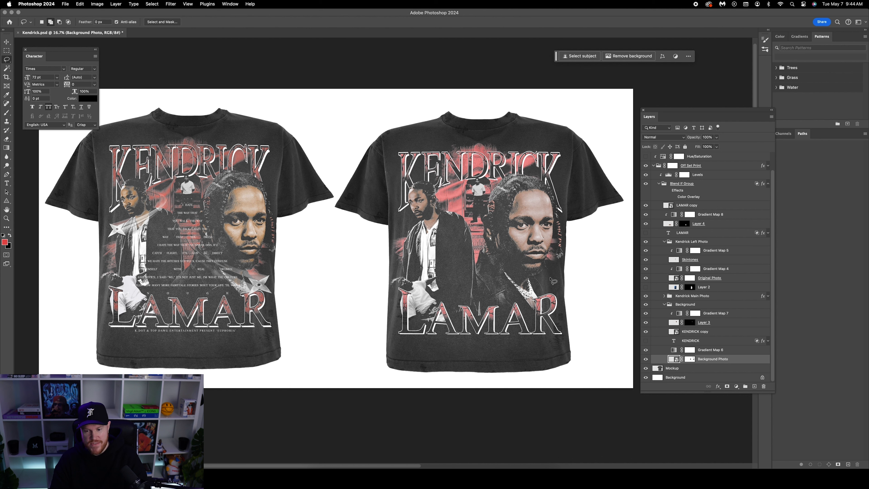
Step: Stretch the Background Photo downward to about 110% of its height, apply the transform, and hide the transform controls
{"action": "left_click", "coordinate": [7, 41]}
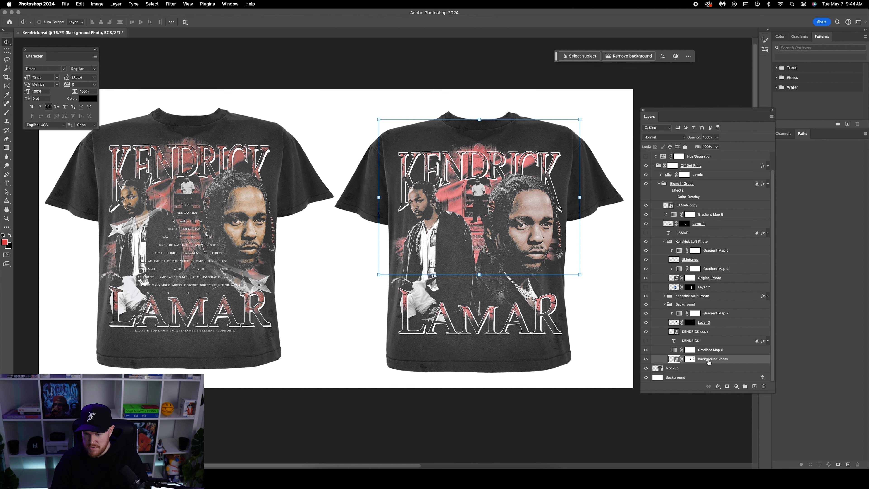
{"action": "left_click", "coordinate": [480, 275]}
{"action": "left_click_drag", "start_coordinate": [479, 276], "coordinate": [476, 291]}
{"action": "key", "text": "super+z"}
{"action": "key", "text": "super+shift+z"}
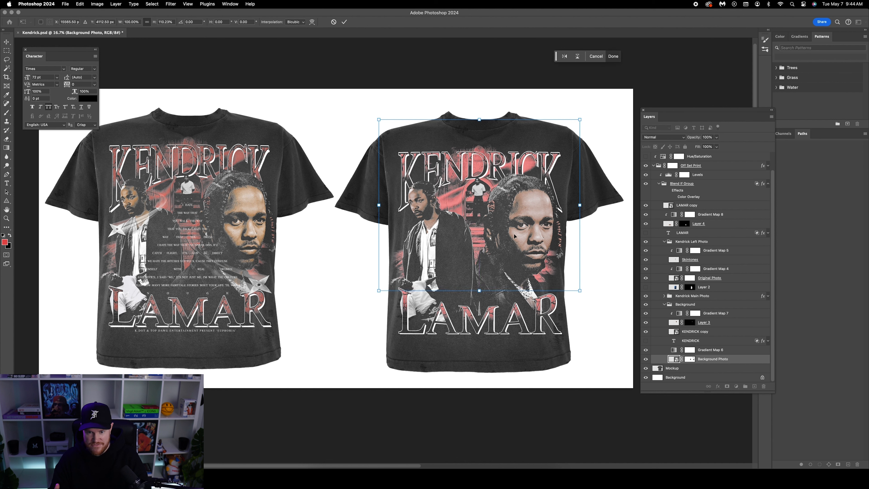
{"action": "left_click", "coordinate": [6, 43]}
{"action": "left_click", "coordinate": [185, 22]}
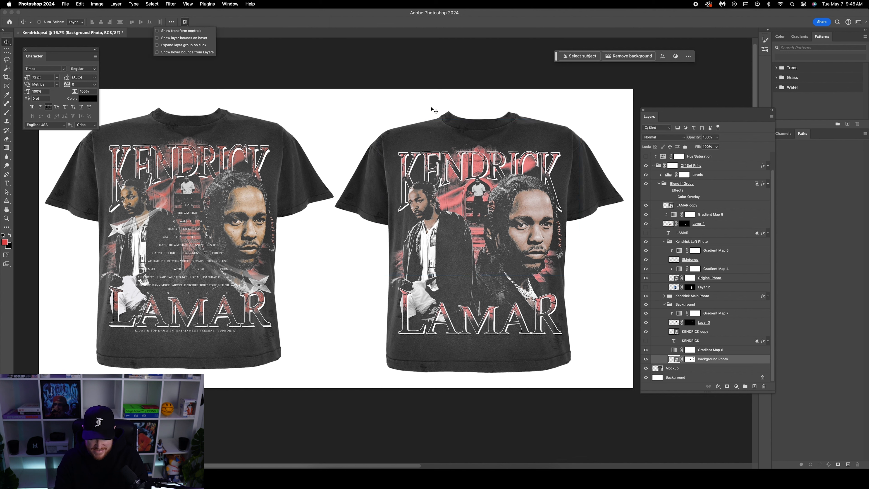
Step: Move the end black stop of the gradient map above the Background Photo to location 81
{"action": "left_click", "coordinate": [469, 151]}
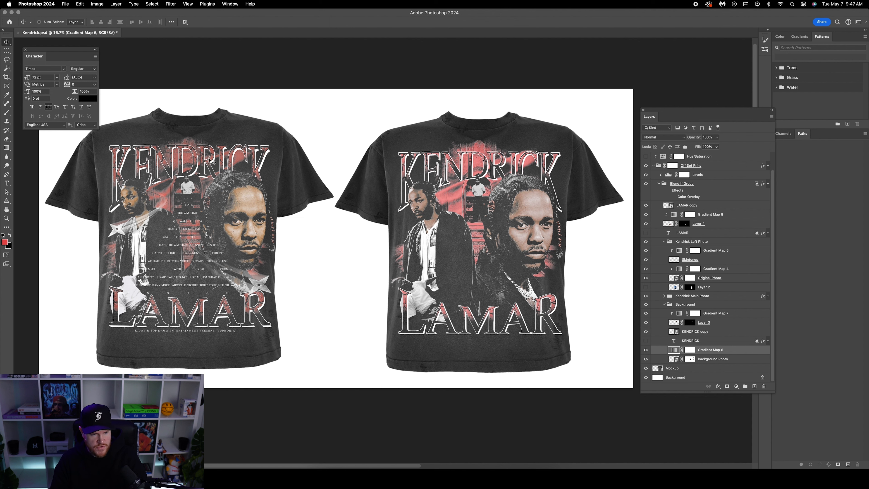
{"action": "double_click", "coordinate": [674, 349]}
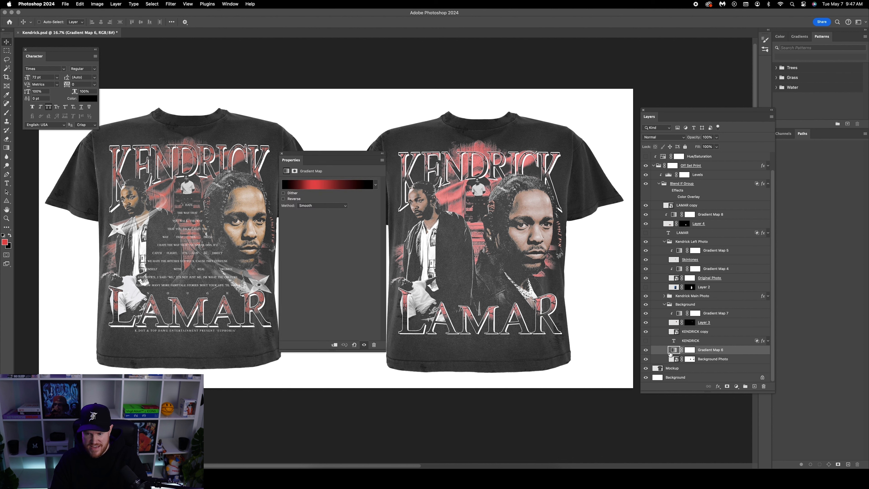
{"action": "left_click", "coordinate": [339, 185]}
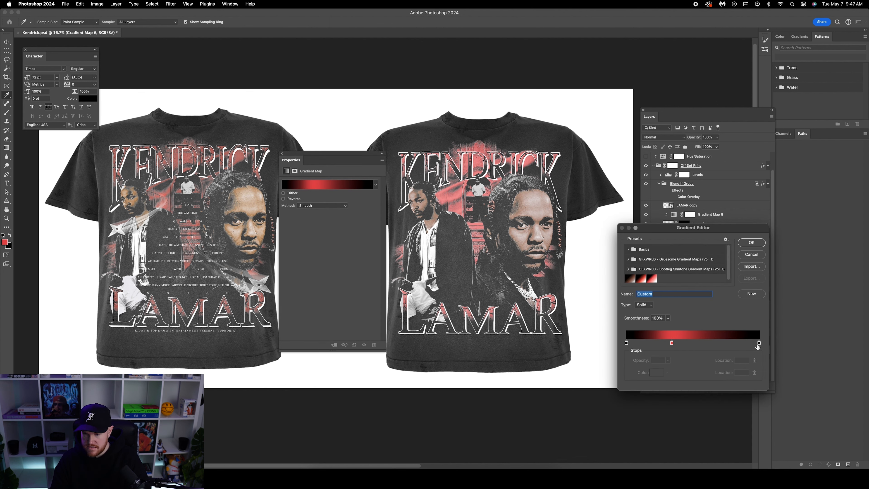
{"action": "left_click_drag", "start_coordinate": [760, 343], "coordinate": [737, 345]}
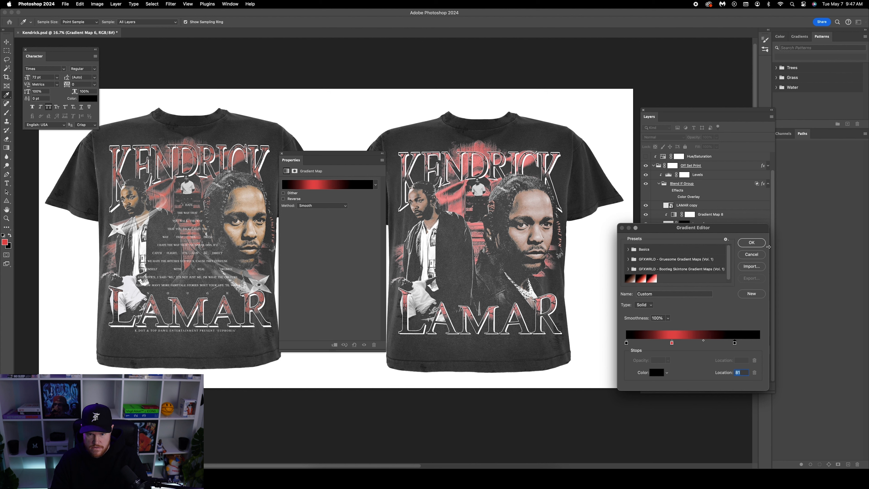
{"action": "left_click", "coordinate": [752, 242]}
{"action": "left_click", "coordinate": [282, 153]}
{"action": "key", "text": "v"}
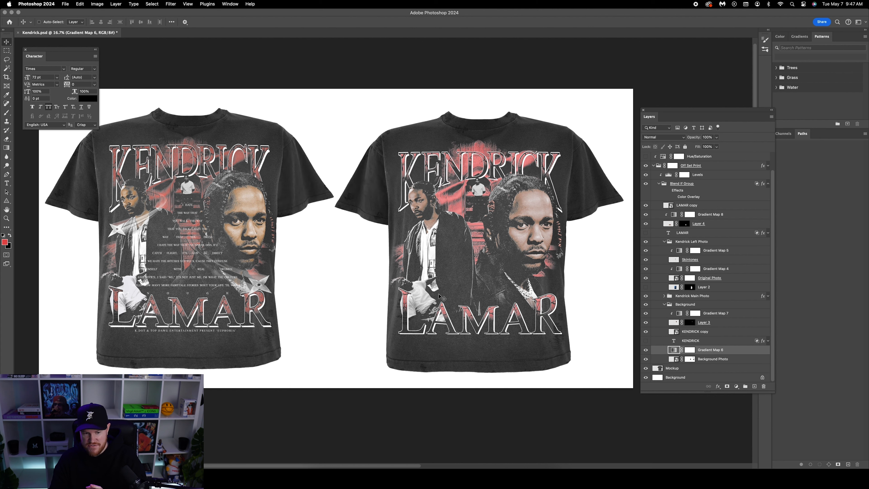
Step: Switch to Chrome, copy the image of three silver throwing stars, return to Photoshop, and collapse the Background layer group
{"action": "key", "text": "super+Tab"}
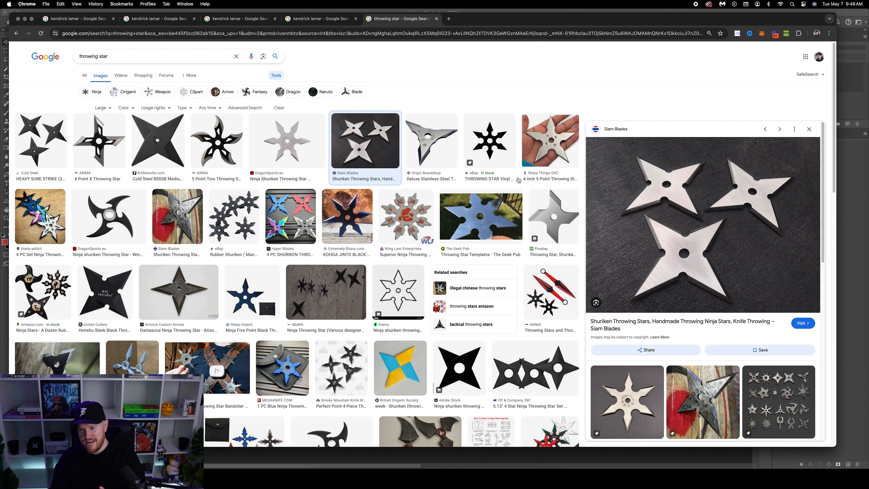
{"action": "right_click", "coordinate": [661, 196]}
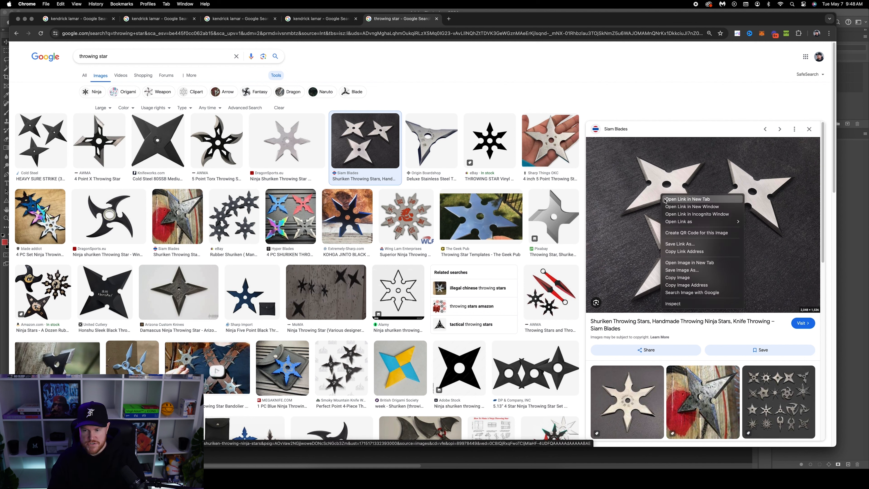
{"action": "left_click", "coordinate": [678, 278]}
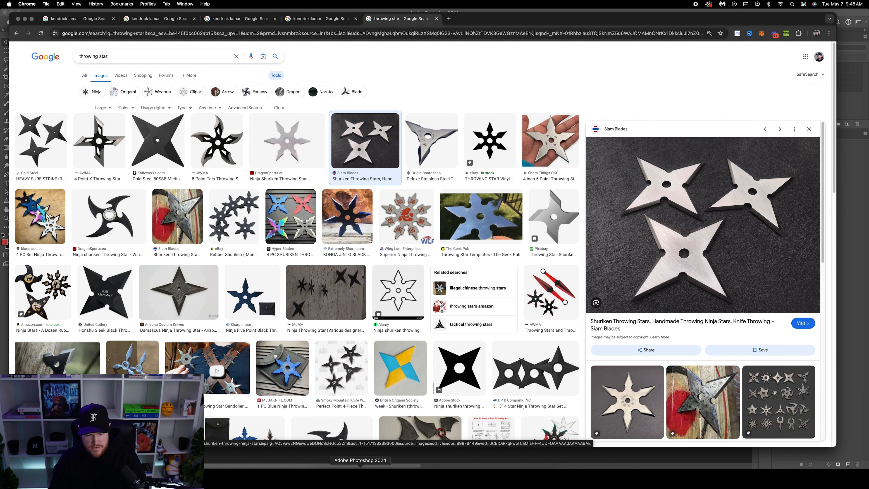
{"action": "left_click", "coordinate": [360, 479]}
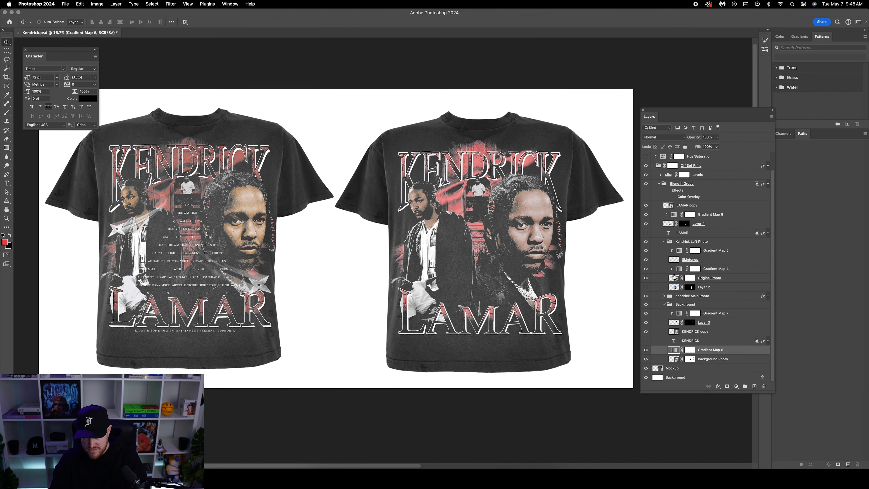
{"action": "left_click", "coordinate": [665, 304]}
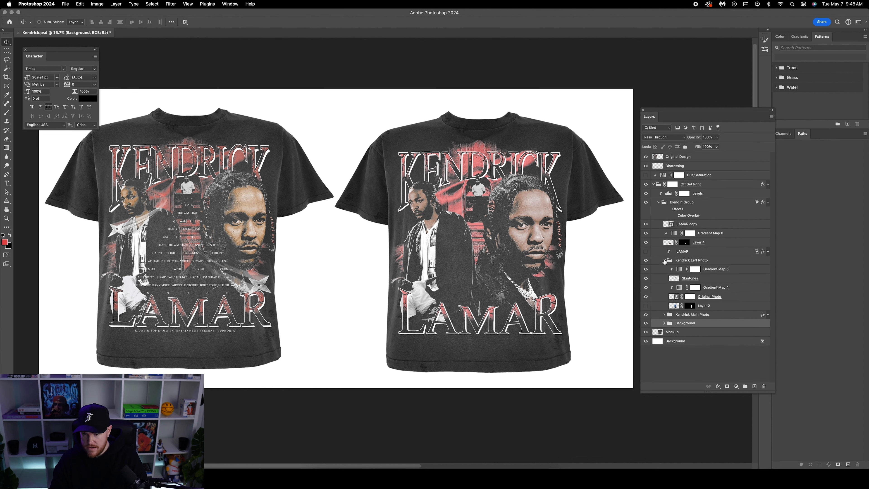
Step: Collapse the Kendrick Left Photo group and paste the copied throwing stars image above the LAMAR copy layer
{"action": "left_click", "coordinate": [665, 261]}
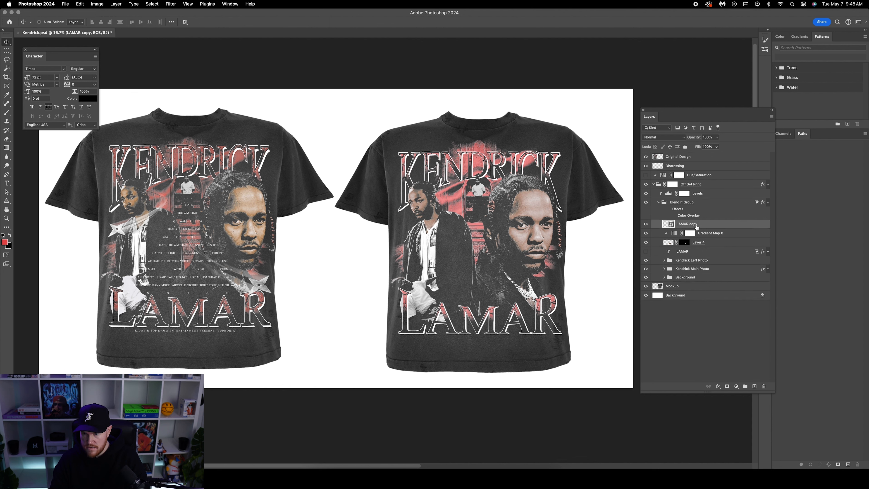
{"action": "left_click", "coordinate": [698, 228]}
{"action": "key", "text": "super+alt+shift+n"}
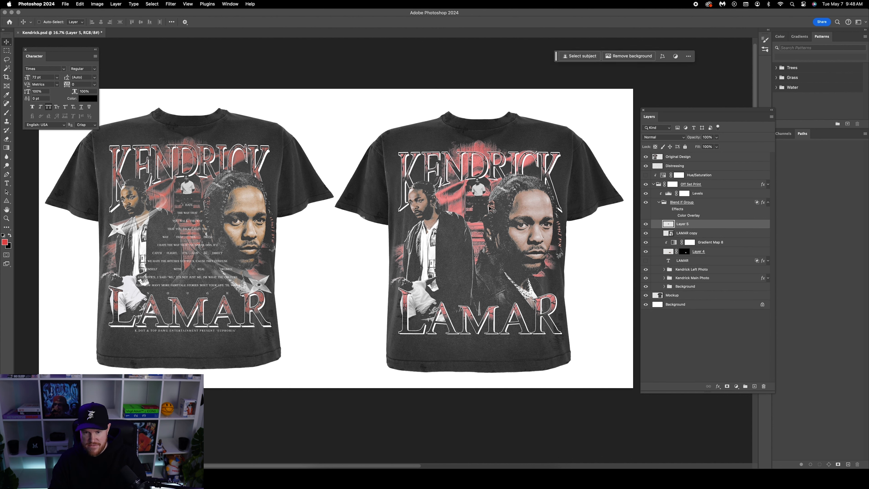
Step: Show the transform controls, move the throwing stars image onto the recreated shirt's left figure, and enlarge it to about 122%
{"action": "left_click", "coordinate": [186, 23]}
{"action": "left_click", "coordinate": [186, 33]}
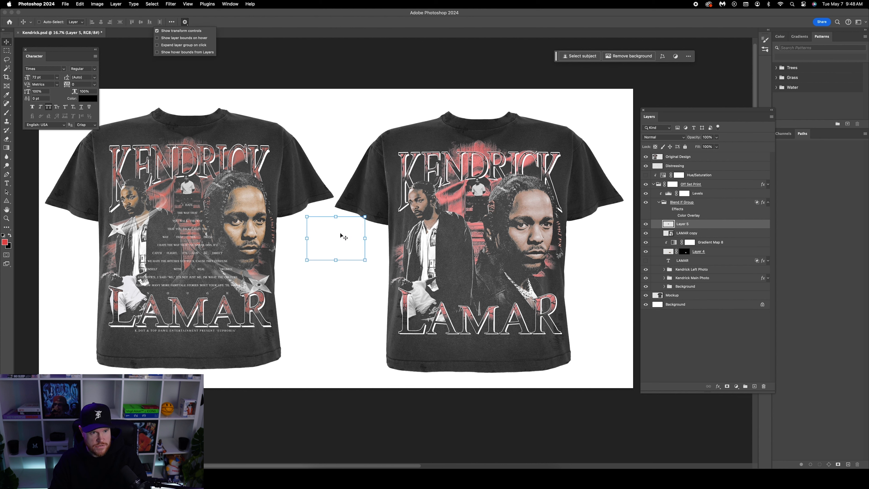
{"action": "left_click_drag", "start_coordinate": [342, 236], "coordinate": [458, 245]}
{"action": "left_click", "coordinate": [457, 235]}
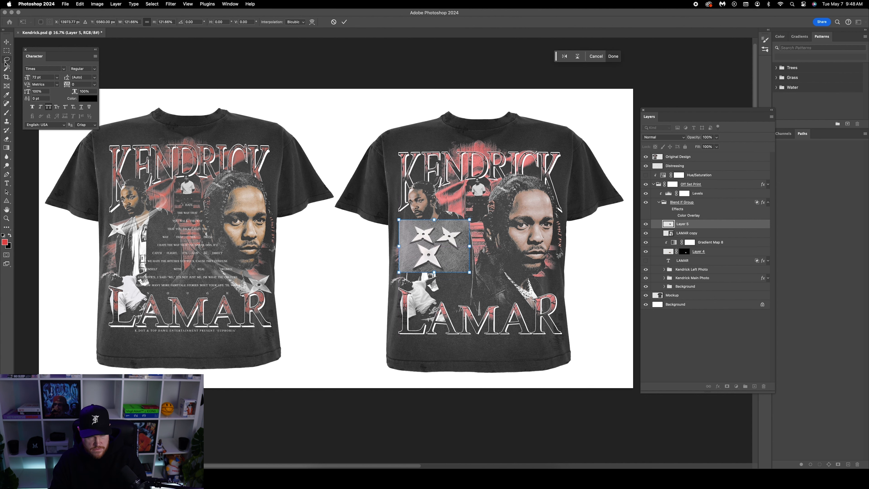
Step: Outline the leather background between the upper-left and lower stars with the Polygonal Lasso, fill it with the black foreground color on Layer 5's mask, and deselect
{"action": "left_click", "coordinate": [6, 60]}
{"action": "left_click", "coordinate": [34, 67]}
{"action": "key", "text": "super+plus"}
{"action": "key", "text": "super+plus"}
{"action": "key", "text": "super+plus"}
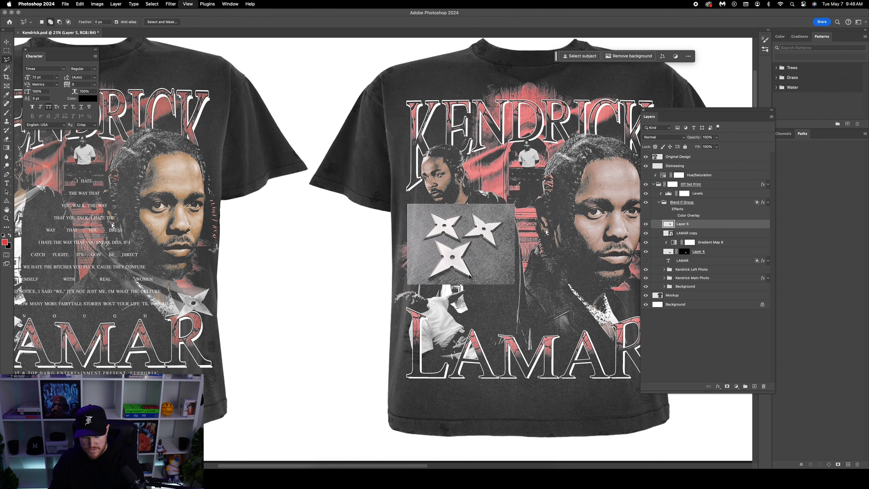
{"action": "scroll", "coordinate": [499, 271], "scroll_direction": "right", "scroll_amount": 5}
{"action": "key", "text": "super+plus"}
{"action": "key", "text": "super+plus"}
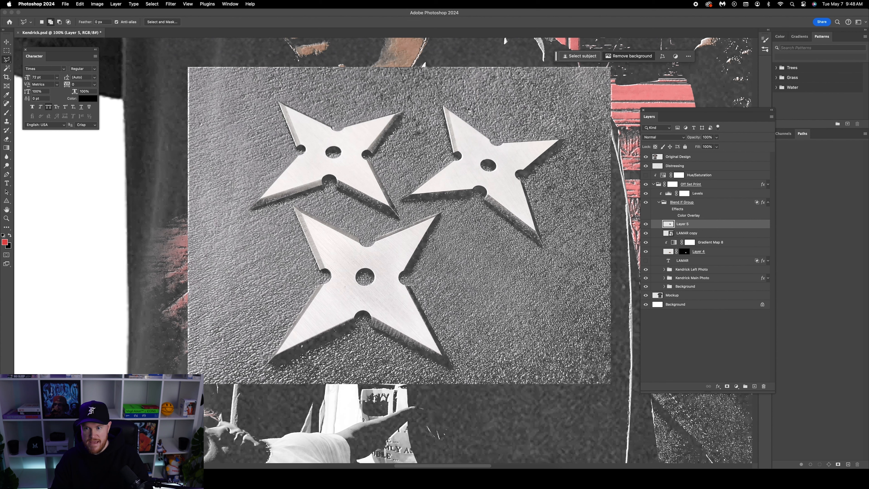
{"action": "scroll", "coordinate": [460, 263], "scroll_direction": "up", "scroll_amount": 3}
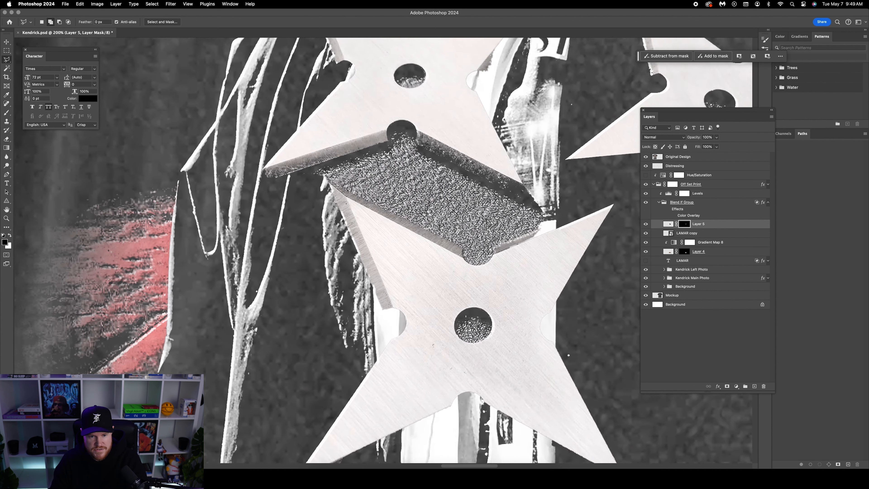
{"action": "key", "text": "super+plus"}
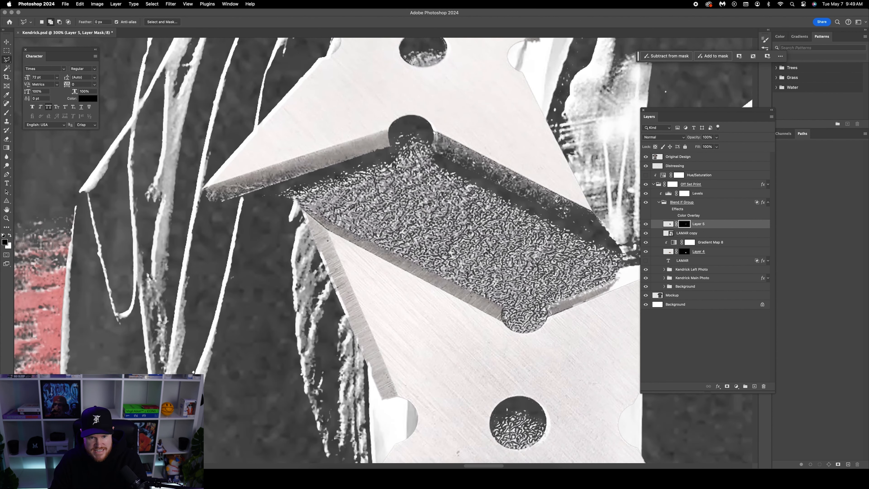
{"action": "left_click", "coordinate": [222, 202]}
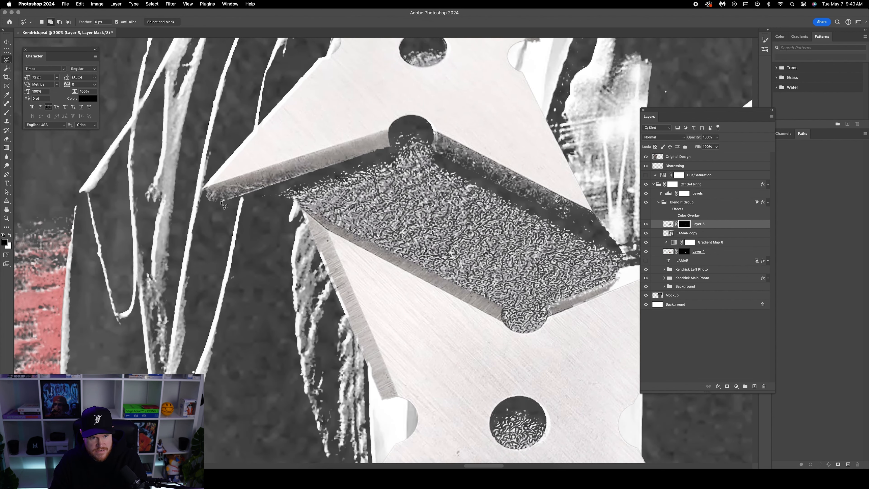
{"action": "left_click", "coordinate": [390, 147]}
{"action": "left_click", "coordinate": [390, 136]}
{"action": "left_click", "coordinate": [399, 124]}
{"action": "left_click", "coordinate": [411, 122]}
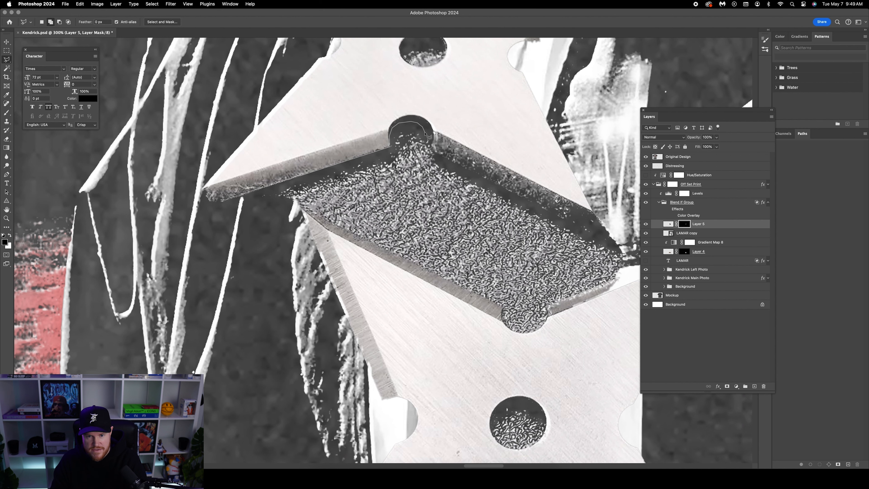
{"action": "scroll", "coordinate": [437, 155], "scroll_direction": "right", "scroll_amount": 5}
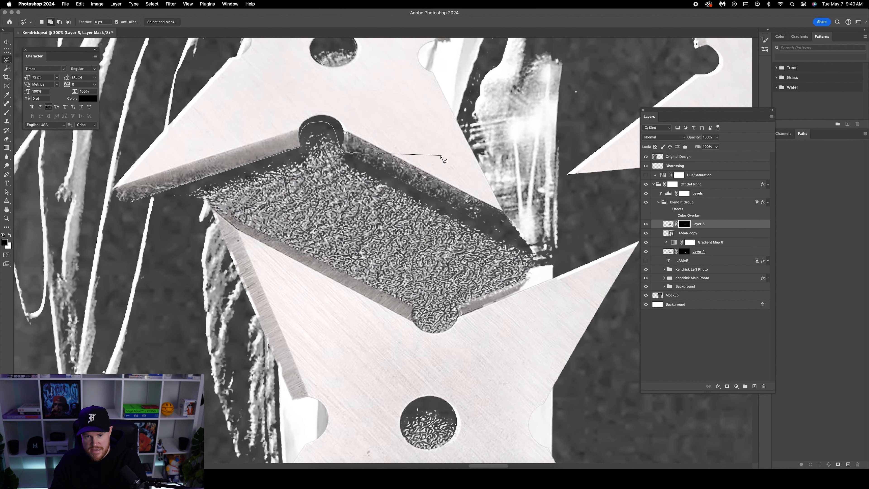
{"action": "left_click", "coordinate": [557, 270]}
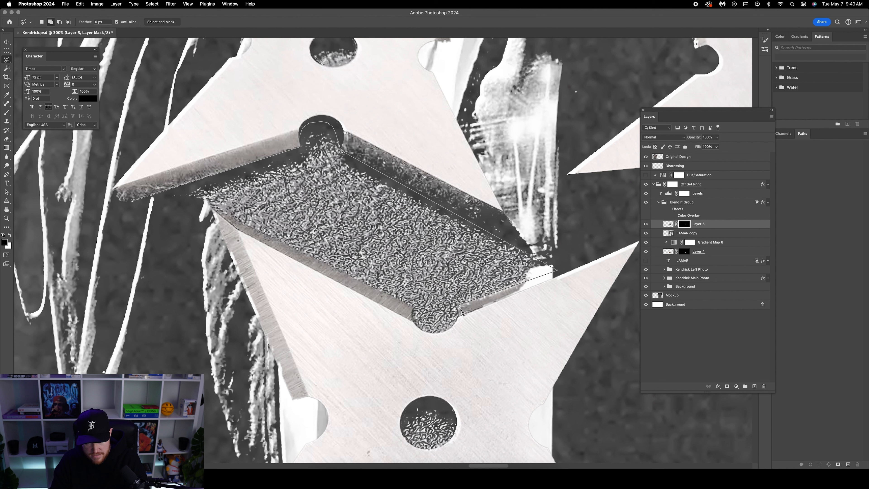
{"action": "left_click", "coordinate": [458, 314]}
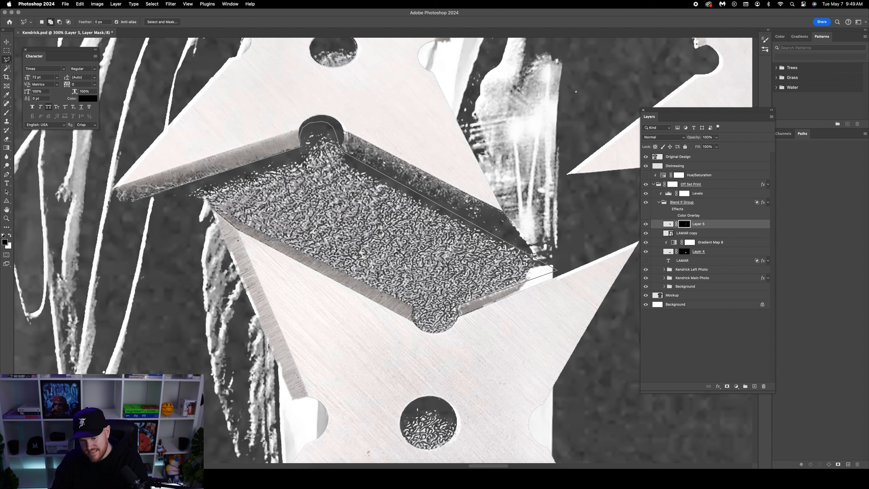
{"action": "left_click", "coordinate": [414, 308]}
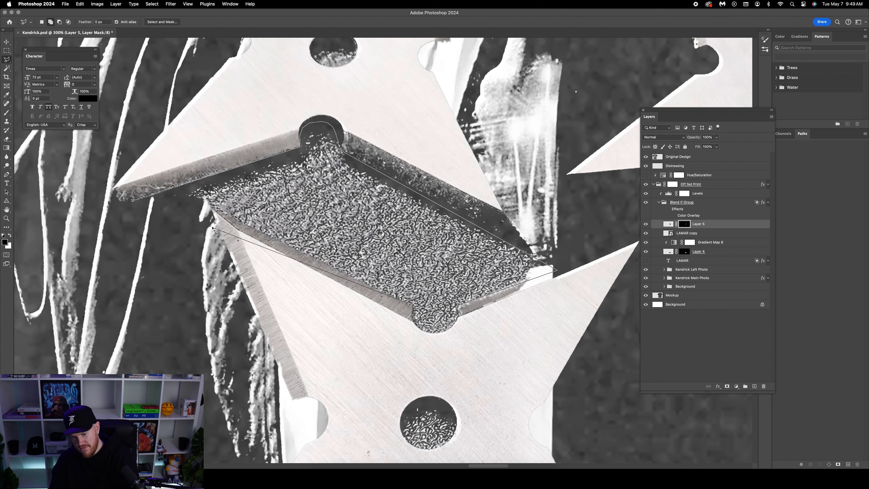
{"action": "left_click", "coordinate": [212, 207]}
{"action": "double_click", "coordinate": [144, 213]}
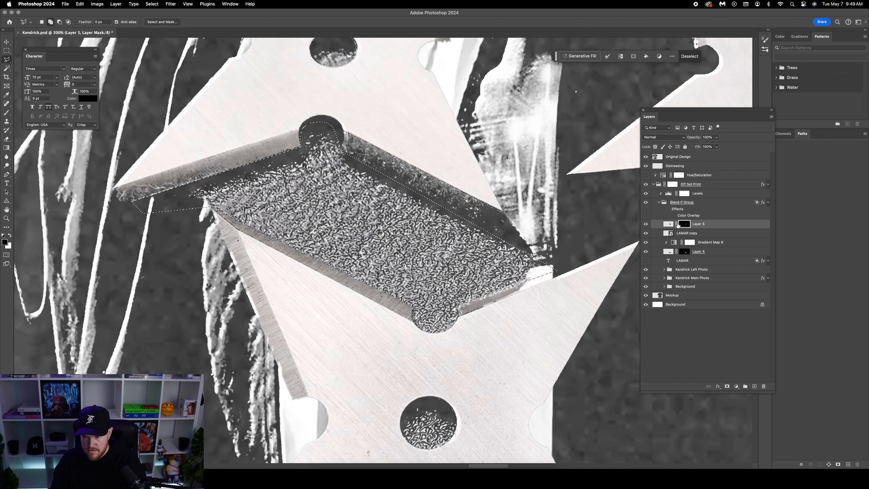
{"action": "left_click", "coordinate": [81, 4]}
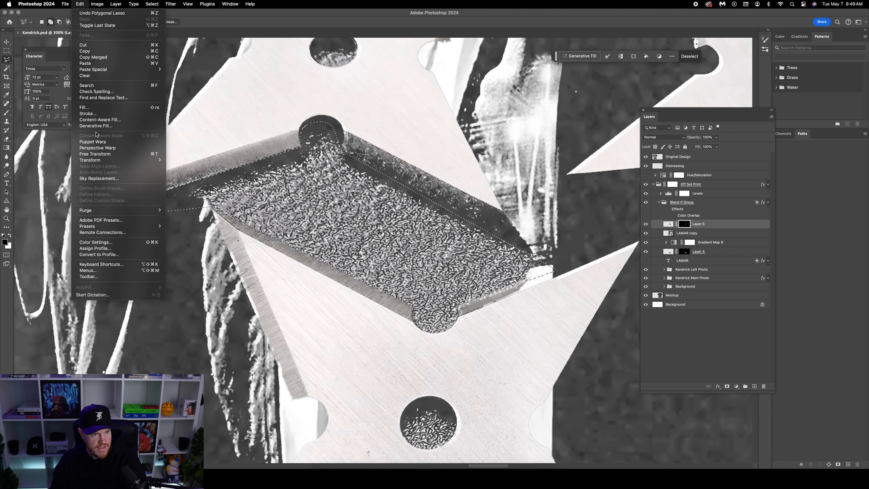
{"action": "left_click", "coordinate": [84, 108]}
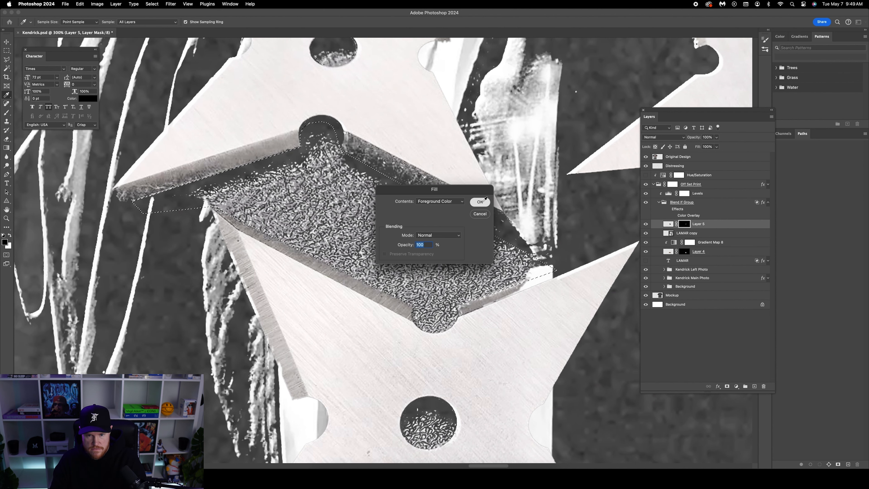
{"action": "left_click", "coordinate": [482, 202]}
{"action": "right_click", "coordinate": [471, 186]}
{"action": "left_click", "coordinate": [476, 189]}
Step: Set the Brush to 67 px with 100% hardness for cleaning up the throwing stars' mask on Layer 5
{"action": "scroll", "coordinate": [452, 188], "scroll_direction": "left", "scroll_amount": 1}
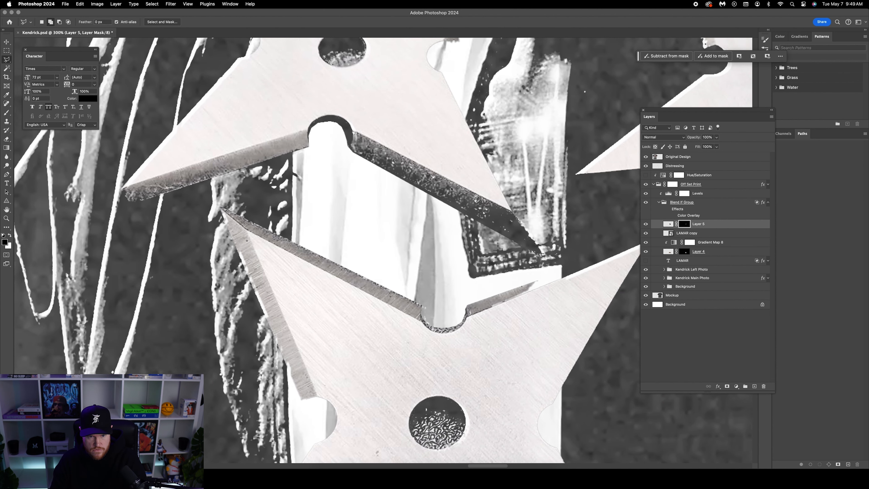
{"action": "scroll", "coordinate": [454, 191], "scroll_direction": "left", "scroll_amount": 2}
{"action": "scroll", "coordinate": [439, 182], "scroll_direction": "up", "scroll_amount": 2}
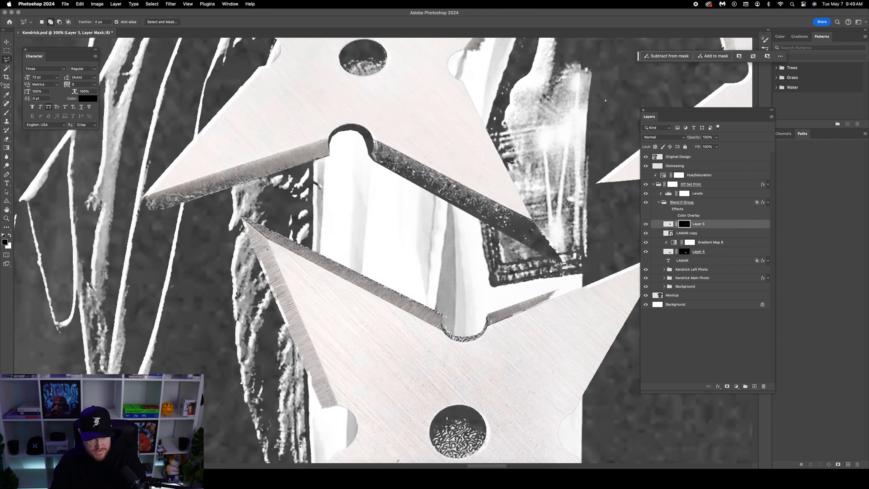
{"action": "left_click", "coordinate": [10, 114]}
{"action": "left_click", "coordinate": [49, 22]}
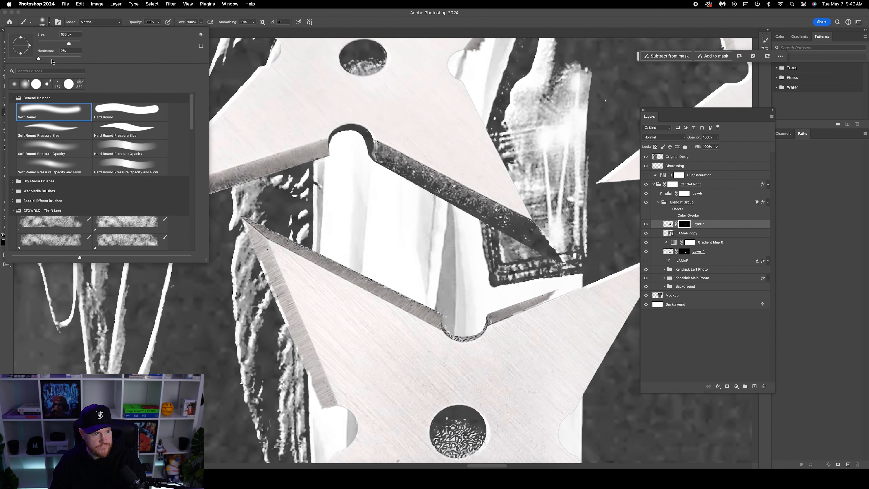
{"action": "left_click", "coordinate": [81, 58]}
{"action": "left_click", "coordinate": [52, 42]}
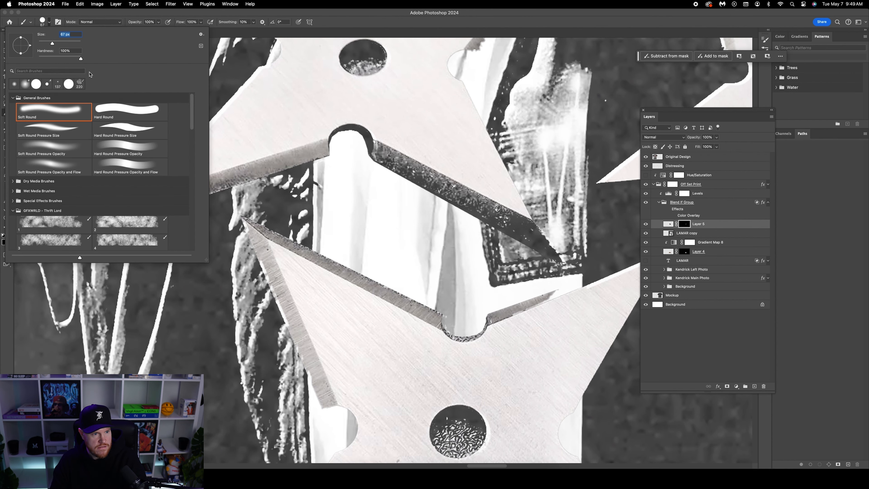
{"action": "left_click", "coordinate": [347, 151]}
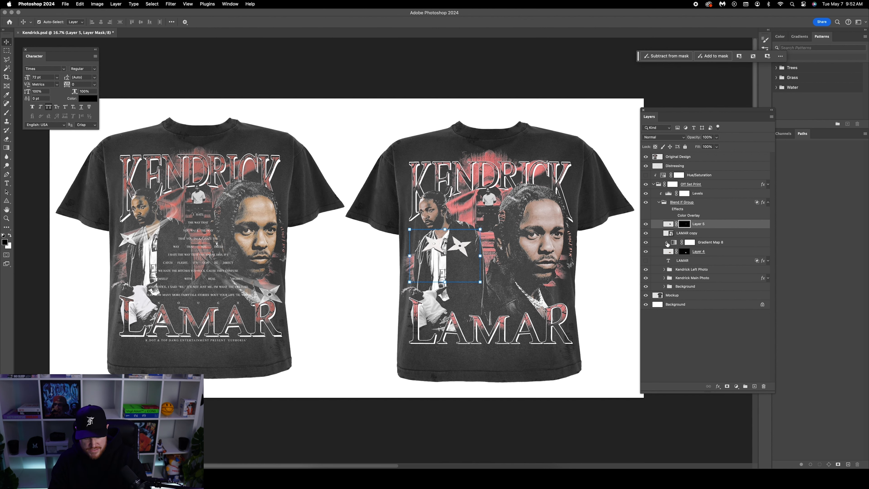
Step: Duplicate Layer 5, hide the original, convert the copy to a smart object, and rasterize it
{"action": "key", "text": "super+j"}
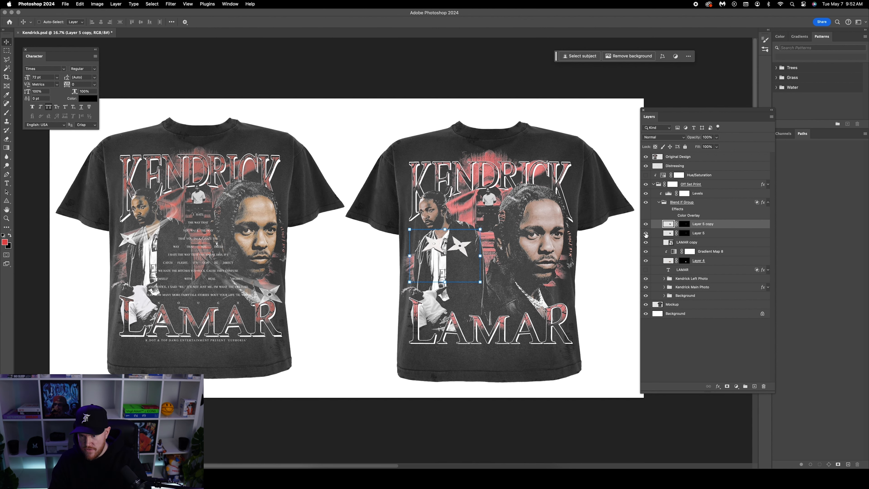
{"action": "right_click", "coordinate": [723, 224]}
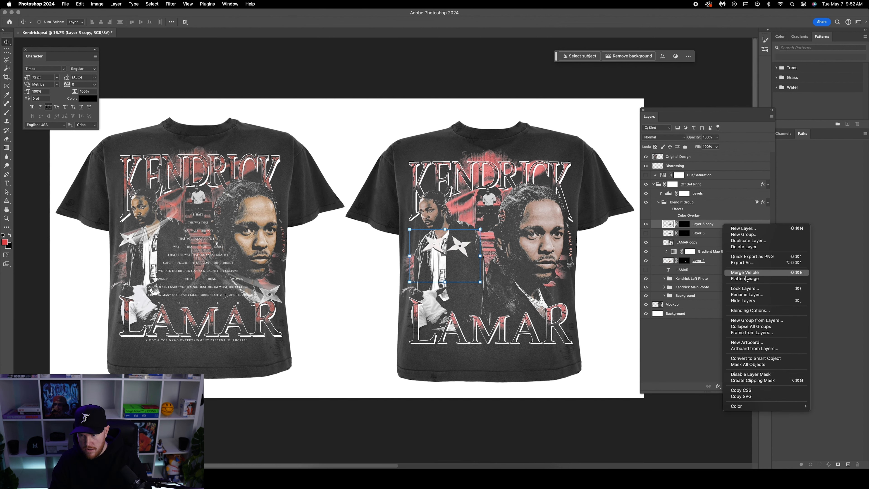
{"action": "left_click", "coordinate": [758, 358]}
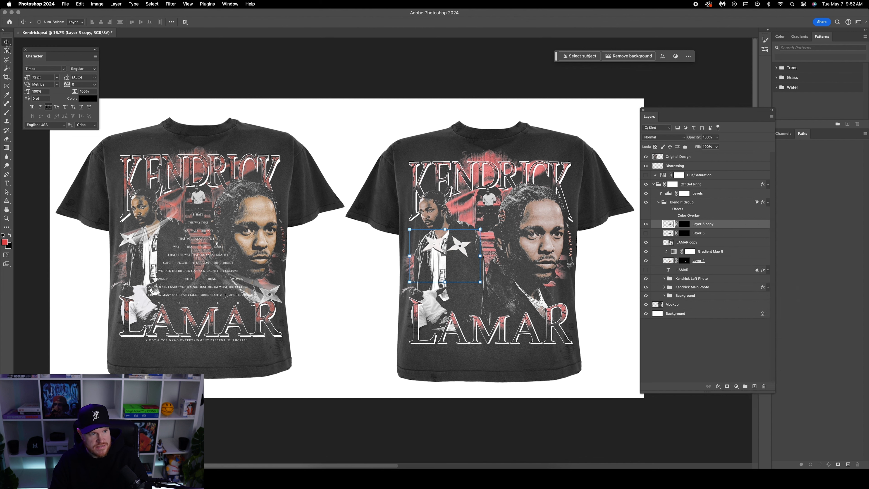
{"action": "right_click", "coordinate": [714, 228]}
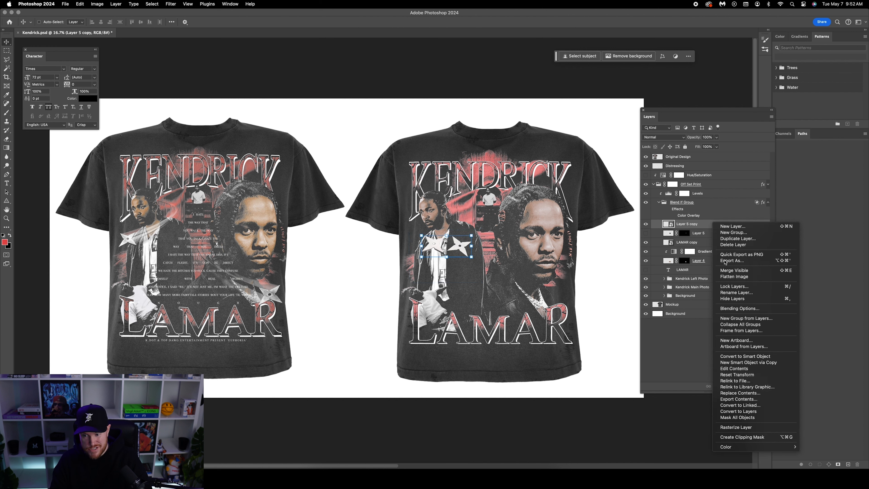
{"action": "left_click", "coordinate": [748, 428]}
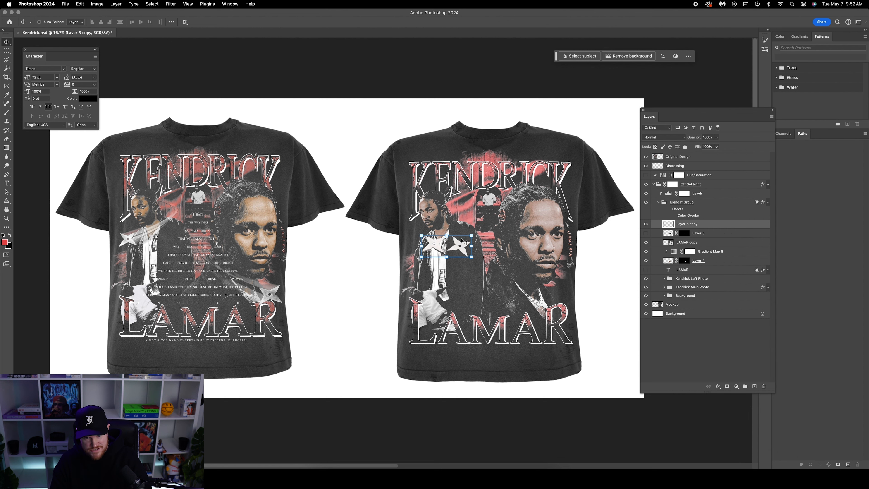
Step: Select the right-hand star on Layer 5 copy with the Polygonal Lasso, move it onto the large portrait's necklace above LAMAR, and rotate it
{"action": "left_click", "coordinate": [7, 60]}
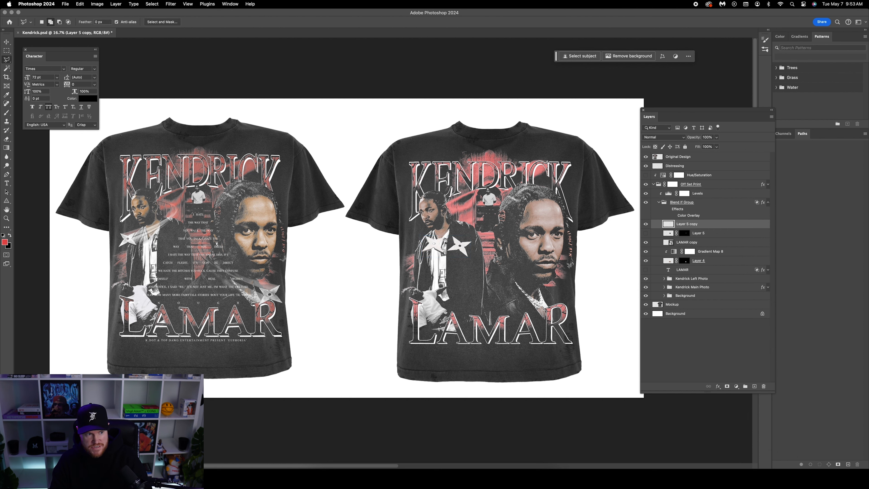
{"action": "left_click", "coordinate": [448, 230]}
{"action": "left_click", "coordinate": [445, 245]}
{"action": "left_click", "coordinate": [447, 259]}
{"action": "left_click", "coordinate": [498, 286]}
{"action": "left_click", "coordinate": [481, 208]}
{"action": "left_click", "coordinate": [449, 230]}
{"action": "key", "text": "v"}
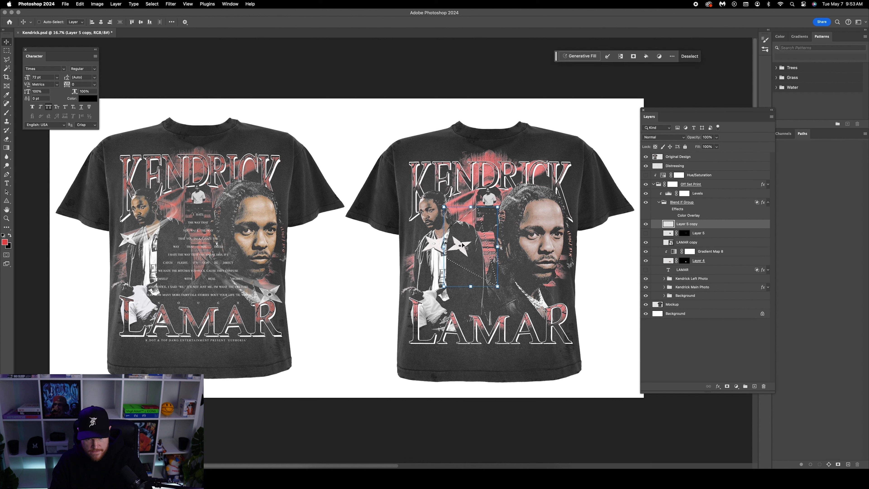
{"action": "left_click_drag", "start_coordinate": [464, 247], "coordinate": [552, 296]}
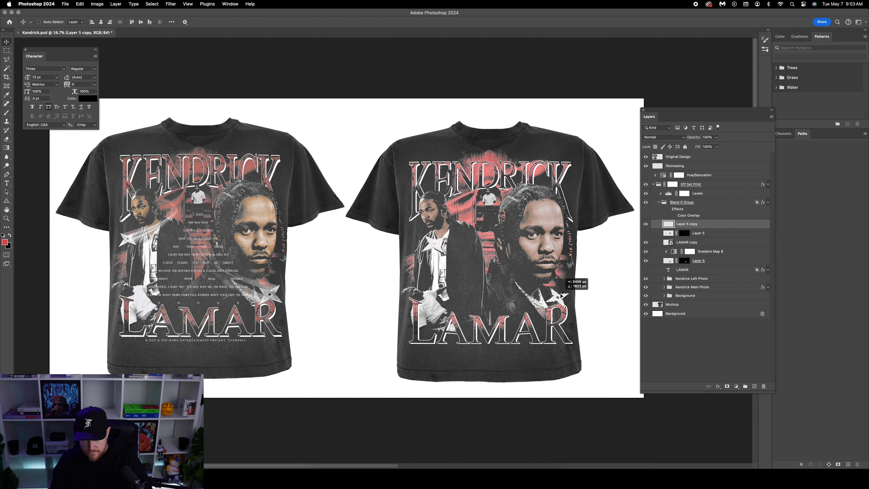
{"action": "key", "text": "super+t"}
{"action": "left_click_drag", "start_coordinate": [544, 286], "coordinate": [571, 277]}
Step: Select the remaining star with the Rectangular Marquee and free-transform it beside the left figure's sleeve, matching the original design
{"action": "left_click", "coordinate": [6, 51]}
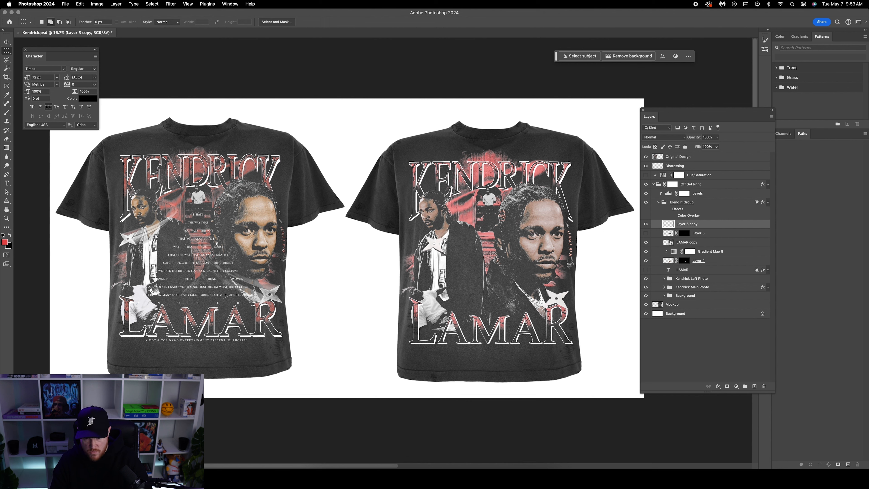
{"action": "mouse_move", "coordinate": [413, 229]}
{"action": "left_mouse_down"}
{"action": "mouse_move", "coordinate": [455, 263]}
{"action": "mouse_move", "coordinate": [429, 242]}
{"action": "mouse_move", "coordinate": [431, 231]}
{"action": "mouse_move", "coordinate": [426, 236]}
{"action": "left_mouse_up"}
{"action": "left_click", "coordinate": [7, 42]}
{"action": "key", "text": "super+t"}
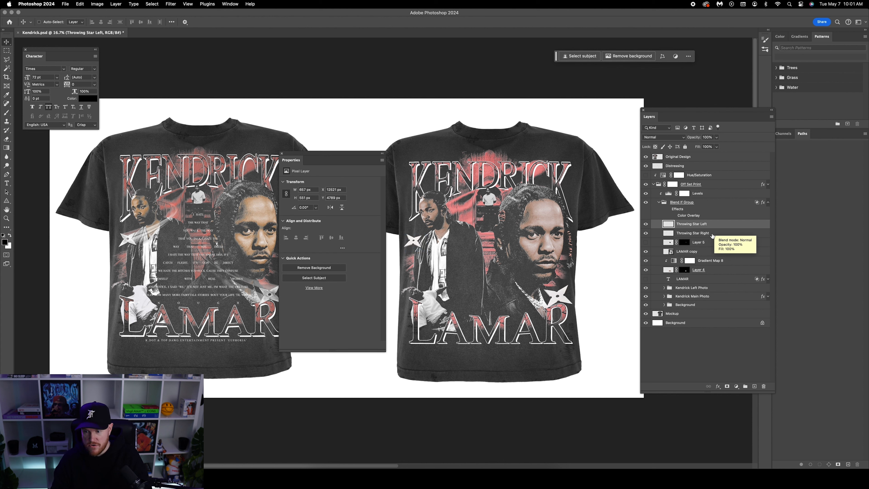
Step: Group the Throwing Star Left and Throwing Star Right layers as "Throwing Stars" and add a Gradient Map adjustment above the group
{"action": "left_click", "coordinate": [713, 236], "text": "shift"}
{"action": "key", "text": "super+g"}
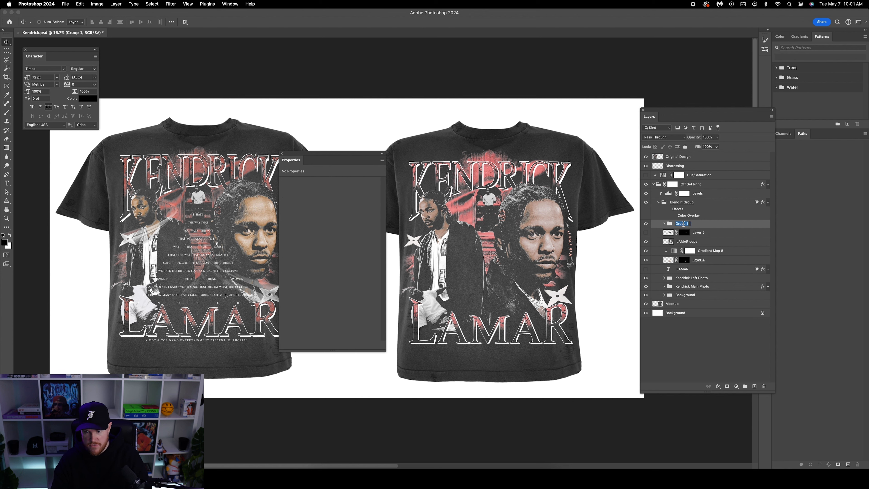
{"action": "type", "text": "Throwing Stars"}
{"action": "key", "text": "Return"}
{"action": "left_click", "coordinate": [736, 386]}
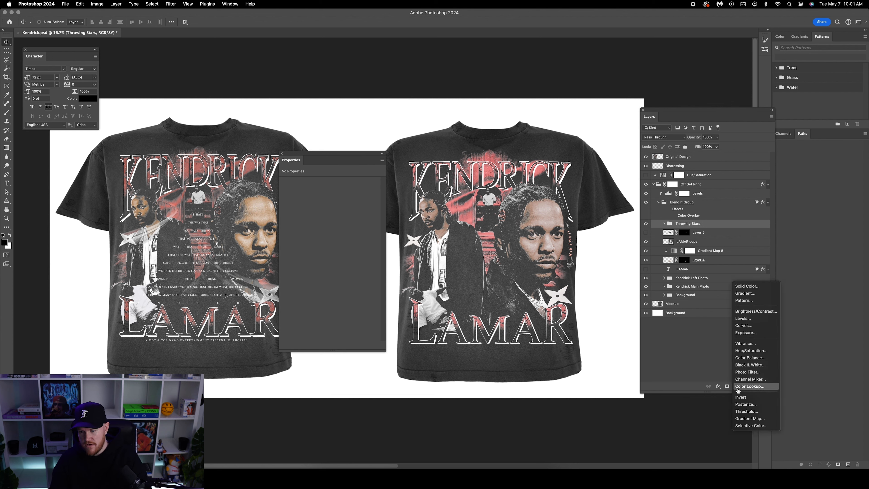
{"action": "left_click", "coordinate": [746, 418]}
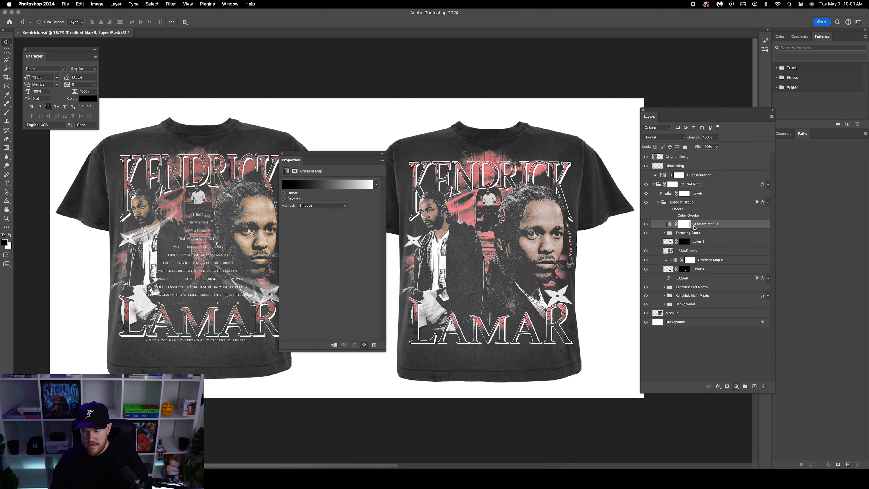
Step: Clip the Gradient Map 9 adjustment to the Throwing Stars group and set its black stop's location to 50
{"action": "right_click", "coordinate": [729, 226]}
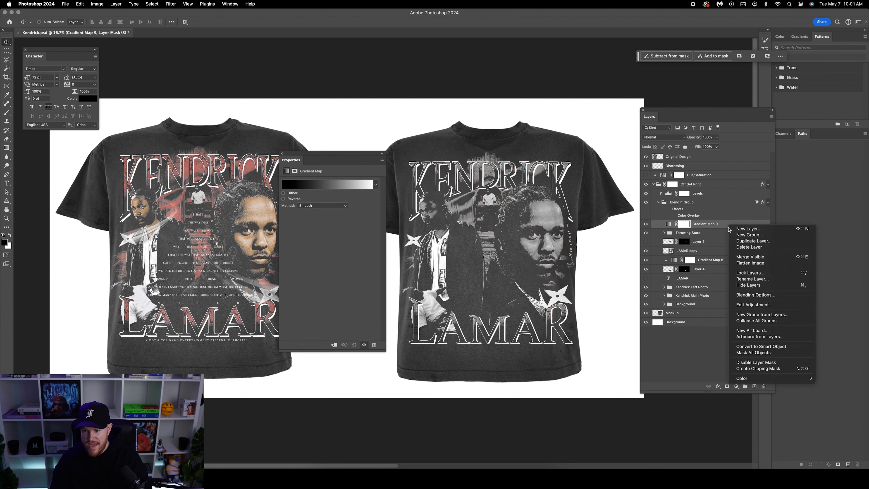
{"action": "left_click", "coordinate": [747, 369]}
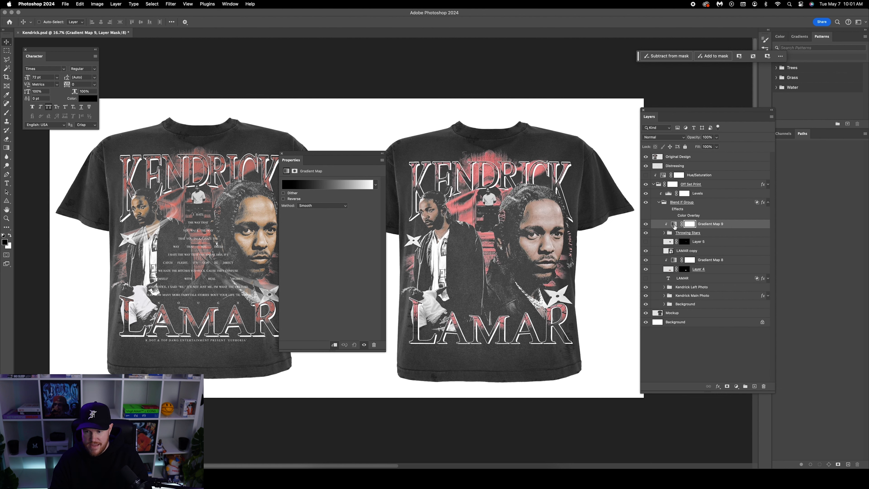
{"action": "left_click", "coordinate": [674, 227]}
{"action": "left_click", "coordinate": [363, 184]}
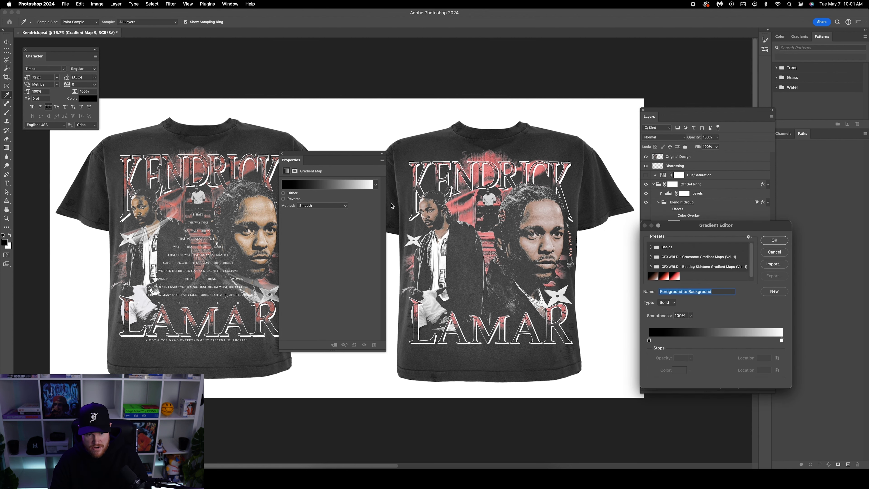
{"action": "left_click_drag", "start_coordinate": [650, 342], "coordinate": [721, 344]}
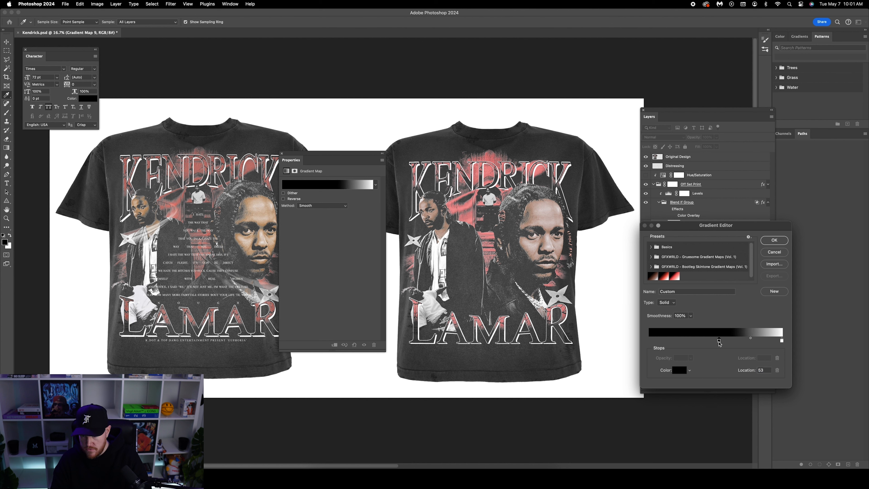
{"action": "type", "text": "50"}
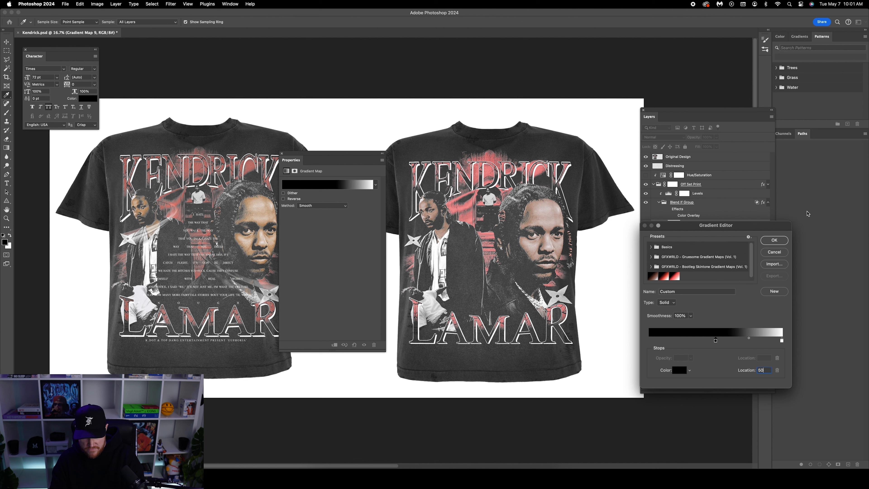
{"action": "left_click", "coordinate": [783, 242]}
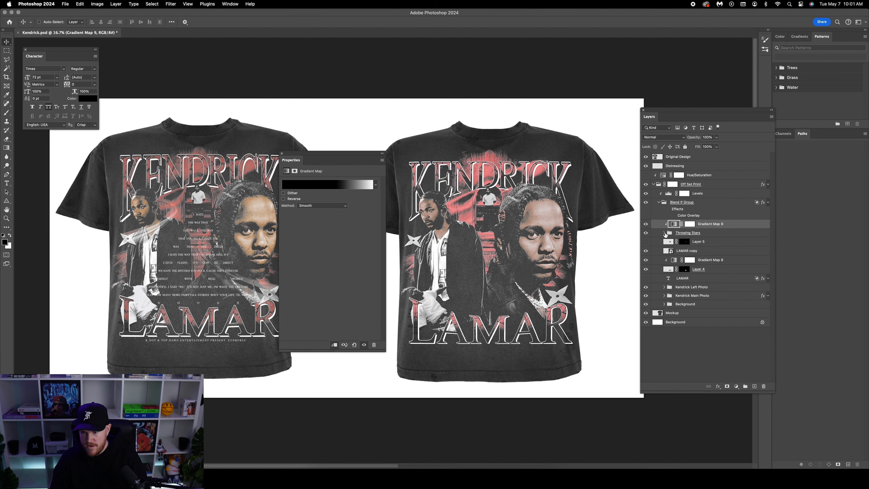
Step: Apply Brightness/Contrast with Use Legacy to the Throwing Star Left layer, setting brightness to -26 and contrast to 54
{"action": "left_click", "coordinate": [665, 233]}
{"action": "left_click", "coordinate": [718, 244]}
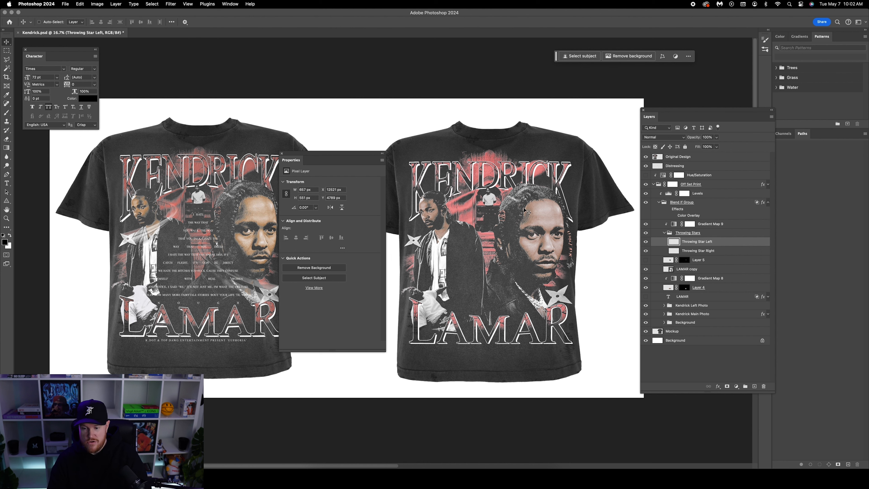
{"action": "left_click", "coordinate": [102, 3]}
{"action": "mouse_move", "coordinate": [109, 23]}
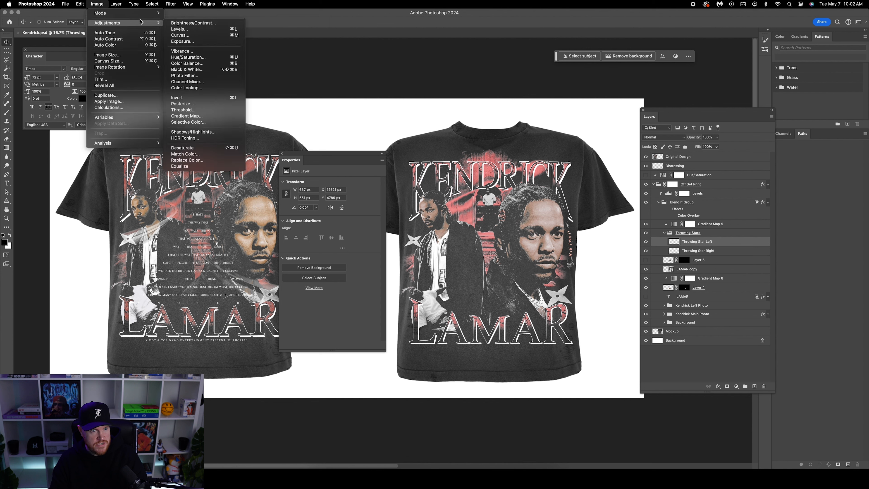
{"action": "left_click", "coordinate": [182, 23]}
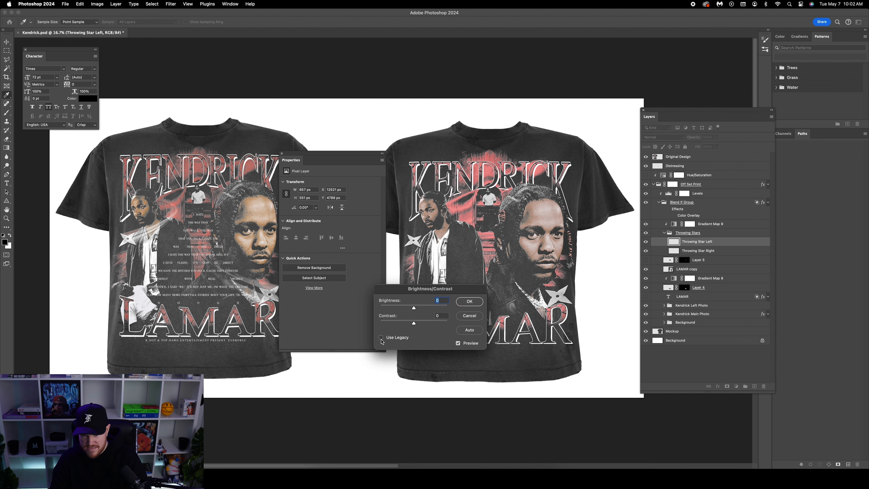
{"action": "mouse_move", "coordinate": [414, 309]}
{"action": "left_mouse_down"}
{"action": "mouse_move", "coordinate": [415, 324]}
{"action": "mouse_move", "coordinate": [432, 324]}
{"action": "mouse_move", "coordinate": [407, 309]}
{"action": "left_mouse_up"}
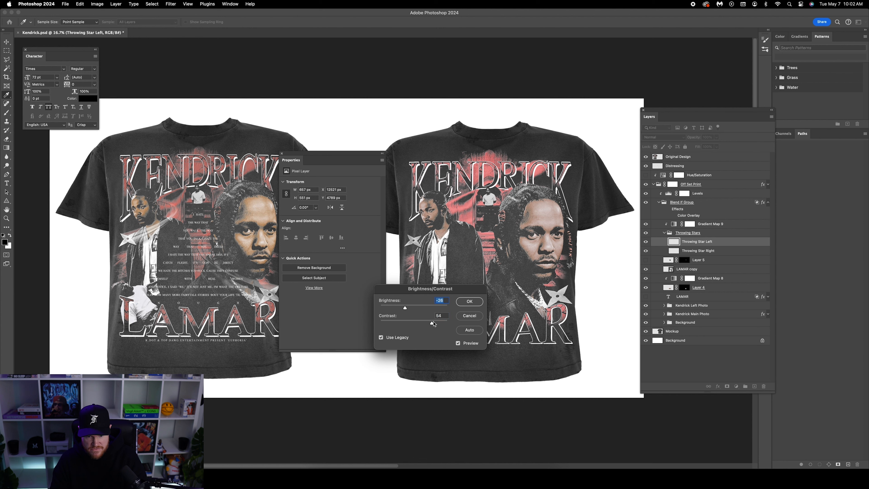
{"action": "key", "text": "Return"}
{"action": "key", "text": "v"}
Step: Apply a legacy Brightness/Contrast adjustment to the Throwing Star Right layer, lowering its brightness slightly
{"action": "left_click", "coordinate": [701, 252]}
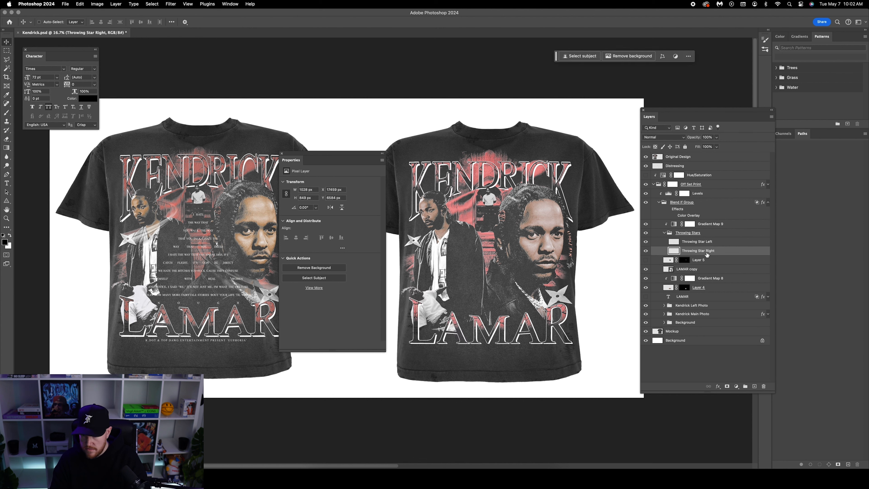
{"action": "left_click", "coordinate": [97, 4]}
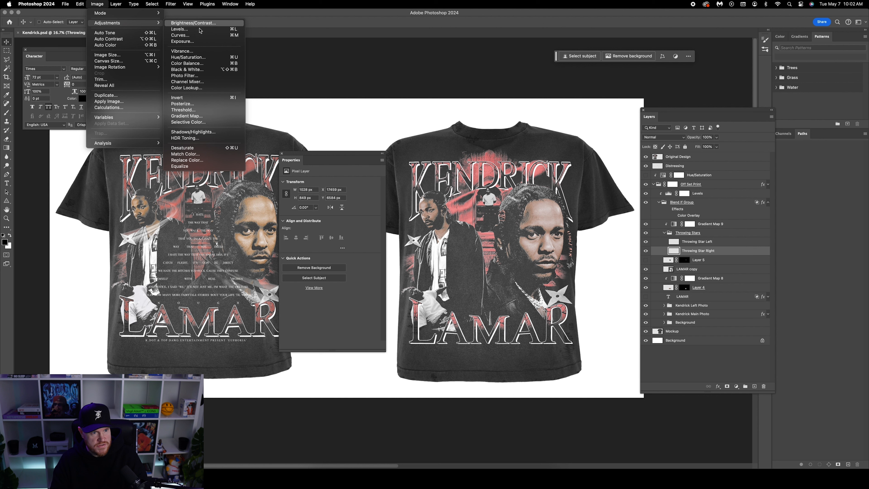
{"action": "left_click", "coordinate": [200, 29]}
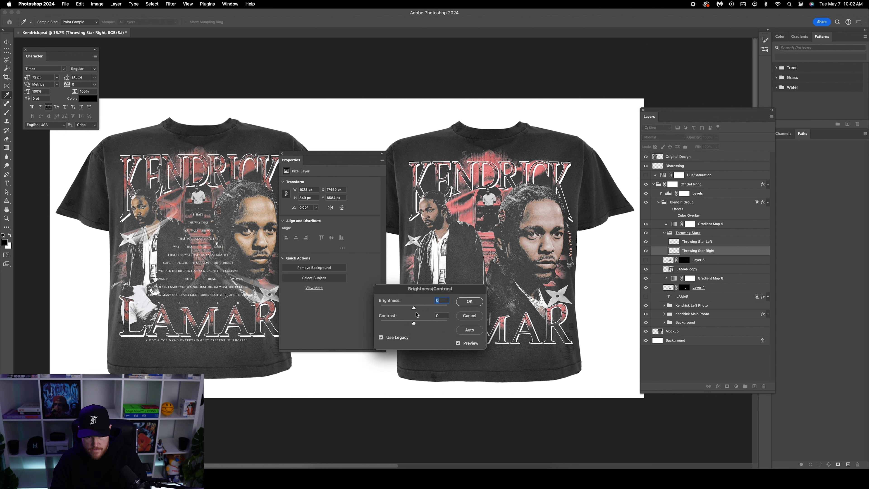
{"action": "mouse_move", "coordinate": [414, 308]}
{"action": "left_mouse_down"}
{"action": "mouse_move", "coordinate": [425, 324]}
{"action": "mouse_move", "coordinate": [411, 308]}
{"action": "left_mouse_up"}
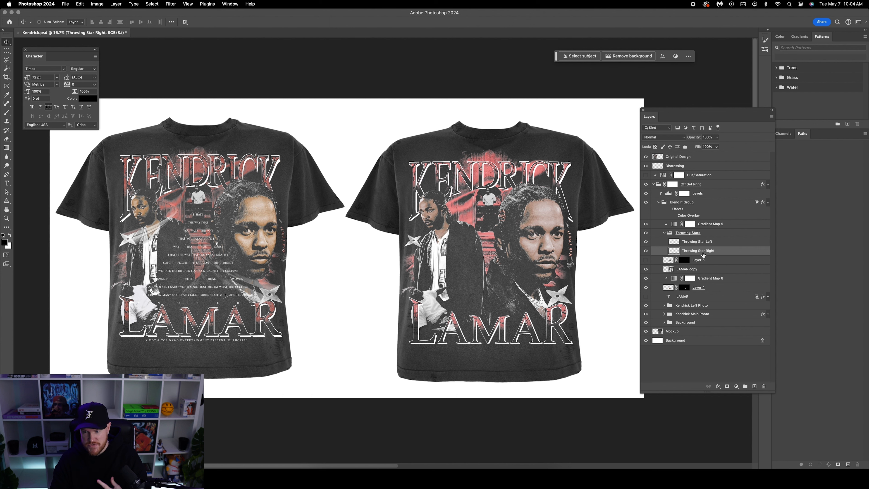
Step: Open Eye Candy 7's Motion Trail effect for the Throwing Star Right layer and adjust the curve of the trail's path
{"action": "left_click", "coordinate": [170, 4]}
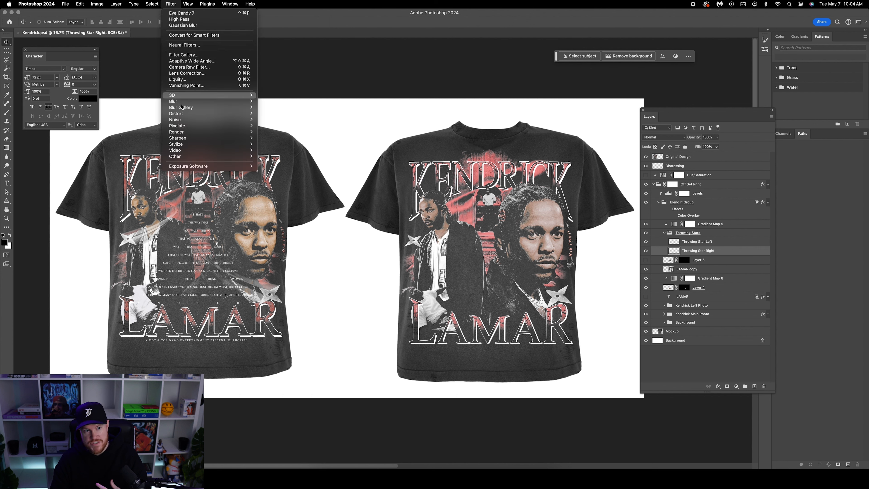
{"action": "left_click", "coordinate": [278, 167]}
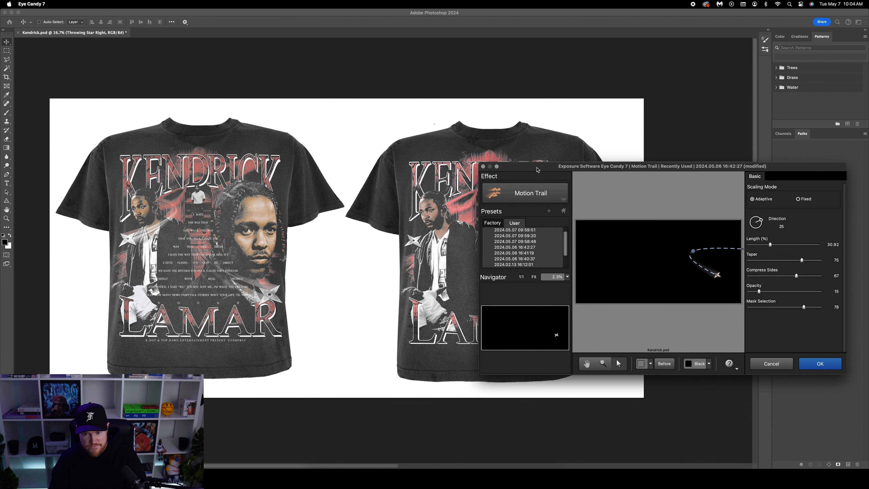
{"action": "left_click_drag", "start_coordinate": [538, 170], "coordinate": [265, 62]}
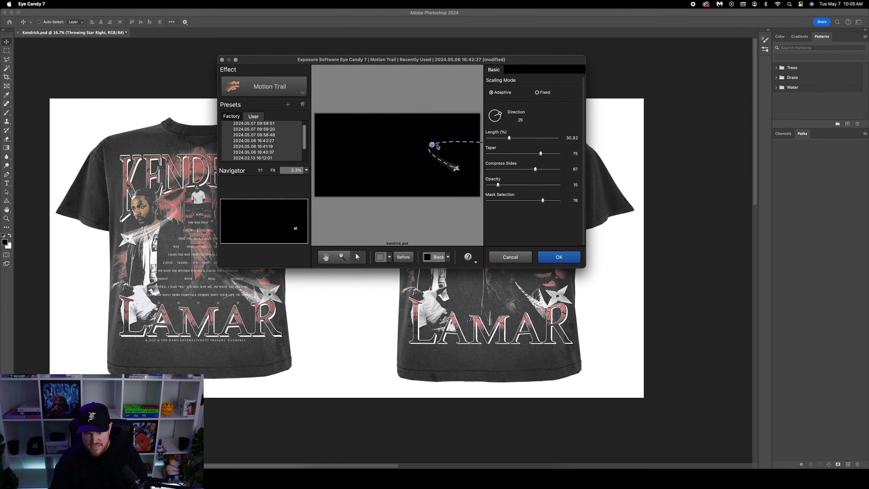
{"action": "left_click_drag", "start_coordinate": [432, 145], "coordinate": [438, 142]}
{"action": "left_click_drag", "start_coordinate": [464, 65], "coordinate": [307, 81]}
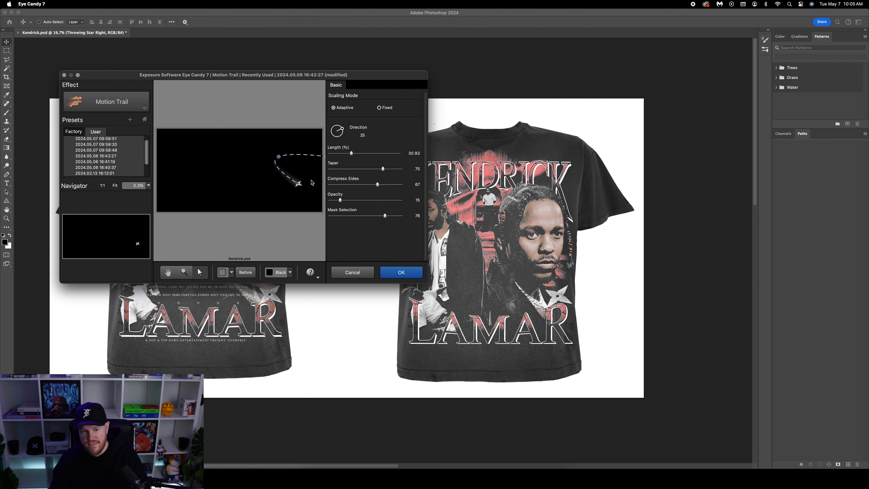
Step: Raise the motion trail's opacity to 25 and apply the effect to the right throwing star
{"action": "left_click", "coordinate": [343, 199]}
{"action": "left_click_drag", "start_coordinate": [343, 200], "coordinate": [345, 202]}
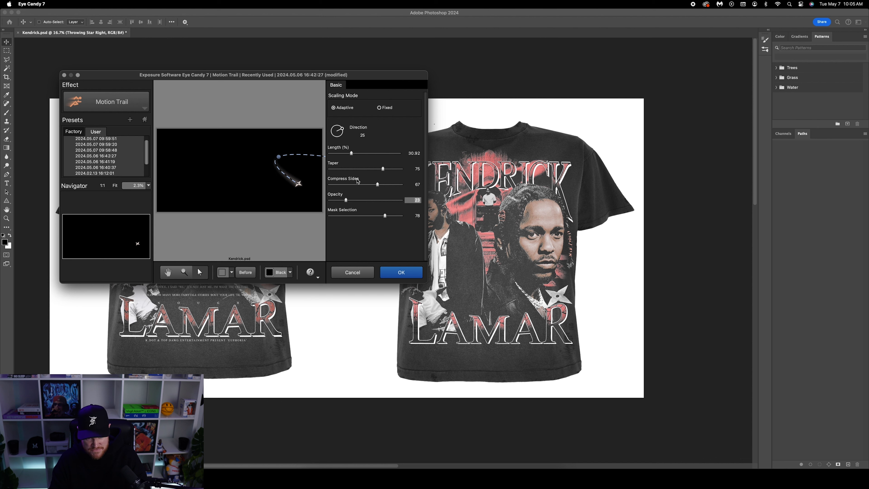
{"action": "left_click_drag", "start_coordinate": [349, 202], "coordinate": [350, 202]}
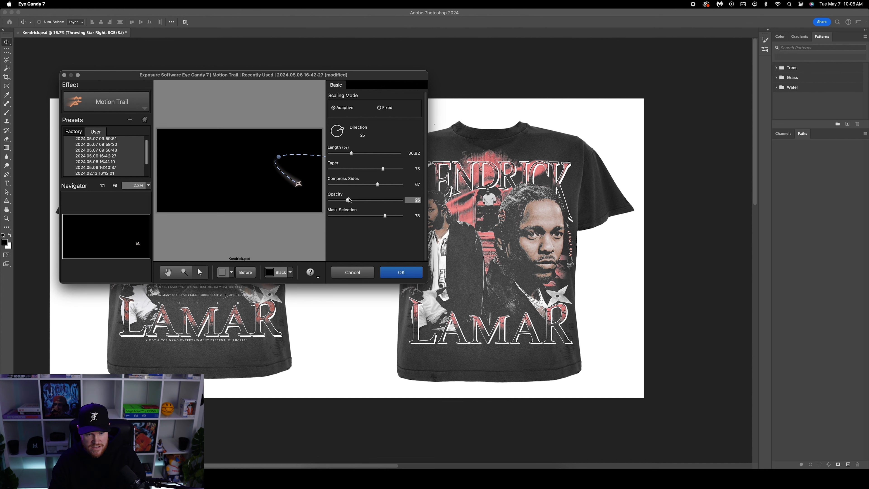
{"action": "left_click", "coordinate": [401, 273]}
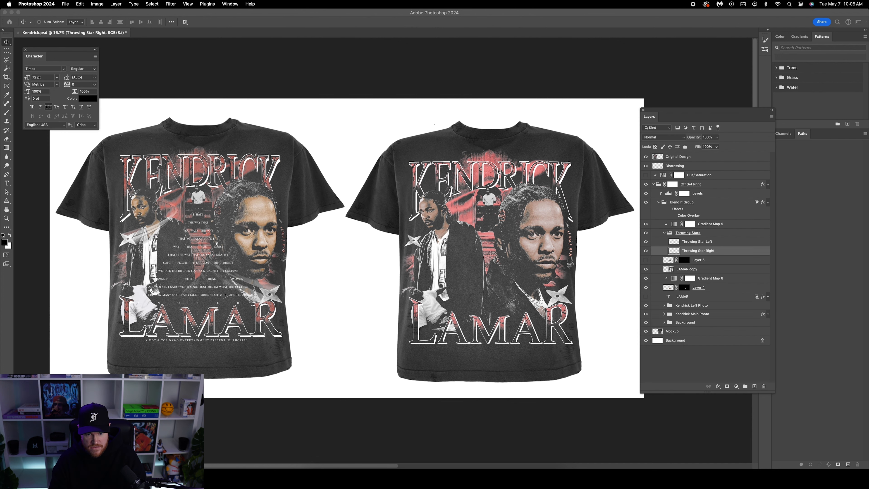
{"action": "key", "text": "super+j"}
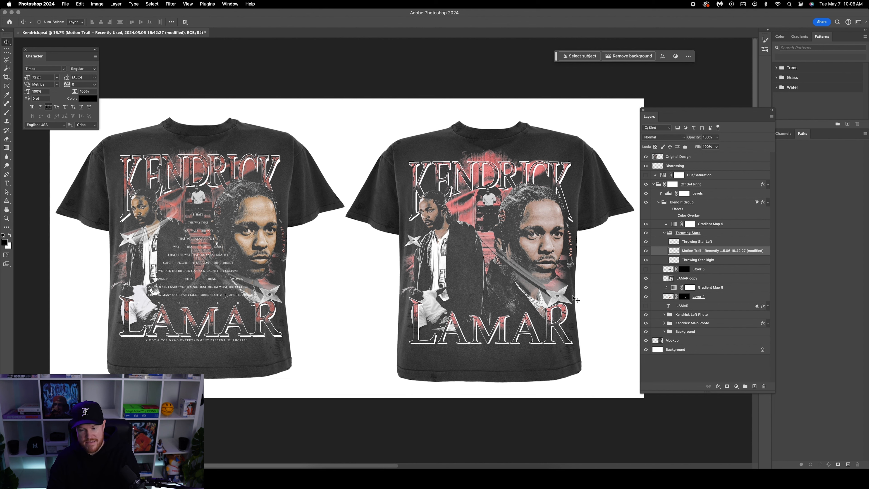
{"action": "left_click", "coordinate": [170, 4]}
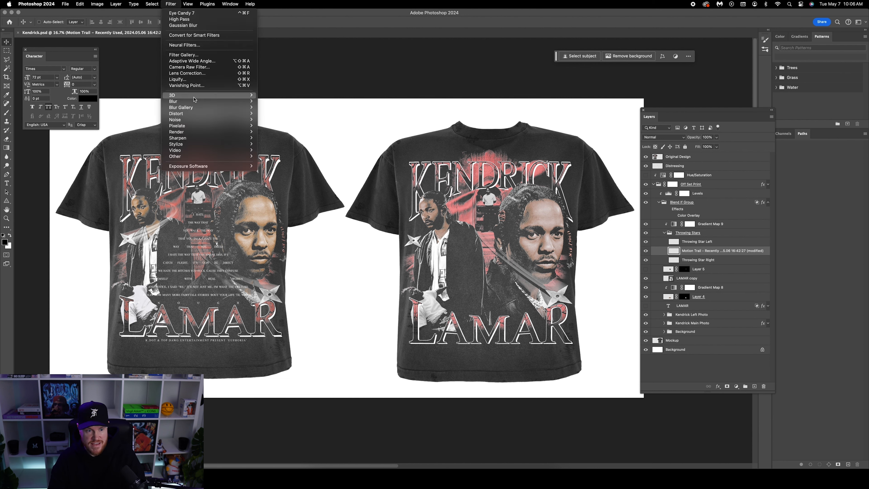
{"action": "mouse_move", "coordinate": [193, 103]}
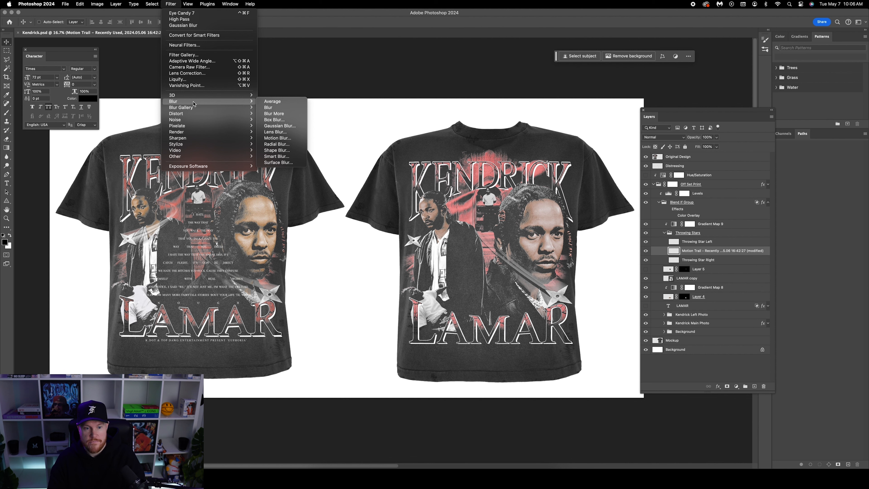
{"action": "left_click", "coordinate": [484, 179]}
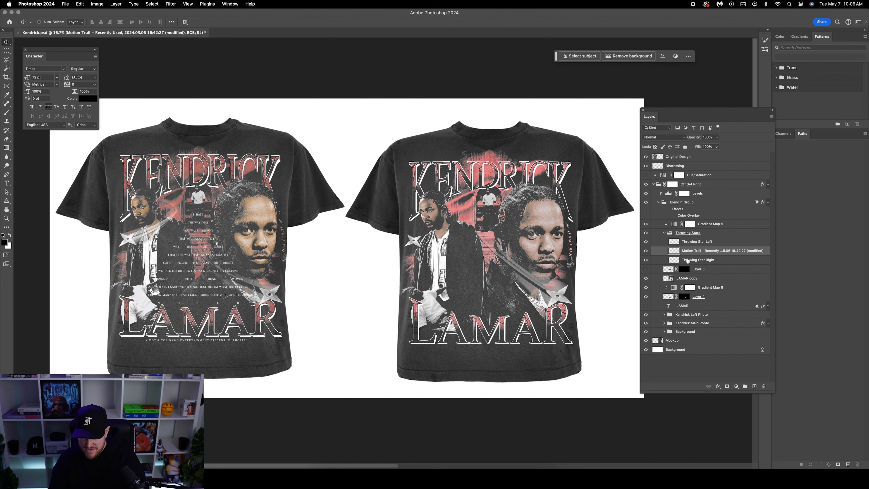
Step: Hide the Throwing Star Right layer and select the motion trail layer above it
{"action": "left_click", "coordinate": [688, 261]}
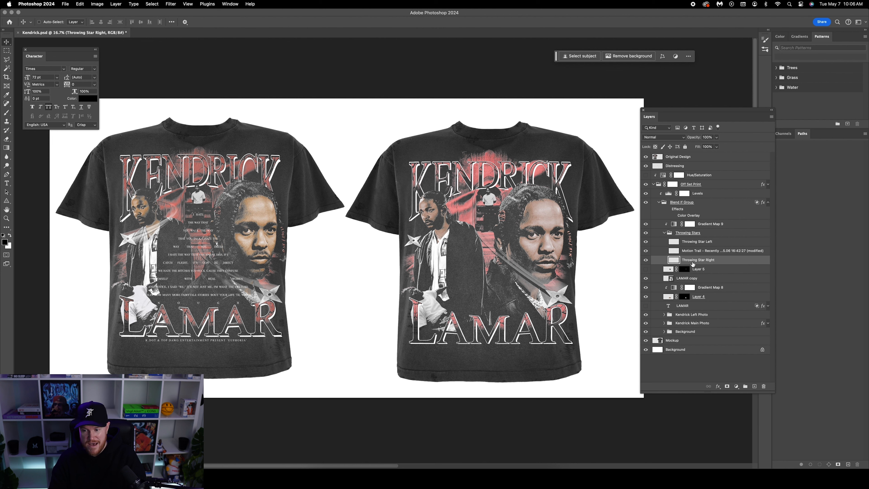
{"action": "left_click", "coordinate": [703, 254]}
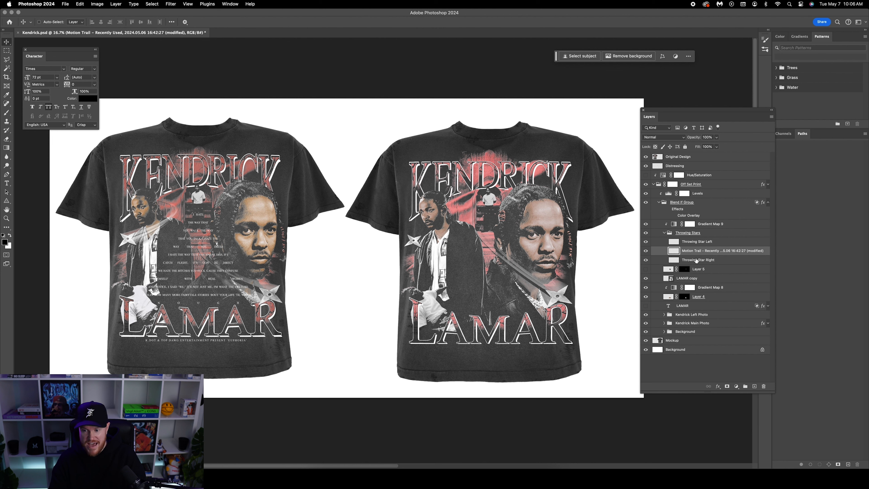
{"action": "left_click", "coordinate": [697, 261]}
{"action": "left_click", "coordinate": [647, 260]}
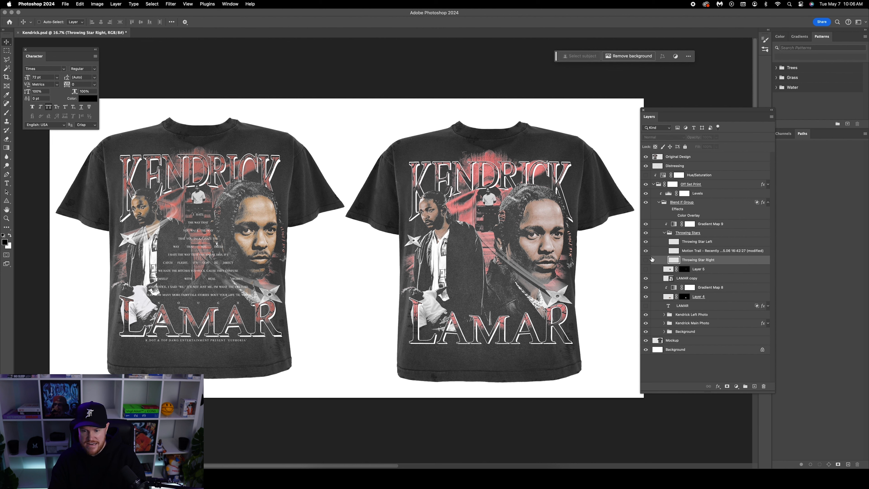
{"action": "left_click", "coordinate": [646, 251]}
{"action": "left_click", "coordinate": [646, 251]}
{"action": "left_click", "coordinate": [655, 252]}
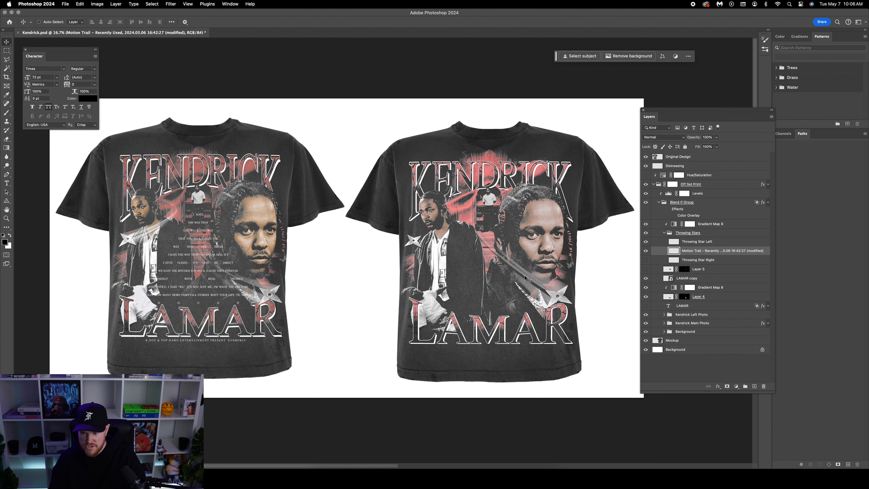
Step: Nudge the motion trail layer up and to the right over the large portrait's necklace
{"action": "left_click_drag", "start_coordinate": [524, 279], "coordinate": [524, 279]}
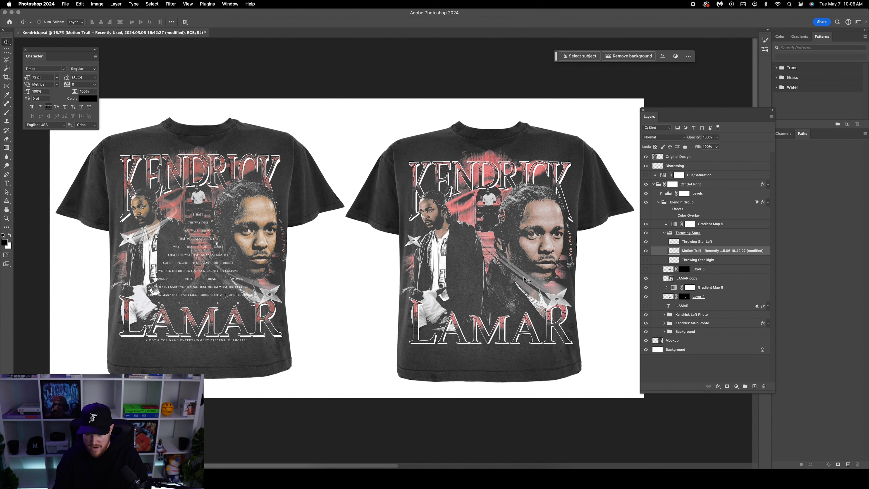
{"action": "key", "text": "shift+Up"}
{"action": "key", "text": "shift+Right"}
{"action": "key", "text": "shift+Right"}
{"action": "key", "text": "shift+Right"}
{"action": "key", "text": "shift+Right"}
{"action": "key", "text": "shift+Up"}
{"action": "key", "text": "shift+Up"}
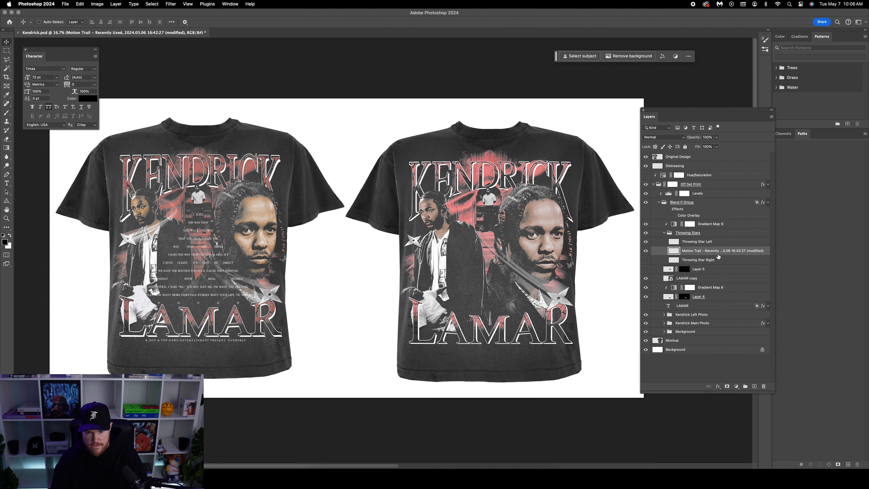
Step: Apply an Eye Candy 7 Motion Trail to the Throwing Star Left layer and hide the original star layer
{"action": "left_click", "coordinate": [719, 244]}
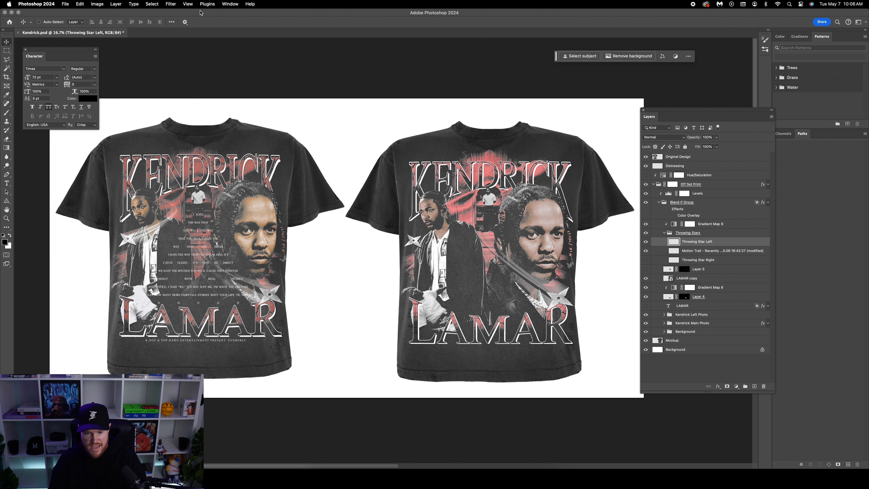
{"action": "left_click", "coordinate": [173, 4]}
{"action": "mouse_move", "coordinate": [240, 166]}
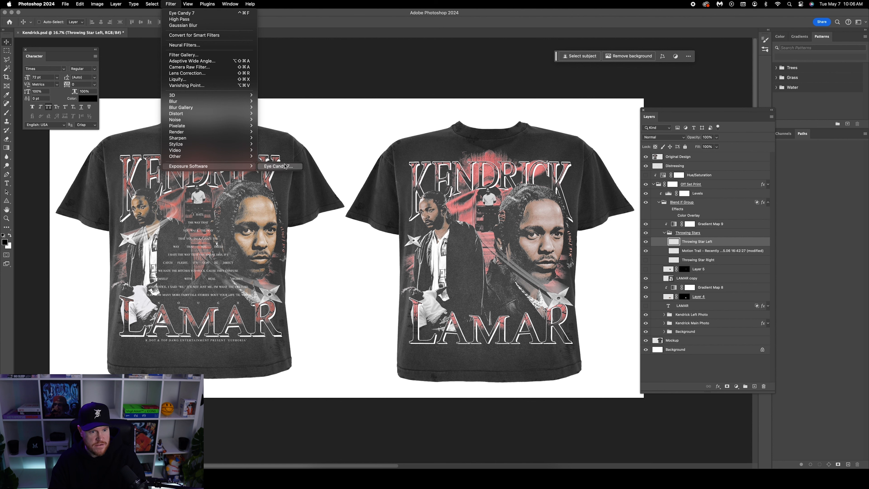
{"action": "left_click", "coordinate": [287, 166]}
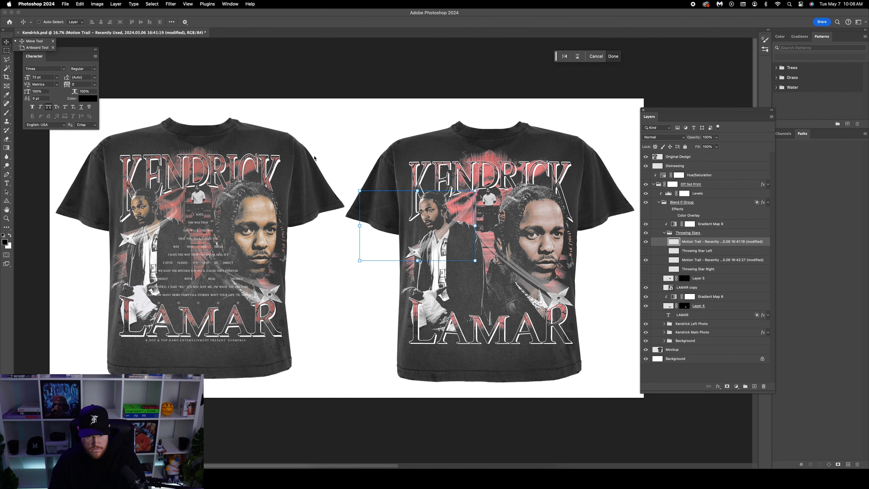
{"action": "key", "text": "m"}
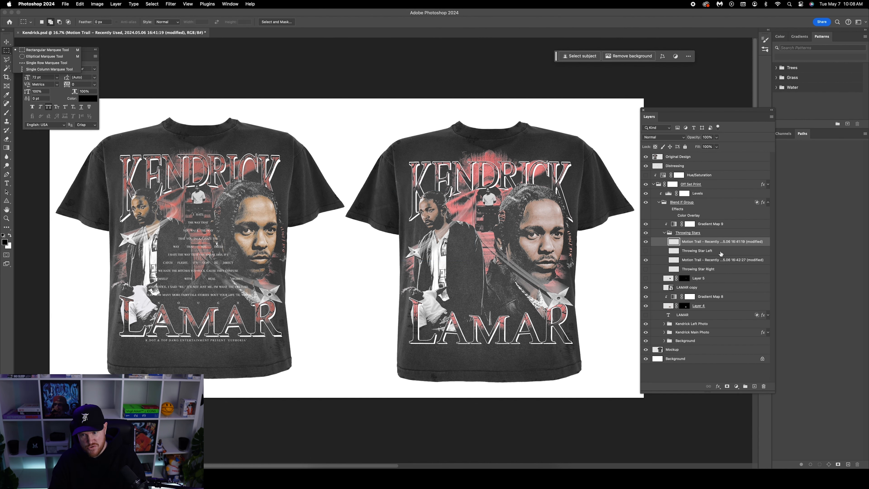
Step: Add a layer mask to the left star's motion trail and brush out part of the trail with a 476 px Soft Round brush
{"action": "key", "text": "e"}
{"action": "left_click", "coordinate": [727, 386]}
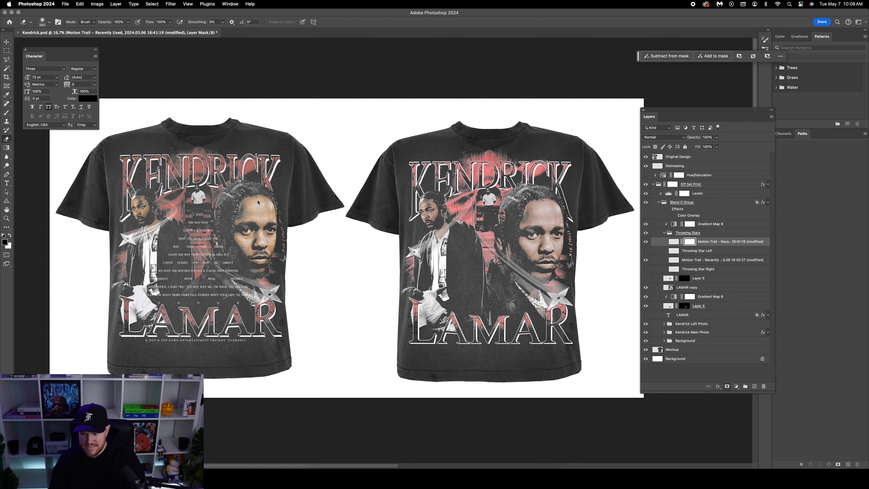
{"action": "left_click", "coordinate": [7, 113]}
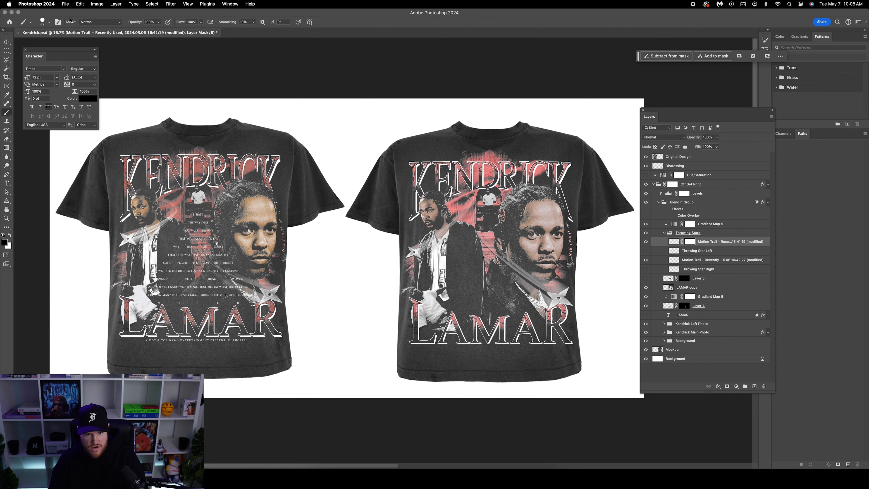
{"action": "left_click", "coordinate": [49, 23]}
{"action": "mouse_move", "coordinate": [65, 59]}
{"action": "left_mouse_down"}
{"action": "mouse_move", "coordinate": [33, 59]}
{"action": "mouse_move", "coordinate": [70, 45]}
{"action": "mouse_move", "coordinate": [109, 48]}
{"action": "mouse_move", "coordinate": [74, 44]}
{"action": "left_mouse_up"}
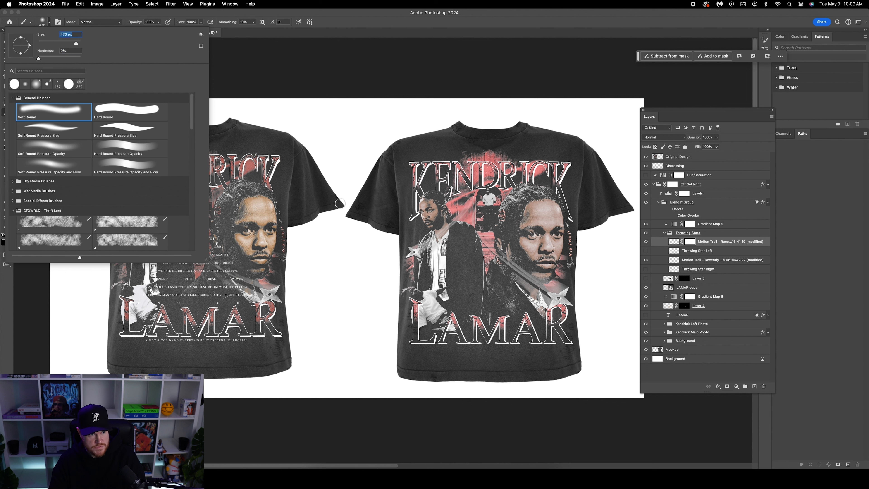
{"action": "left_click", "coordinate": [390, 212]}
{"action": "key", "text": "v"}
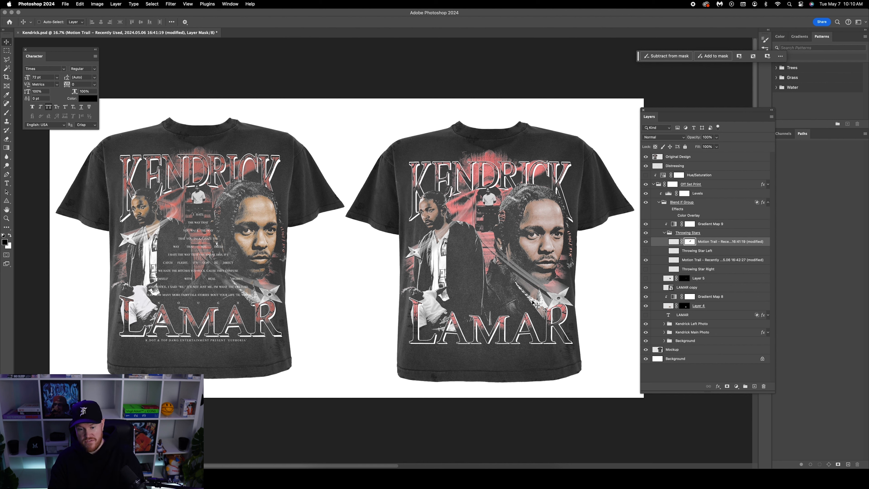
Step: Draw a triangle shape about 3676 by 3184 px over the centre of the recreated design, above the gradient map on the throwing stars
{"action": "left_click", "coordinate": [6, 202]}
{"action": "right_click", "coordinate": [8, 203]}
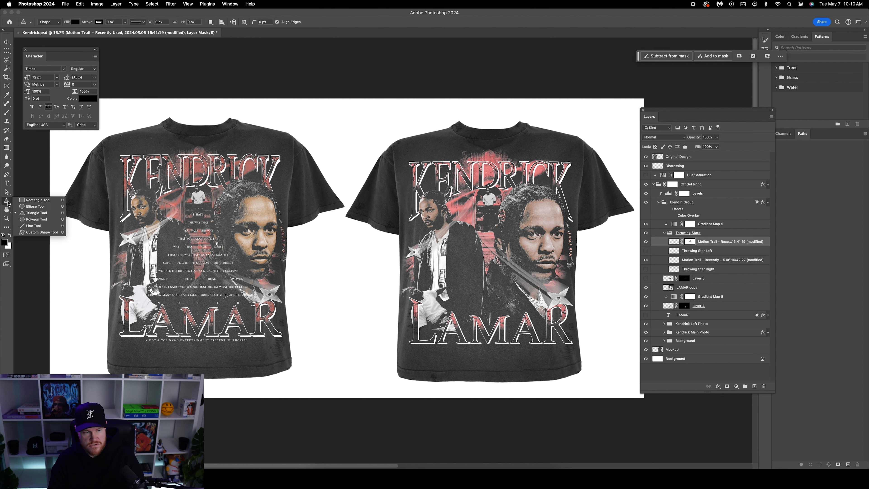
{"action": "left_click", "coordinate": [45, 214]}
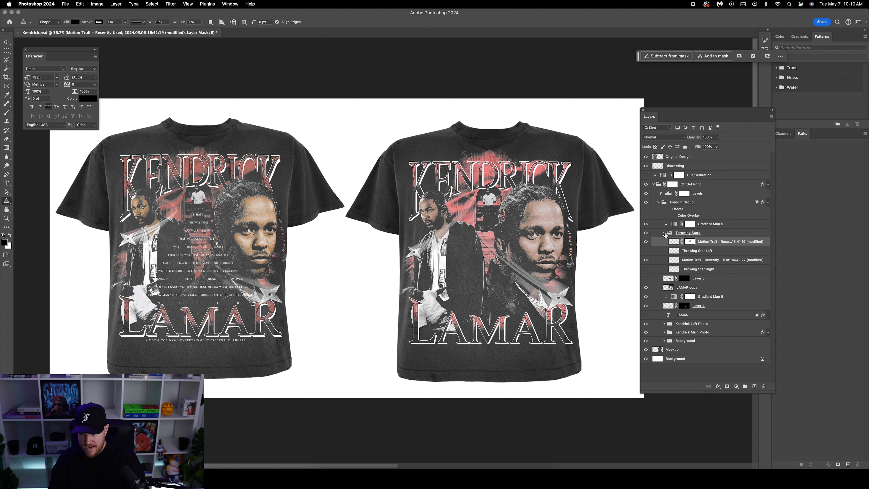
{"action": "left_click", "coordinate": [665, 233]}
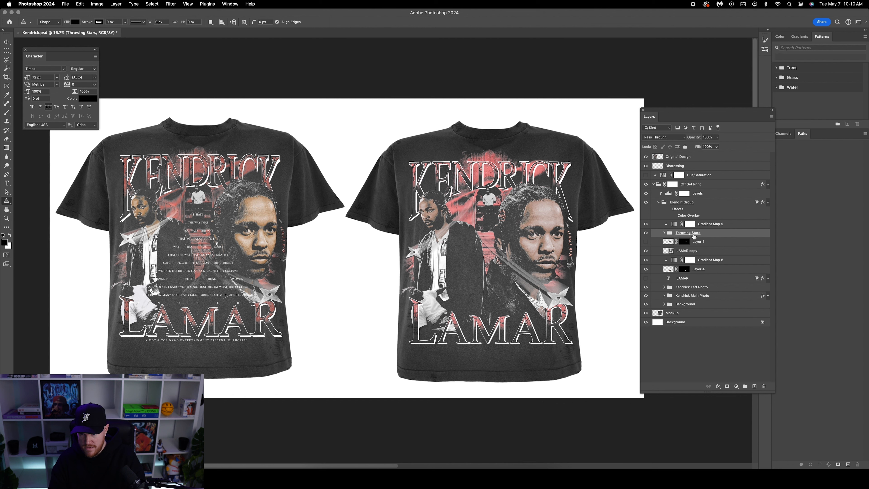
{"action": "left_click", "coordinate": [710, 225]}
{"action": "left_click_drag", "start_coordinate": [447, 218], "coordinate": [581, 329]}
{"action": "left_click", "coordinate": [7, 42]}
{"action": "left_click_drag", "start_coordinate": [497, 226], "coordinate": [498, 226]}
Step: Place a centred white Times text block at 72 pt inside the triangle shape
{"action": "left_click_drag", "start_coordinate": [6, 183], "coordinate": [37, 184]}
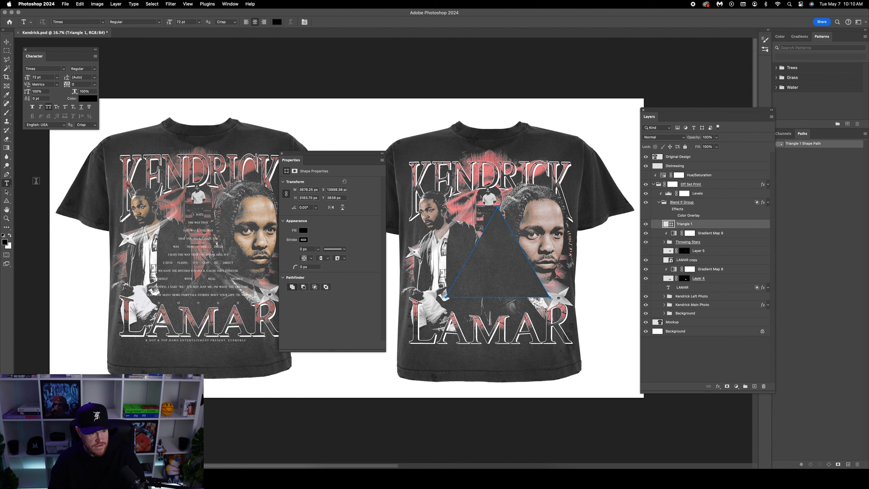
{"action": "left_click", "coordinate": [486, 235]}
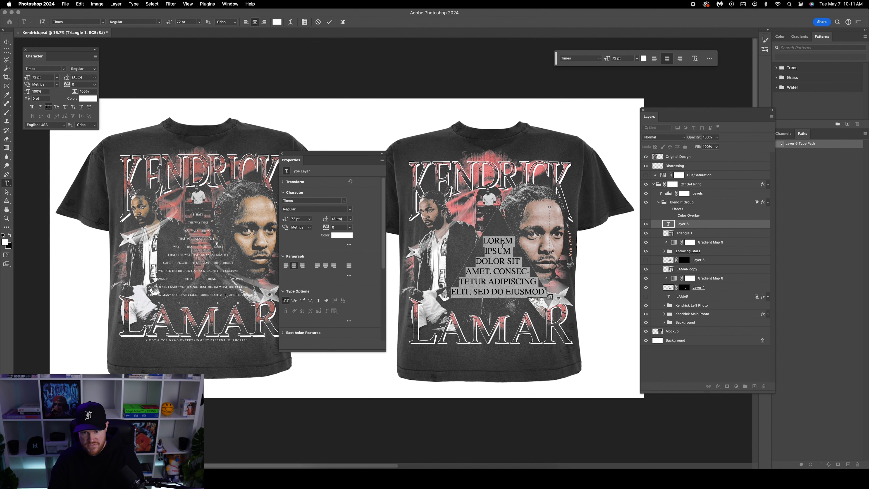
{"action": "left_click", "coordinate": [515, 246]}
Step: Replace the placeholder text in the triangle with the "euphoria" lyrics from the Genius page in Chrome, starting at "I hate the way that you walk"
{"action": "key", "text": "super+Tab"}
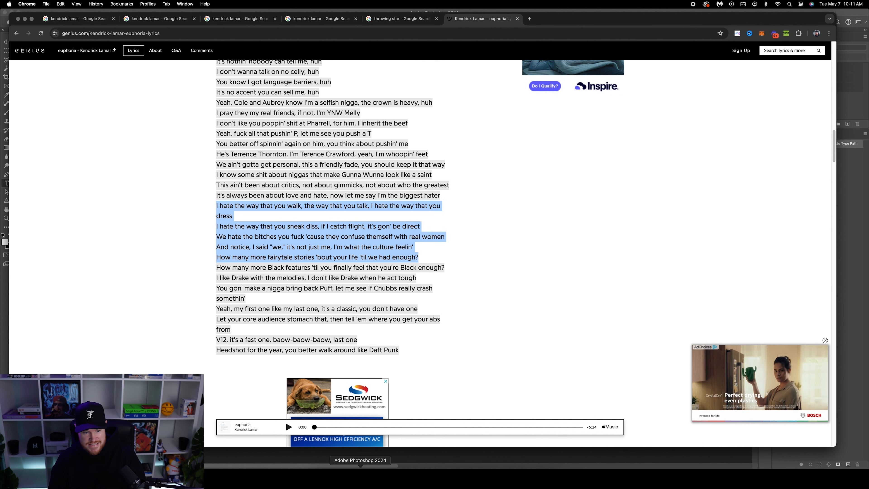
{"action": "left_click", "coordinate": [360, 478]}
{"action": "left_click", "coordinate": [513, 240]}
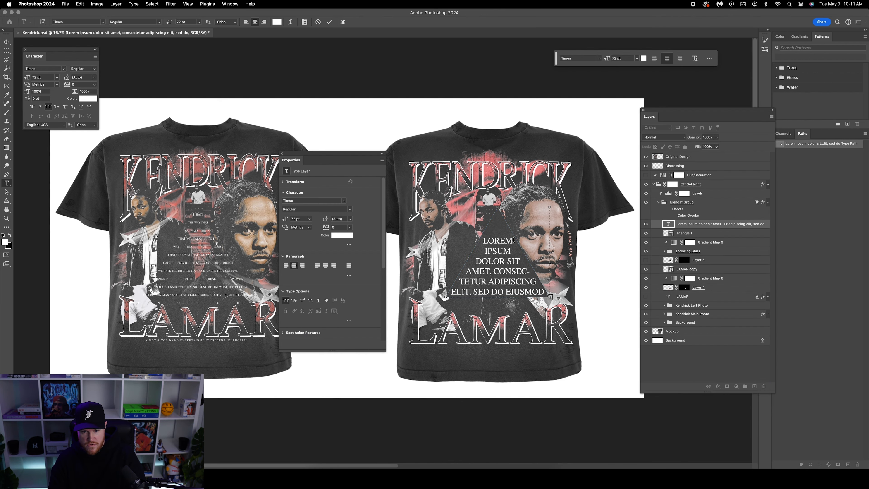
{"action": "key", "text": "cmd+a"}
{"action": "key", "text": "BackSpace"}
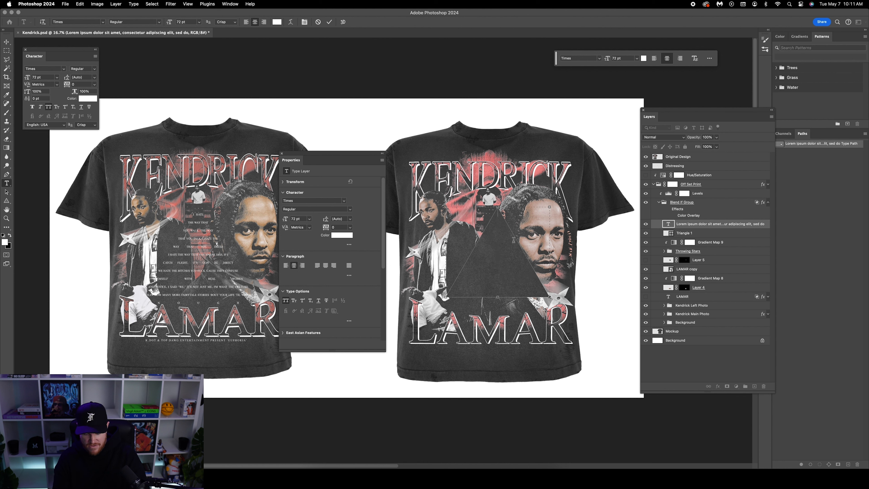
{"action": "key", "text": "cmd+v"}
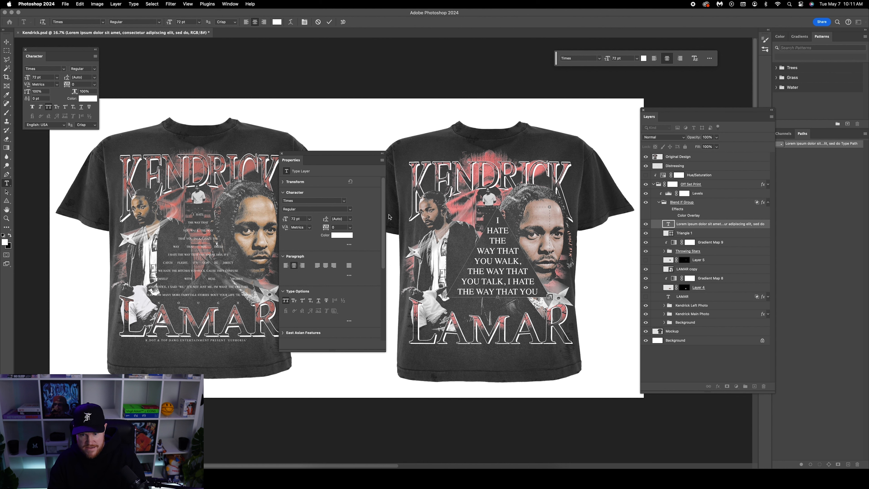
Step: Set the lyrics' font size to 24 pt and their leading to 80 pt
{"action": "left_click_drag", "start_coordinate": [497, 219], "coordinate": [523, 272]}
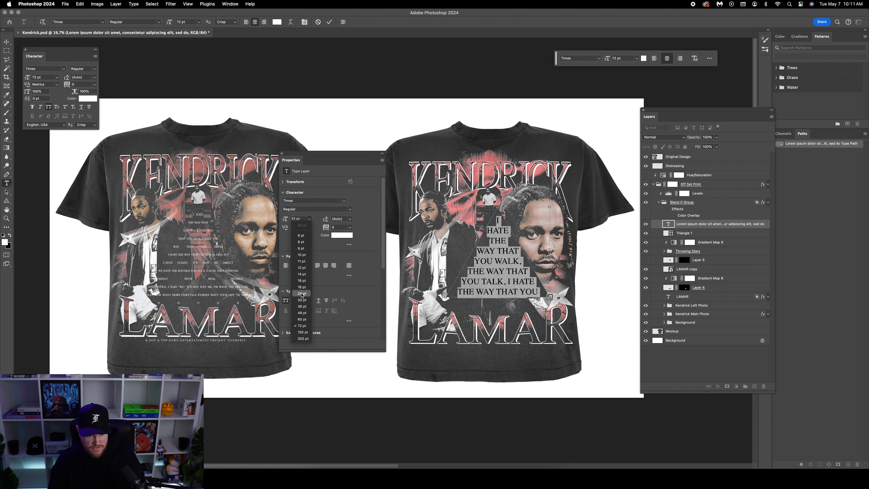
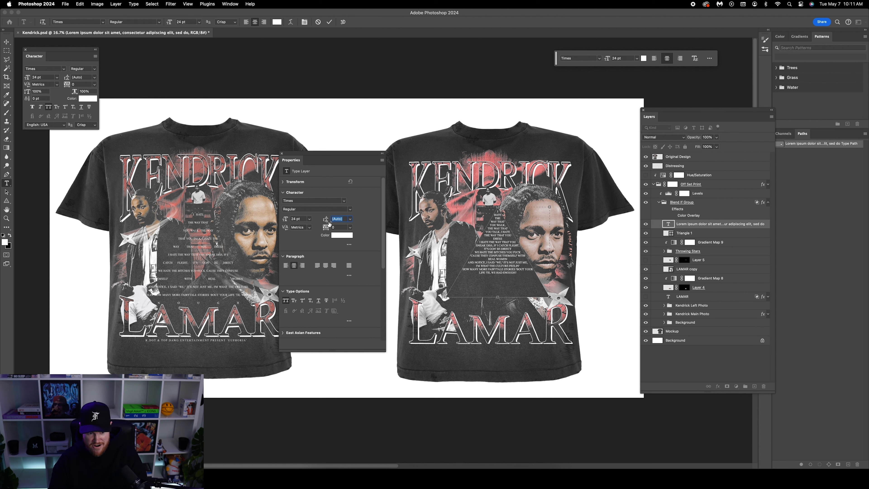
{"action": "type", "text": "80"}
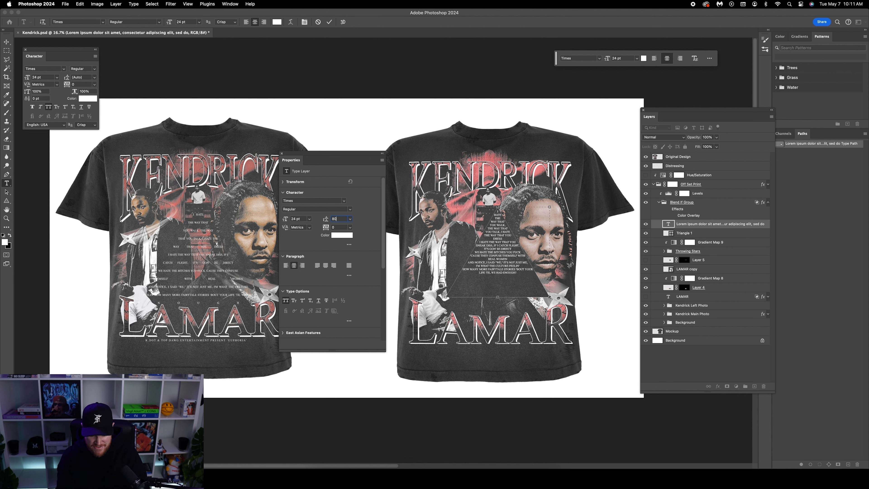
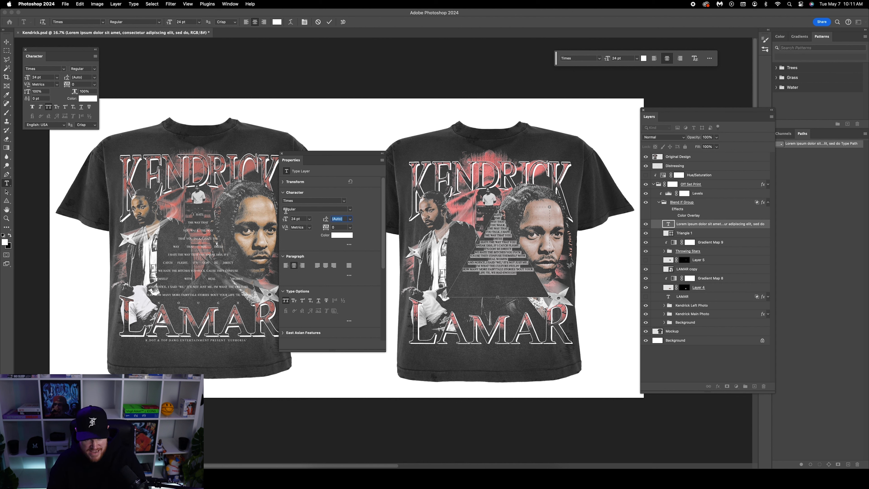
{"action": "type", "text": "80"}
{"action": "key", "text": "Return"}
Step: Reduce the lyrics' leading step by step to 45 pt so the verse fits the triangle
{"action": "key", "text": "Down"}
{"action": "key", "text": "Down"}
{"action": "key", "text": "Down"}
{"action": "key", "text": "Down"}
{"action": "key", "text": "Down"}
{"action": "key", "text": "Down"}
{"action": "key", "text": "Down"}
{"action": "key", "text": "Down"}
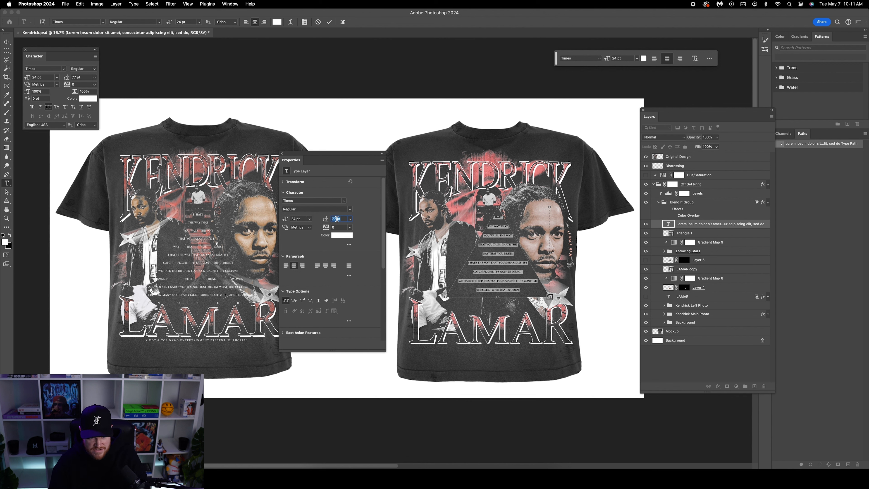
{"action": "key", "text": "Up"}
{"action": "key", "text": "Up"}
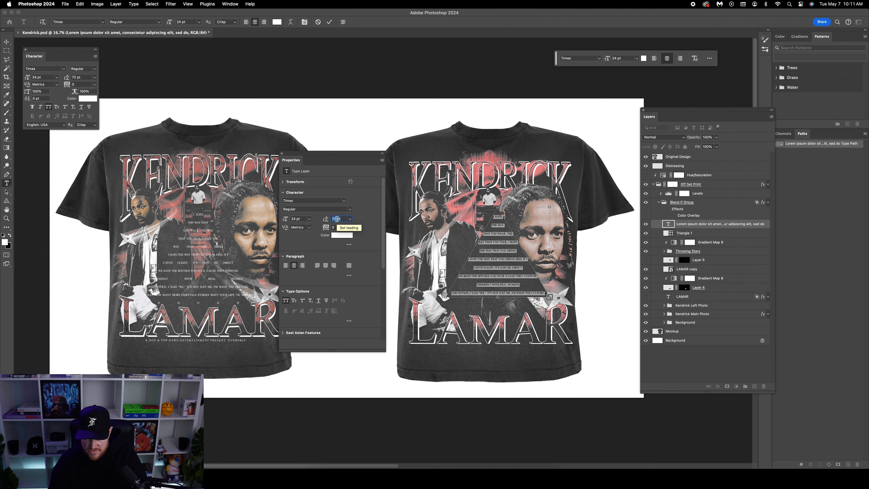
{"action": "key", "text": "Down"}
{"action": "key", "text": "Down"}
{"action": "key", "text": "Down"}
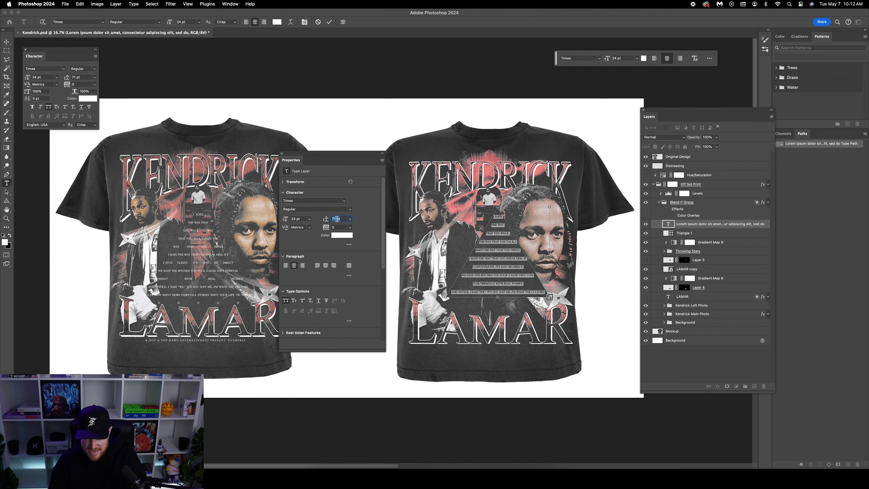
{"action": "key", "text": "Down"}
{"action": "key", "text": "Down"}
{"action": "key", "text": "Down"}
{"action": "key", "text": "Down"}
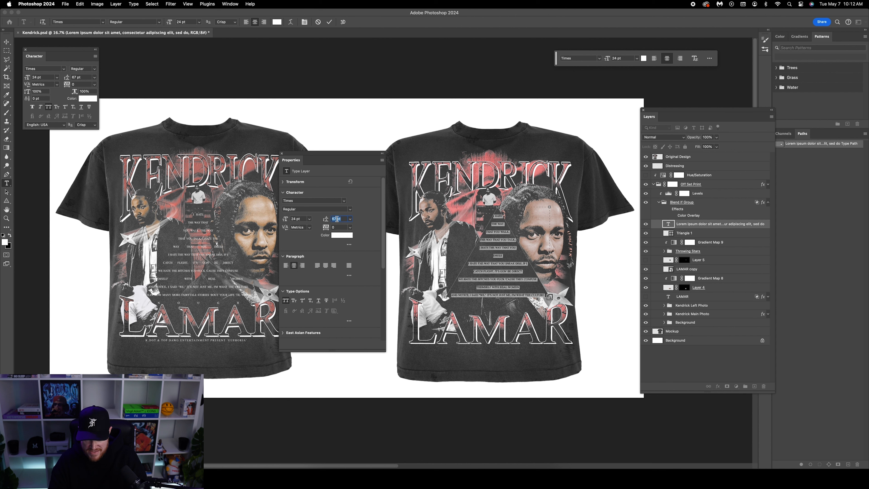
{"action": "key", "text": "Down"}
Step: Show the Paragraph settings and turn off hyphenation for the lyrics text
{"action": "left_click", "coordinate": [227, 4]}
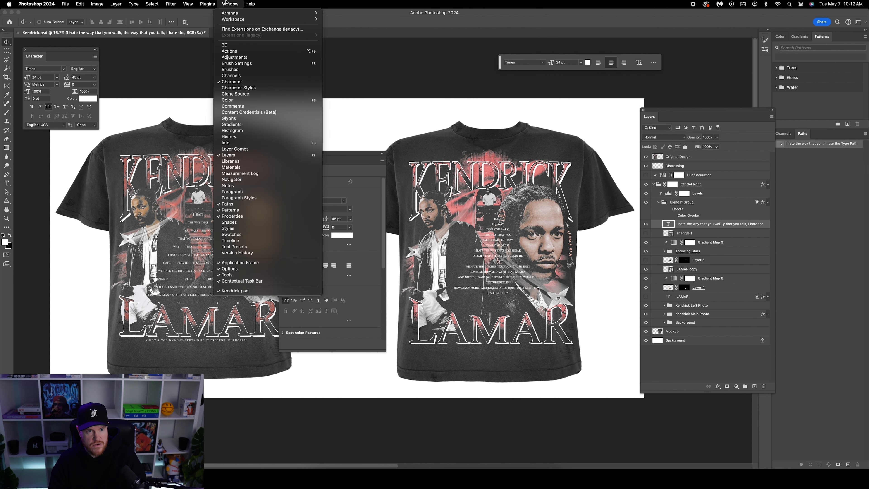
{"action": "left_click", "coordinate": [232, 192]}
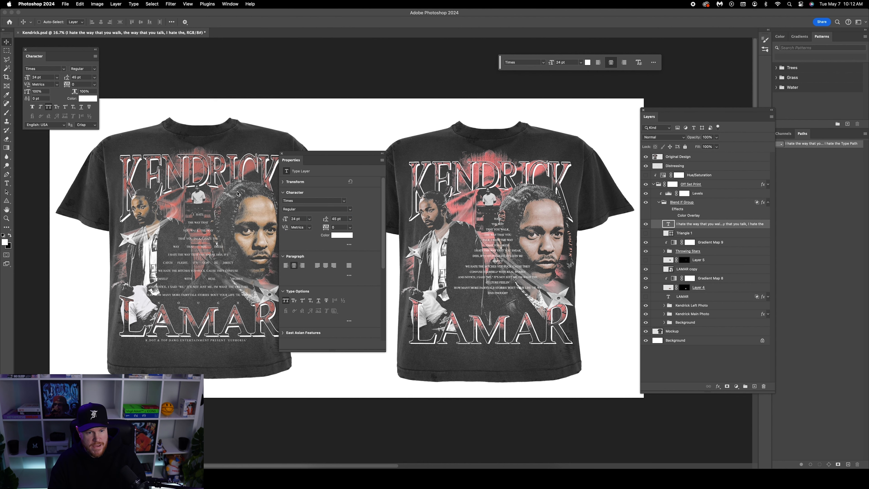
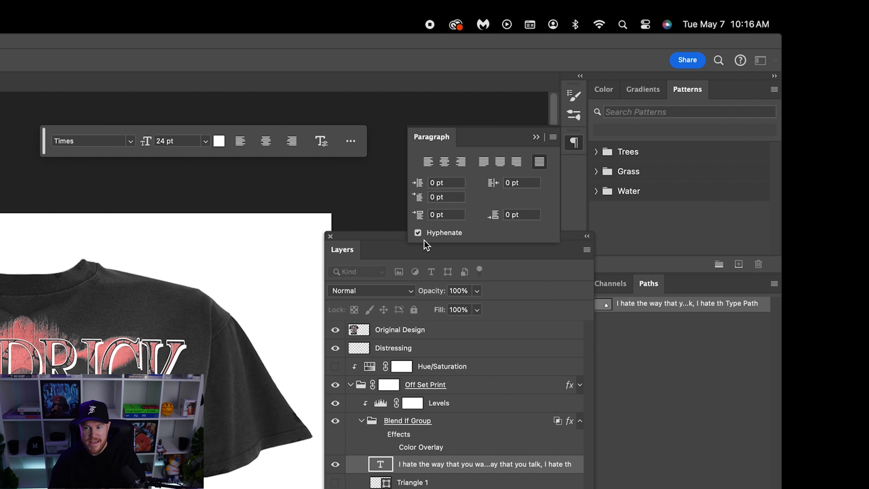
{"action": "left_click", "coordinate": [418, 233]}
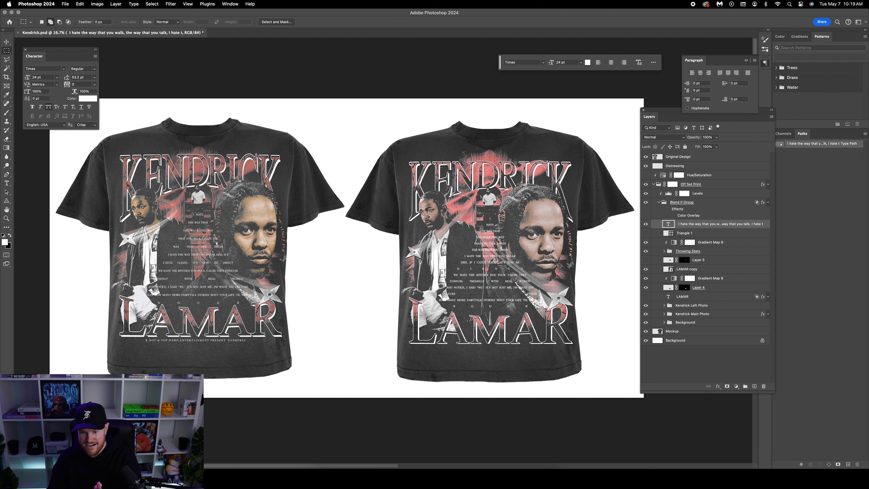
Step: Add a text line below LAMAR reading K.DOT & TOP DAWG ENTERTAINMENT PRESENT "EUPHORIA"
{"action": "key", "text": "t"}
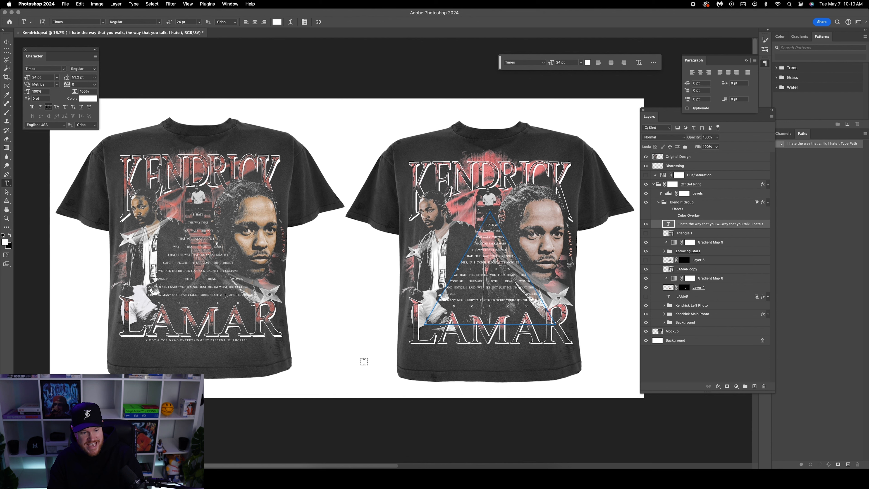
{"action": "left_click", "coordinate": [445, 351]}
{"action": "type", "text": "K.D"}
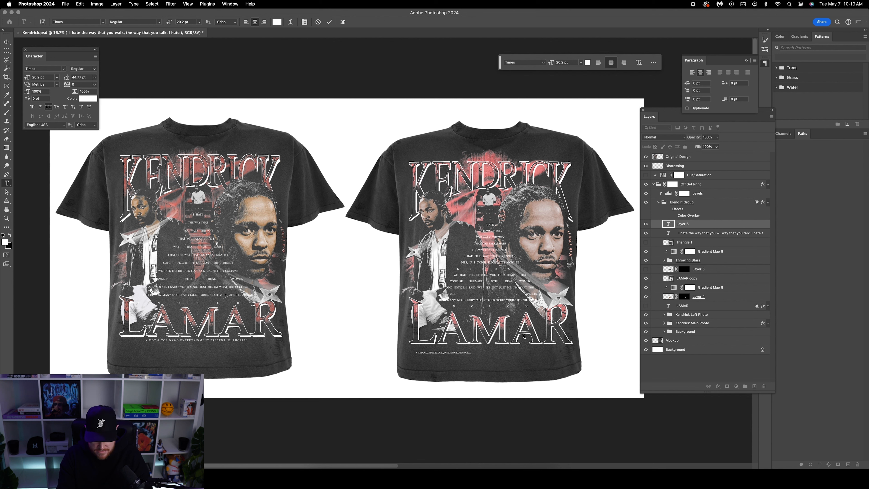
Step: Set the credit line to 24 pt with 200 tracking and move it centrally beneath LAMAR
{"action": "left_click", "coordinate": [6, 41]}
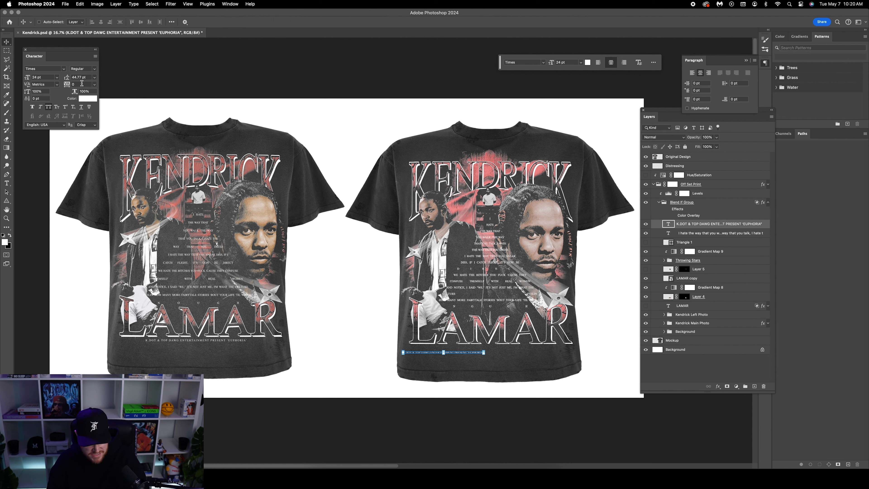
{"action": "key", "text": "Return"}
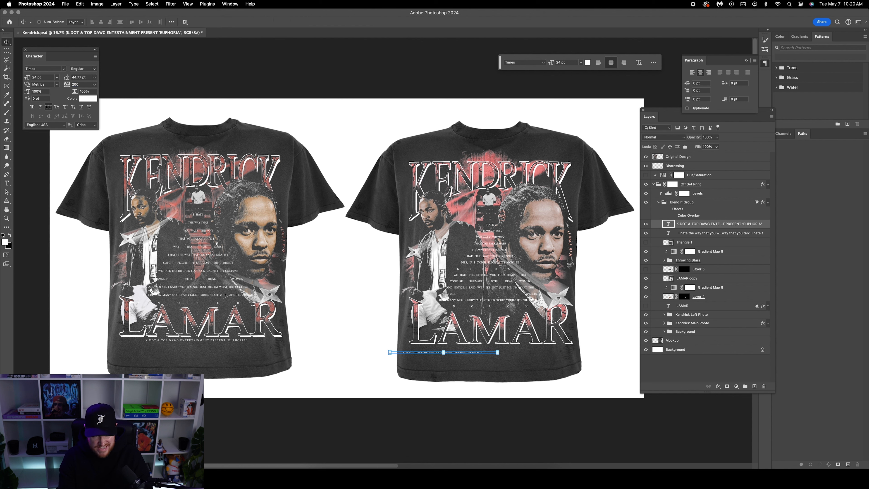
{"action": "left_click_drag", "start_coordinate": [473, 355], "coordinate": [519, 351]}
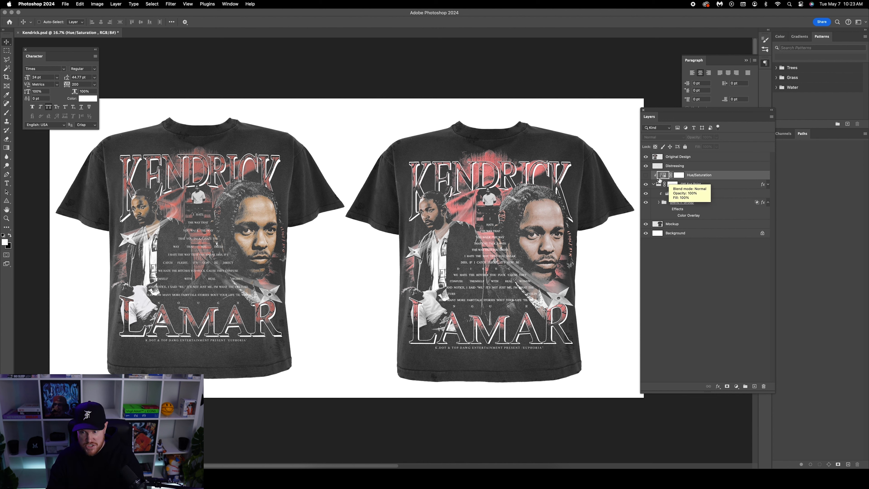
Step: Show the Hue/Saturation adjustment above the Off Set Print group and fine-tune its saturation to about +21
{"action": "left_click", "coordinate": [646, 175]}
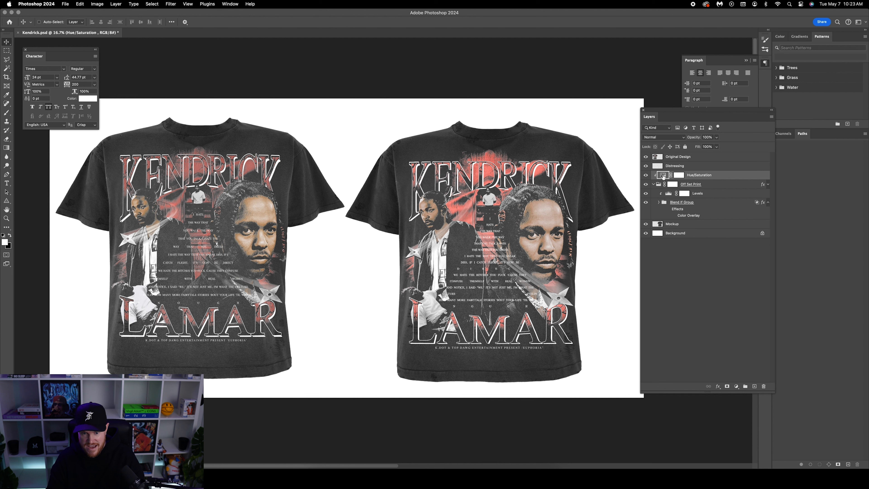
{"action": "double_click", "coordinate": [663, 176]}
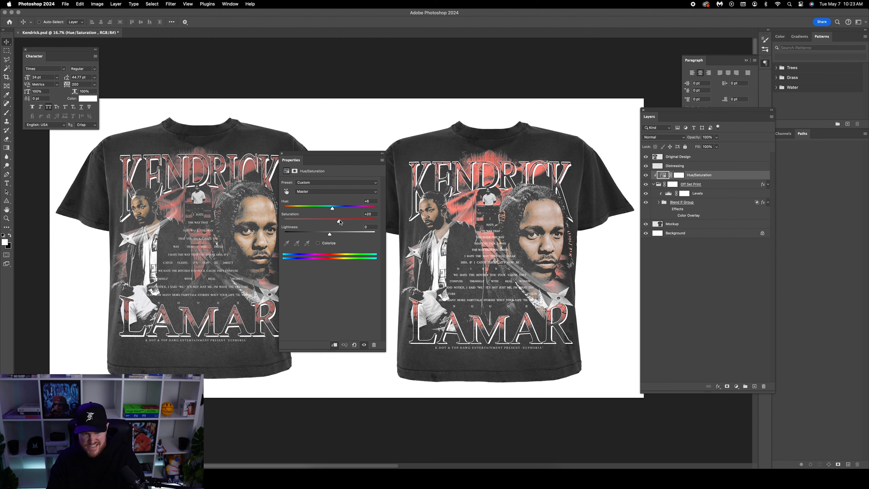
{"action": "left_click_drag", "start_coordinate": [341, 222], "coordinate": [339, 222]}
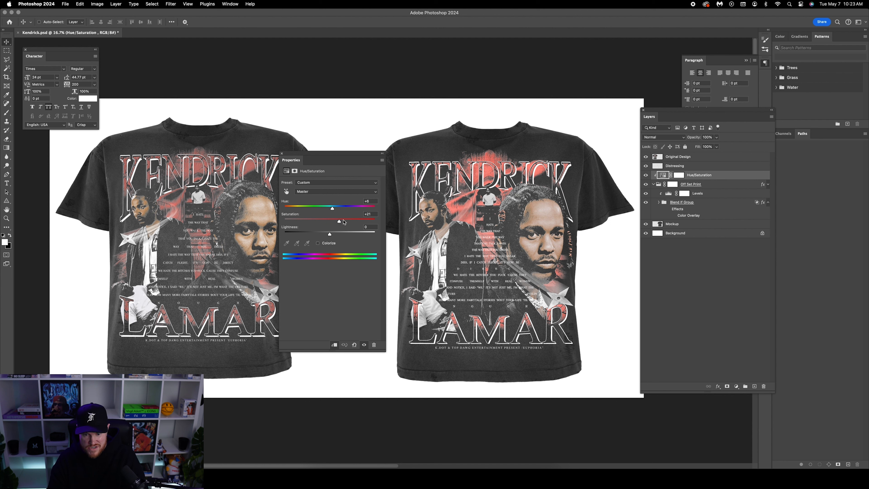
{"action": "left_click_drag", "start_coordinate": [343, 221], "coordinate": [341, 220]}
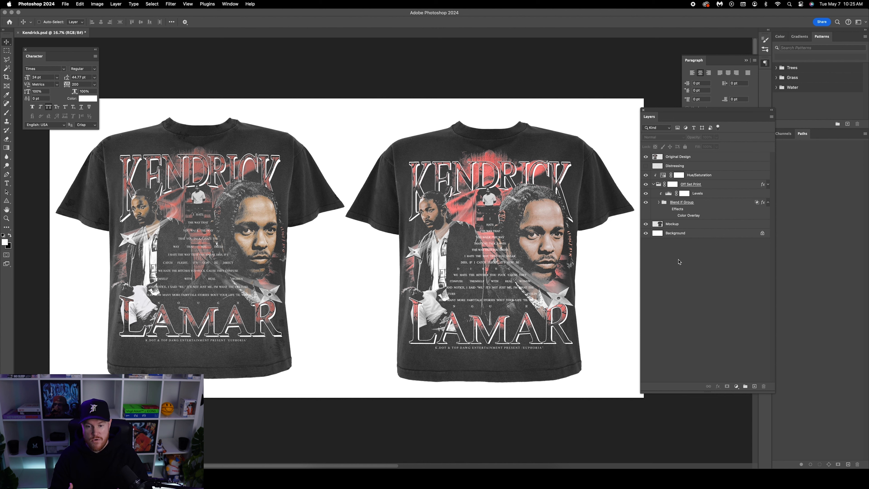
Step: Group the Hue/Saturation adjustment with the print design layers, duplicate that group and merge the duplicate into a single layer
{"action": "left_click", "coordinate": [711, 205]}
{"action": "left_click", "coordinate": [702, 179], "text": "shift"}
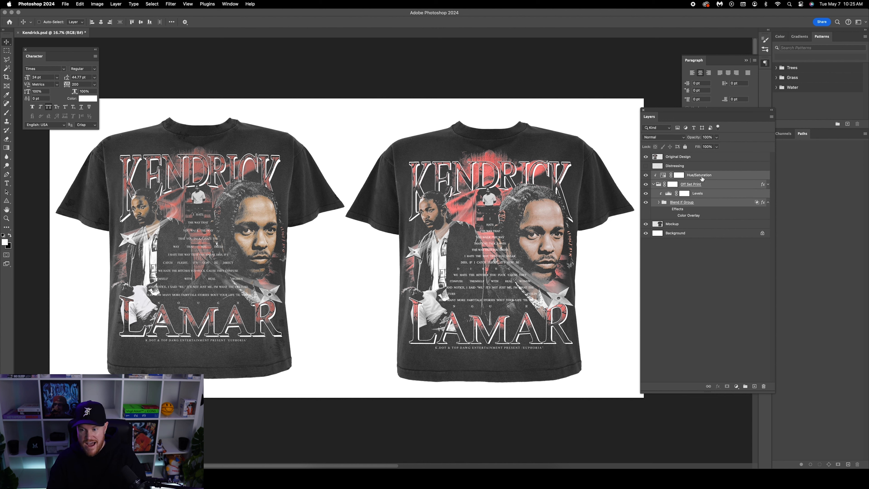
{"action": "key", "text": "super+g"}
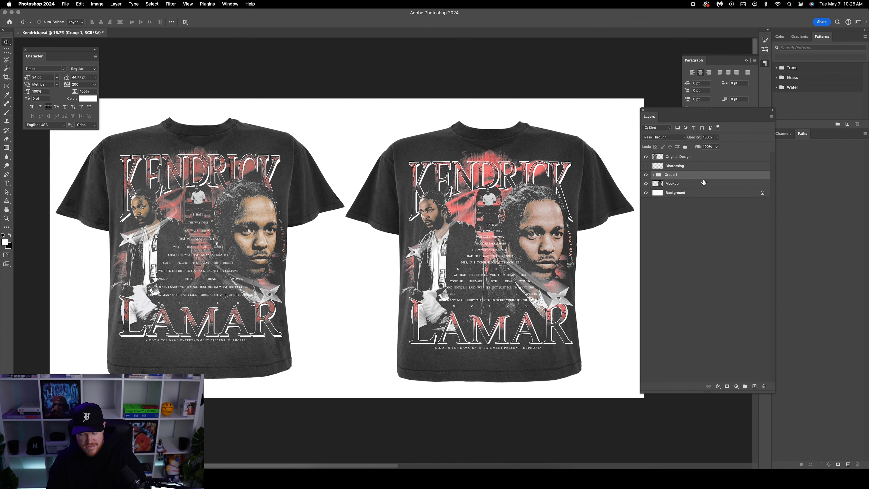
{"action": "key", "text": "super+j"}
{"action": "right_click", "coordinate": [693, 175]}
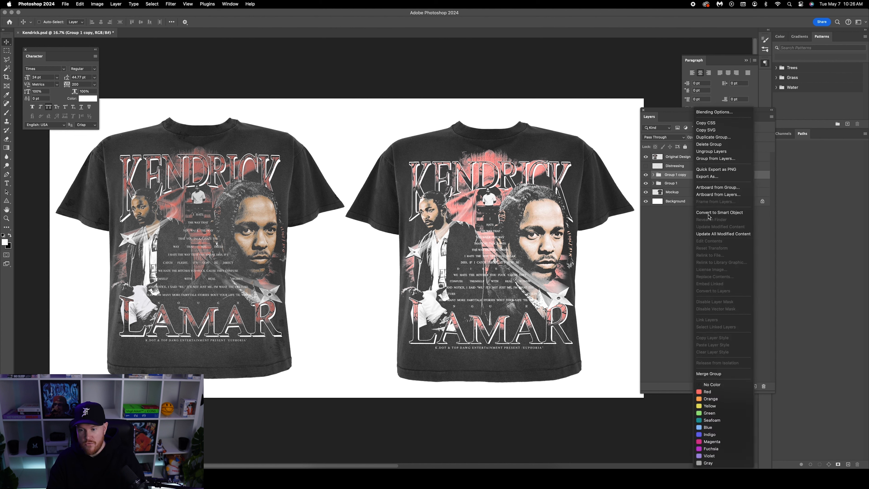
{"action": "left_click", "coordinate": [722, 373]}
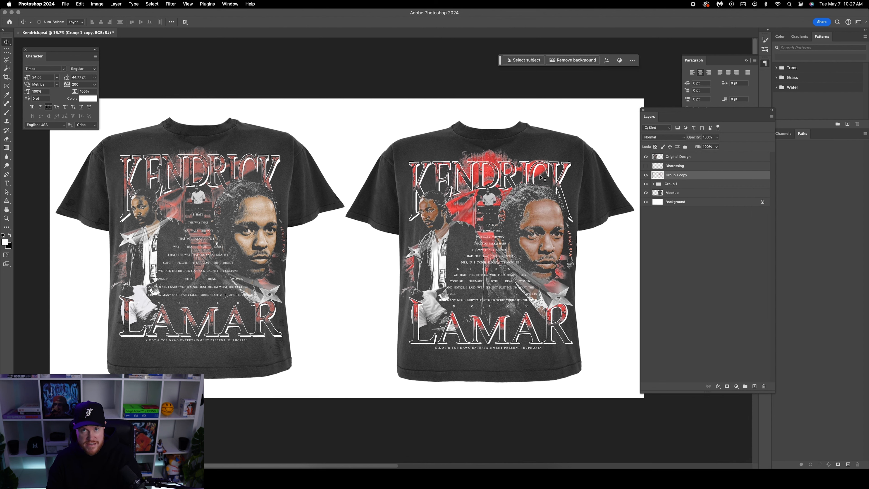
Step: Desaturate the merged Group 1 copy layer completely with Hue/Saturation
{"action": "key", "text": "super"}
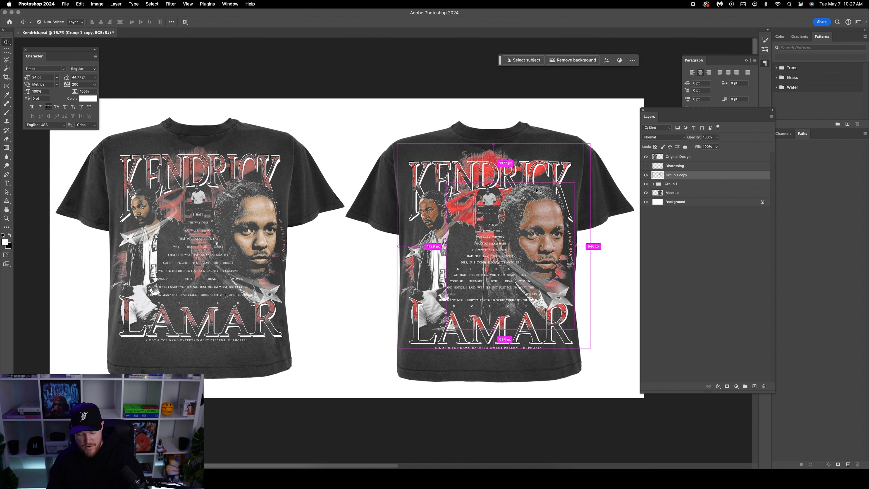
{"action": "key", "text": "super+u"}
{"action": "left_click_drag", "start_coordinate": [591, 235], "coordinate": [534, 230]}
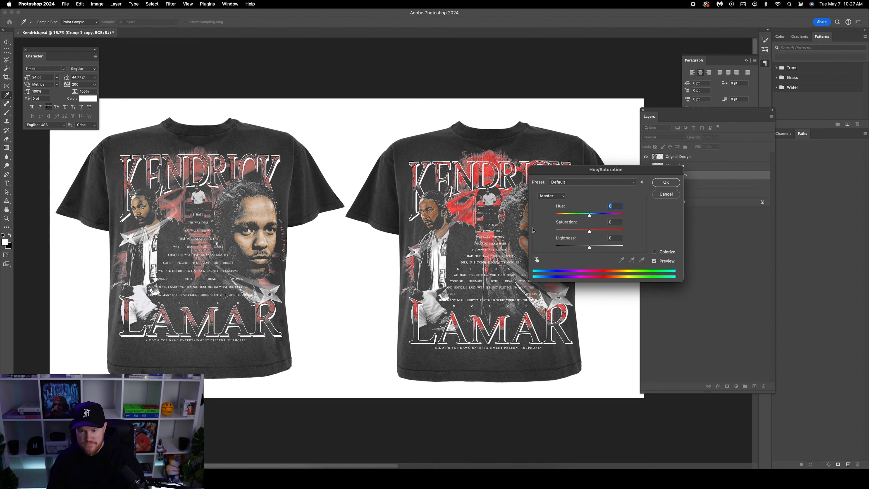
{"action": "left_click", "coordinate": [664, 183]}
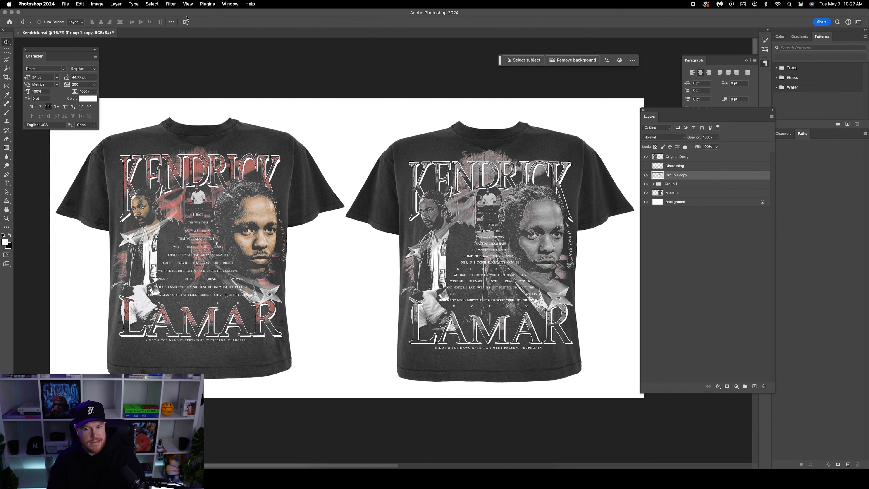
Step: Apply a High Pass filter with a radius of 153.0 pixels to the desaturated Group 1 copy
{"action": "left_click", "coordinate": [171, 4]}
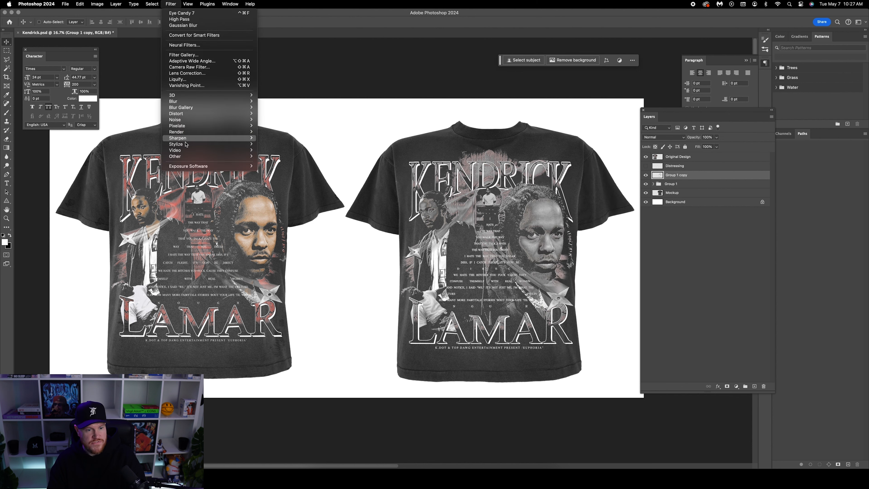
{"action": "mouse_move", "coordinate": [248, 156]}
{"action": "left_click", "coordinate": [276, 162]}
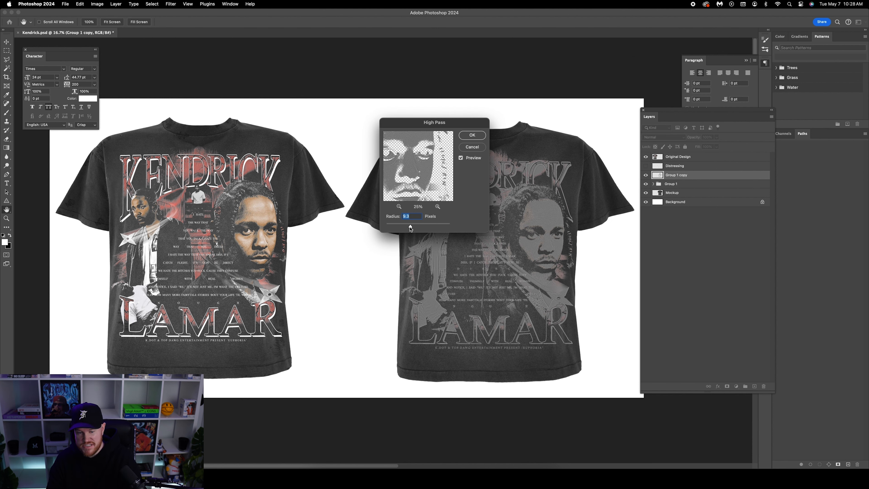
{"action": "left_click_drag", "start_coordinate": [411, 229], "coordinate": [433, 227]}
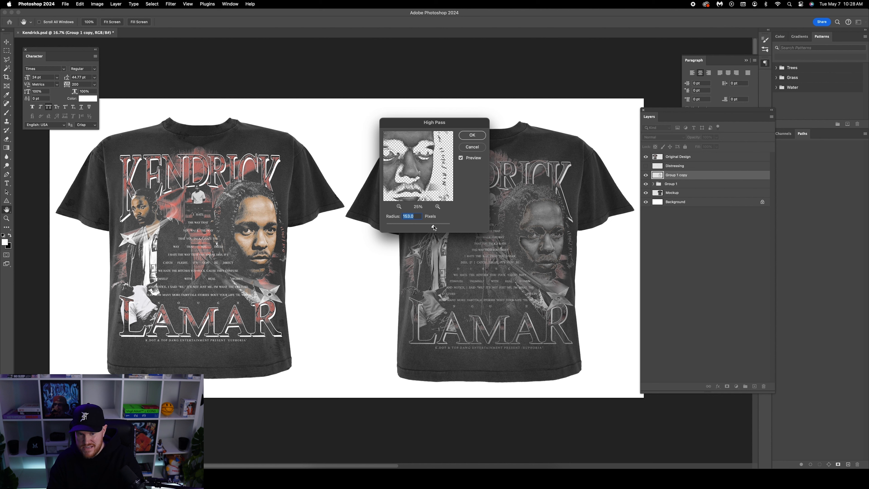
{"action": "left_click", "coordinate": [473, 136]}
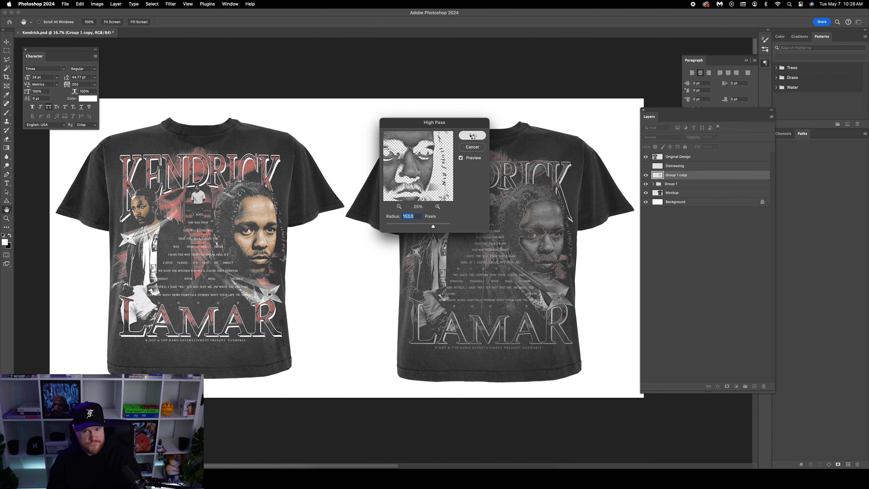
Step: Set the Group 1 copy's blend mode to Soft Light and toggle its visibility to compare the sharpening effect
{"action": "left_click", "coordinate": [663, 137]}
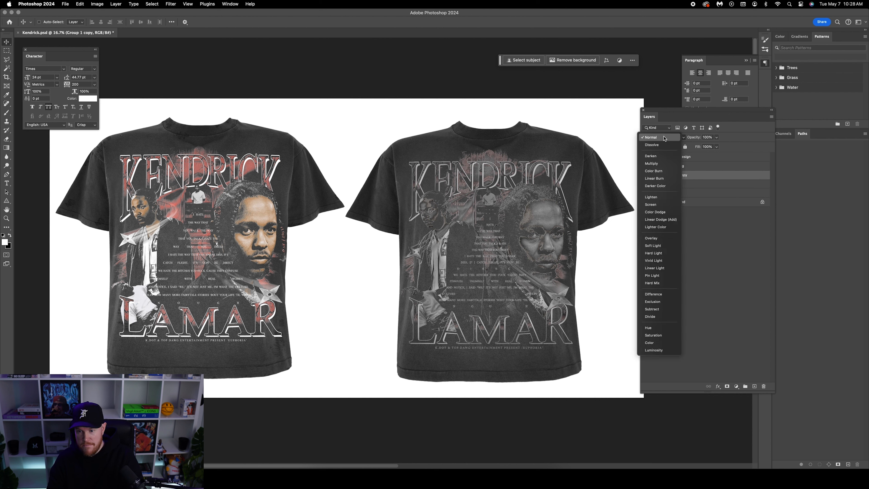
{"action": "left_click", "coordinate": [661, 246]}
{"action": "left_click", "coordinate": [647, 175]}
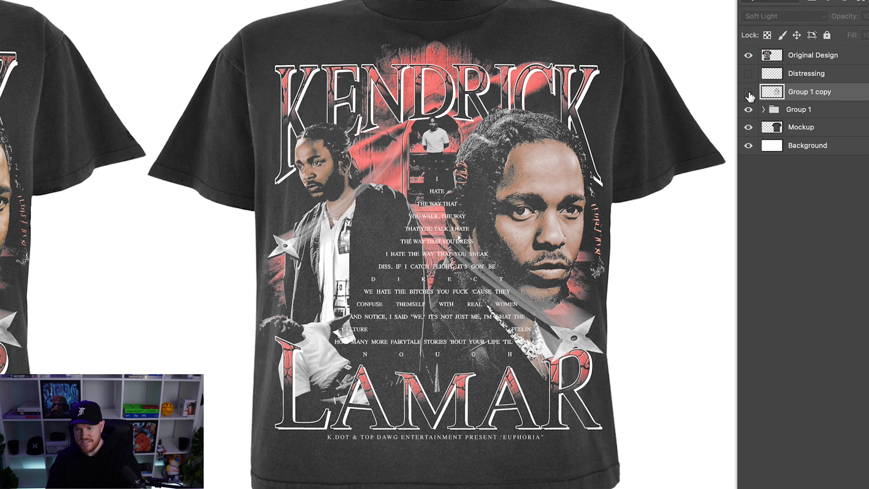
{"action": "left_click", "coordinate": [748, 93]}
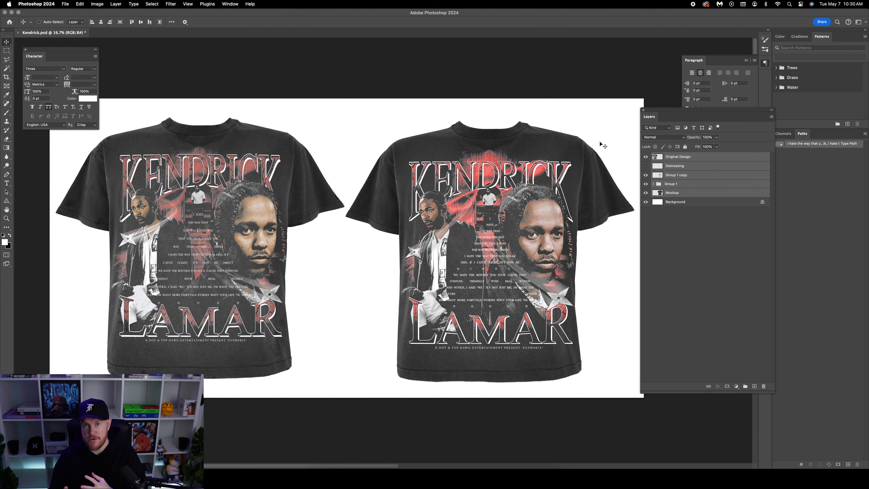
Step: Hide the Mockup, Background and Original Design layers and merge the selected layers into one transparent artwork layer
{"action": "left_click", "coordinate": [645, 193]}
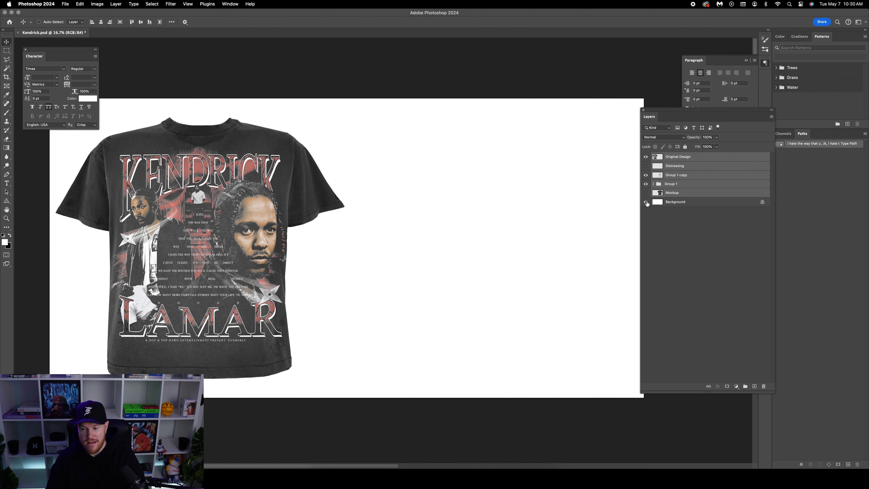
{"action": "left_click", "coordinate": [646, 202]}
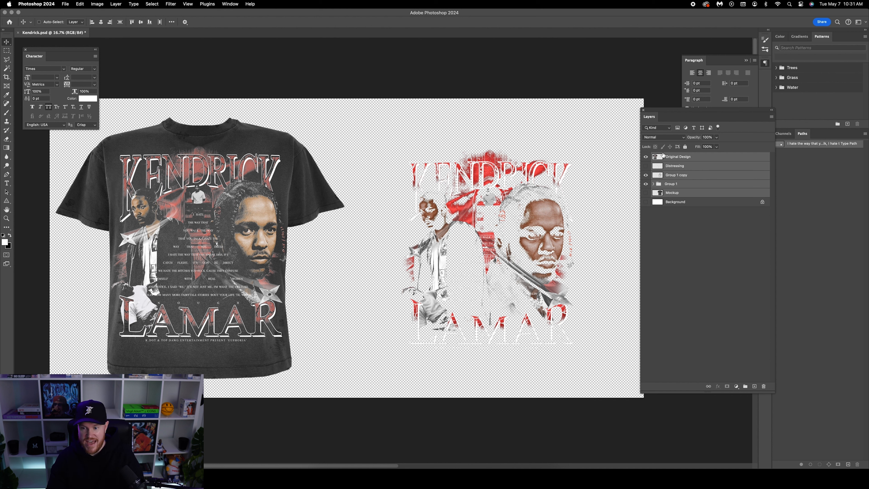
{"action": "left_click", "coordinate": [646, 157]}
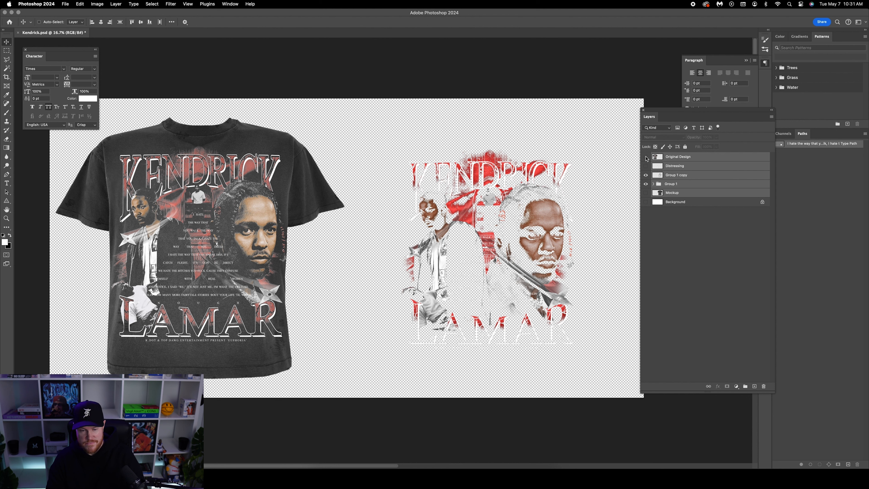
{"action": "right_click", "coordinate": [698, 159]}
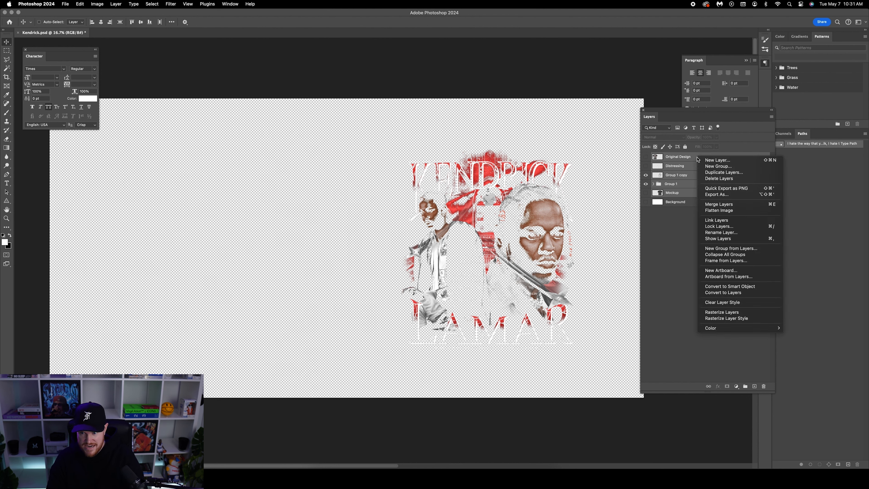
{"action": "left_click", "coordinate": [719, 205]}
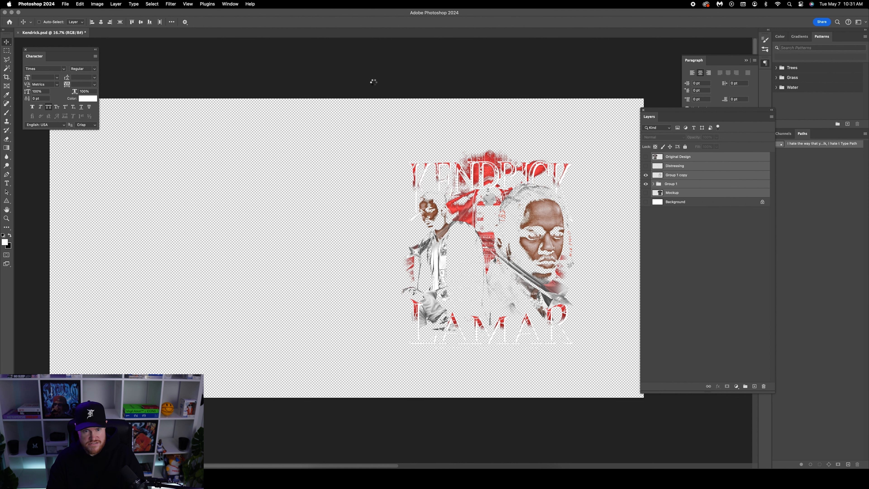
Step: Trim the canvas to the artwork based on transparent pixels, trimming away the top, bottom, left and right
{"action": "left_click", "coordinate": [98, 4]}
{"action": "left_click", "coordinate": [109, 80]}
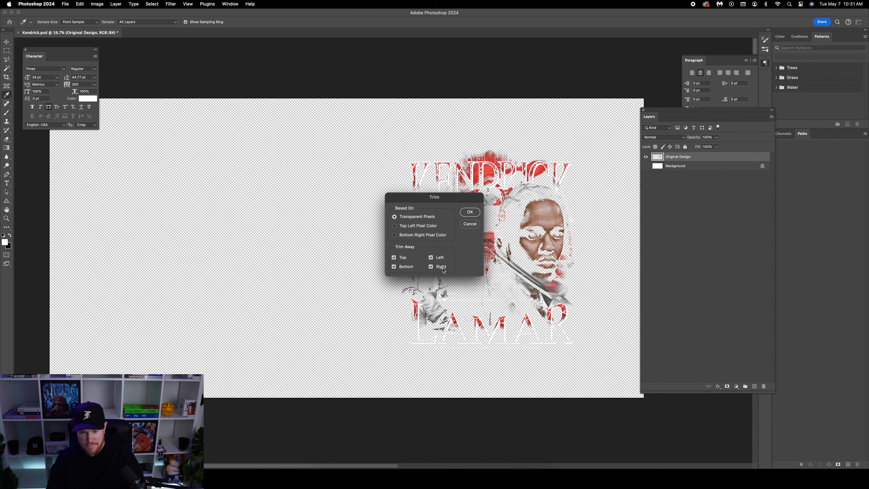
{"action": "left_click", "coordinate": [465, 215]}
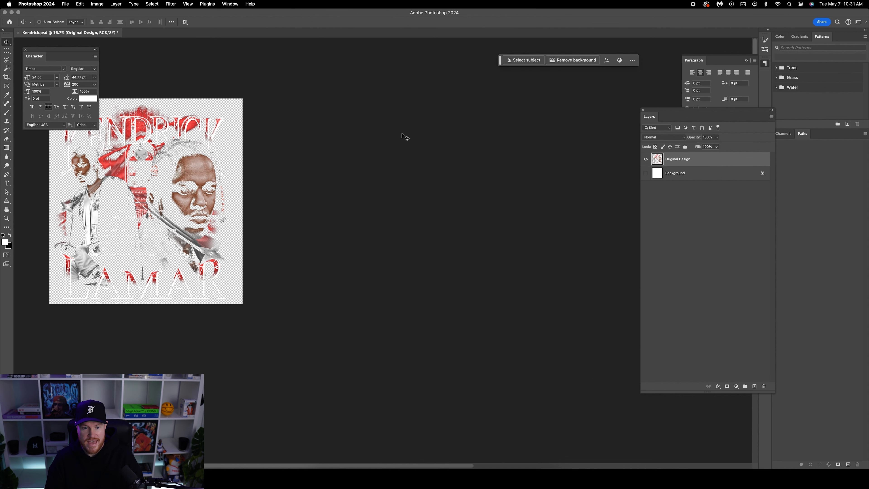
Step: Delete the hidden white Background layer
{"action": "scroll", "coordinate": [383, 148], "scroll_direction": "left", "scroll_amount": 5}
{"action": "scroll", "coordinate": [382, 147], "scroll_direction": "left", "scroll_amount": 3}
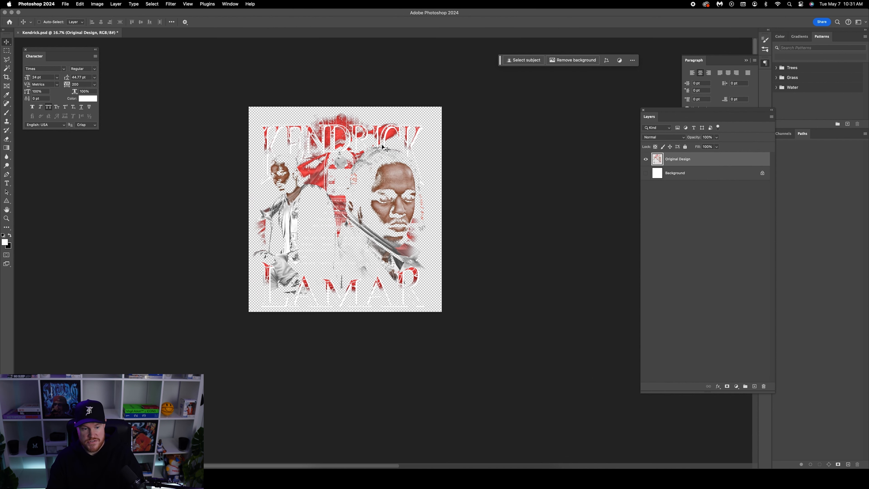
{"action": "key", "text": "super+plus"}
{"action": "scroll", "coordinate": [382, 147], "scroll_direction": "left", "scroll_amount": 4}
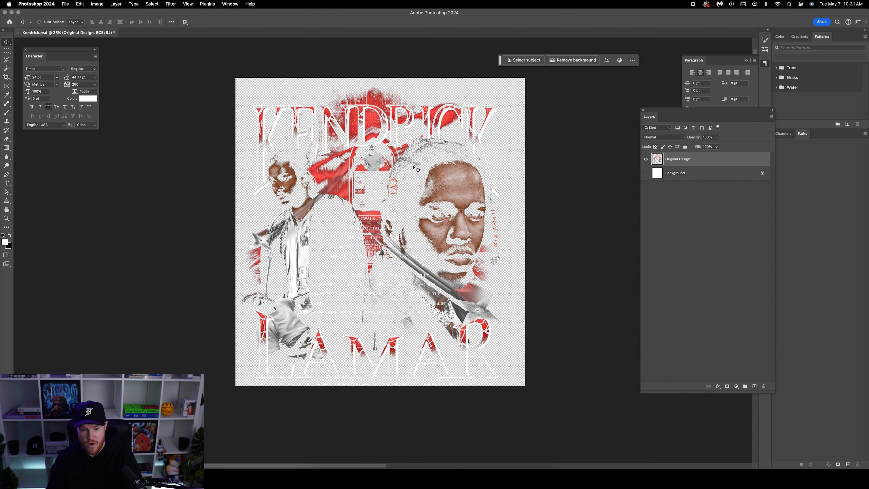
{"action": "left_click", "coordinate": [679, 173]}
{"action": "key", "text": "Delete"}
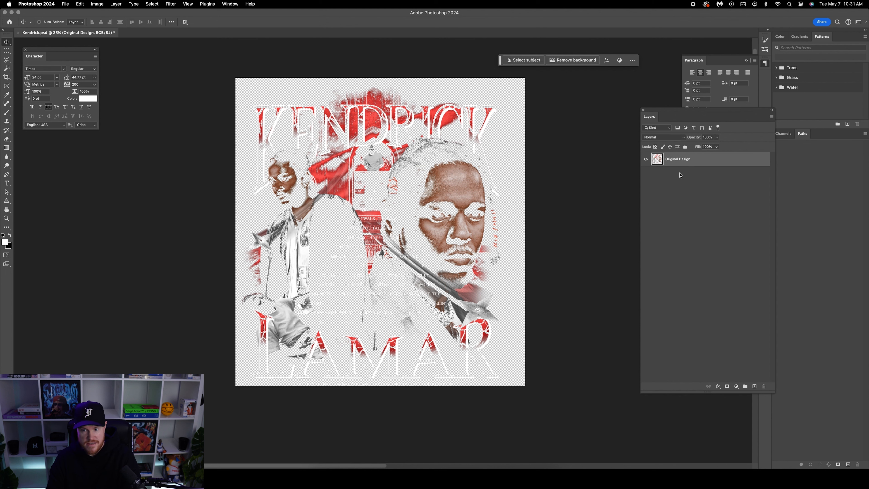